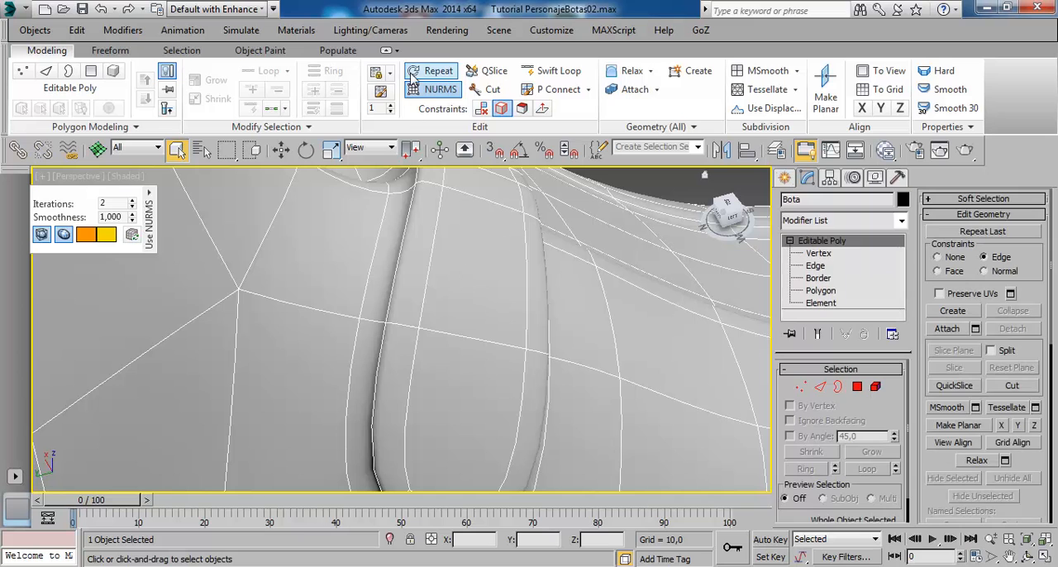
- Compare the boot's ankle strap with NURMS smoothing off and on, and examine the smoothed surface without the wireframe
left_click(438, 95)
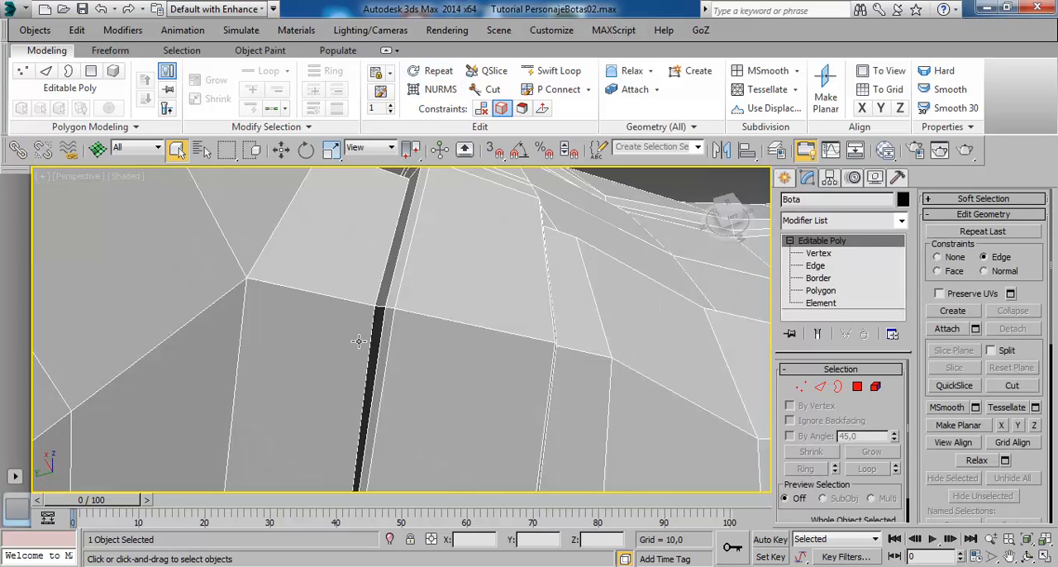
scroll(369, 344, "down", 3)
mouse_move(428, 340)
middle_mouse_down("alt")
mouse_move(446, 335)
mouse_move(425, 325)
middle_mouse_up("alt")
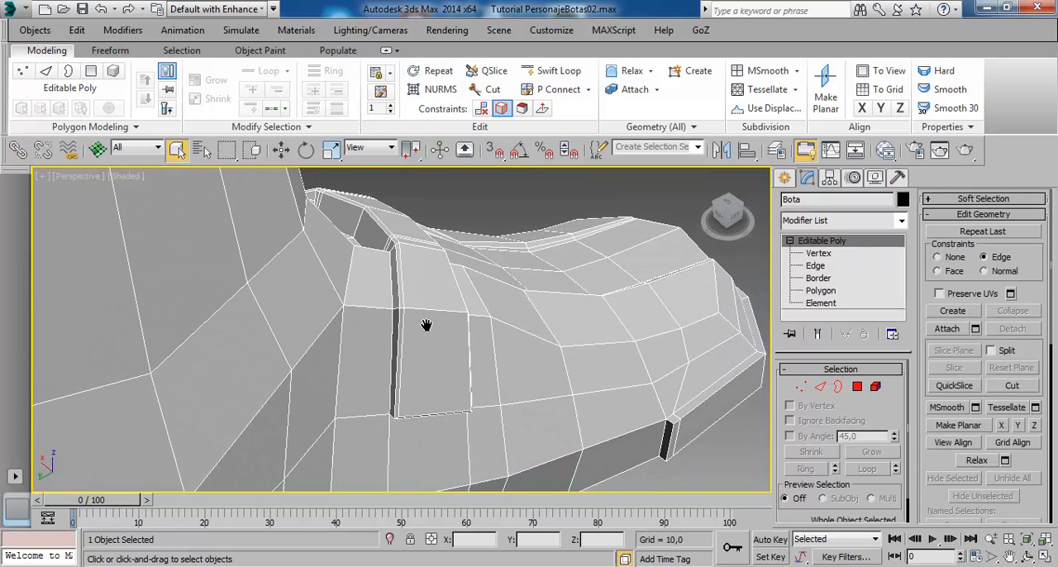
left_click(439, 89)
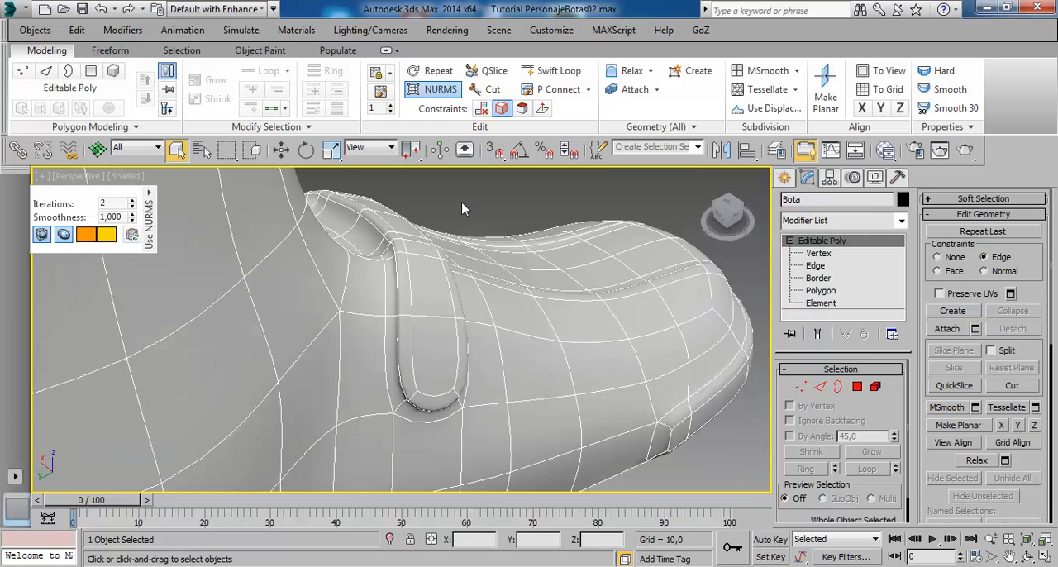
left_click(461, 208)
middle_click_drag(478, 375, 257, 339, "alt")
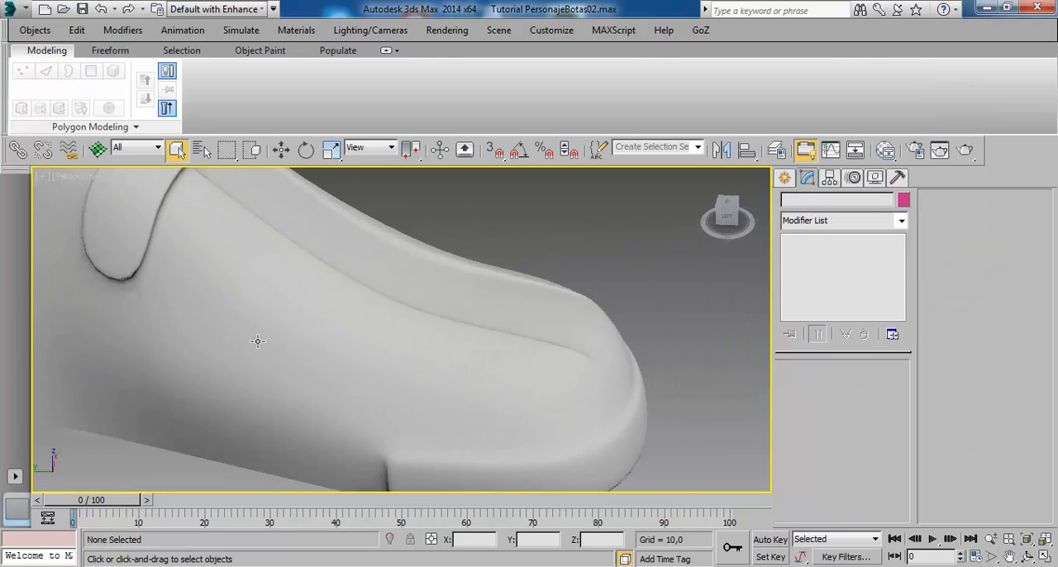
middle_click_drag(157, 252, 243, 314)
middle_click_drag(331, 301, 427, 272, "alt")
left_click(405, 312)
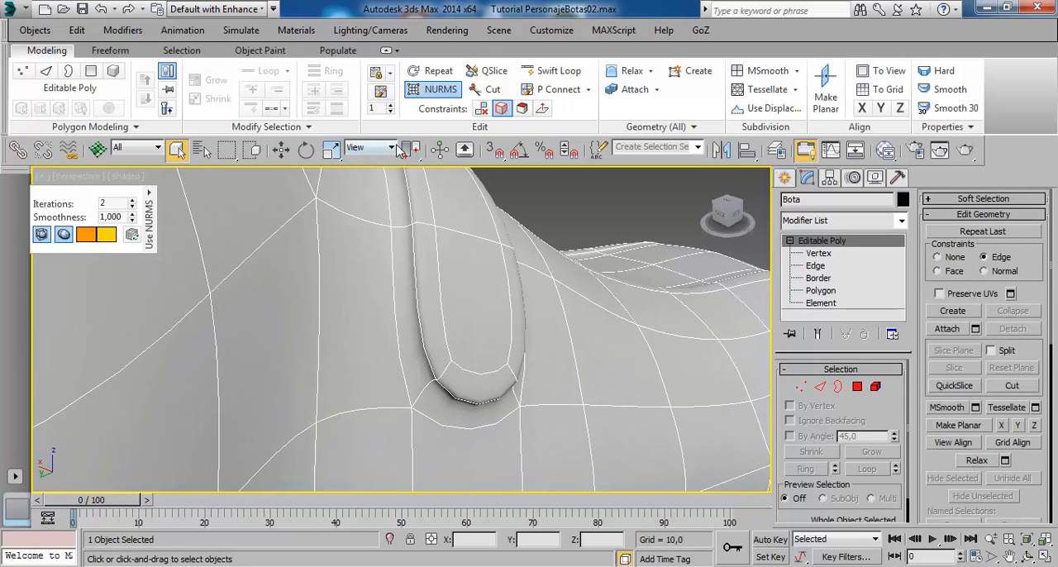
- Examine the supporting edges at the ankle strap's lower corner with NURMS off, and turn the smoothing back on
left_click(440, 90)
scroll(479, 317, "up", 4)
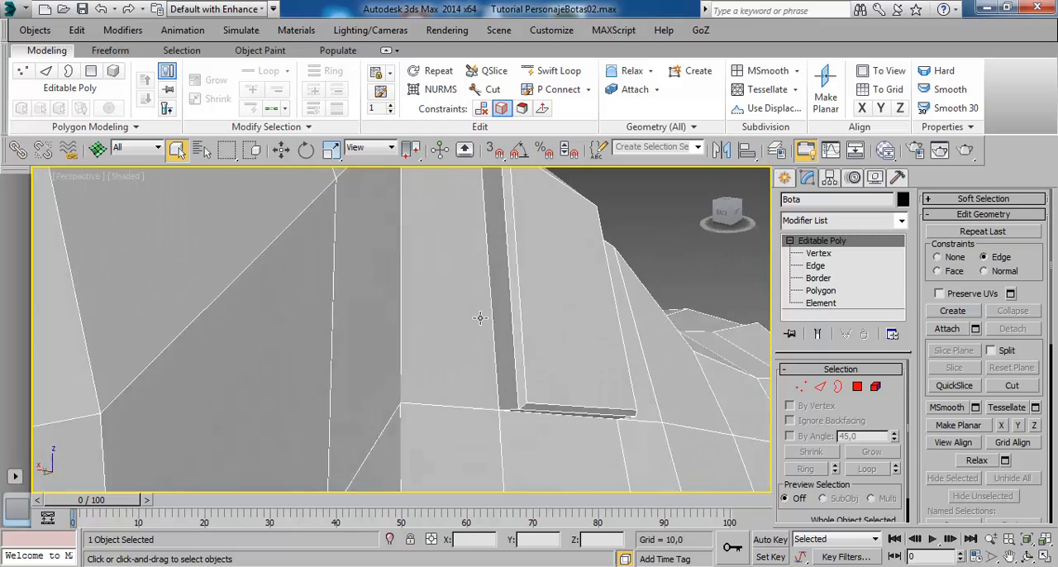
middle_click_drag(480, 317, 470, 311, "alt")
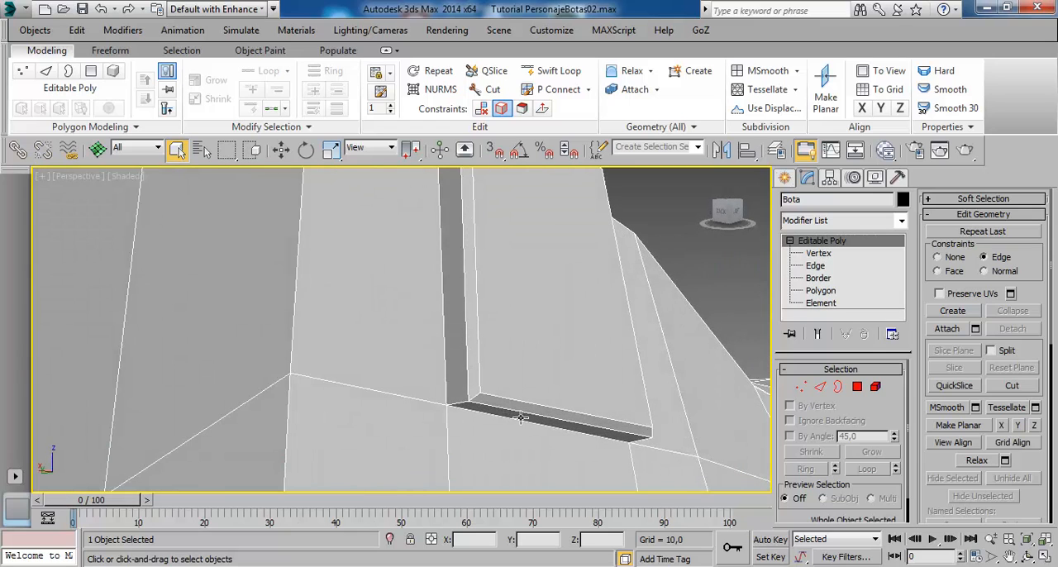
middle_click_drag(521, 417, 396, 354, "alt")
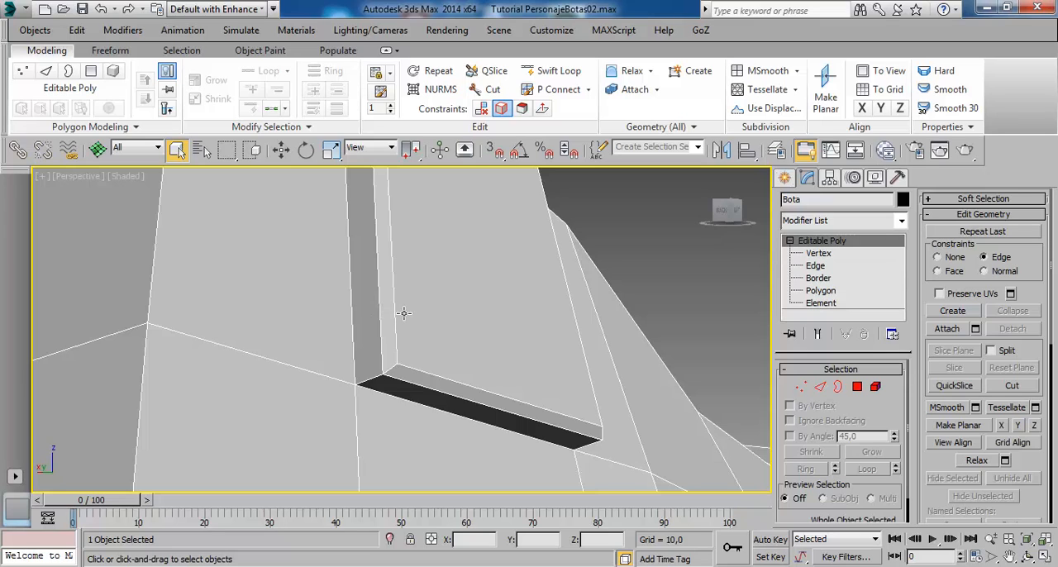
scroll(404, 312, "down", 5)
left_click(441, 89)
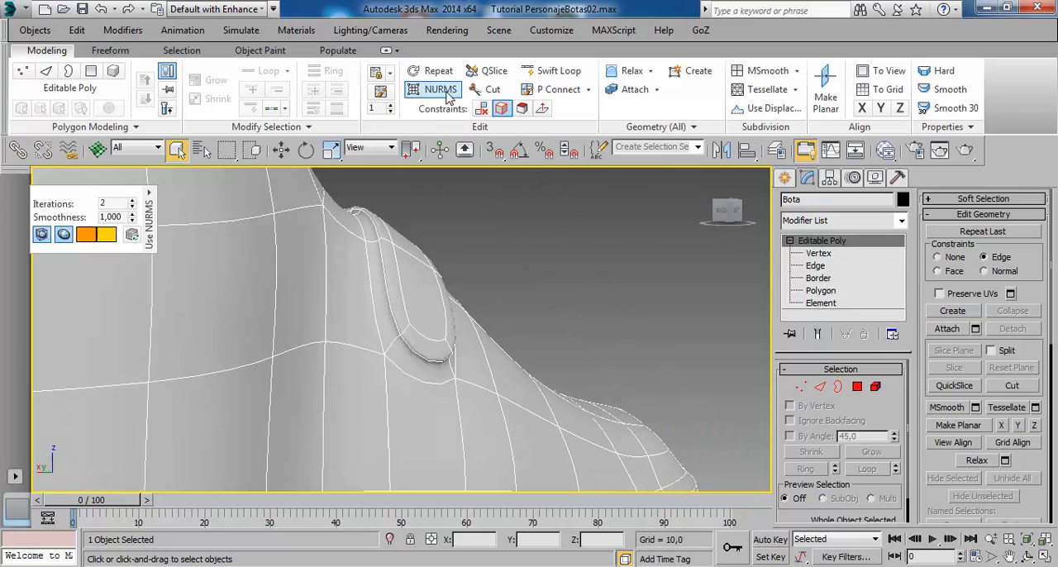
- Deselect the boot and examine the smoothed ankle strap and the flaps and straps on the shaft
left_click(477, 272)
scroll(422, 298, "down", 4)
mouse_move(479, 352)
middle_mouse_down("alt")
mouse_move(226, 398)
mouse_move(350, 315)
mouse_move(281, 304)
mouse_move(337, 411)
middle_mouse_up("alt")
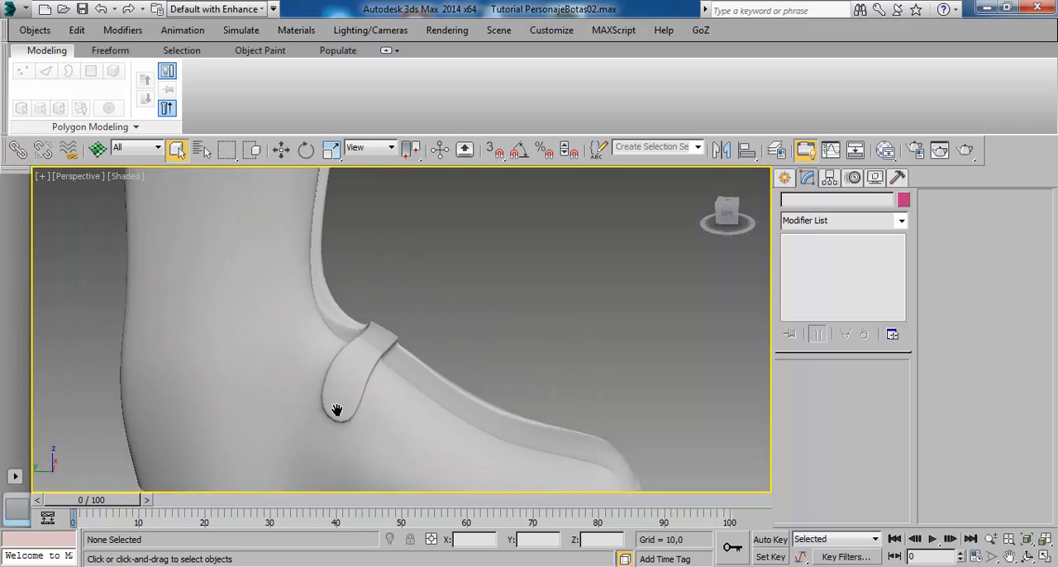
middle_click_drag(325, 289, 347, 427)
mouse_move(277, 285)
middle_mouse_down("alt")
mouse_move(304, 274)
mouse_move(397, 276)
mouse_move(416, 319)
mouse_move(447, 321)
mouse_move(619, 308)
middle_mouse_up("alt")
scroll(446, 321, "up", 6)
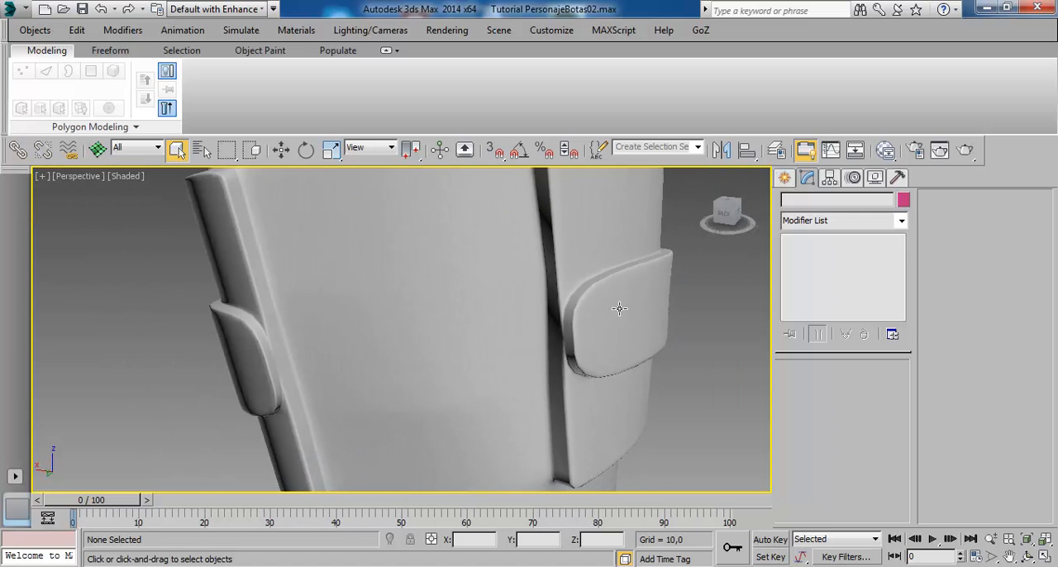
middle_click_drag(569, 278, 495, 288, "alt")
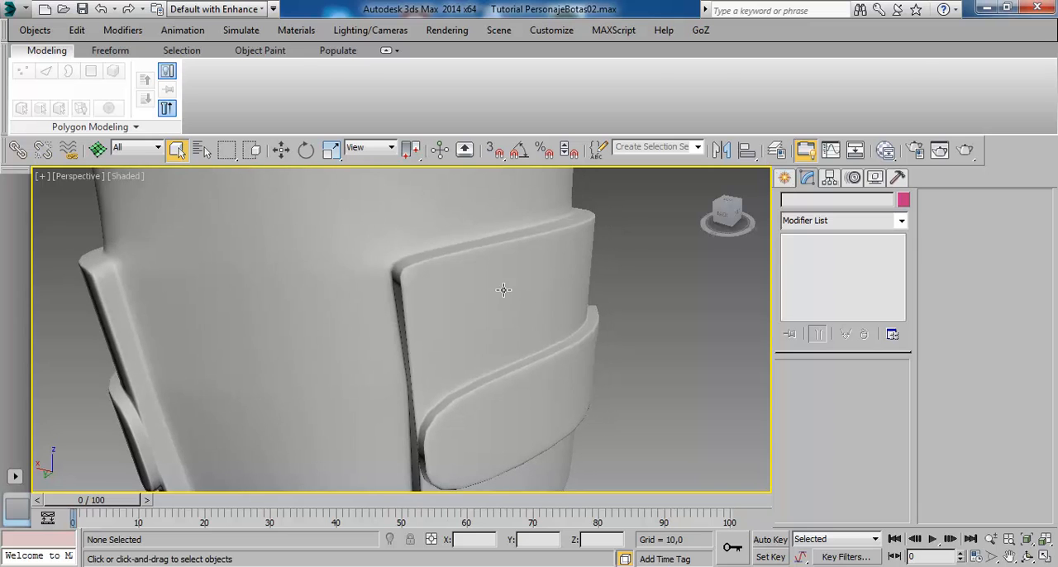
- Turn off NURMS on the boot and select the inner top corner vertex of the shaft flap to examine its edges
left_click(496, 288)
left_click(438, 89)
middle_click_drag(518, 380, 557, 337)
scroll(559, 337, "up", 4)
middle_click_drag(489, 283, 536, 276, "alt")
middle_click_drag(536, 276, 520, 380)
left_click(826, 266)
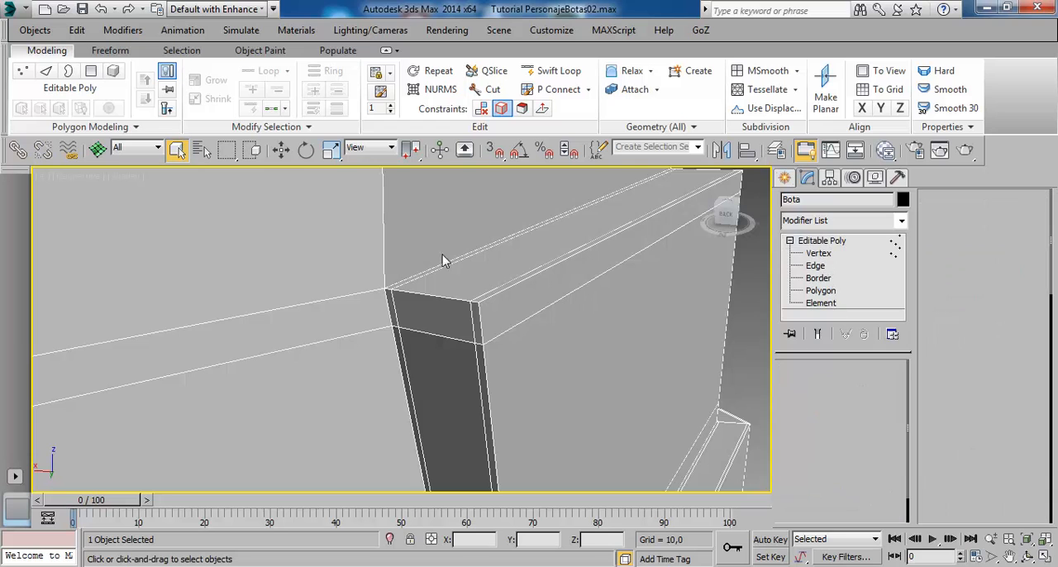
left_click(392, 289)
scroll(465, 335, "up", 2)
middle_click_drag(464, 334, 437, 307)
scroll(481, 357, "down", 2)
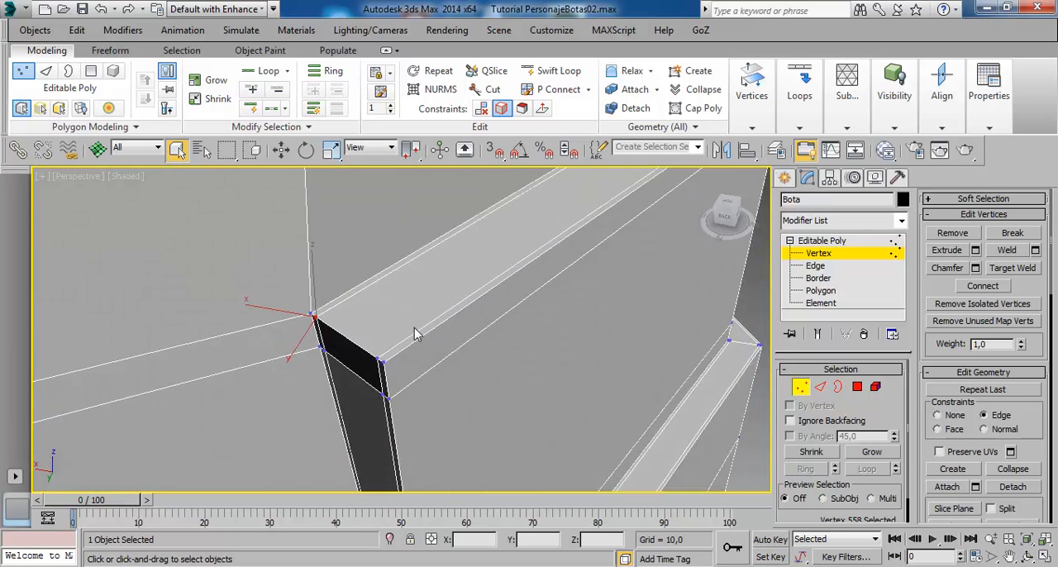
- Turn on NURMS and examine the smoothed flap corner and the rounded upper band around the boot shaft
left_click(436, 90)
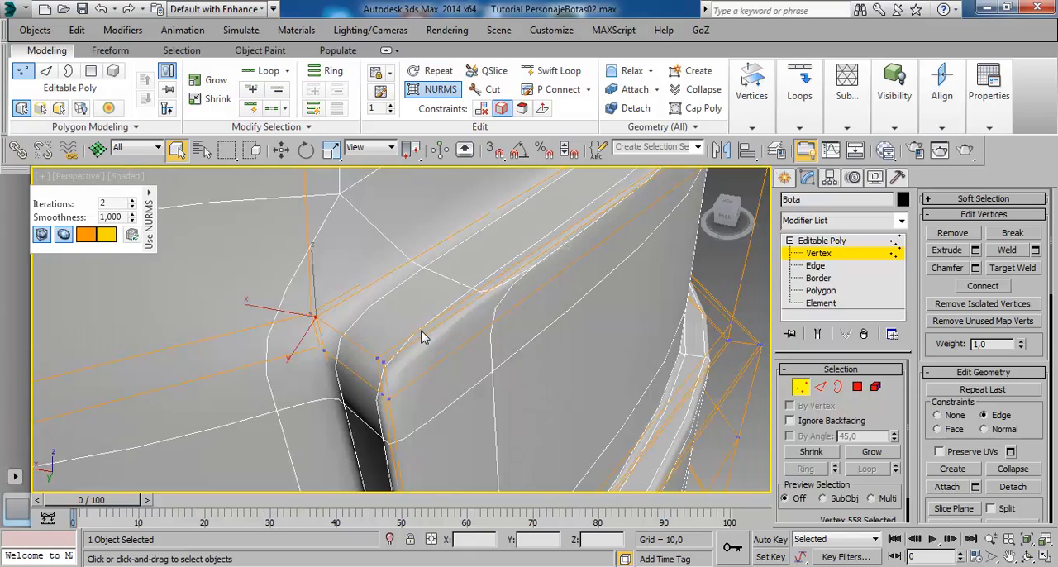
scroll(421, 331, "down", 5)
middle_click_drag(485, 371, 484, 302, "alt")
middle_click_drag(485, 256, 481, 388)
scroll(481, 388, "down", 3)
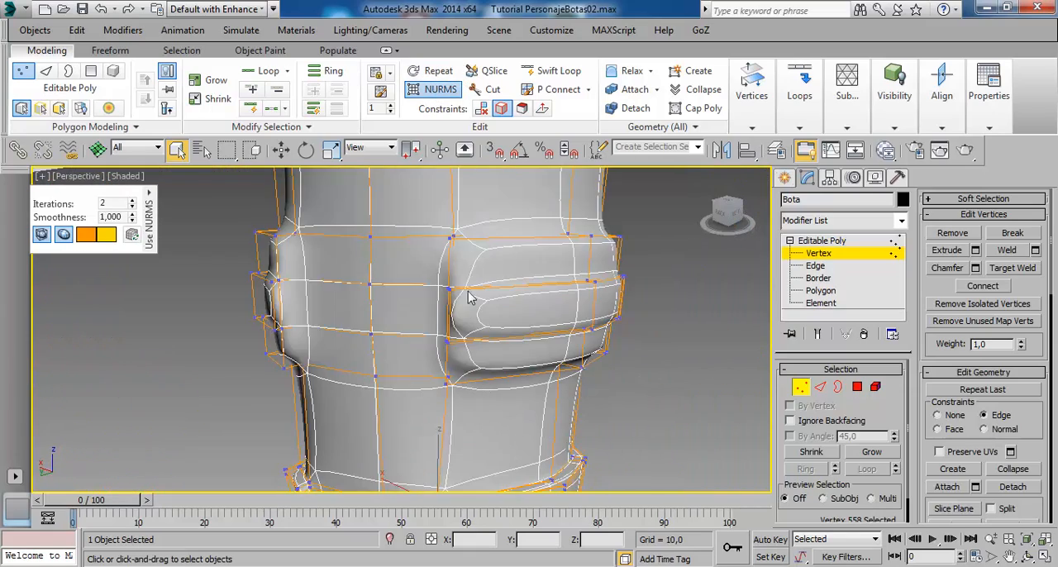
middle_click_drag(469, 297, 400, 310, "alt")
middle_click_drag(483, 467, 390, 322)
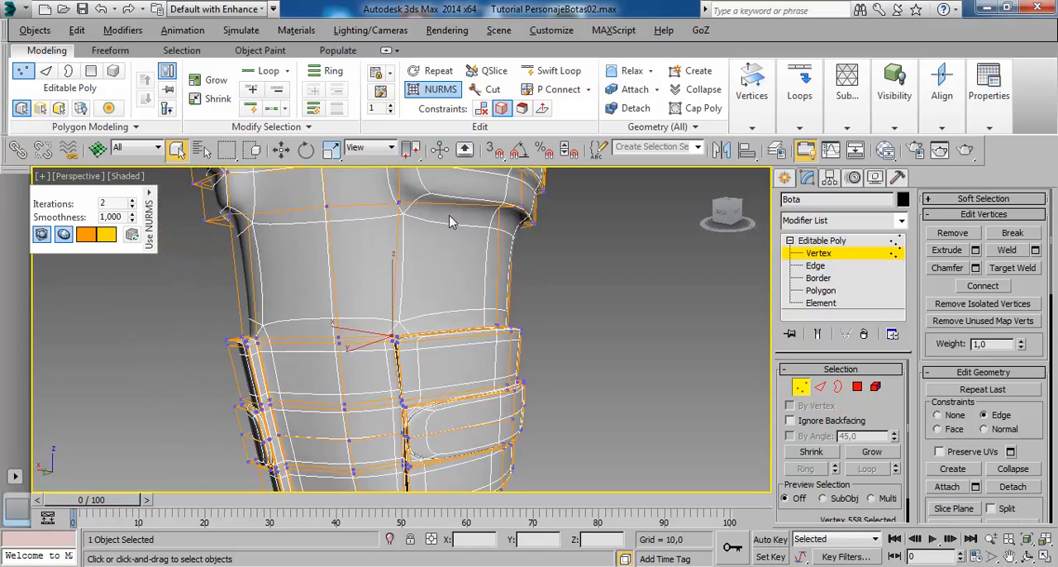
middle_click_drag(450, 217, 436, 305)
scroll(437, 305, "up", 4)
middle_click_drag(426, 266, 571, 301)
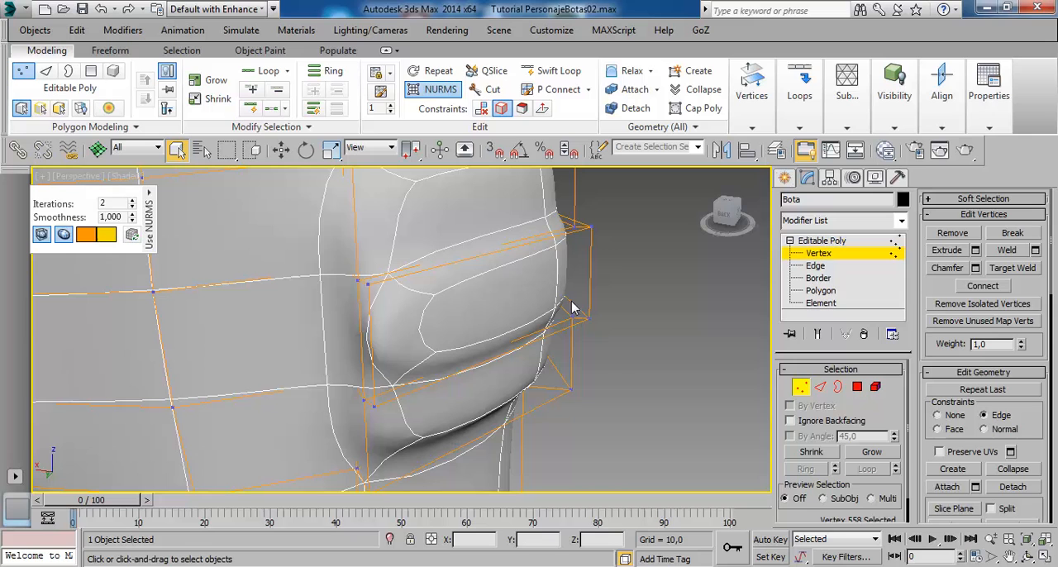
- Turn off NURMS smoothing and inspect the upper band's unsmoothed mesh around the boot shaft
left_click(431, 91)
middle_click_drag(427, 338, 458, 309)
middle_click_drag(459, 310, 411, 309, "alt")
scroll(447, 329, "down", 5)
middle_click_drag(522, 337, 514, 373, "alt")
scroll(391, 362, "up", 4)
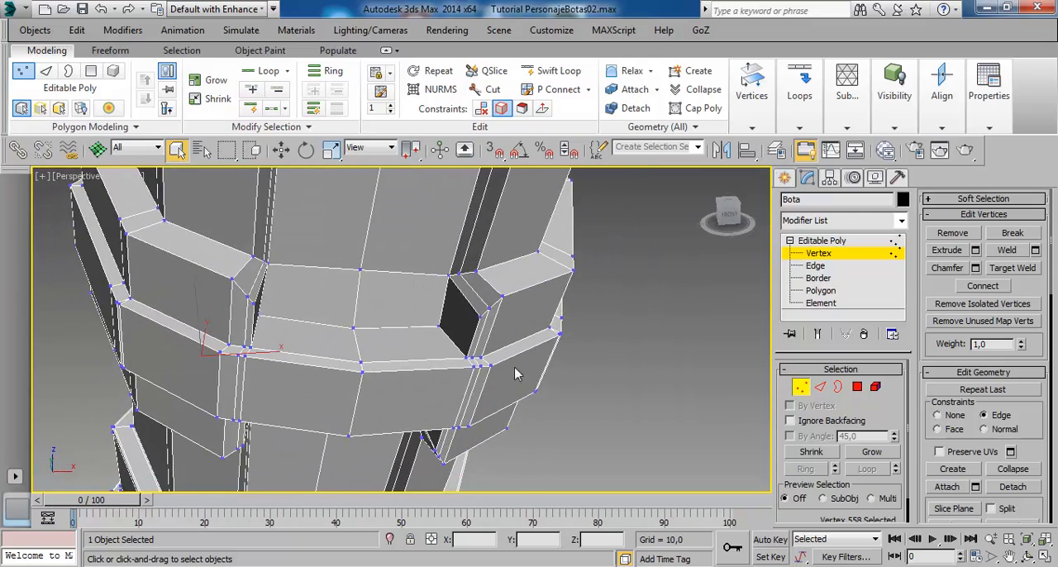
- Select the edge ring from a narrow edge on the upper band and examine where it runs around the boot
left_click(826, 266)
scroll(358, 377, "up", 3)
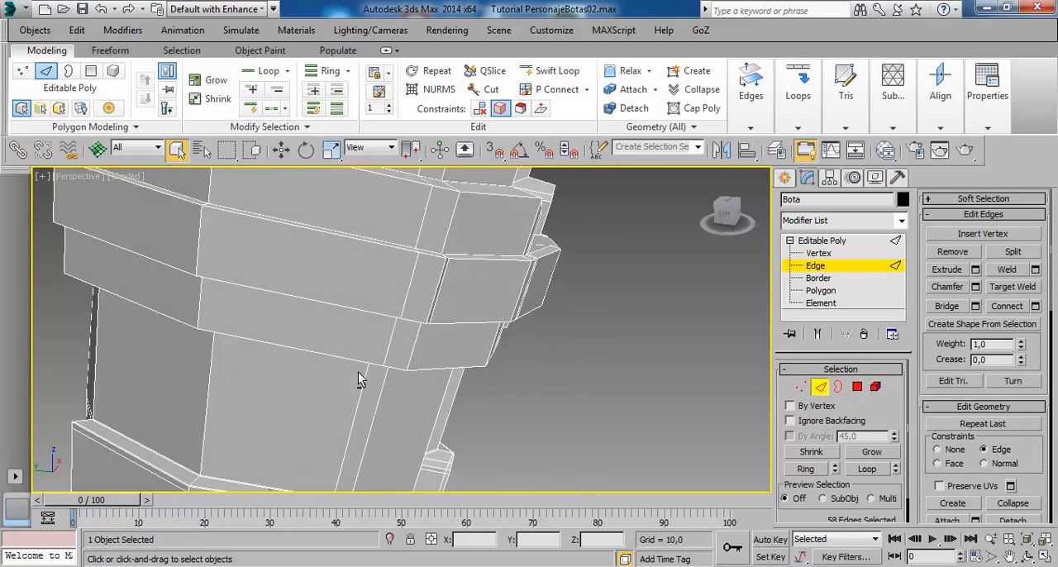
middle_click_drag(358, 377, 385, 377, "alt")
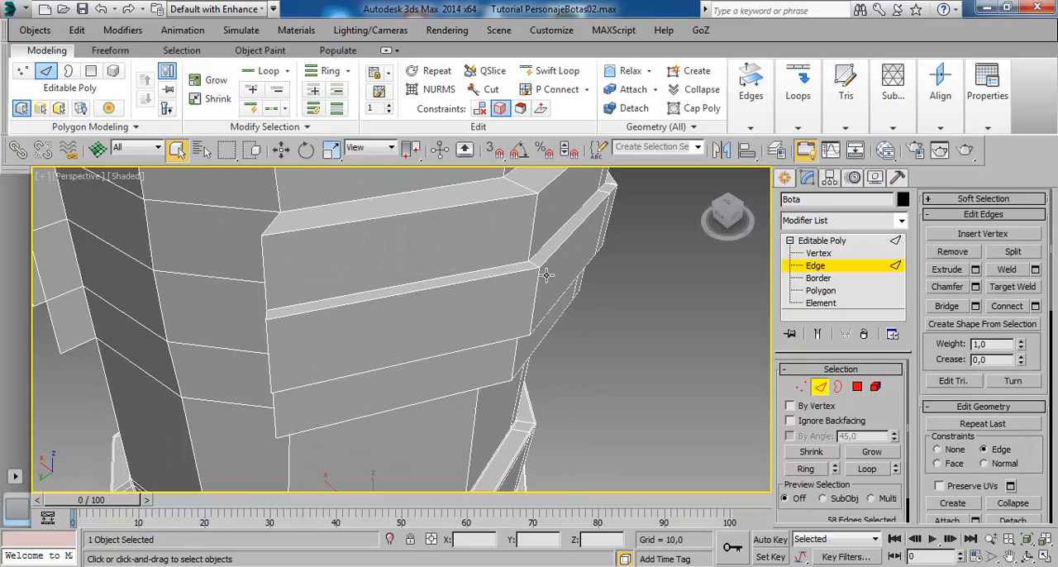
middle_click_drag(538, 325, 499, 290, "alt")
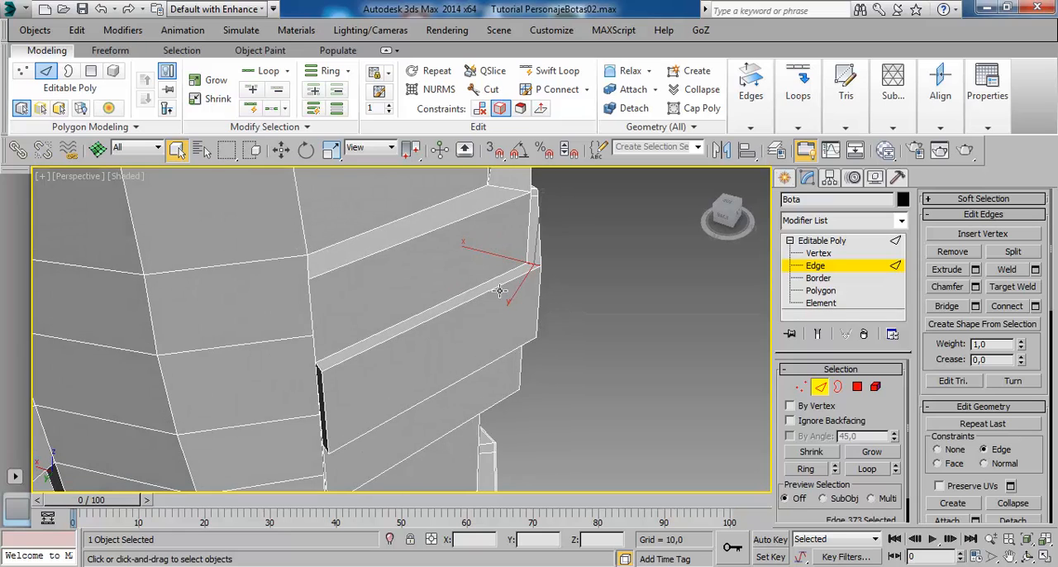
left_click_drag(897, 383, 899, 355)
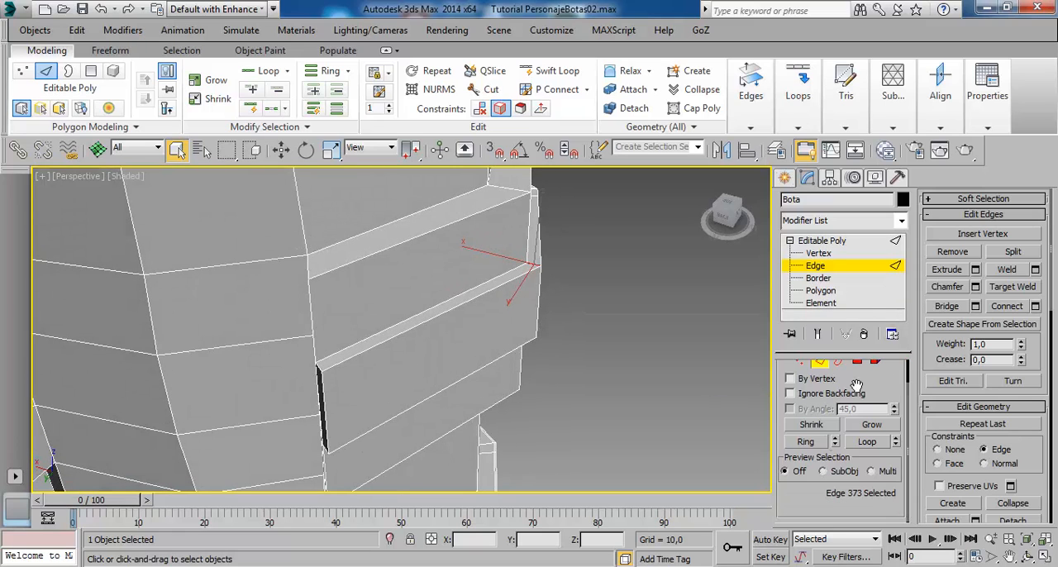
left_click(805, 442)
middle_click_drag(401, 405, 299, 283, "alt")
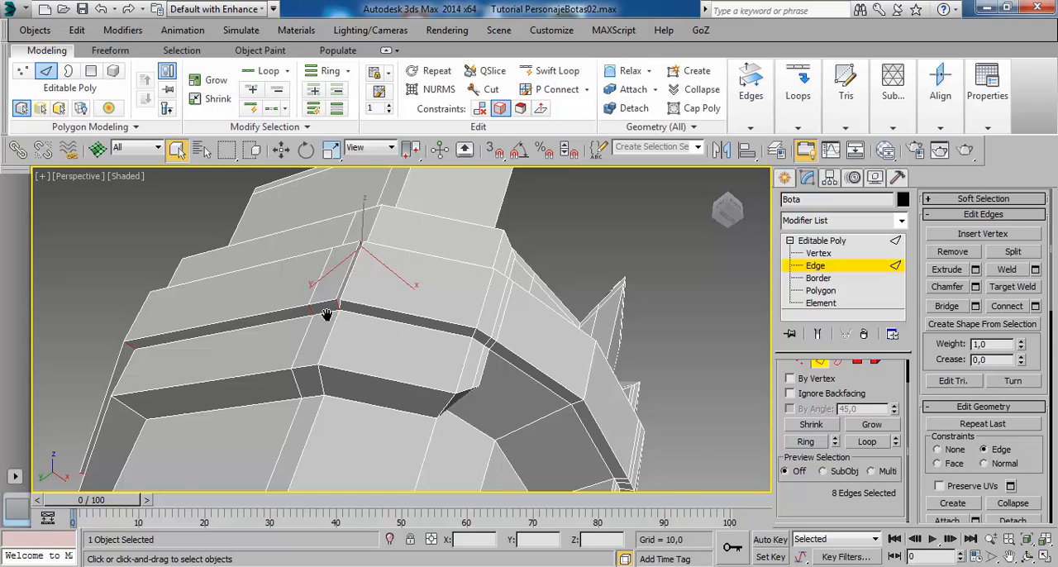
middle_click_drag(327, 315, 516, 328, "alt")
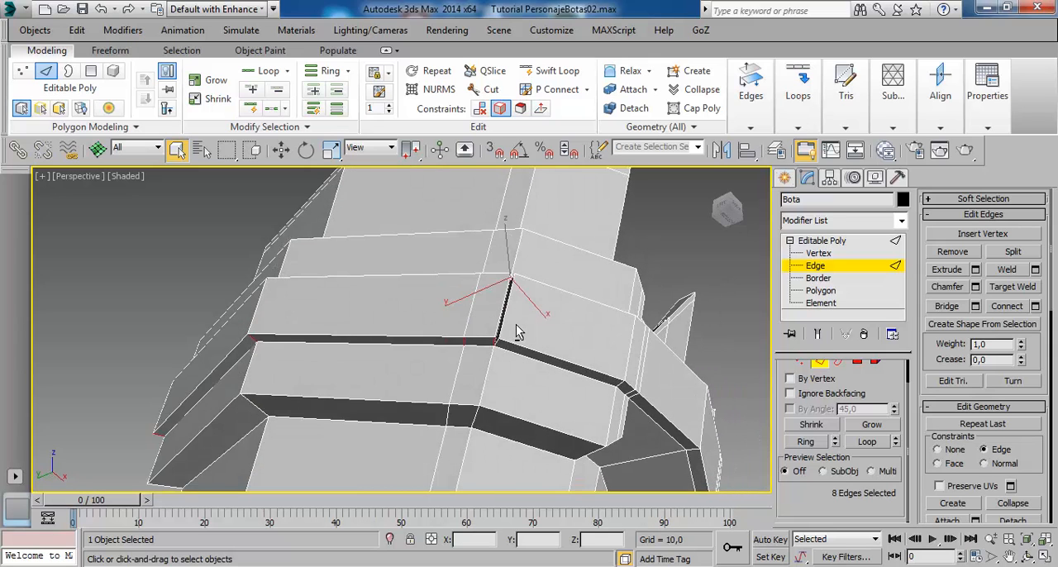
scroll(515, 329, "up", 5)
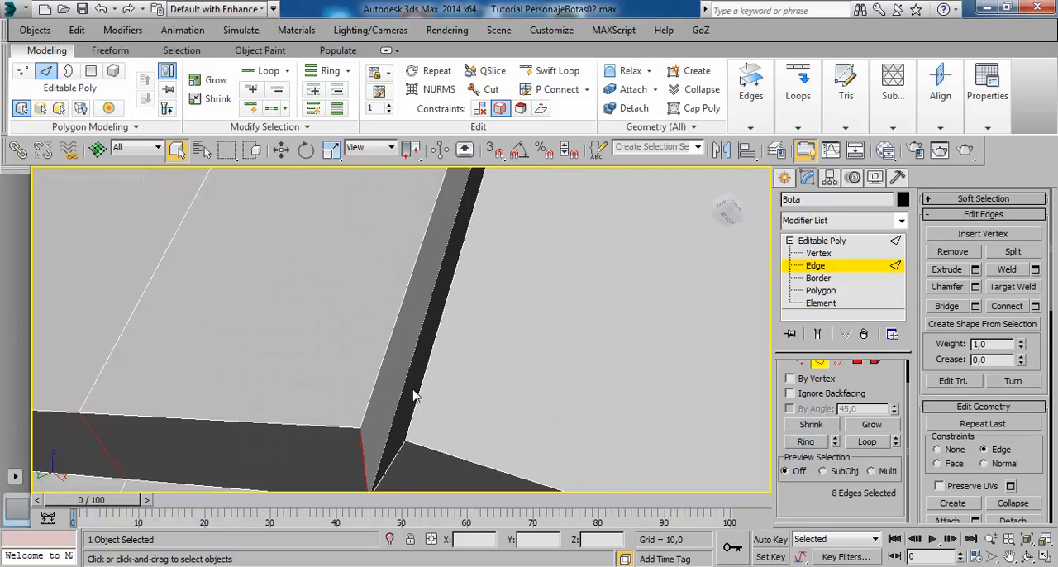
scroll(415, 396, "down", 5)
middle_click_drag(432, 414, 450, 460, "alt")
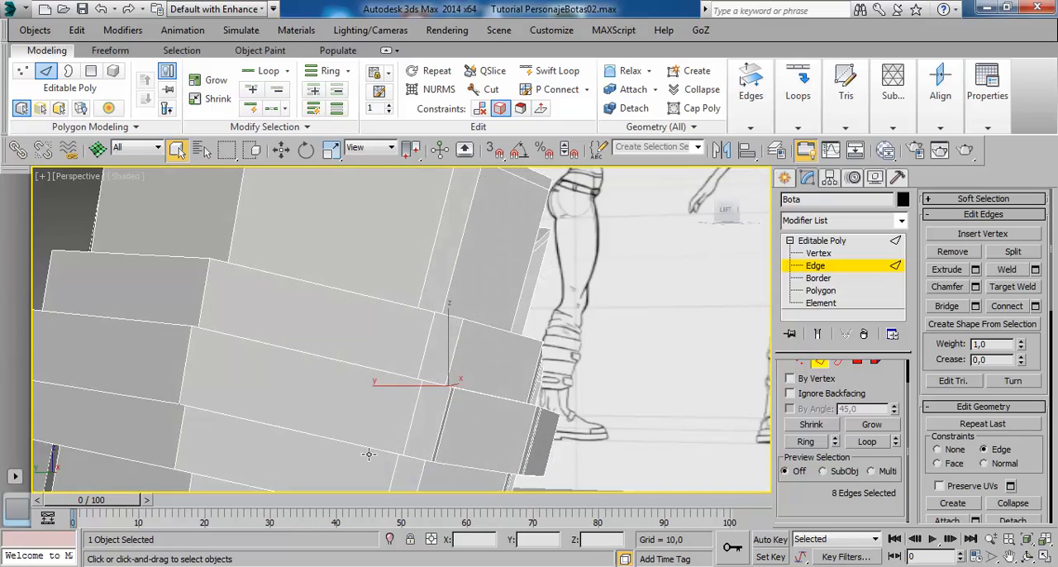
middle_click_drag(369, 453, 415, 353, "alt")
middle_click_drag(355, 318, 471, 356, "alt")
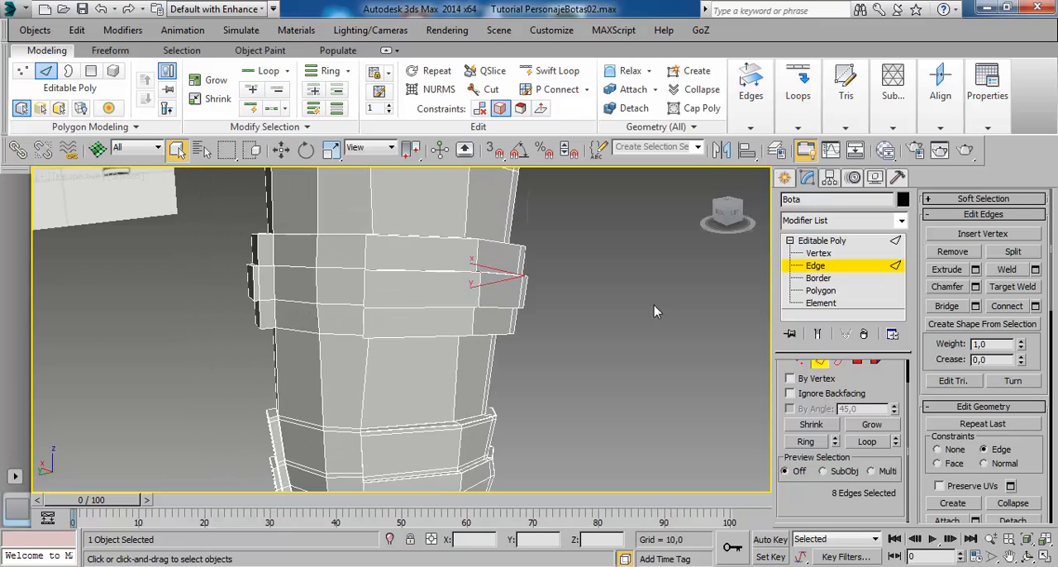
- Return to object level and insert a Swift Loop horizontally along the middle of the upper band's raised strap
left_click(822, 240)
middle_click_drag(546, 220, 523, 231, "alt")
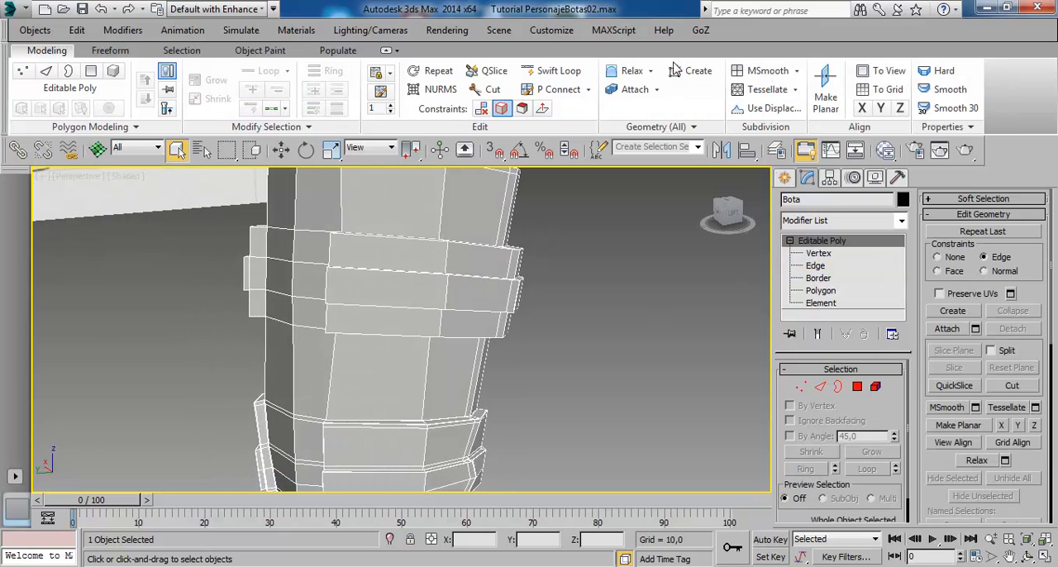
left_click(552, 70)
middle_click_drag(462, 281, 475, 296, "alt")
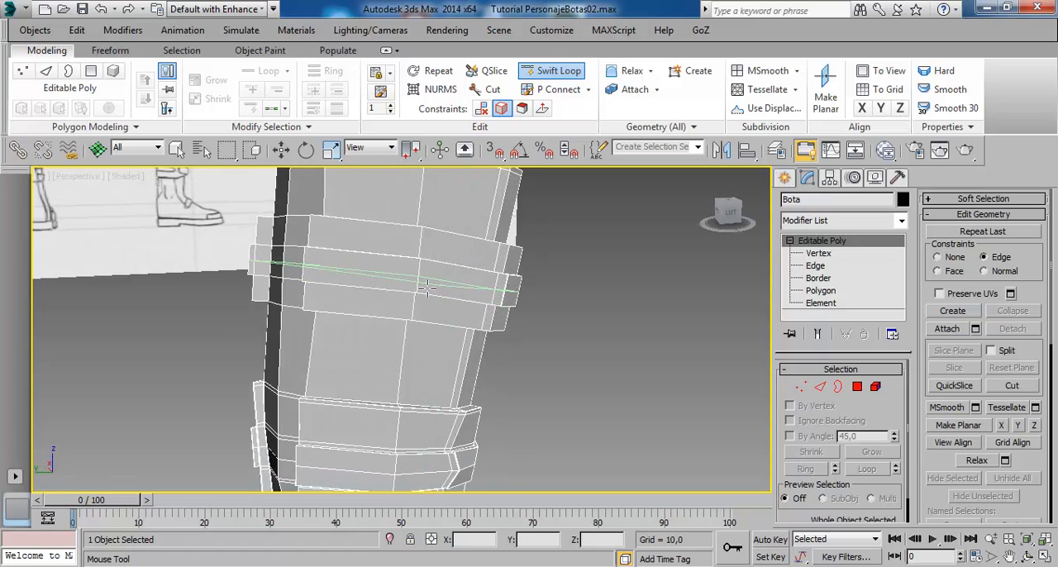
middle_click_drag(511, 324, 495, 306, "alt")
key("w")
scroll(489, 307, "up", 4)
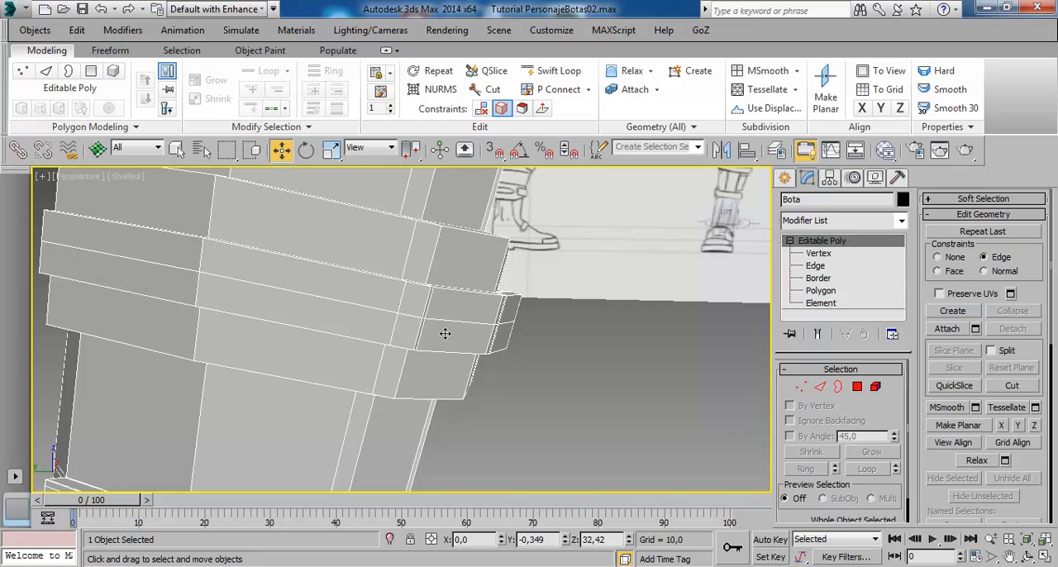
middle_click_drag(426, 318, 424, 343, "alt")
scroll(414, 341, "up", 4)
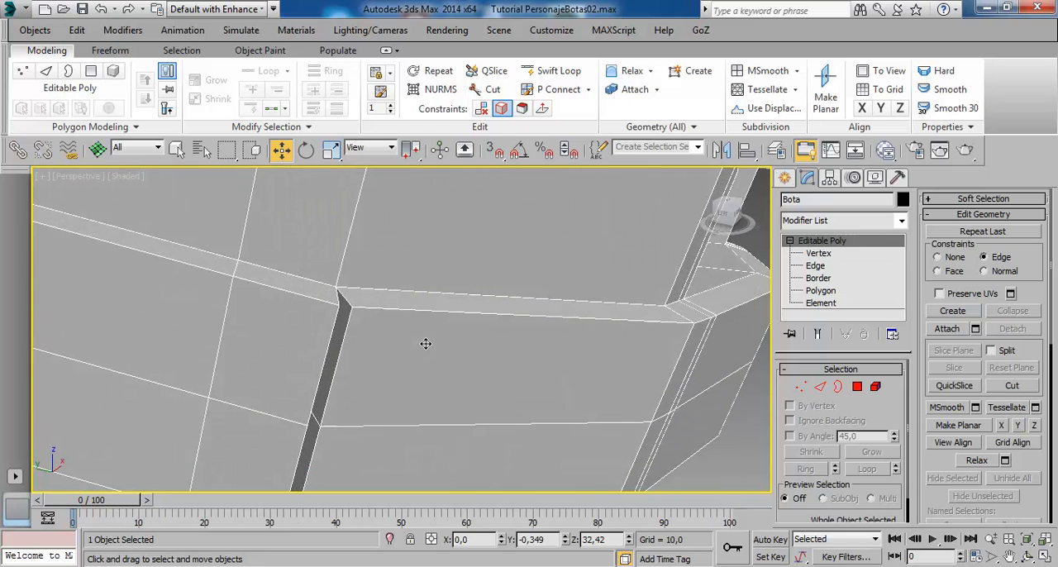
left_click(818, 254)
left_click(351, 318)
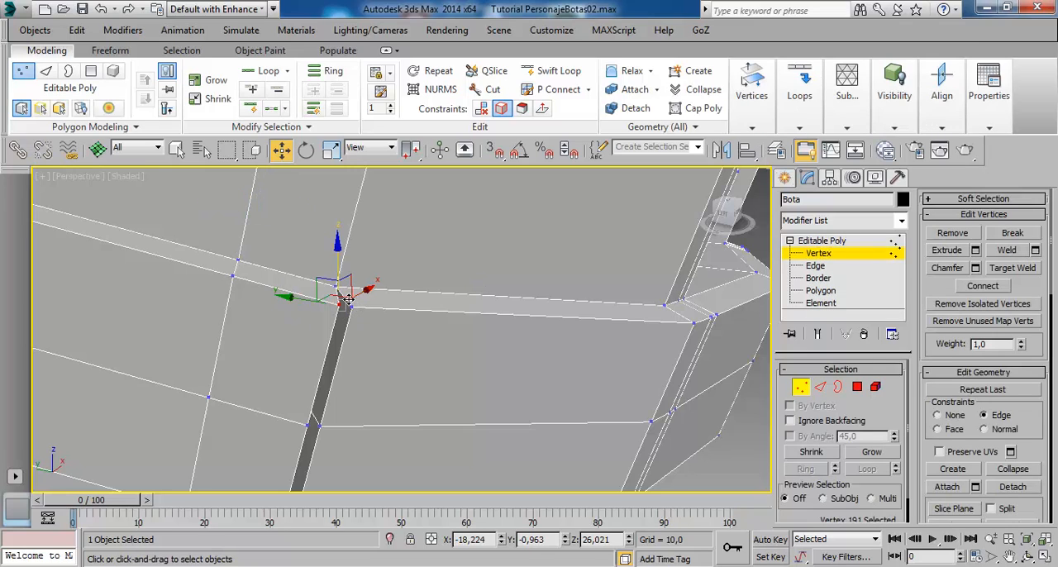
left_click(347, 295, "ctrl")
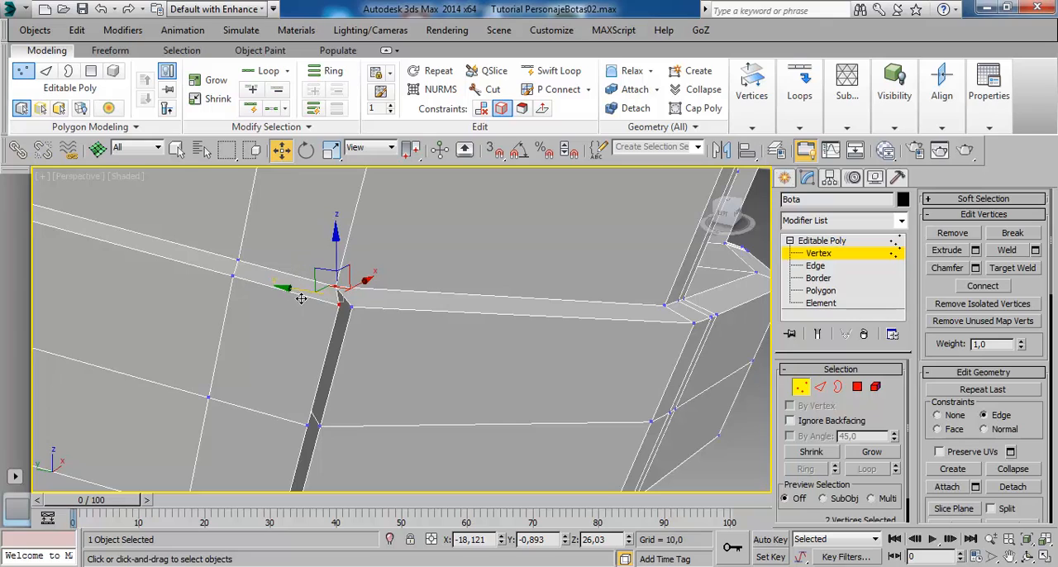
left_click_drag(301, 300, 262, 294)
right_click(262, 294)
left_click(364, 319, "ctrl")
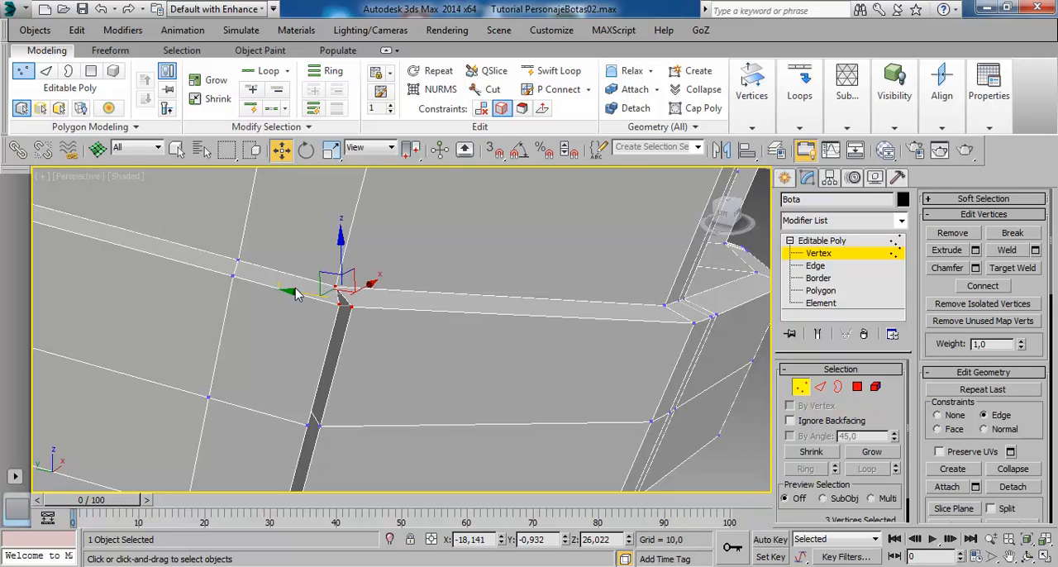
left_click_drag(309, 305, 262, 297)
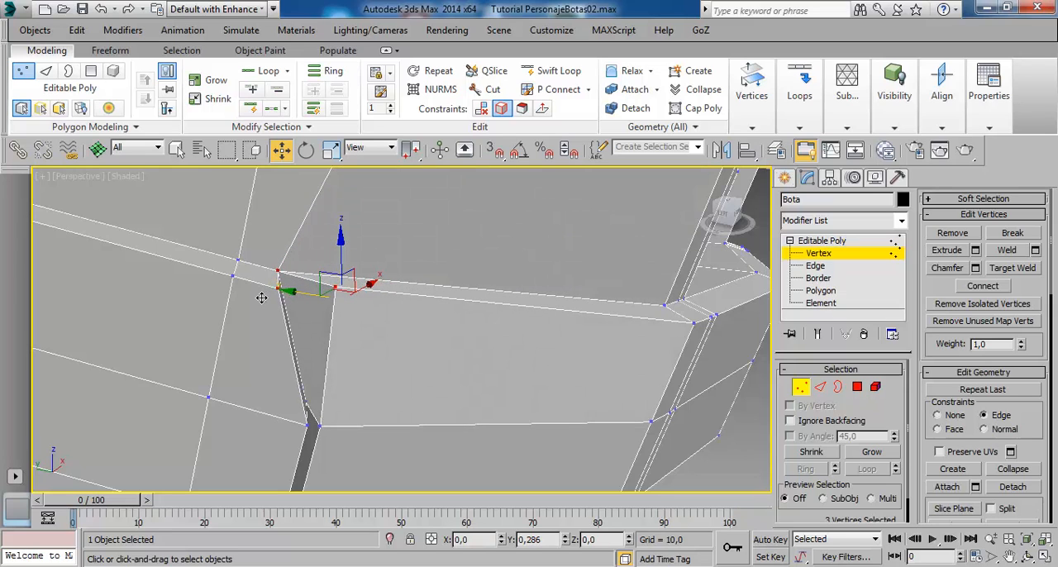
right_click(261, 297)
middle_click_drag(400, 325, 318, 329, "alt")
scroll(382, 348, "down", 4)
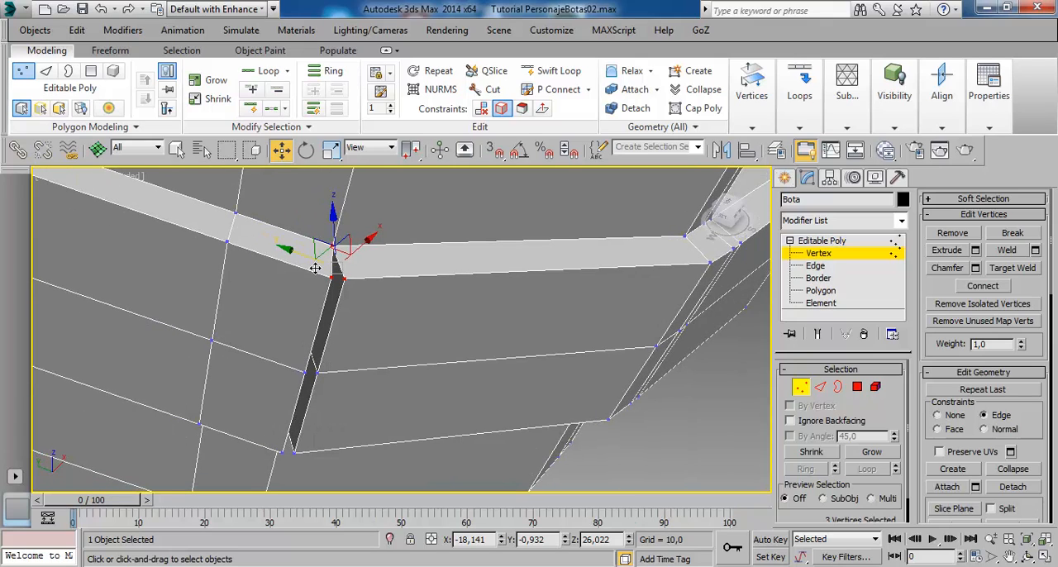
left_click(385, 285)
left_click(344, 280)
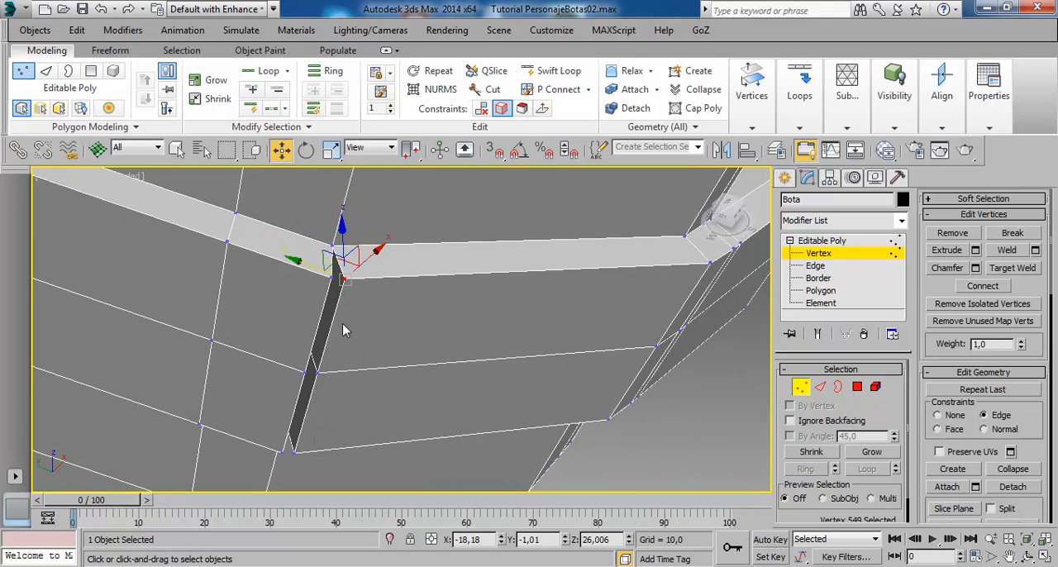
left_click(345, 299)
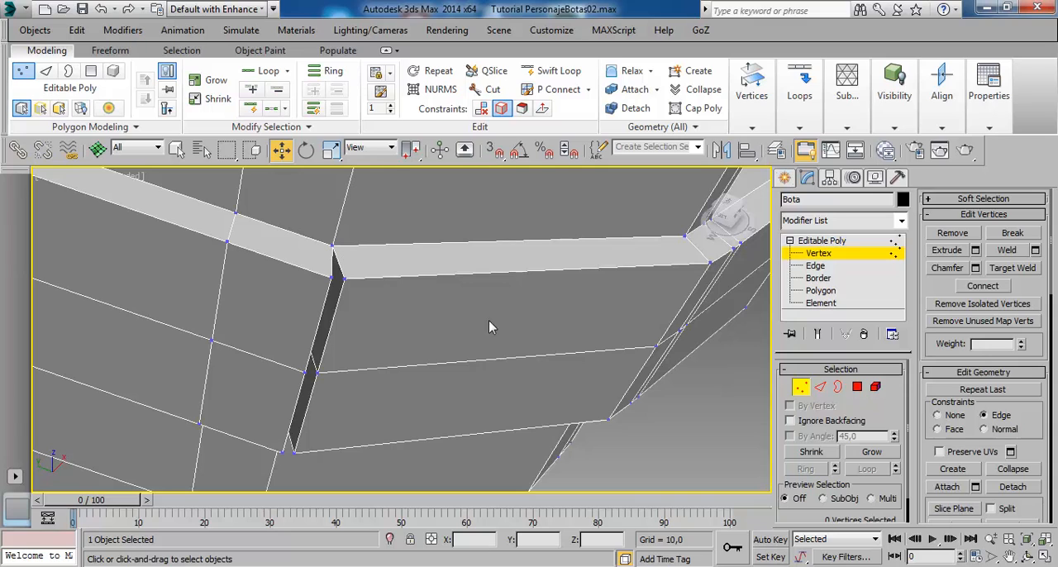
- Slide the short corner edges on the band's upper and lower faces along the band, keeping the middle loop's corner in place
left_click(819, 388)
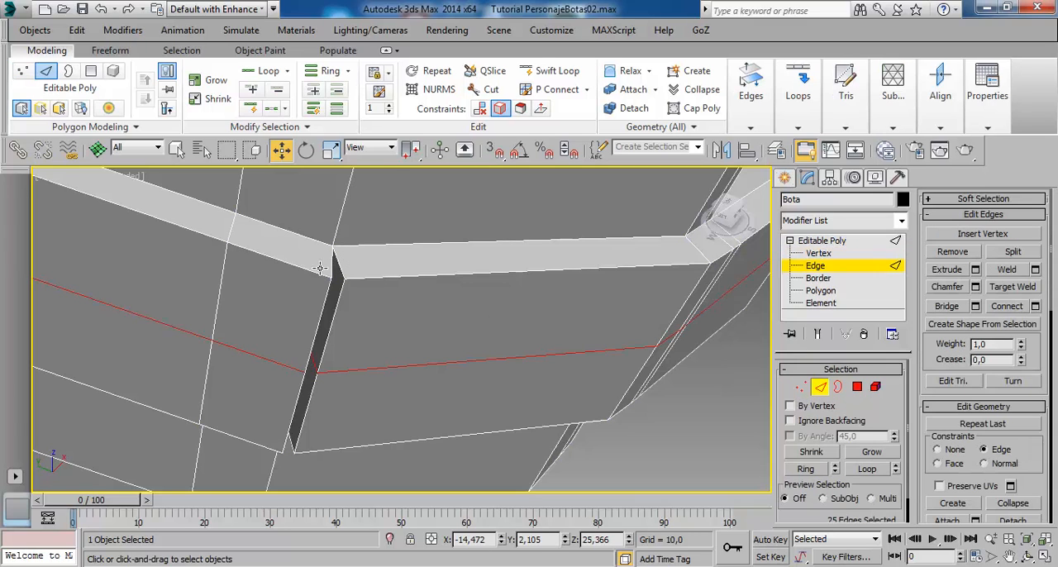
left_click(329, 270)
left_click_drag(313, 263, 283, 279)
middle_click_drag(283, 279, 248, 263, "alt")
middle_click_drag(308, 373, 431, 318, "alt")
left_click(384, 216)
left_click_drag(426, 322, 360, 318)
scroll(358, 318, "down", 8)
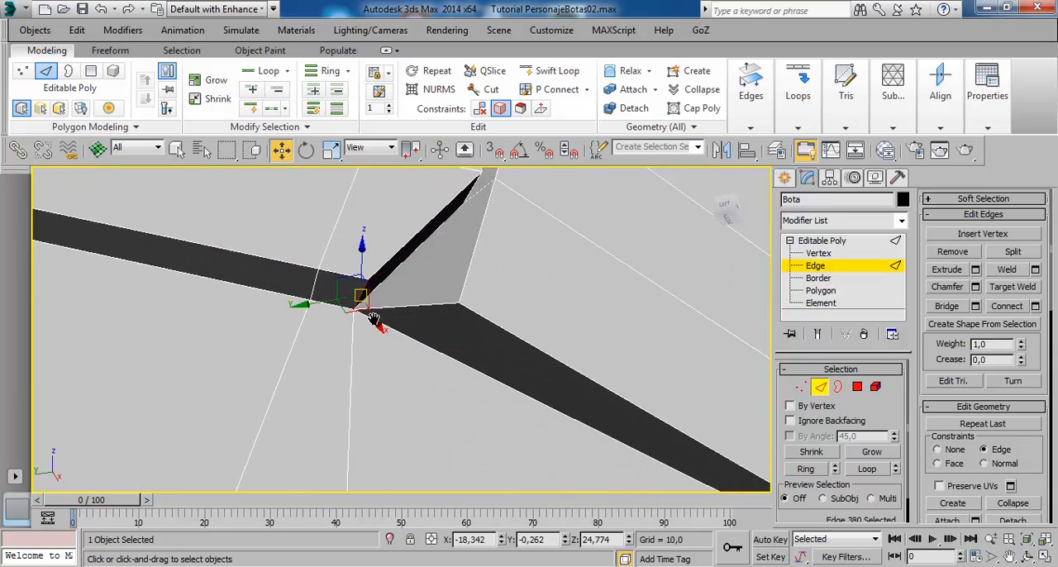
middle_click_drag(355, 314, 402, 319, "alt")
scroll(402, 283, "down", 4)
scroll(402, 314, "up", 6)
- Set constraints to None and move the raised strap's upper outer corner vertex close beside the shifted upper edge
left_click(826, 253)
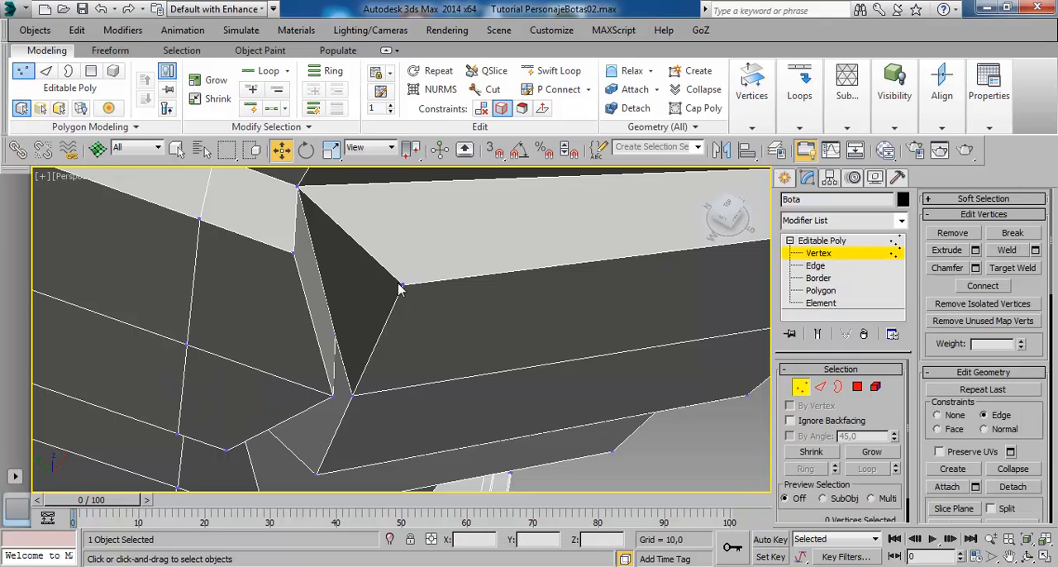
left_click(412, 291)
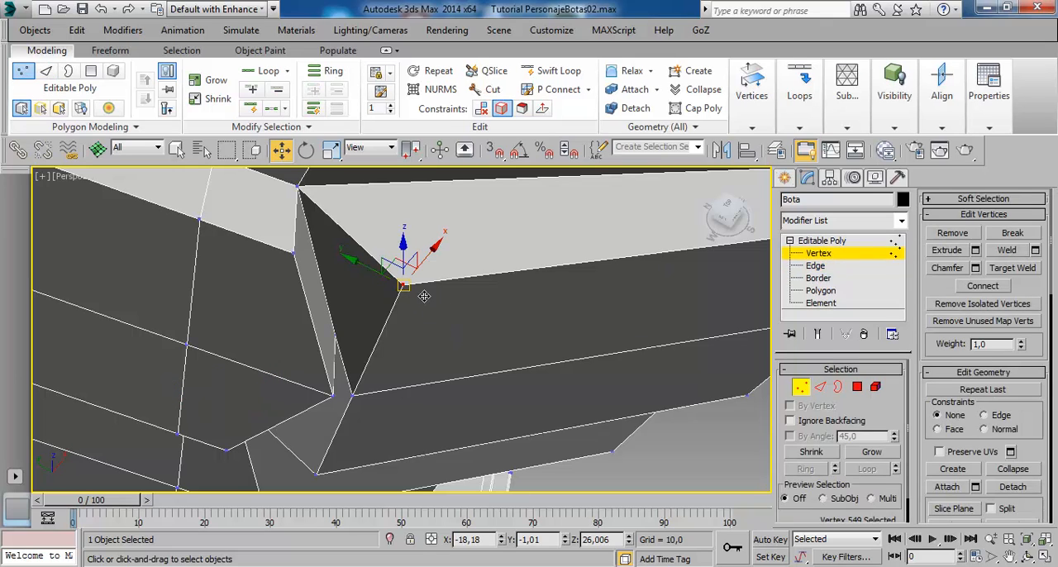
left_click_drag(417, 296, 361, 279)
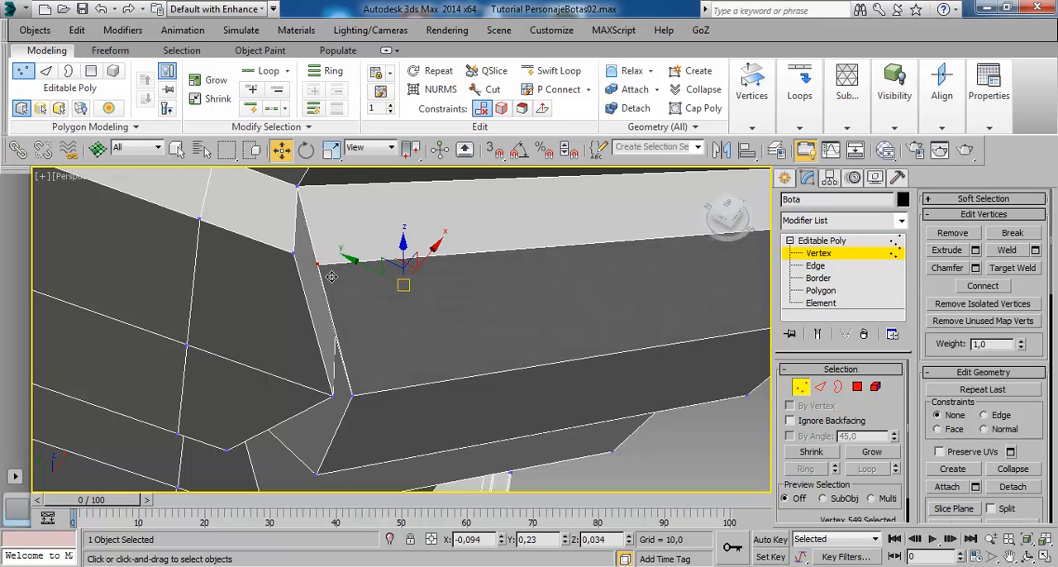
middle_click_drag(361, 279, 319, 271, "alt")
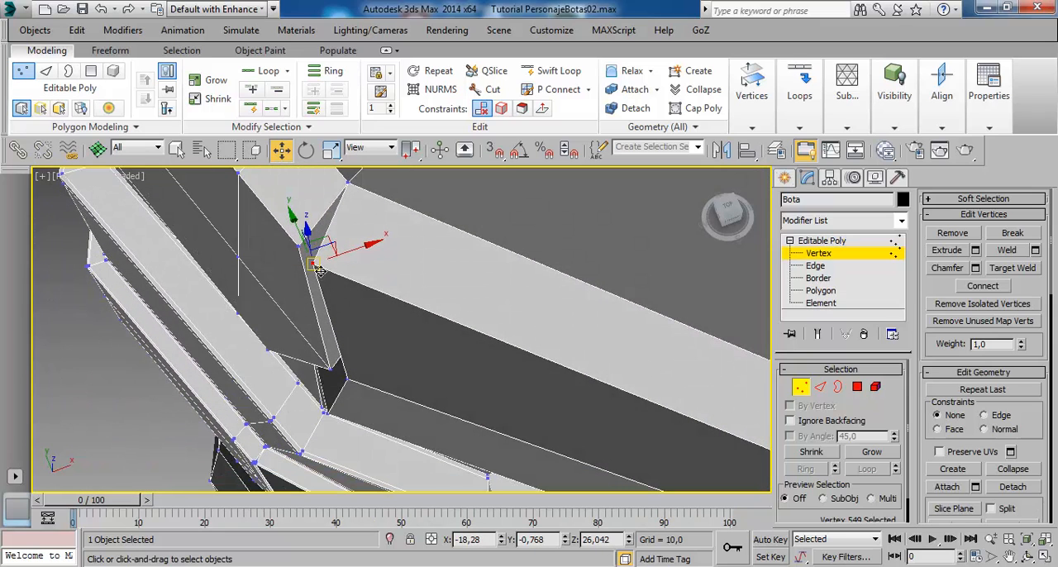
left_click_drag(328, 276, 325, 268)
- Move the raised strap's lower outer corner vertex close beside the shifted lower edge, matching the upper corner
middle_click_drag(383, 331, 397, 305, "alt")
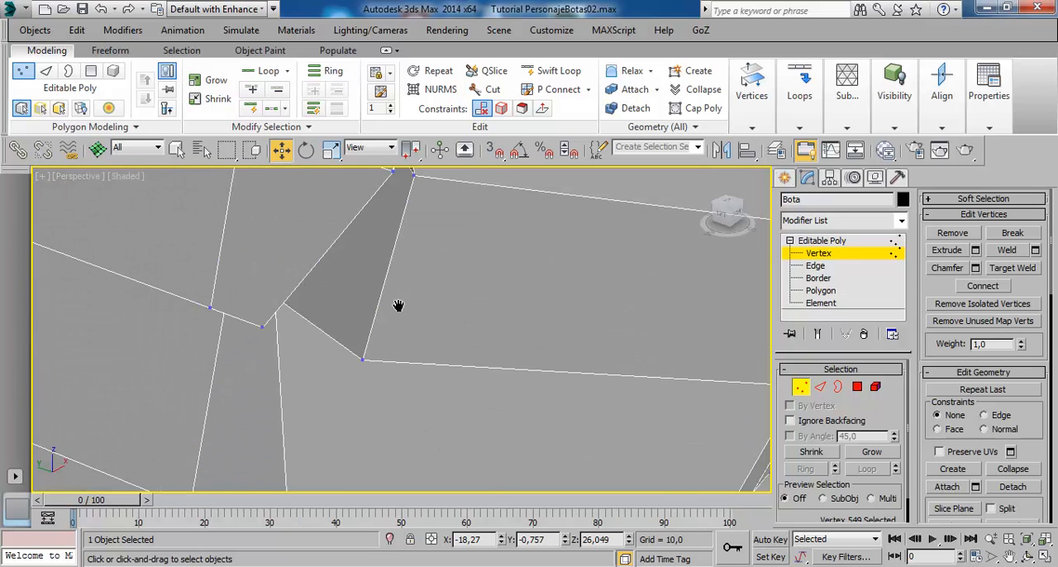
left_click(364, 360)
mouse_move(370, 372)
middle_mouse_down("alt")
mouse_move(415, 307)
mouse_move(376, 362)
middle_mouse_up("alt")
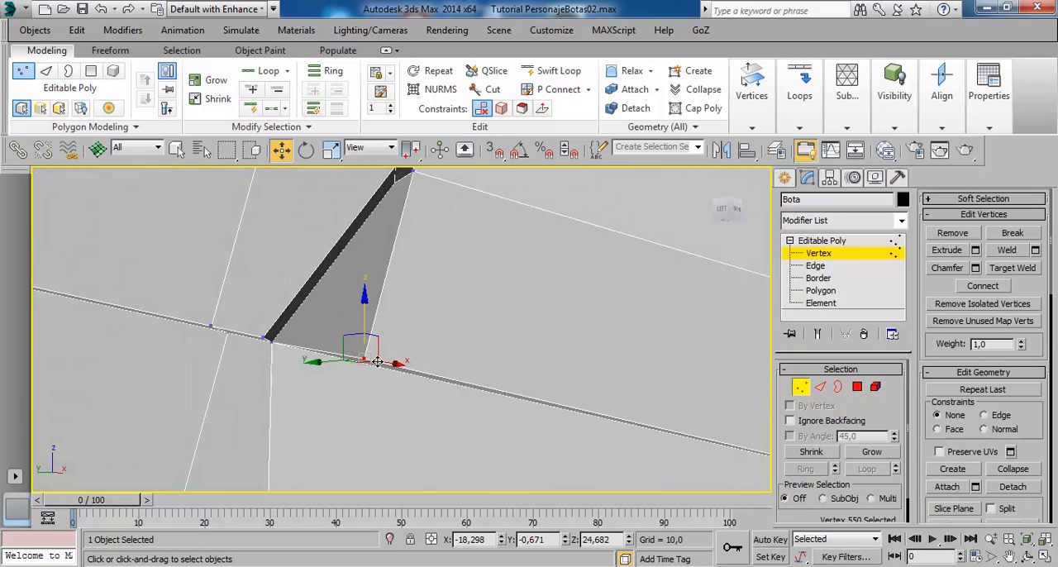
left_click_drag(373, 371, 295, 357)
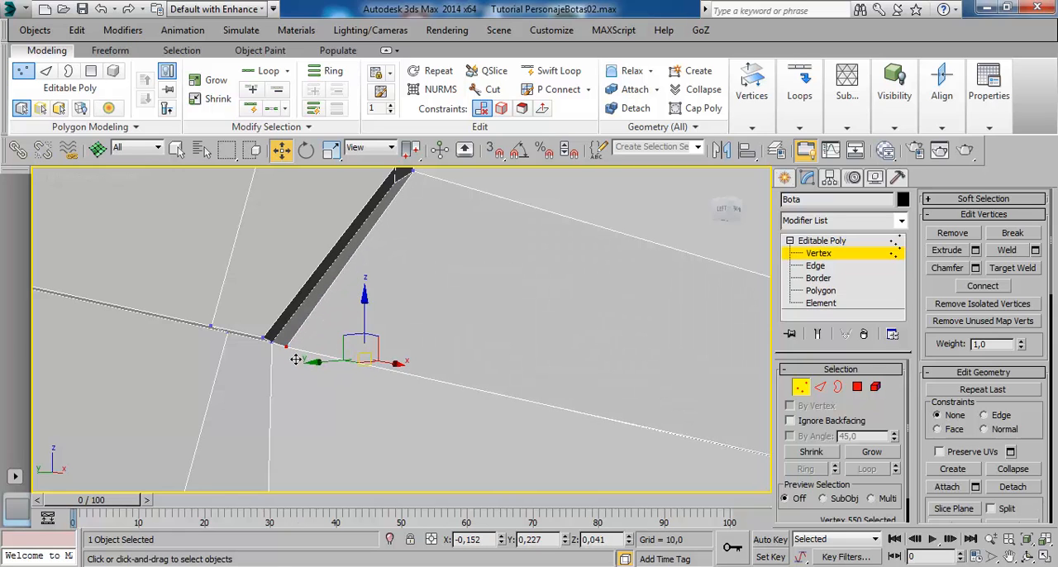
middle_click_drag(364, 373, 297, 346, "alt")
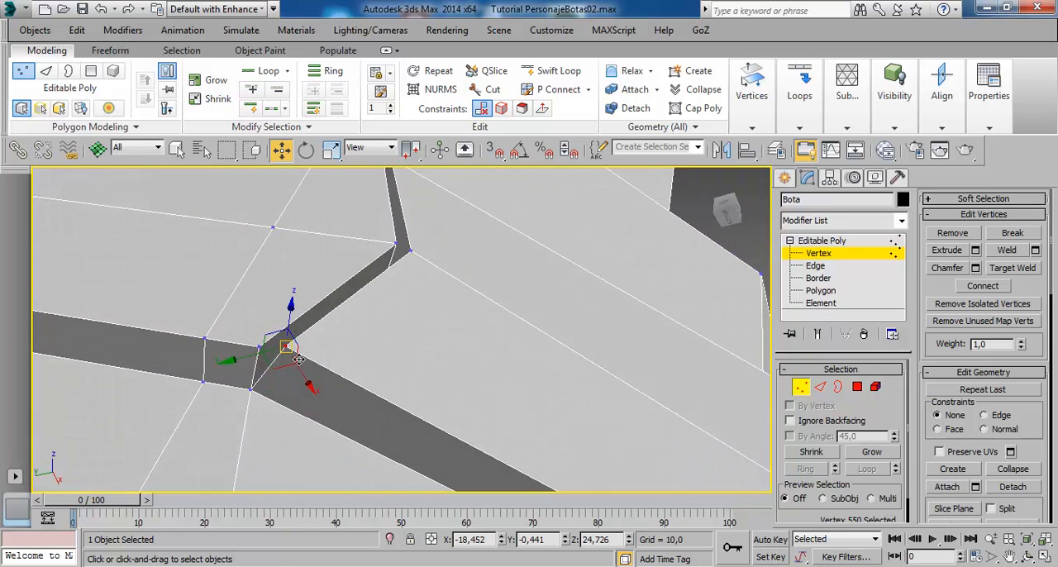
left_click_drag(298, 359, 290, 364)
- At the strap's opposite corner, slide the side band's upper and lower vertices away from the corner using the Edge constraint
middle_click_drag(378, 365, 399, 363, "alt")
scroll(399, 363, "down", 5)
middle_click_drag(459, 382, 436, 371, "alt")
scroll(435, 370, "up", 4)
middle_click_drag(476, 340, 477, 347, "alt")
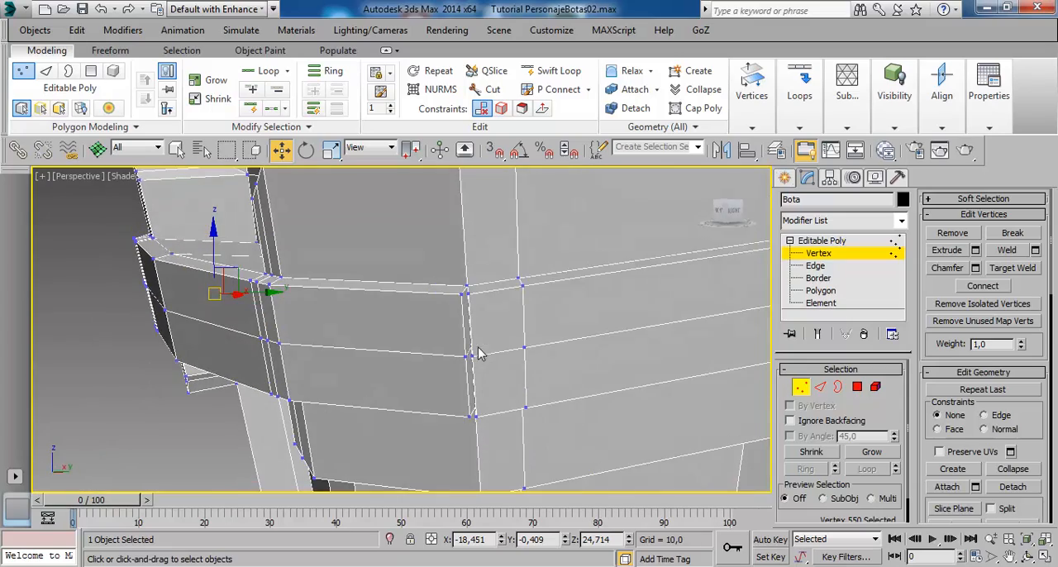
middle_click_drag(453, 314, 440, 338, "alt")
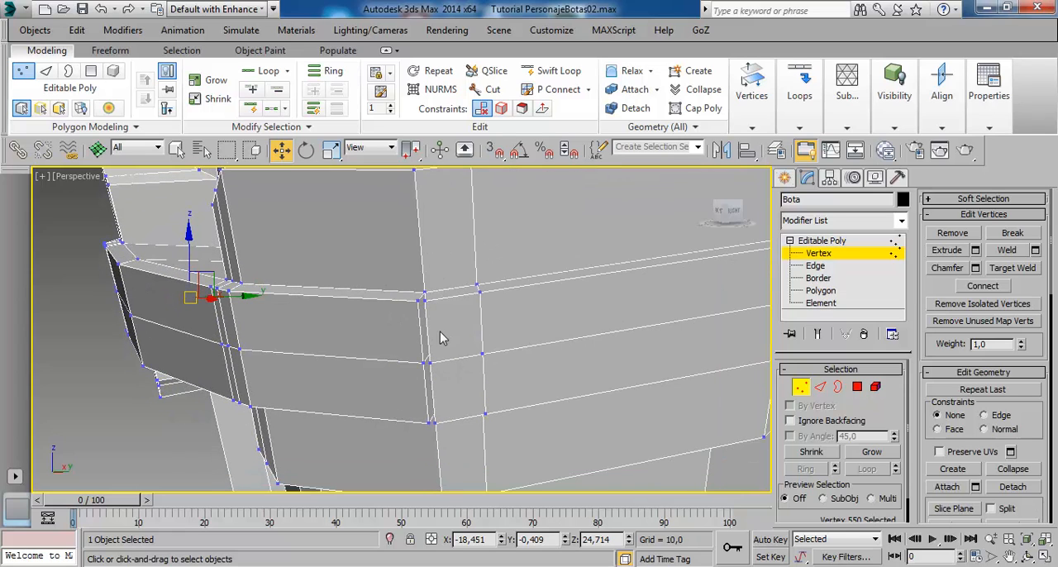
left_click(426, 302)
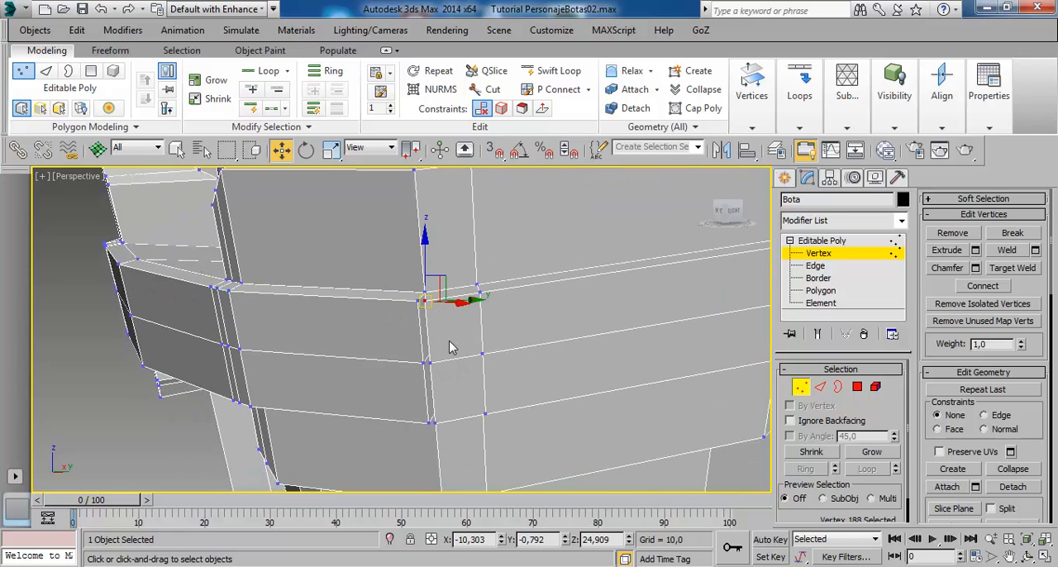
left_click(430, 422, "ctrl")
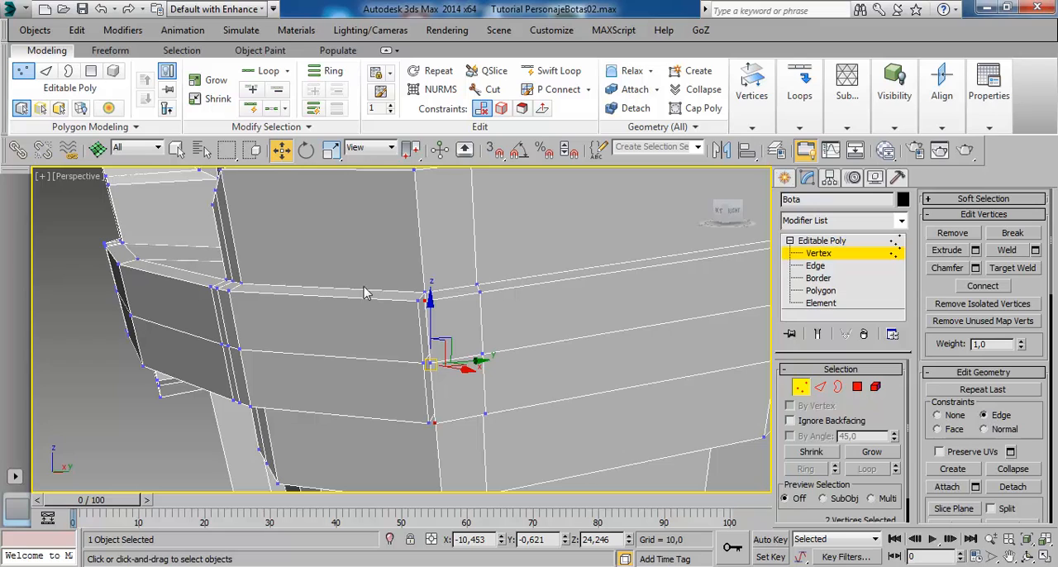
mouse_move(487, 371)
left_mouse_down()
mouse_move(515, 360)
mouse_move(492, 355)
left_mouse_up()
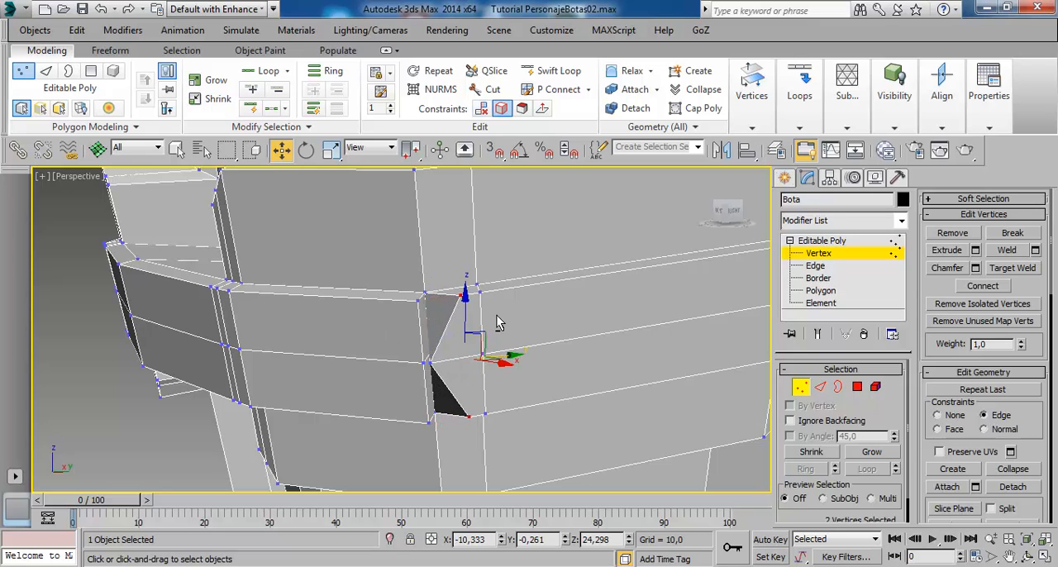
scroll(493, 347, "up", 6)
scroll(474, 324, "down", 6)
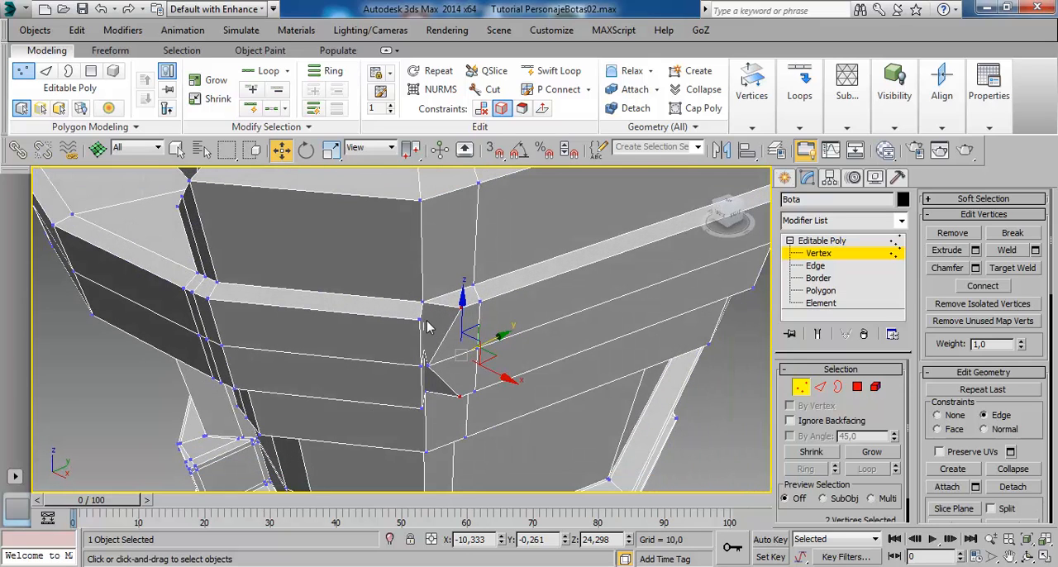
left_click(423, 322)
mouse_move(478, 334)
middle_mouse_down("alt")
mouse_move(495, 335)
mouse_move(486, 339)
middle_mouse_up("alt")
scroll(485, 339, "up", 4)
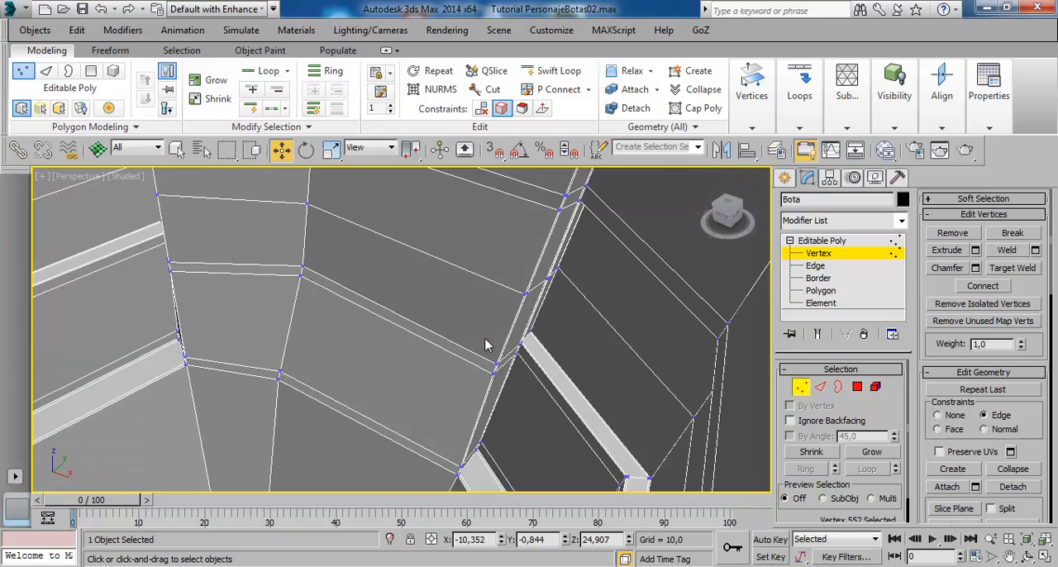
scroll(480, 337, "down", 4)
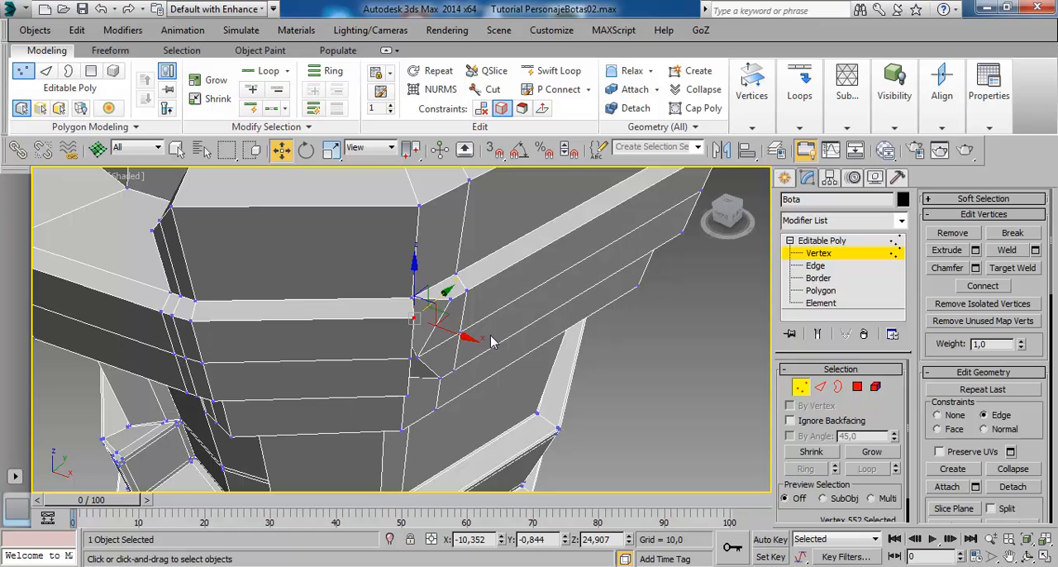
scroll(475, 350, "up", 6)
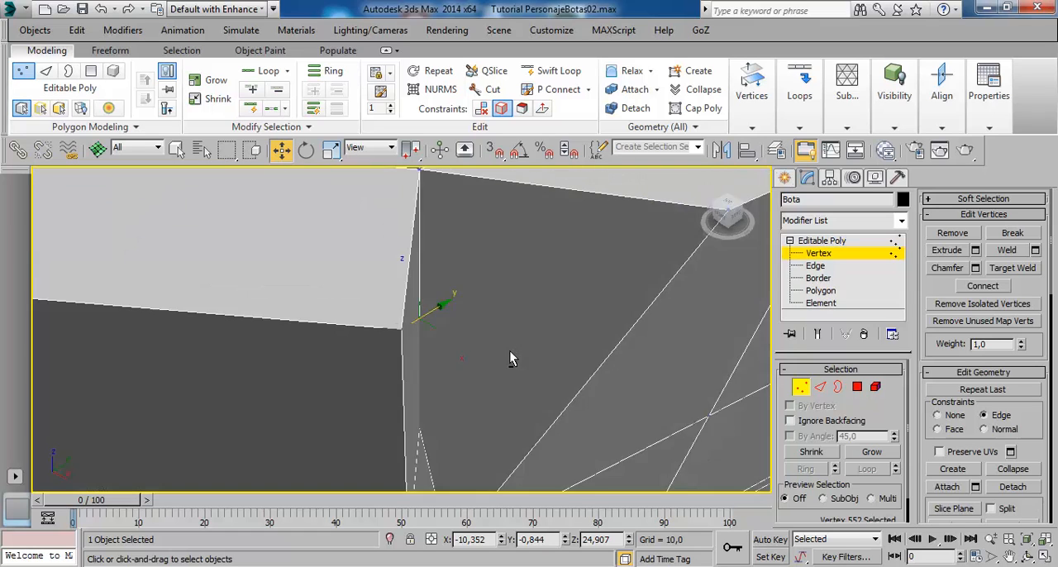
scroll(510, 355, "down", 3)
middle_click_drag(517, 340, 440, 358, "alt")
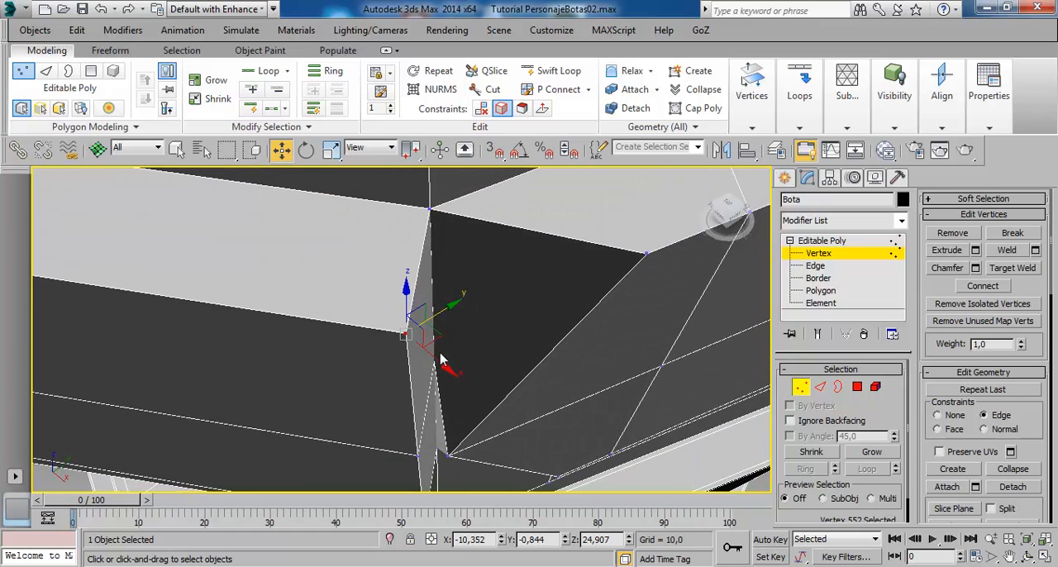
left_click_drag(413, 351, 464, 342)
right_click(469, 339)
- Try moving the front section's upper corner vertex toward the shifted side-band vertex with constraints set to None
left_click_drag(410, 339, 556, 306)
middle_click_drag(557, 306, 518, 336, "alt")
mouse_move(556, 304)
middle_mouse_down("alt")
mouse_move(555, 388)
mouse_move(567, 406)
mouse_move(558, 335)
mouse_move(582, 322)
middle_mouse_up("alt")
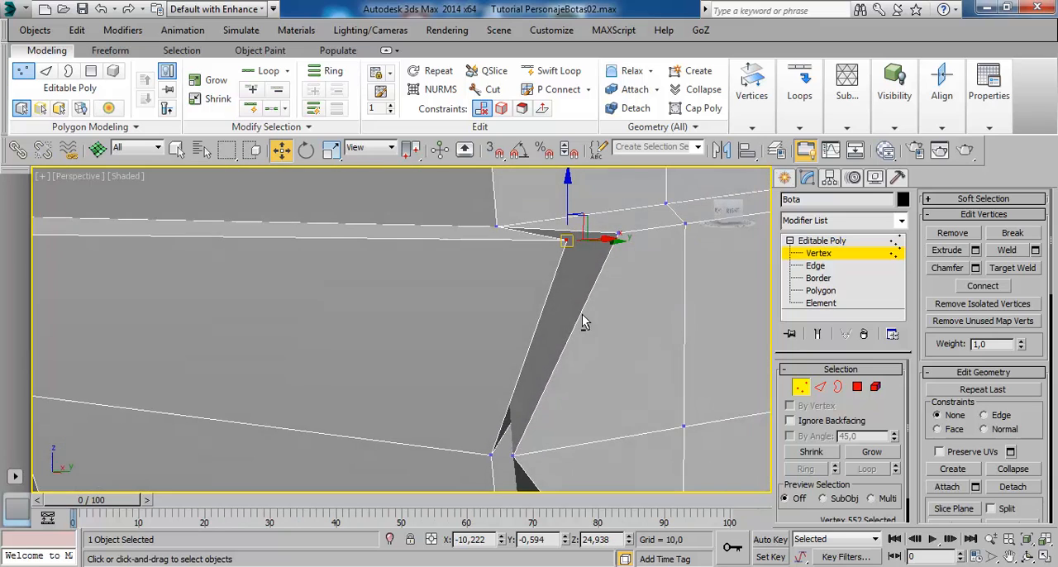
left_click_drag(576, 197, 578, 194)
middle_click_drag(549, 330, 531, 408, "alt")
left_click(500, 411)
middle_click_drag(578, 438, 508, 342, "alt")
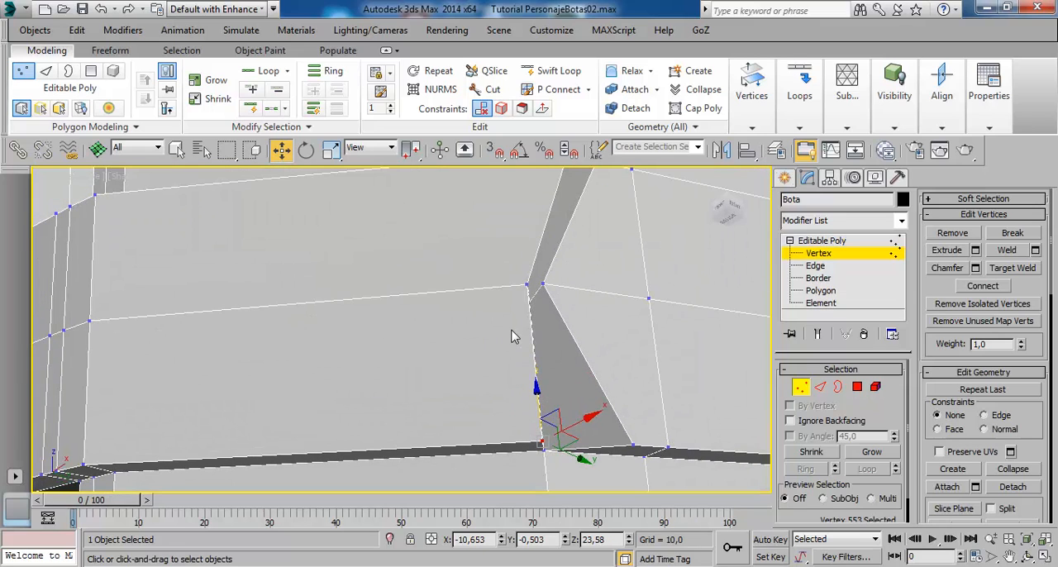
- Undo the unconstrained moves of the front section's upper corner vertex
key("ctrl+z")
scroll(512, 335, "down", 2)
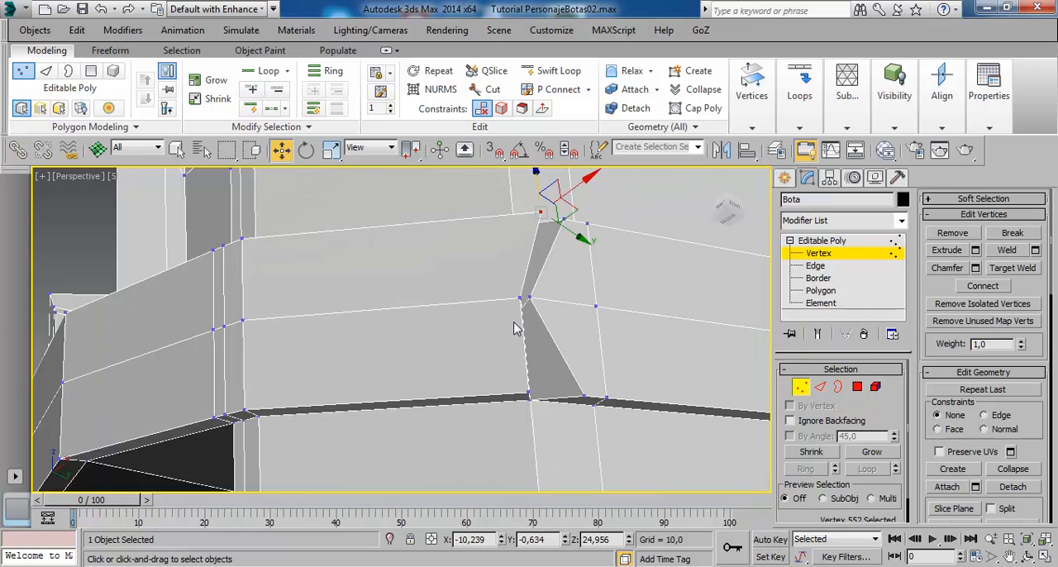
middle_click_drag(476, 251, 509, 299, "alt")
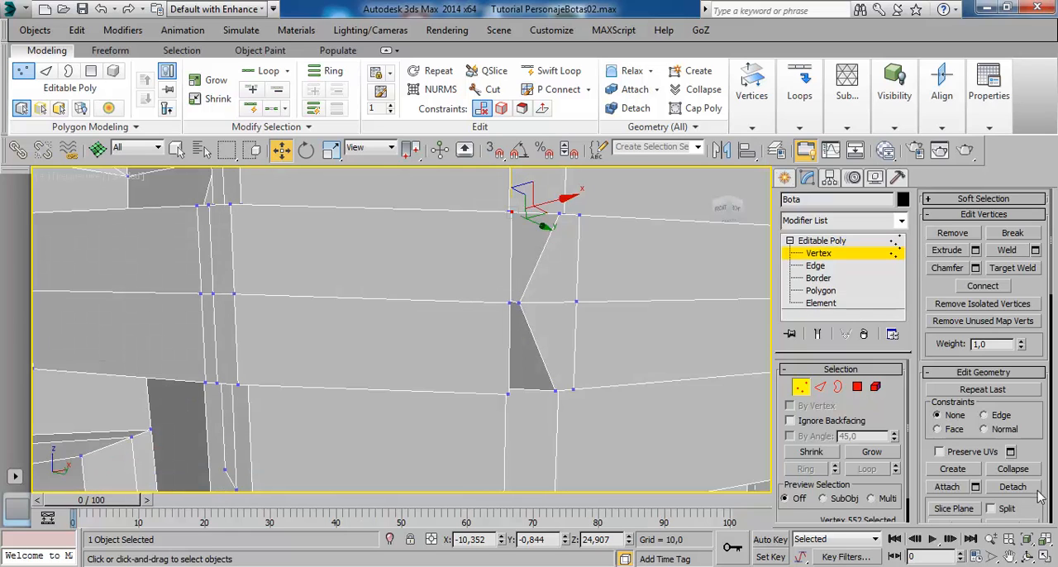
- Slide the front section's upper and lower corner vertices away from the side band using the Edge constraint
middle_click_drag(561, 266, 537, 292, "alt")
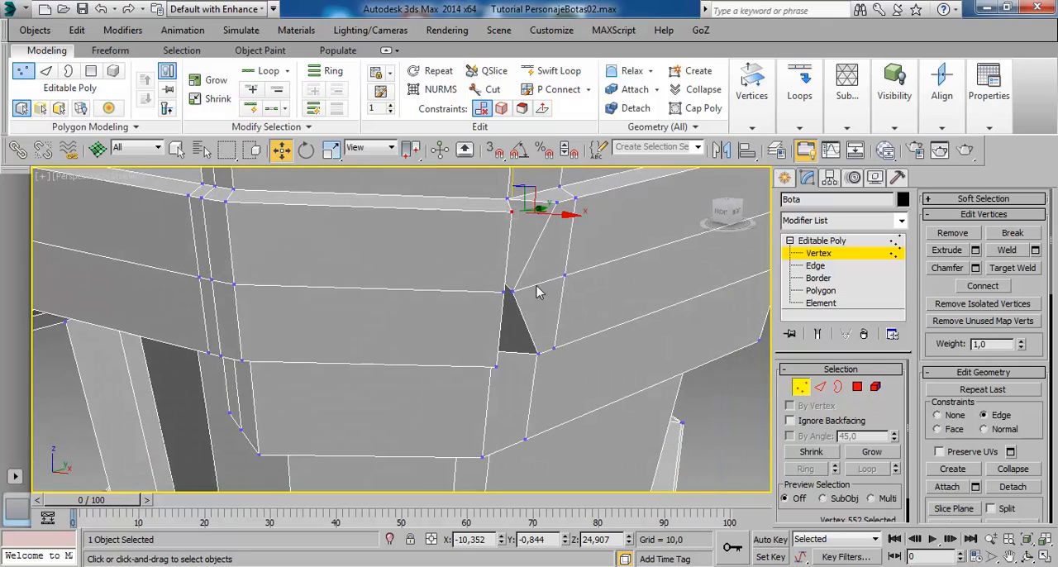
left_click_drag(525, 224, 496, 224)
left_click(497, 367)
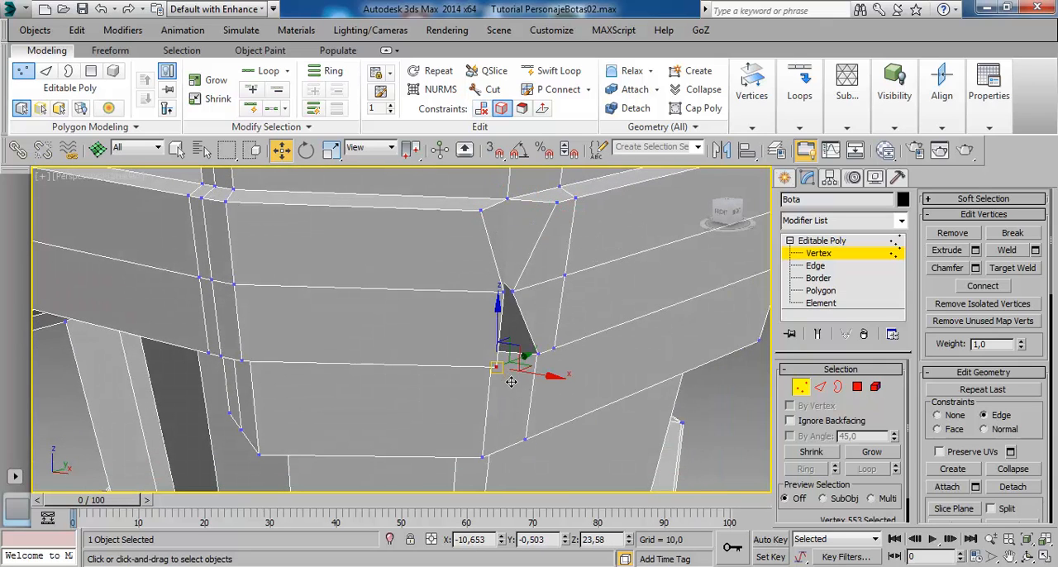
left_click_drag(504, 371, 479, 380)
mouse_move(490, 357)
middle_mouse_down("alt")
mouse_move(499, 350)
mouse_move(455, 338)
mouse_move(512, 371)
mouse_move(502, 364)
middle_mouse_up("alt")
- At the front section's other corner, slide its upper and lower vertices away from the adjoining side band along their edges
middle_click_drag(452, 331, 364, 364)
scroll(486, 348, "down", 1)
scroll(354, 368, "down", 1)
scroll(351, 364, "up", 1)
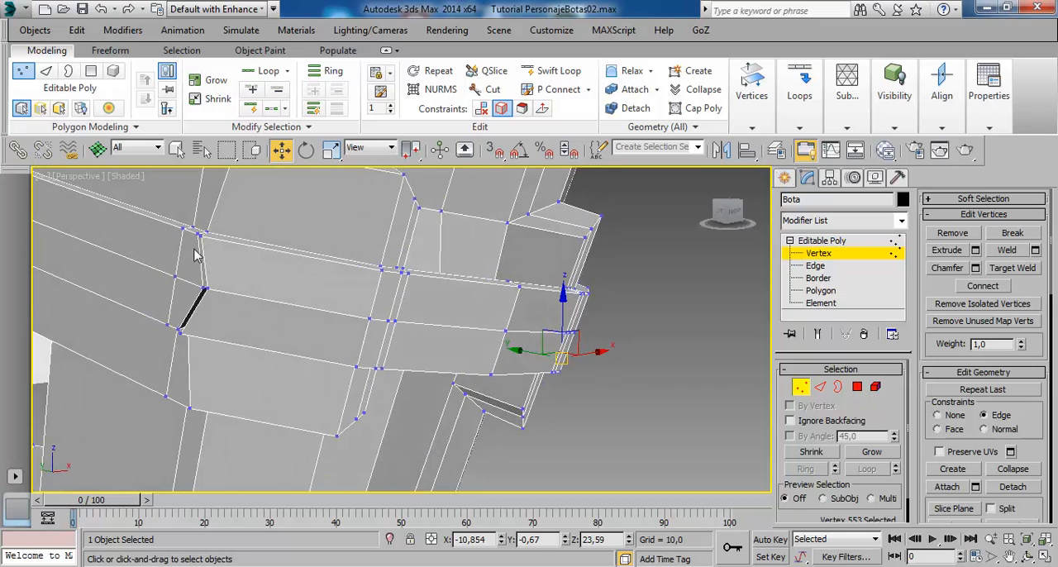
middle_click_drag(279, 293, 322, 378, "alt")
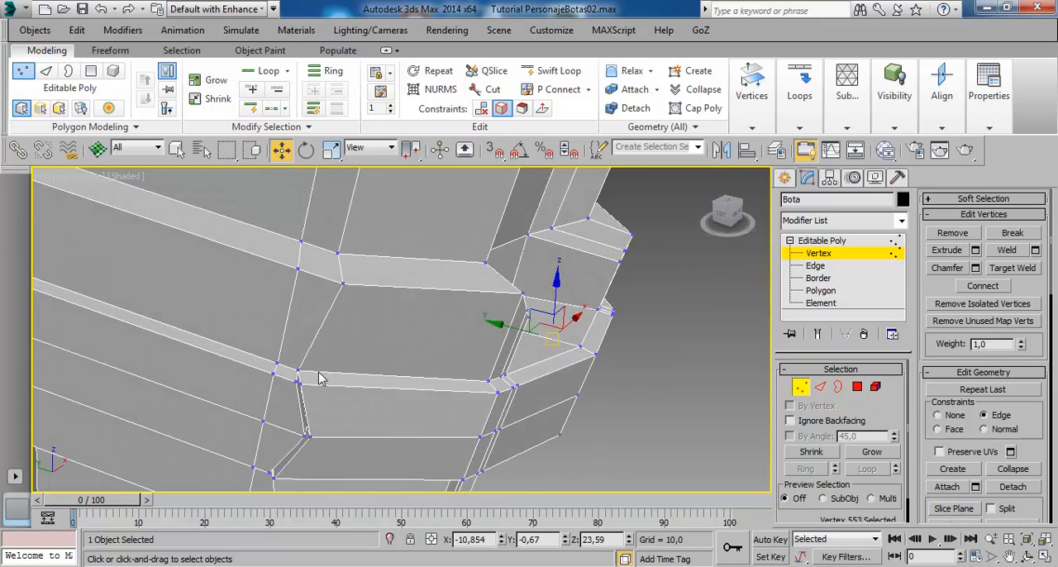
left_click(298, 382)
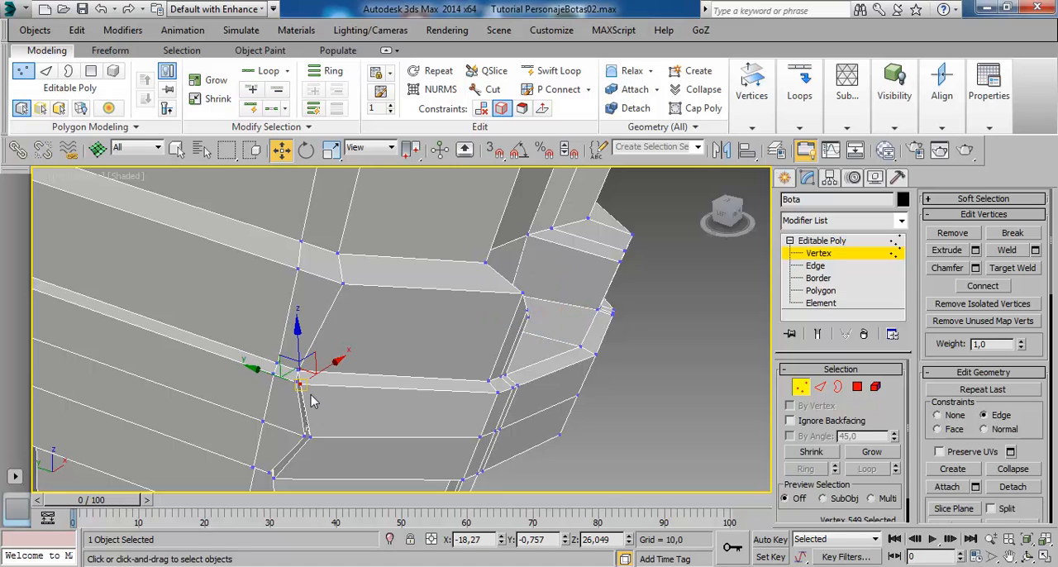
left_click_drag(299, 384, 340, 396)
middle_click_drag(390, 455, 427, 353, "alt")
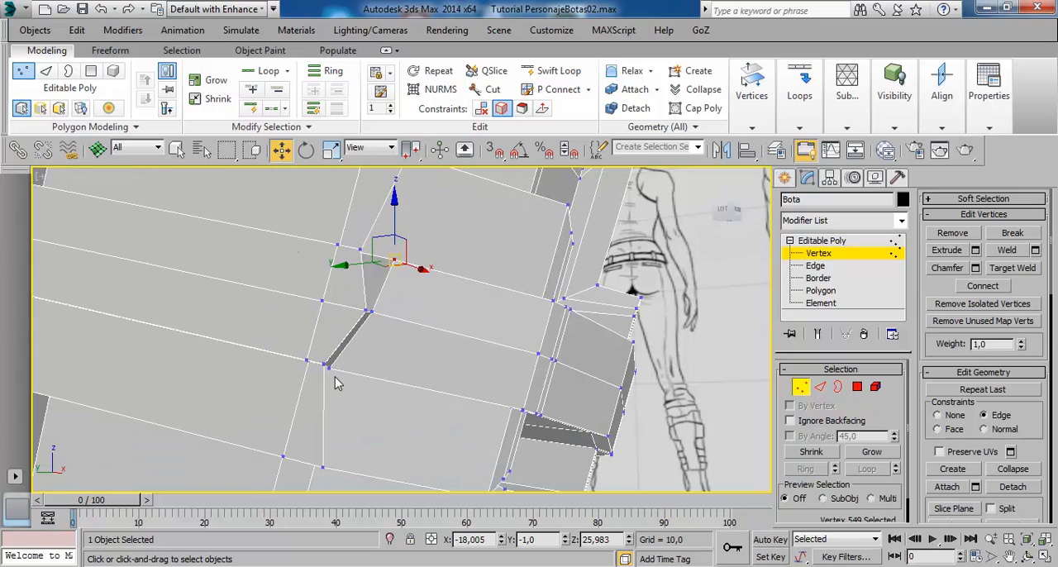
left_click(330, 369)
left_click_drag(341, 383, 387, 390)
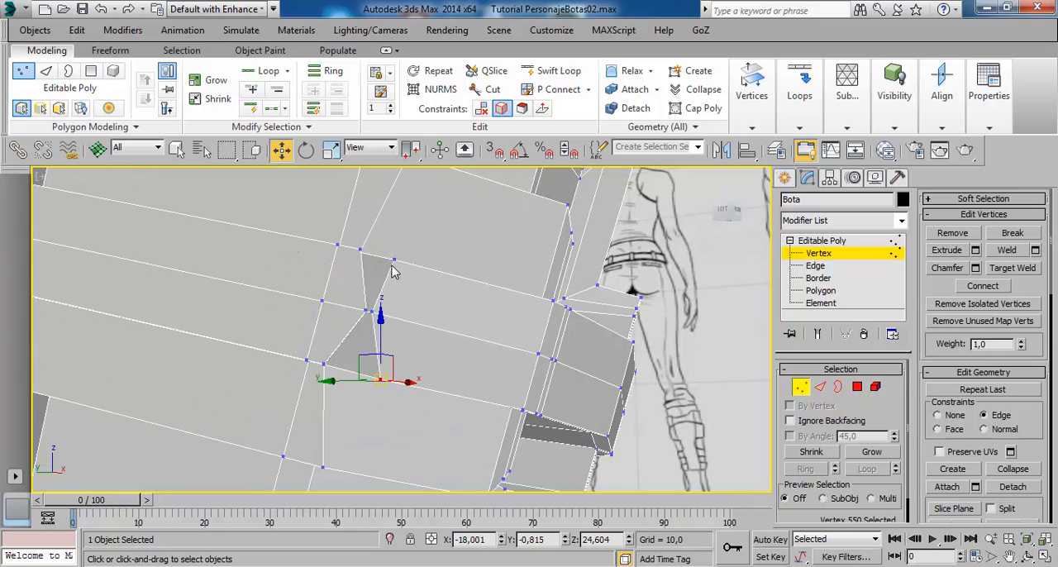
left_click(394, 265)
left_click_drag(409, 273, 418, 276)
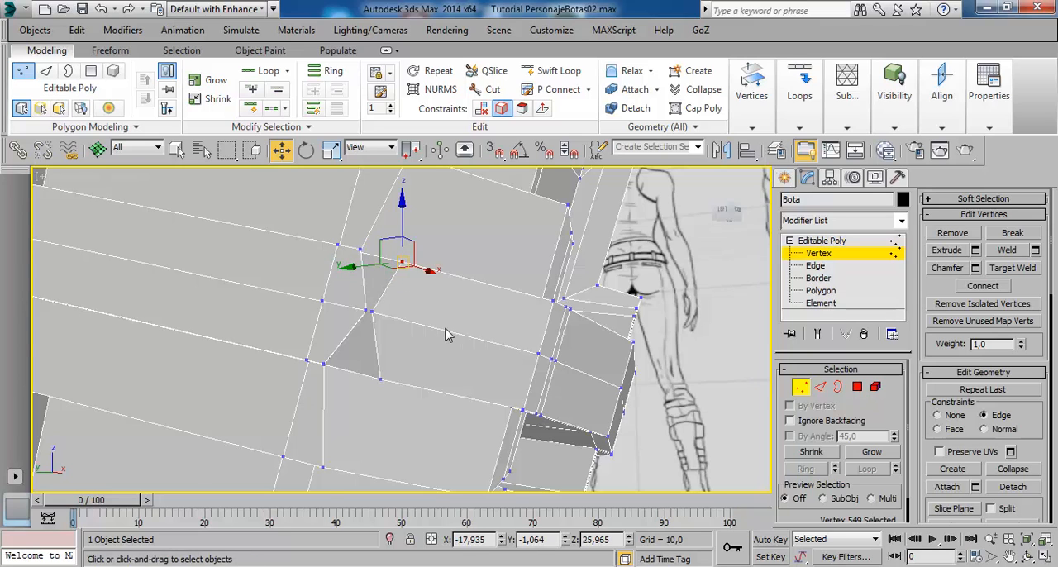
- Preview the boot with NURMS smoothing and examine the reshaped strap corners from several sides
scroll(449, 333, "down", 3)
middle_click_drag(472, 356, 442, 356, "alt")
left_click(822, 240)
left_click(438, 93)
left_click(619, 397)
middle_click_drag(530, 407, 522, 312)
scroll(522, 314, "down", 3)
mouse_move(520, 357)
middle_mouse_down("alt")
mouse_move(458, 370)
mouse_move(463, 355)
mouse_move(509, 364)
middle_mouse_up("alt")
middle_click_drag(463, 456, 317, 389, "alt")
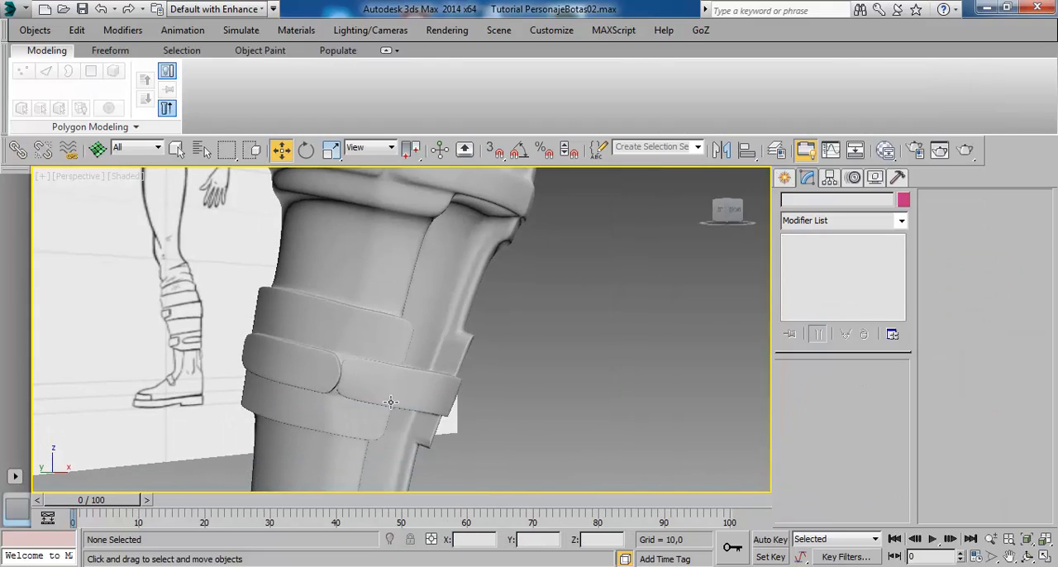
middle_click_drag(390, 402, 459, 438, "alt")
middle_click_drag(456, 235, 466, 322)
scroll(295, 299, "up", 3)
middle_click_drag(295, 300, 385, 311, "alt")
middle_click_drag(317, 327, 361, 313)
- Turn off NURMS on the boot and select the ring of short edges across the raised side band's thickness
left_click(395, 267)
left_click(814, 265)
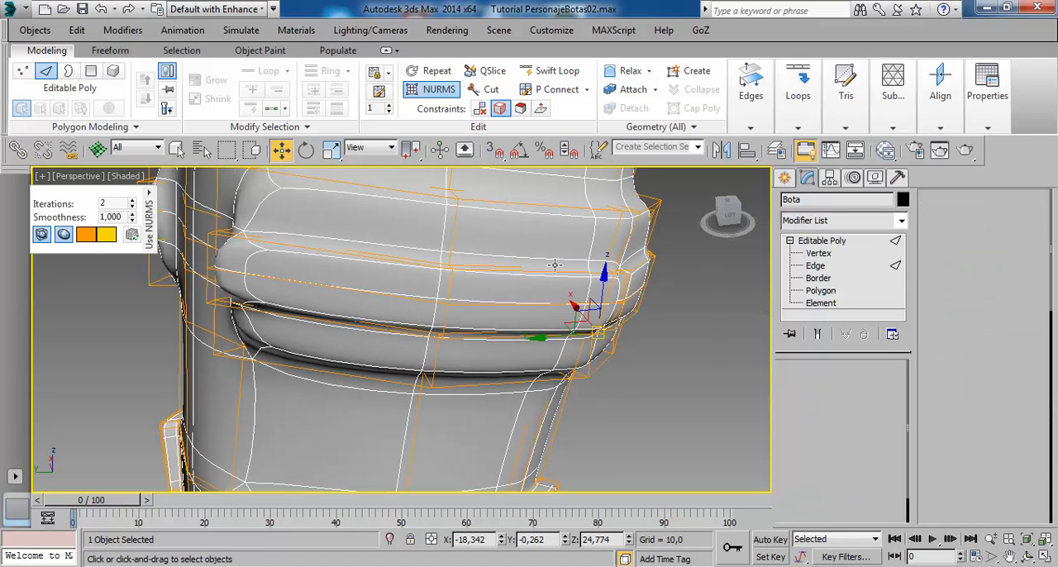
left_click(437, 89)
middle_click_drag(387, 308, 370, 344, "alt")
scroll(429, 326, "up", 3)
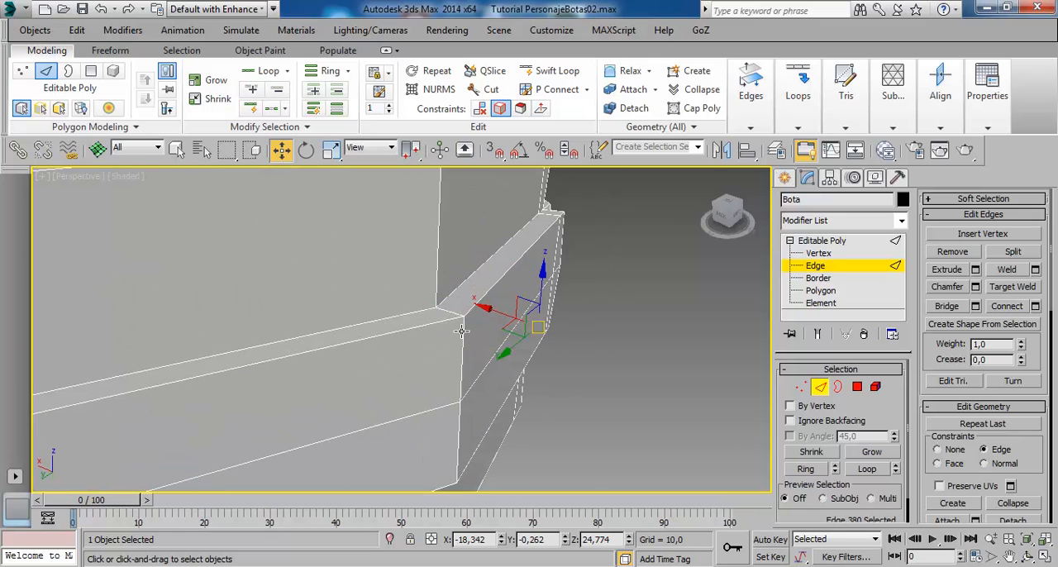
left_click(464, 323)
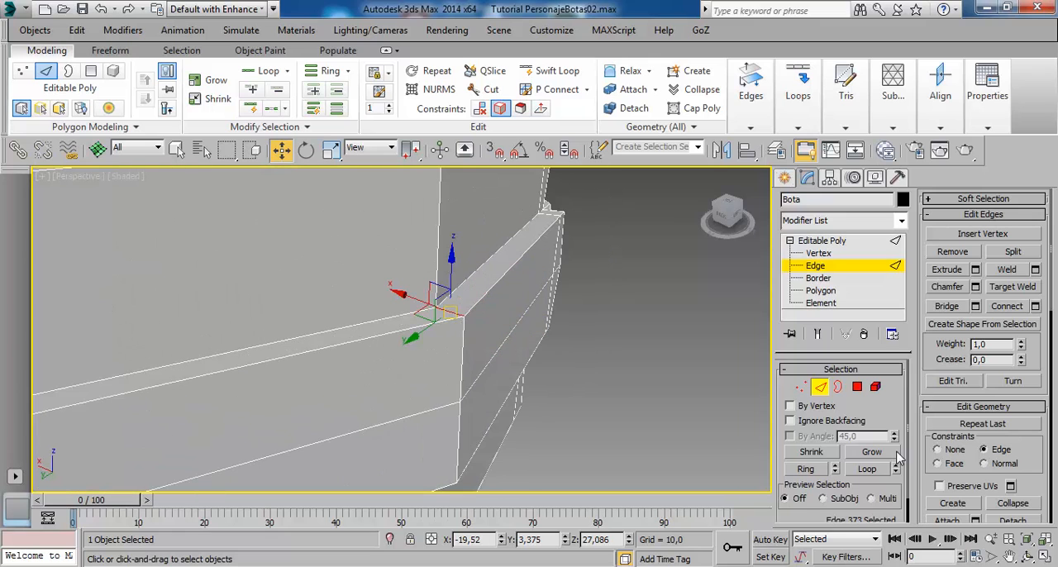
left_click(805, 468)
middle_click_drag(486, 265, 328, 243, "alt")
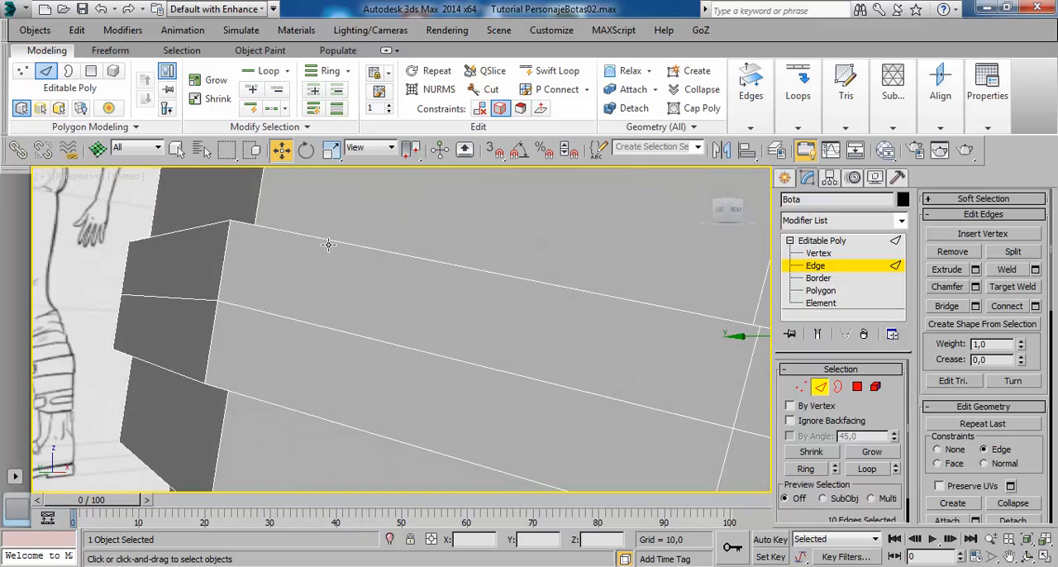
middle_click_drag(481, 331, 423, 355)
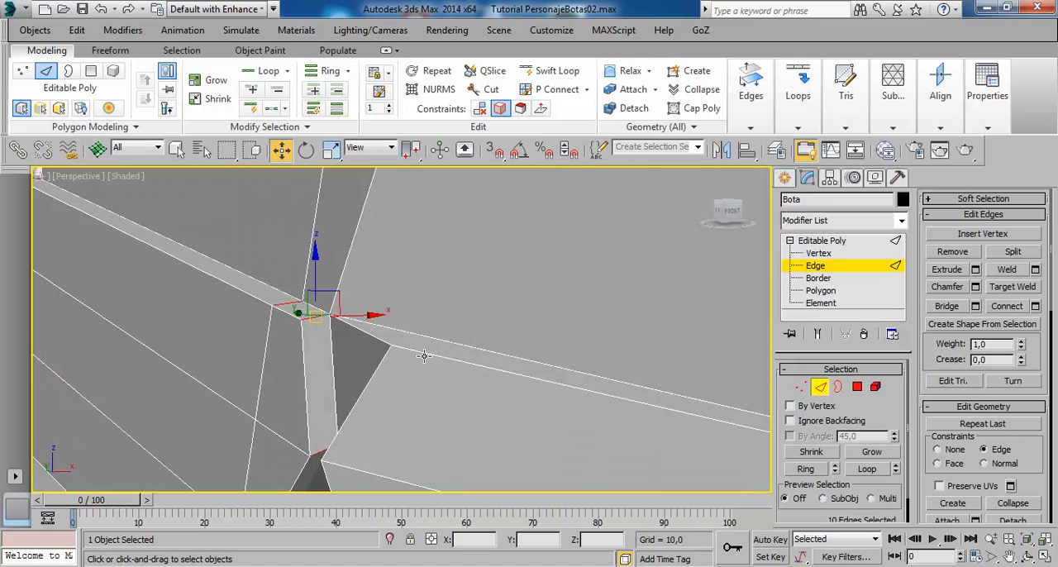
mouse_move(309, 326)
left_mouse_down()
mouse_move(310, 341)
mouse_move(302, 311)
left_mouse_up()
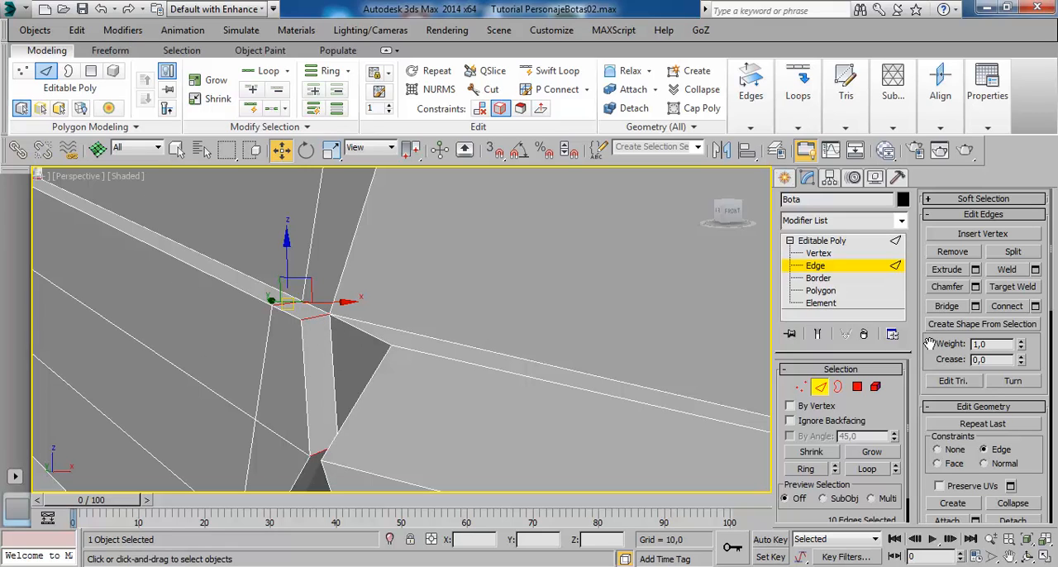
- Connect the side band's selected edge ring with 2 segments, pinch 80 and slide 0
left_click(1034, 306)
middle_click_drag(282, 374, 264, 351)
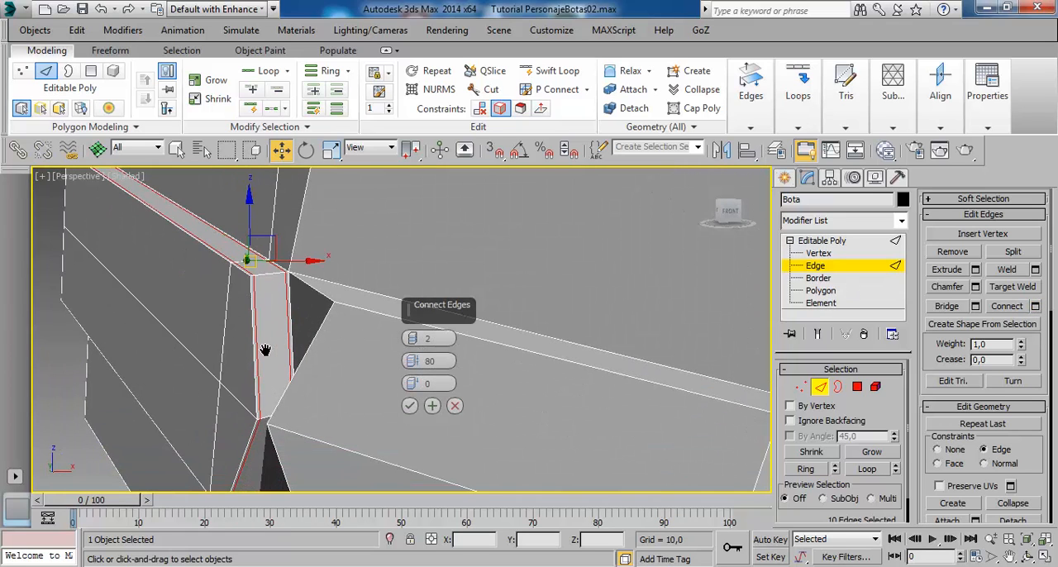
middle_click_drag(255, 288, 256, 302)
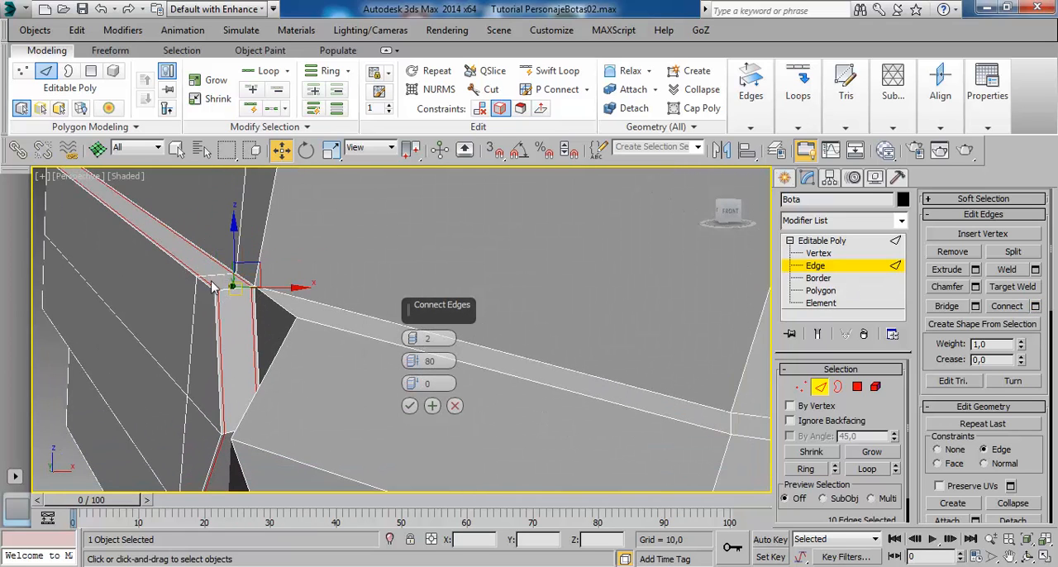
left_click(413, 344)
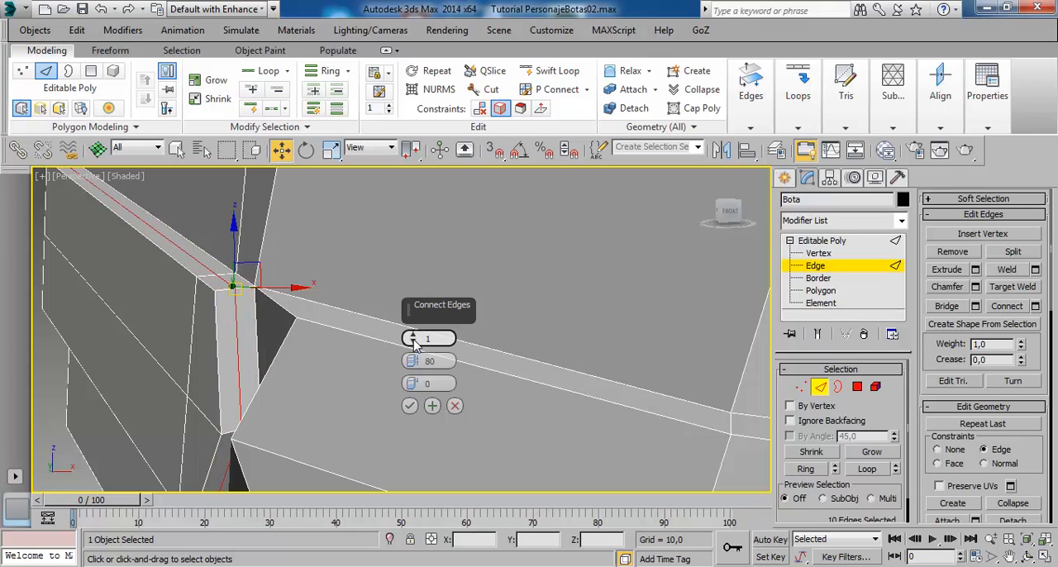
left_click(413, 337)
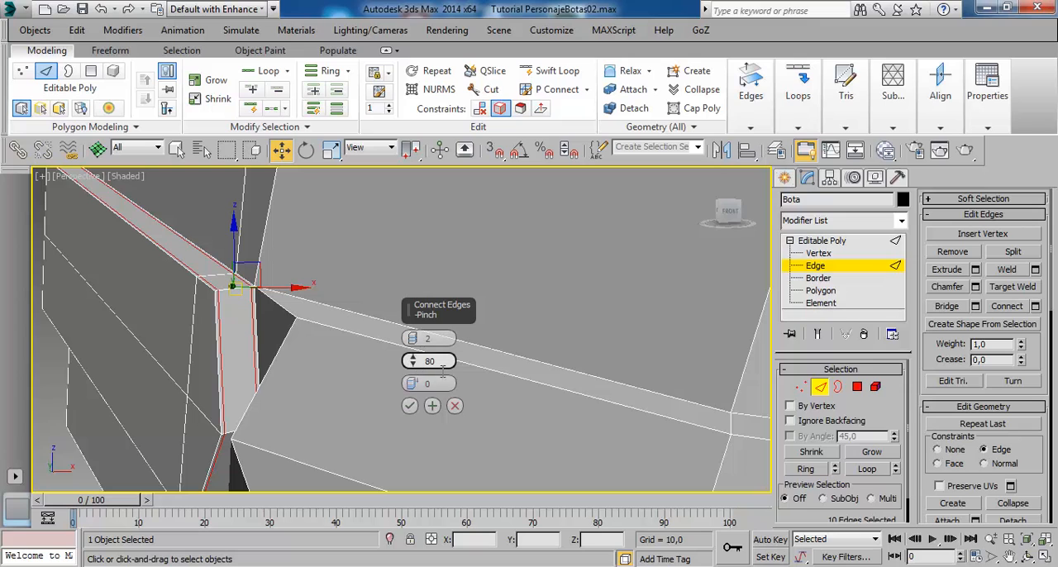
mouse_move(413, 361)
left_mouse_down()
mouse_move(425, 437)
mouse_move(431, 365)
left_mouse_up()
left_click(412, 405)
scroll(282, 288, "down", 5)
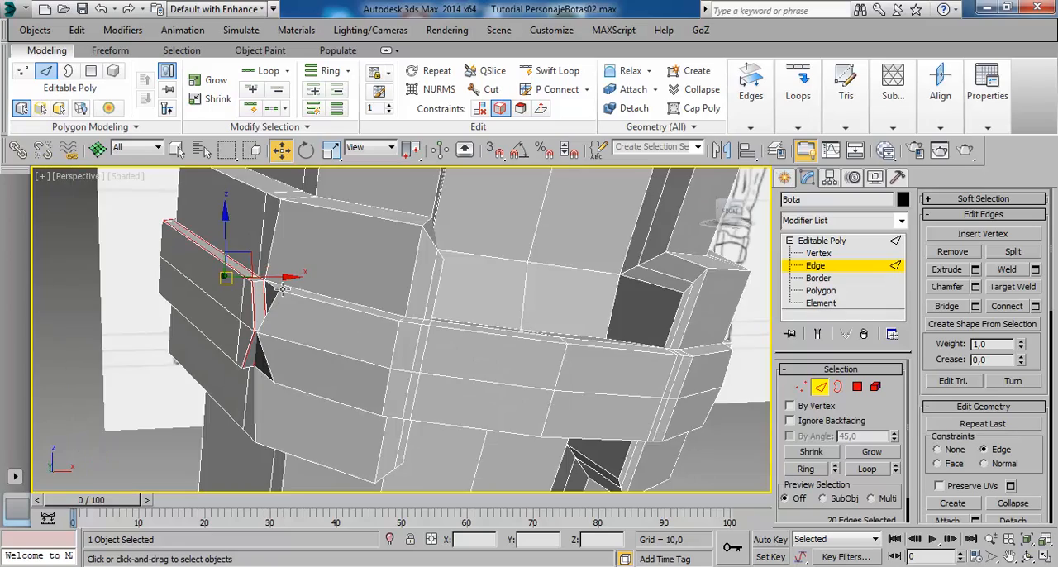
- Preview the boot with NURMS smoothing and compare the sharpened side band with the band on the opposite side
left_click(438, 91)
middle_click_drag(292, 319, 488, 333, "alt")
left_click(488, 333)
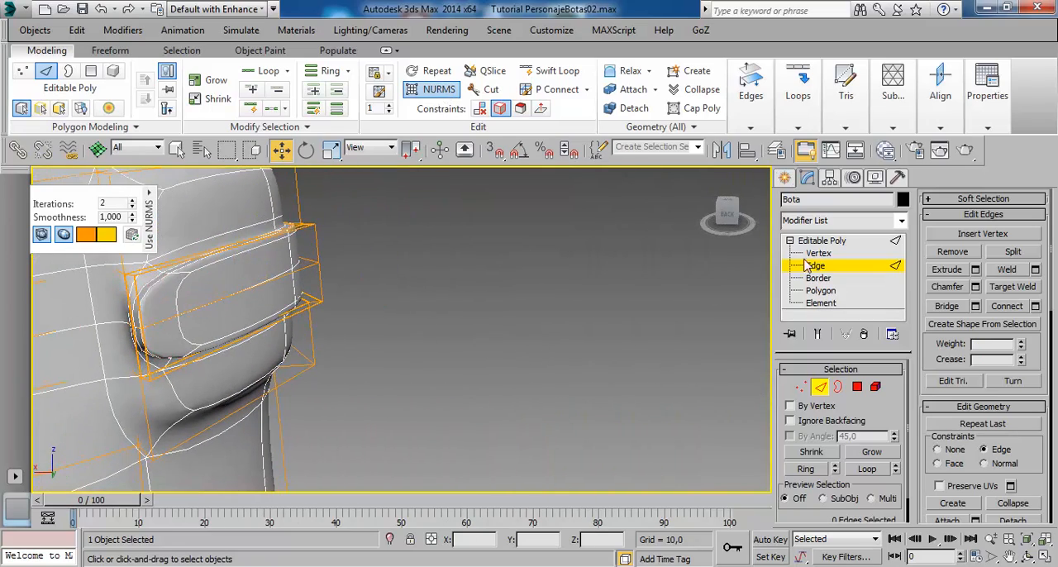
left_click(814, 242)
middle_click_drag(255, 317, 275, 314)
left_click(545, 351)
mouse_move(398, 347)
middle_mouse_down()
mouse_move(465, 354)
mouse_move(323, 339)
mouse_move(366, 402)
middle_mouse_up()
middle_click_drag(333, 334, 256, 286, "alt")
middle_click_drag(346, 323, 335, 190)
mouse_move(306, 405)
middle_mouse_down("alt")
mouse_move(372, 443)
mouse_move(406, 420)
mouse_move(549, 376)
mouse_move(569, 329)
mouse_move(481, 314)
middle_mouse_up("alt")
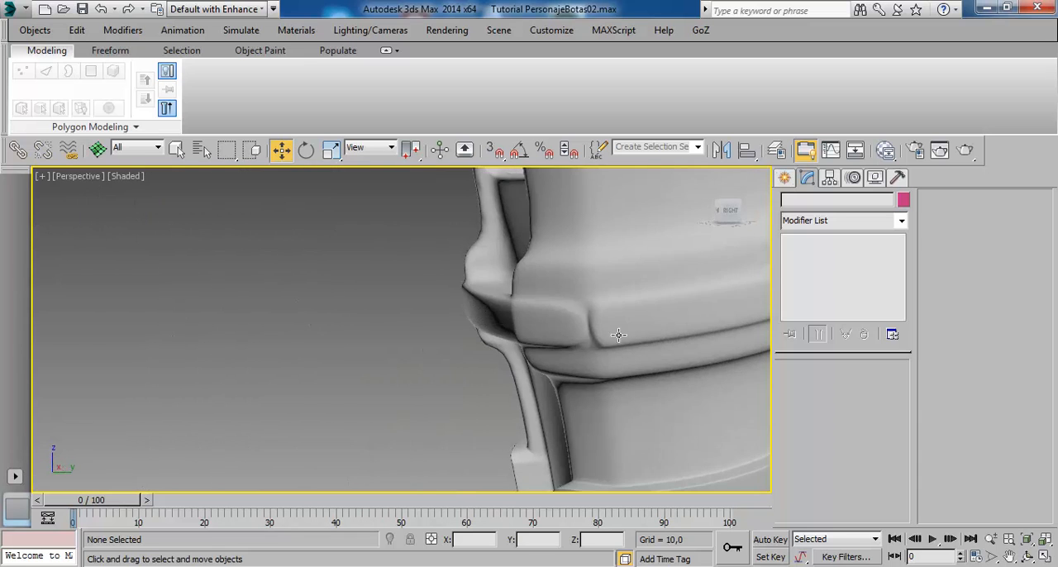
middle_click_drag(618, 335, 343, 314)
- Turn off NURMS on the boot and select the ring of thickness edges around the opposite side band
left_click(394, 357)
middle_click_drag(394, 357, 404, 345, "alt")
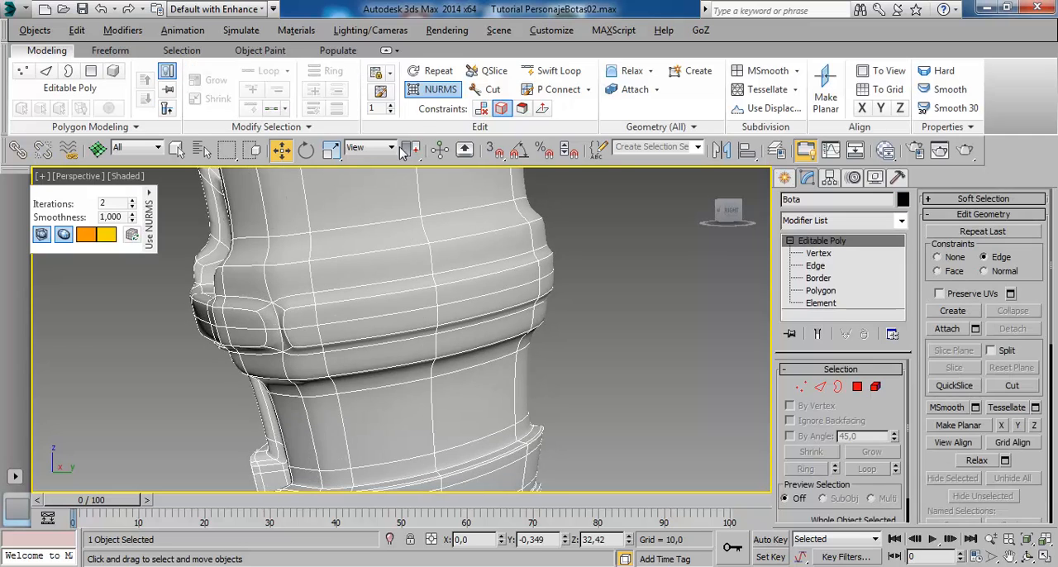
left_click(430, 93)
middle_click_drag(411, 304, 491, 359, "alt")
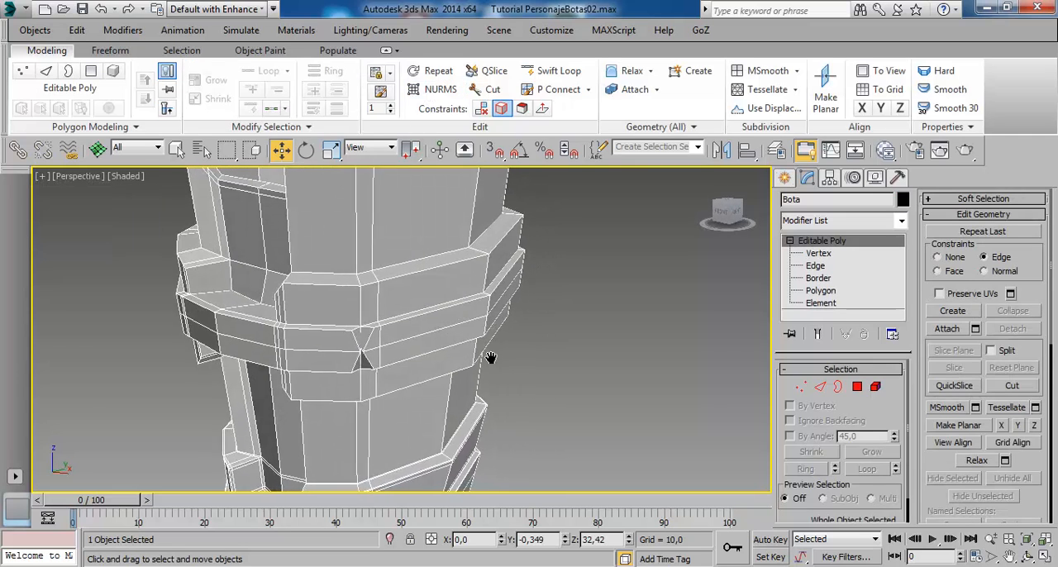
scroll(491, 358, "up", 2)
scroll(422, 360, "up", 2)
middle_click_drag(415, 353, 380, 359)
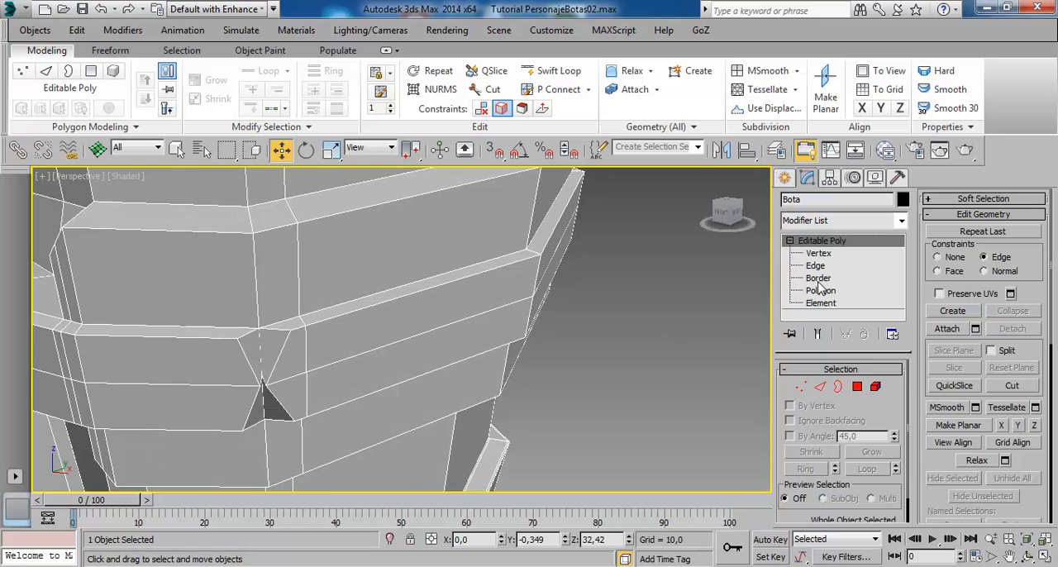
left_click(816, 266)
left_click(314, 330)
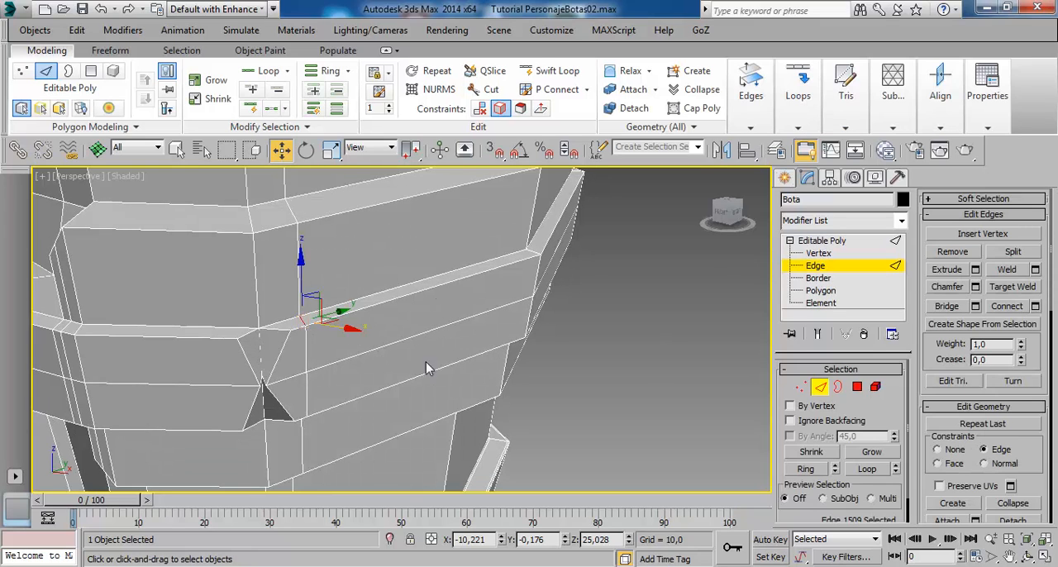
left_click(806, 469)
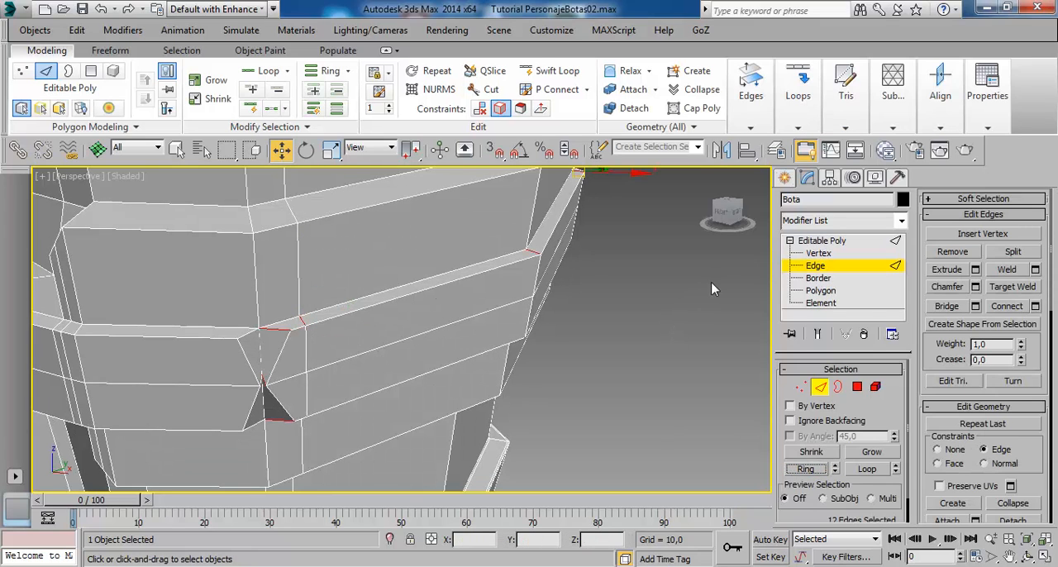
- Connect the opposite side band's edge ring with 2 segments, pinch 80 and slide 0
left_click(1035, 306)
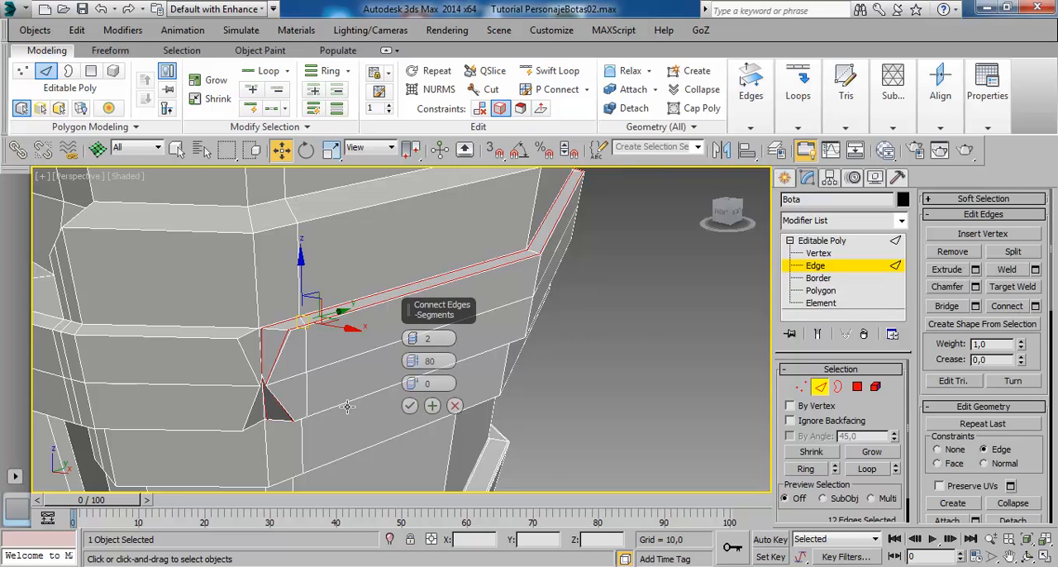
middle_click_drag(347, 405, 356, 404, "alt")
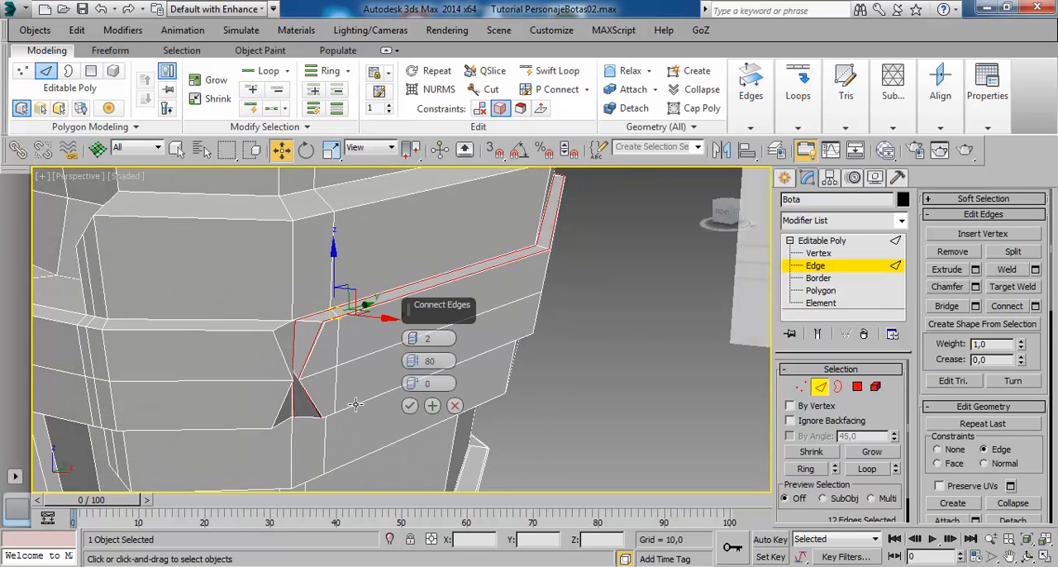
left_click(409, 406)
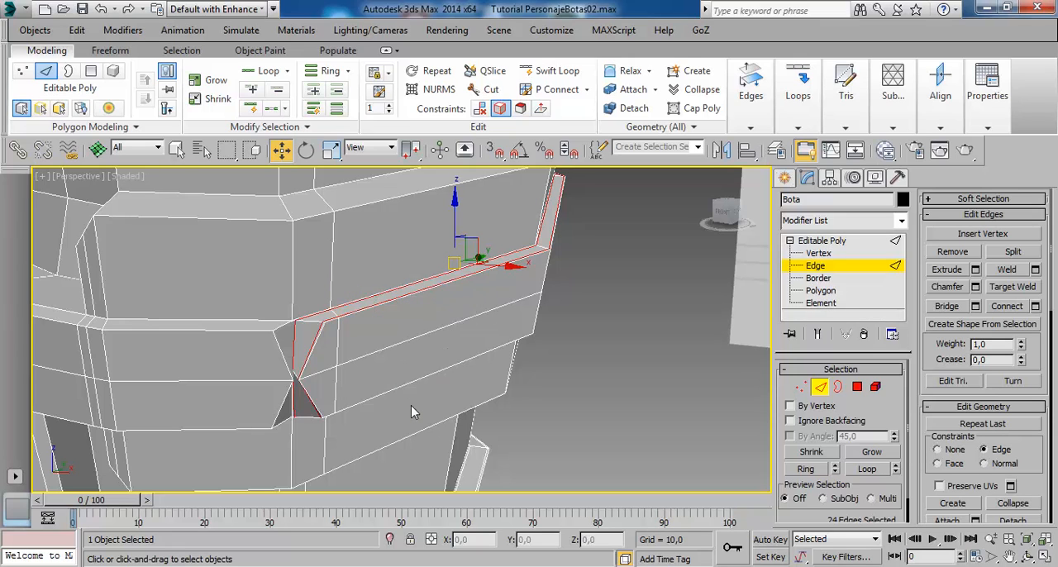
middle_click_drag(410, 405, 374, 397, "alt")
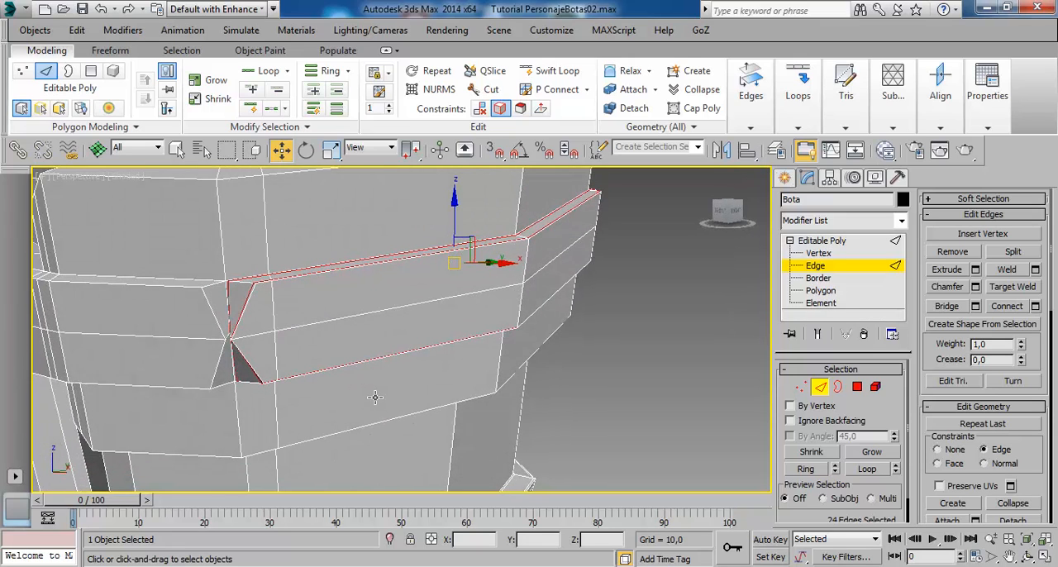
- Preview the boot with NURMS smoothing and inspect the side bands' borders and the front strap
left_click(435, 90)
left_click(821, 241)
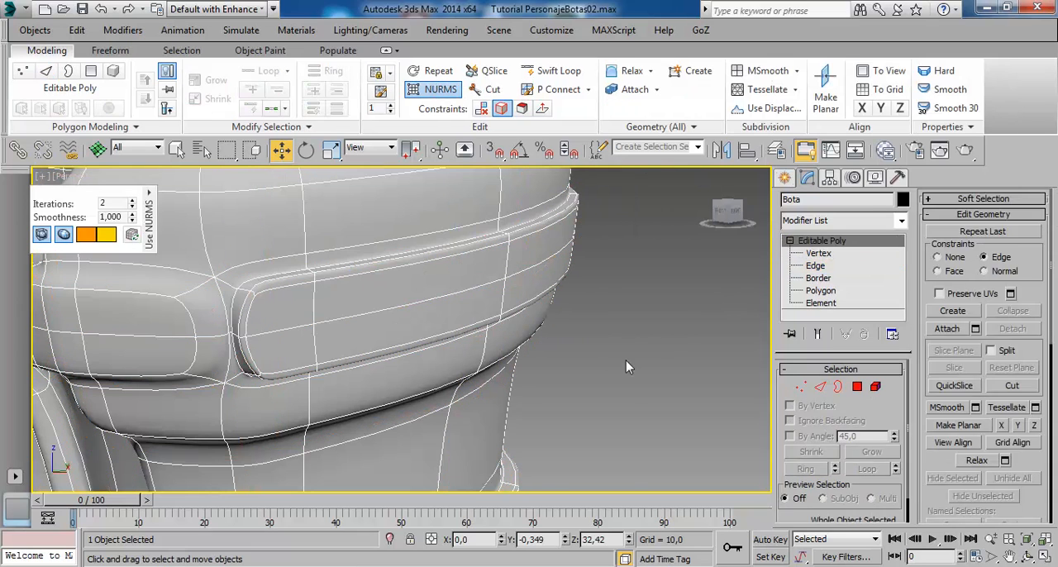
left_click(628, 361)
mouse_move(503, 393)
middle_mouse_down("alt")
mouse_move(548, 402)
mouse_move(401, 392)
mouse_move(536, 385)
mouse_move(371, 392)
mouse_move(355, 404)
mouse_move(675, 394)
middle_mouse_up("alt")
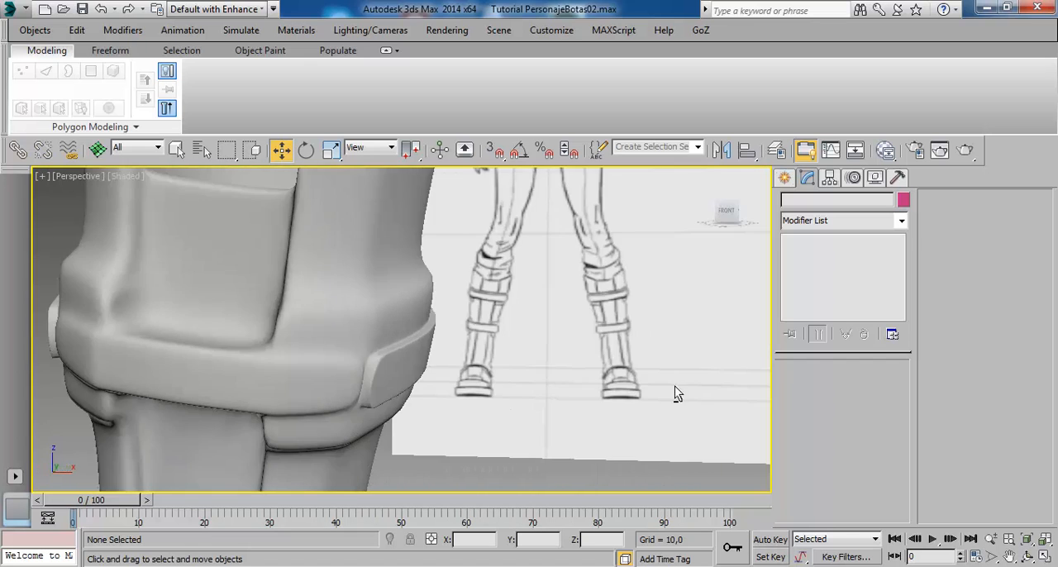
middle_click_drag(280, 413, 349, 398)
- Turn off NURMS on the boot and select the ring of thickness edges around the front strap
left_click(281, 369)
middle_click_drag(282, 369, 422, 402, "alt")
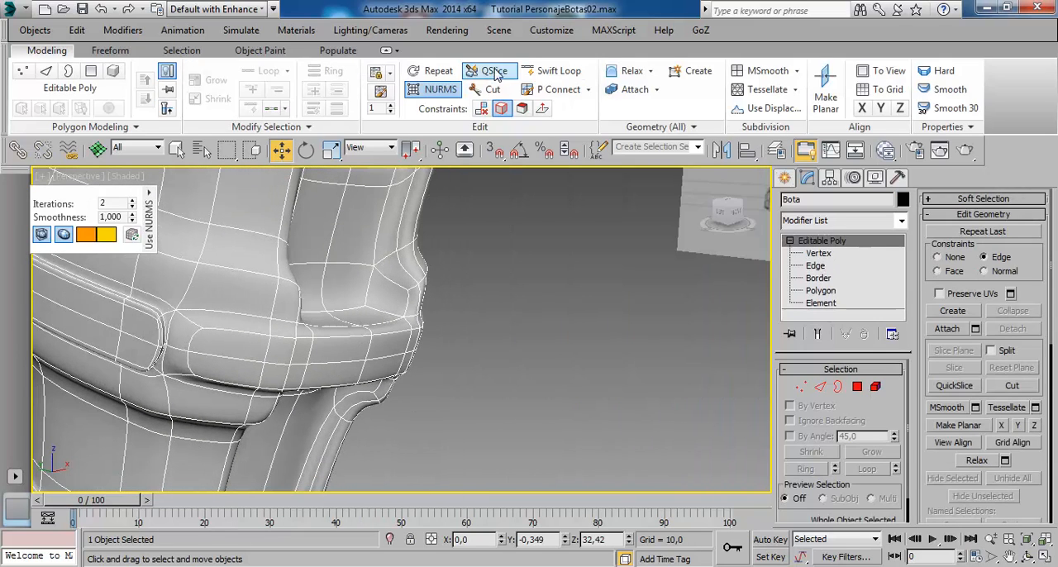
left_click(437, 89)
scroll(314, 368, "up", 2)
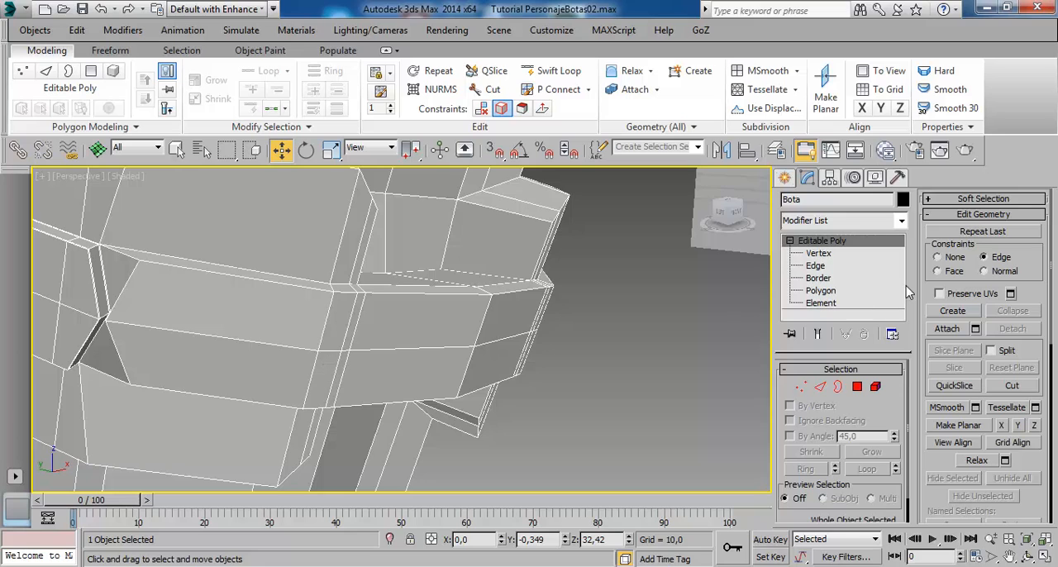
left_click(815, 265)
middle_click_drag(453, 324, 265, 364, "alt")
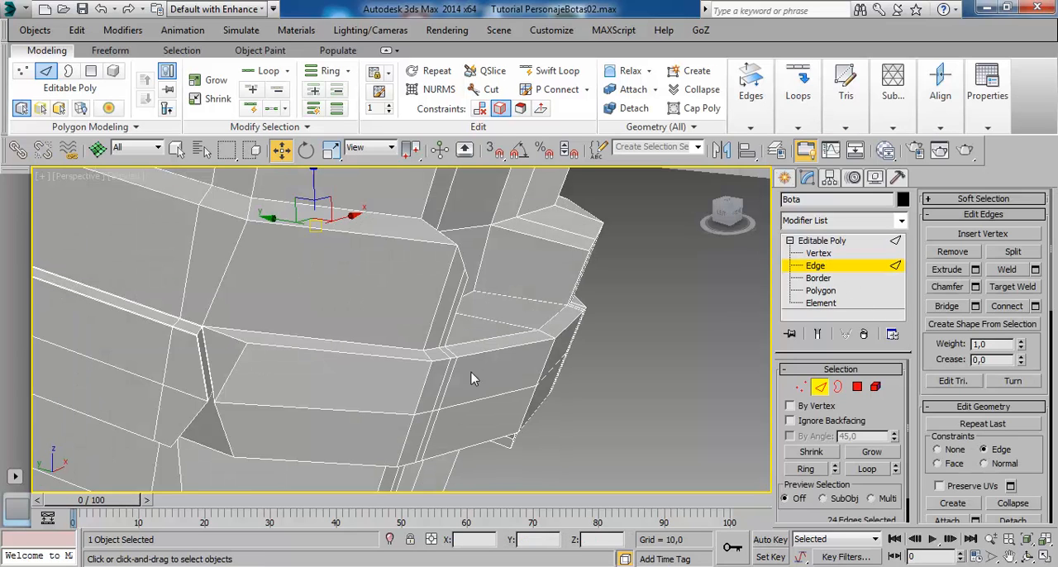
left_click(442, 369)
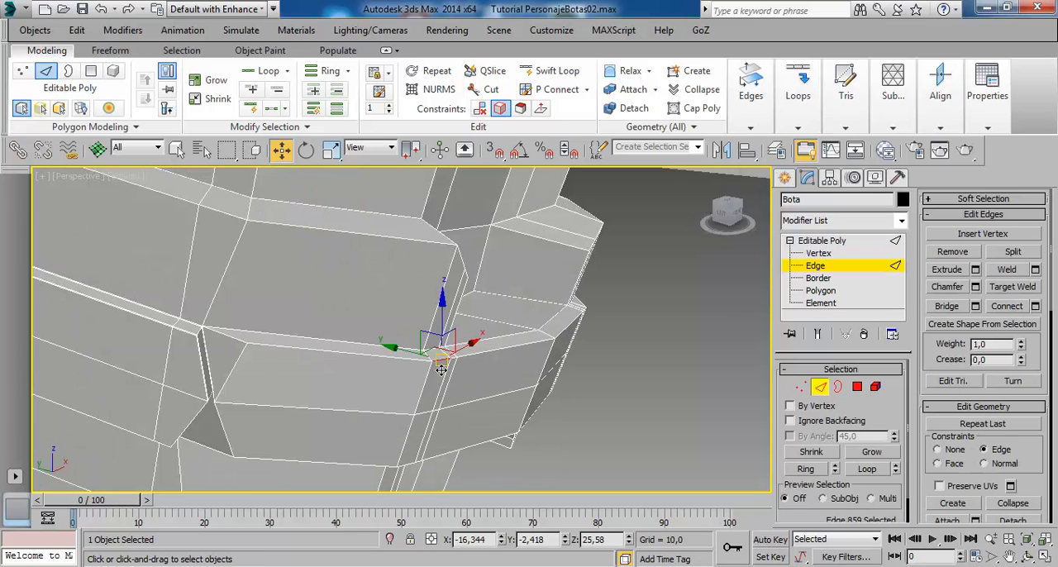
left_click(238, 350)
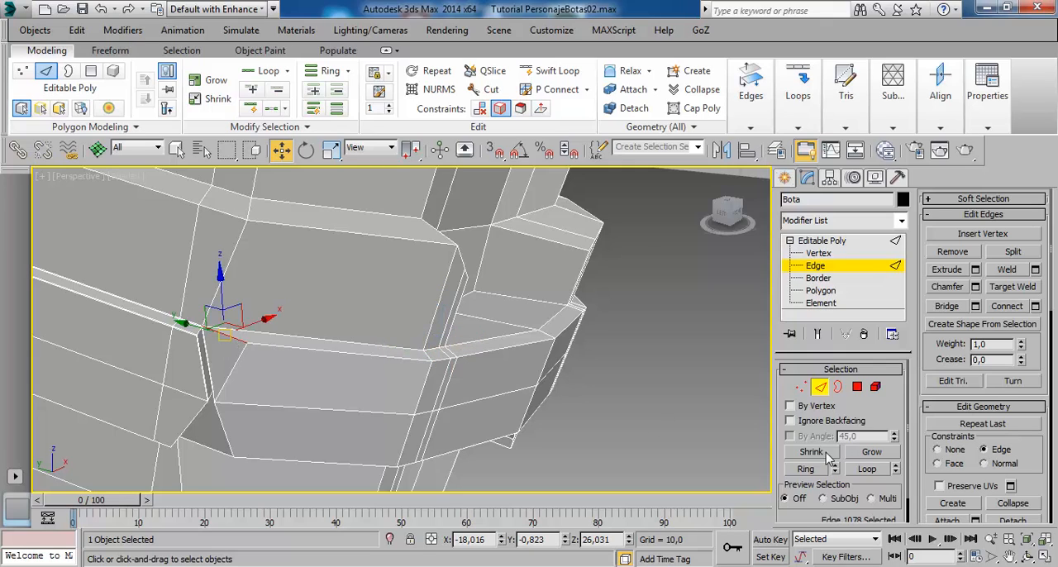
left_click(808, 469)
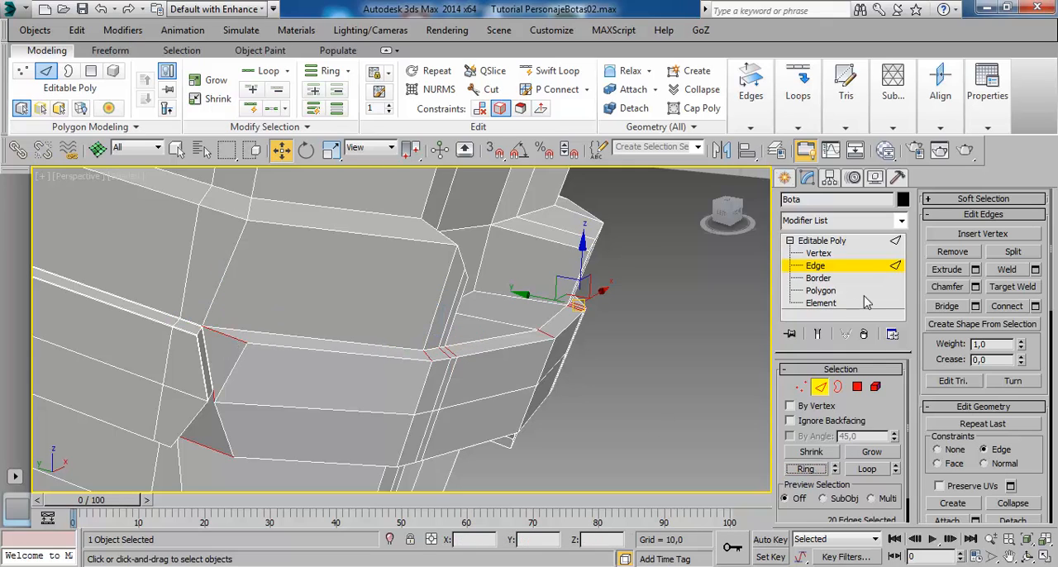
- Connect the front strap's ring of thickness edges with 2 segments and pinch 80
left_click(1008, 306)
middle_click_drag(531, 417, 551, 411, "alt")
left_click(597, 389)
- Select the full ring of ledge edges on the wide band below the boot's top opening
scroll(428, 355, "down", 3)
middle_click_drag(428, 359, 628, 360, "alt")
middle_click_drag(628, 361, 563, 343)
scroll(542, 330, "down", 4)
left_click(536, 383)
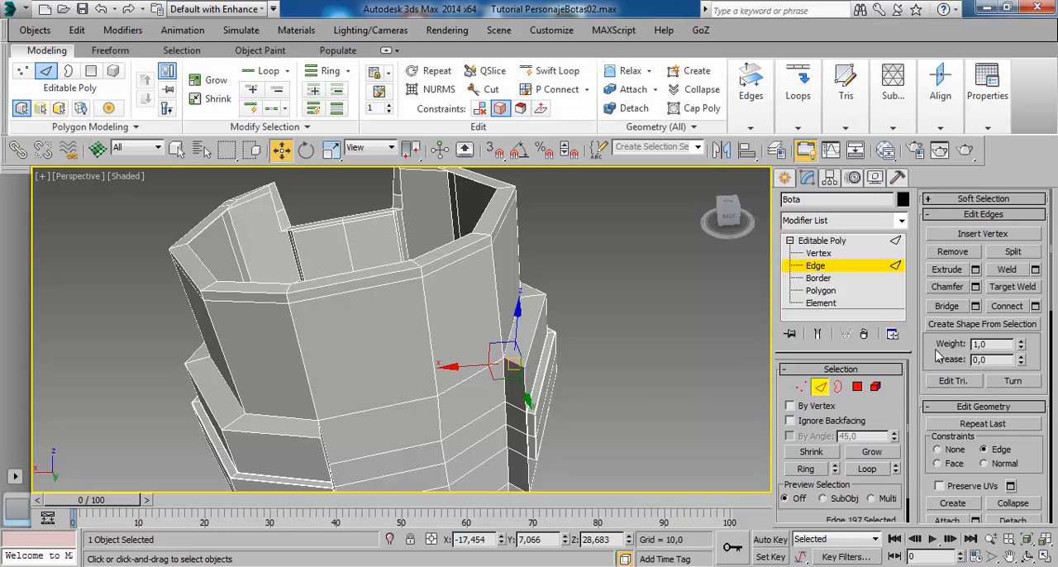
left_click(804, 468)
- Check the edge ring around the wide upper band and connect it with 2 segments, pinch 80 and slide 0
middle_click_drag(463, 380, 270, 393, "alt")
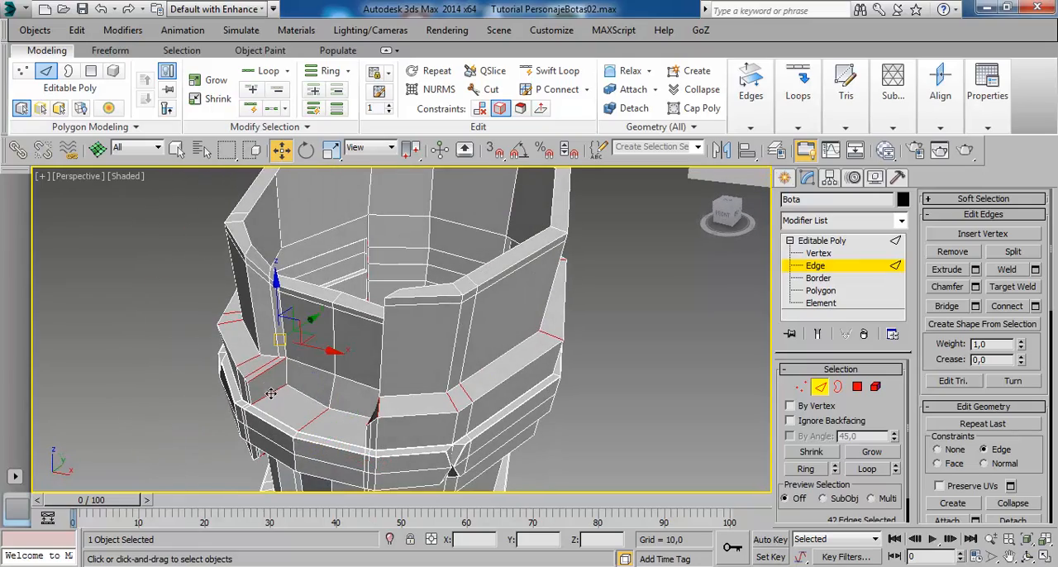
middle_click_drag(380, 442, 117, 321, "alt")
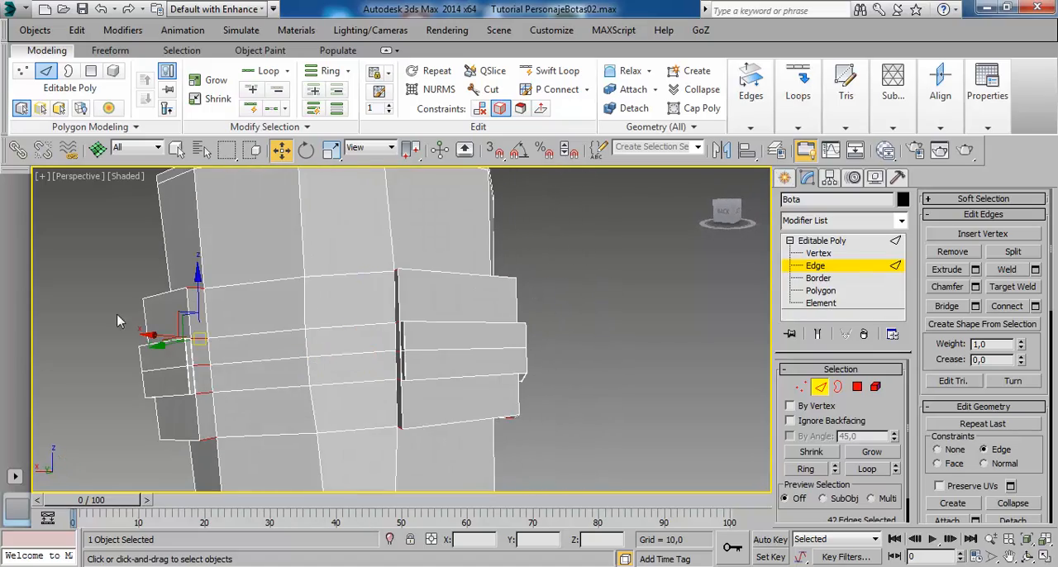
middle_click_drag(165, 431, 541, 449, "alt")
middle_click_drag(507, 420, 607, 383, "alt")
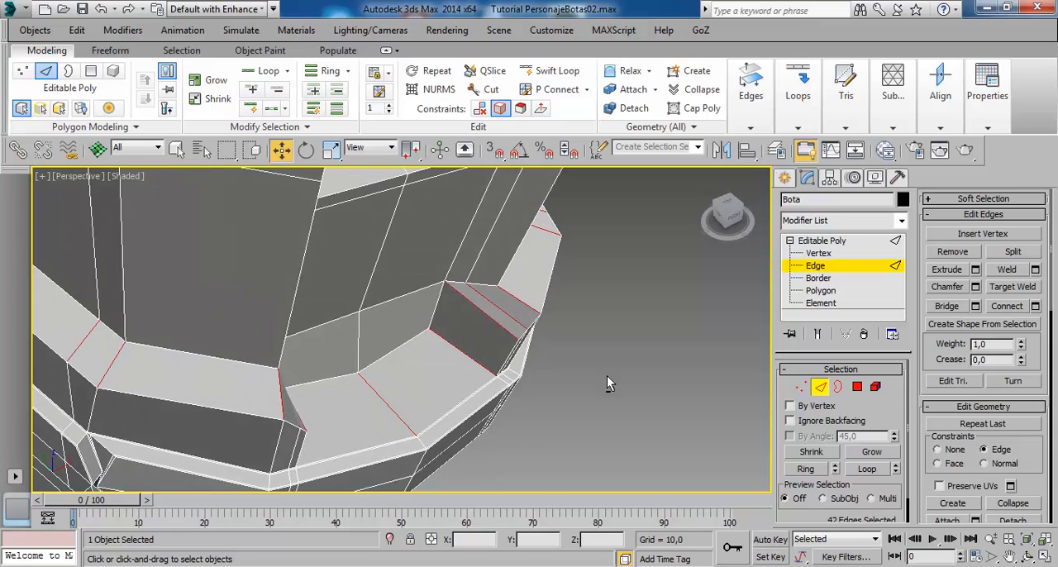
left_click(1035, 306)
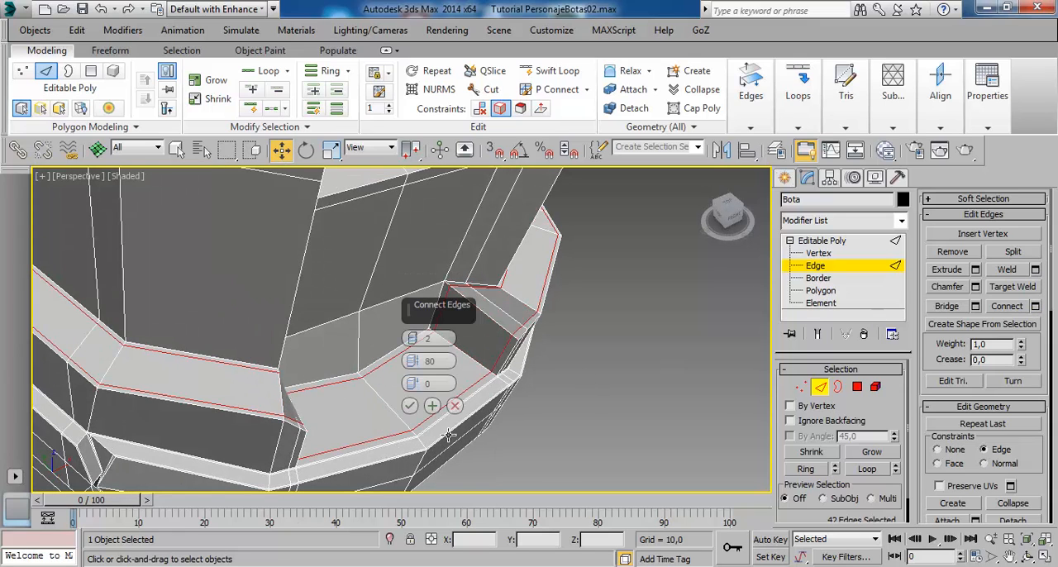
left_click(410, 406)
- Leave edge editing, preview the boot with NURMS smoothing and inspect the upper band and the instep strap's end
scroll(462, 440, "down", 4)
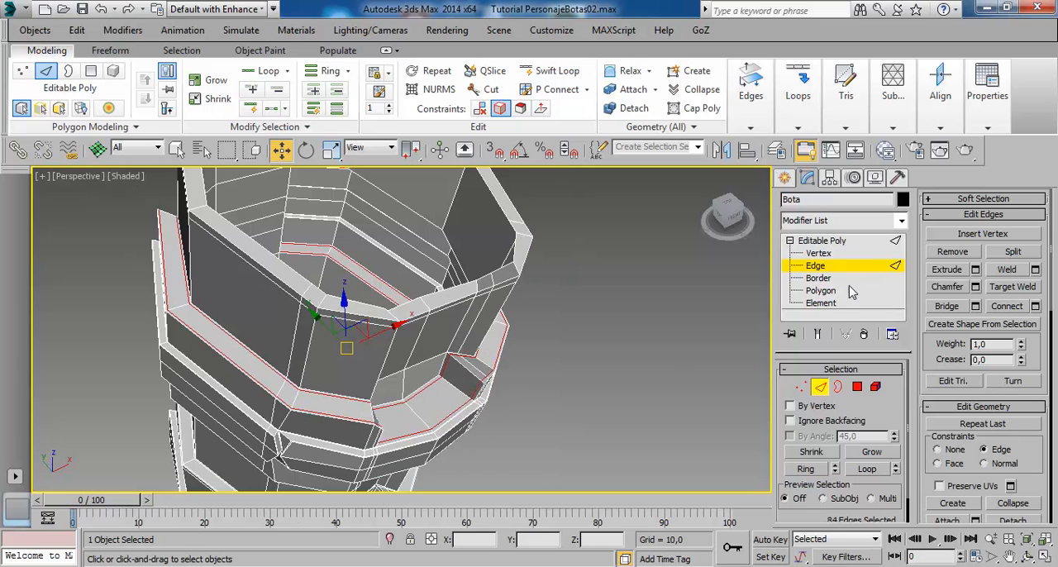
left_click(839, 248)
middle_click_drag(539, 400, 517, 367, "alt")
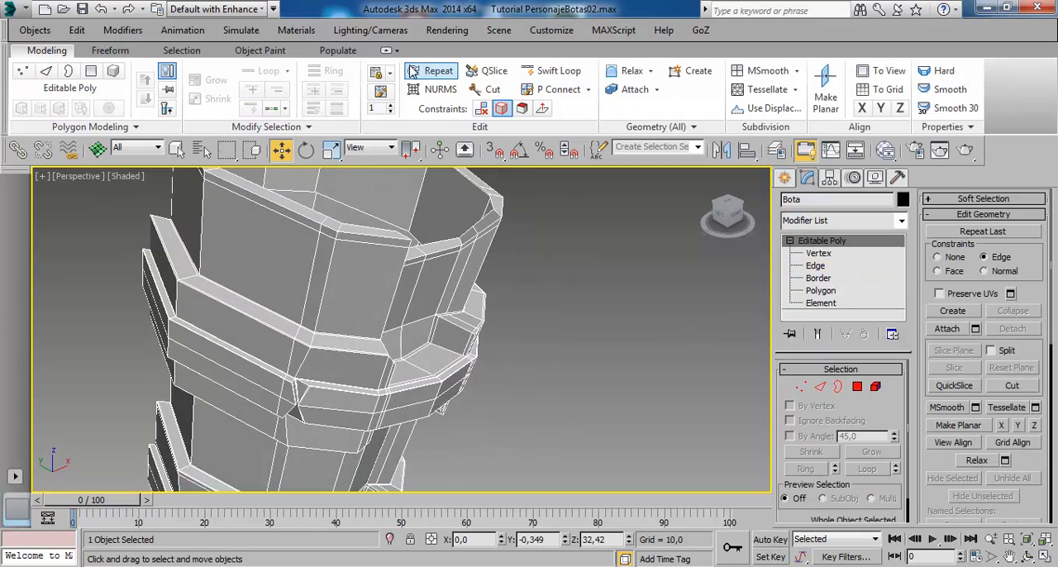
left_click(438, 89)
middle_click_drag(483, 330, 496, 415, "alt")
left_click(546, 386)
scroll(496, 415, "up", 3)
scroll(498, 371, "up", 2)
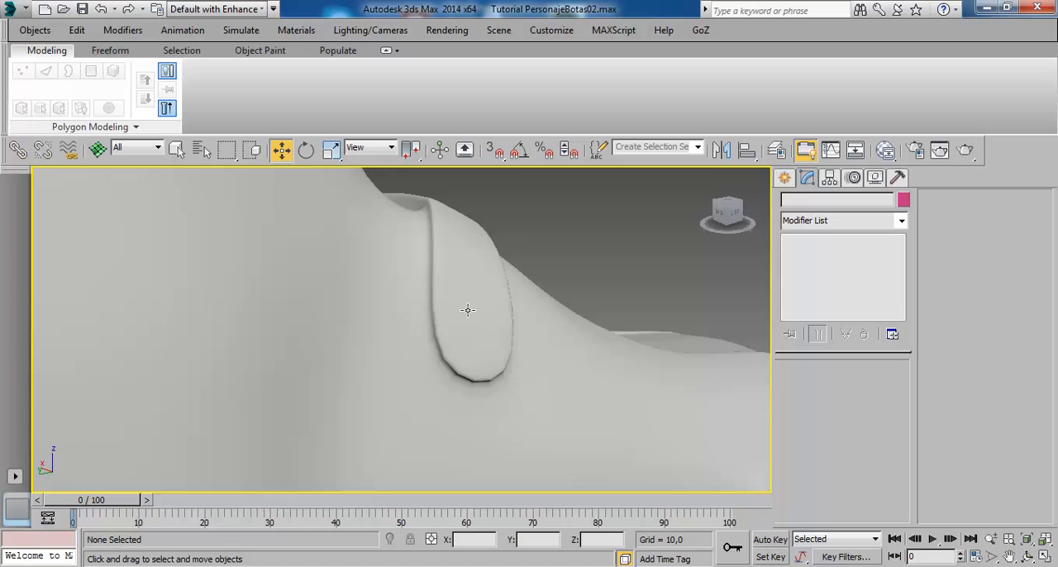
- Turn off NURMS on the boot and select the ring of thickness edges around the instep strap
left_click(438, 320)
middle_click_drag(439, 314, 485, 318, "alt")
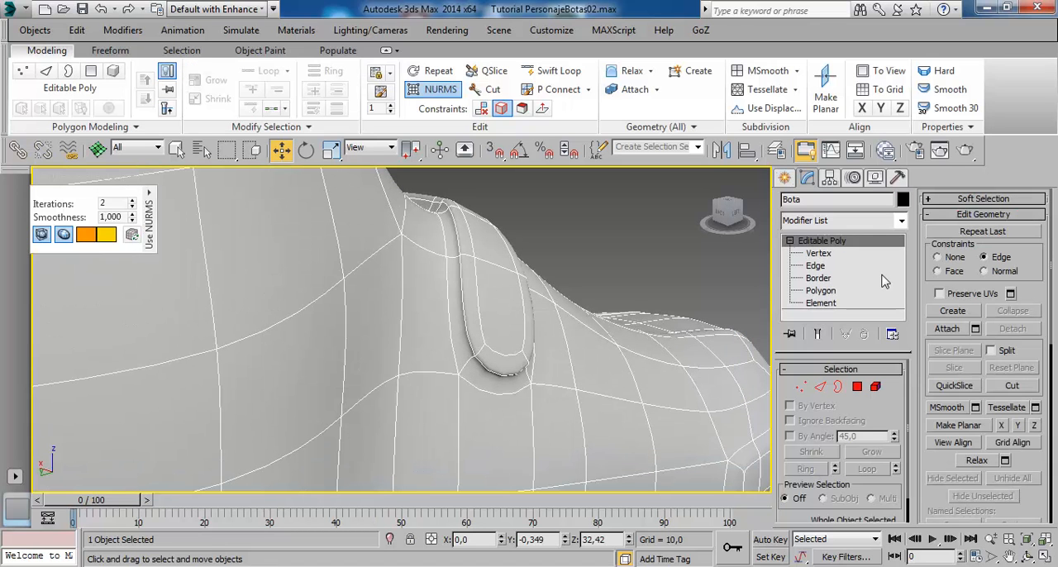
left_click(438, 88)
scroll(503, 328, "up", 4)
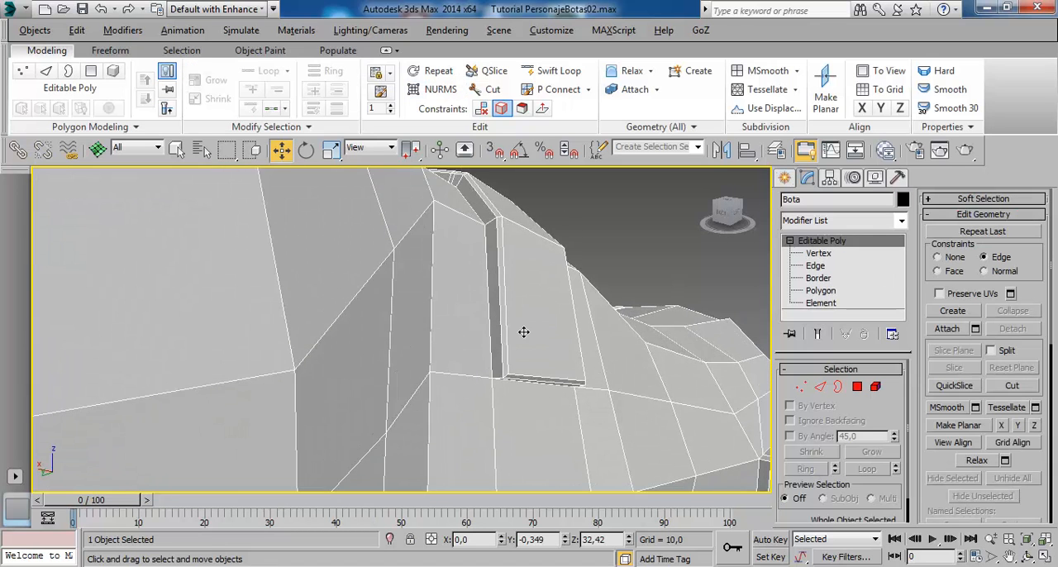
middle_click_drag(523, 376, 540, 337, "alt")
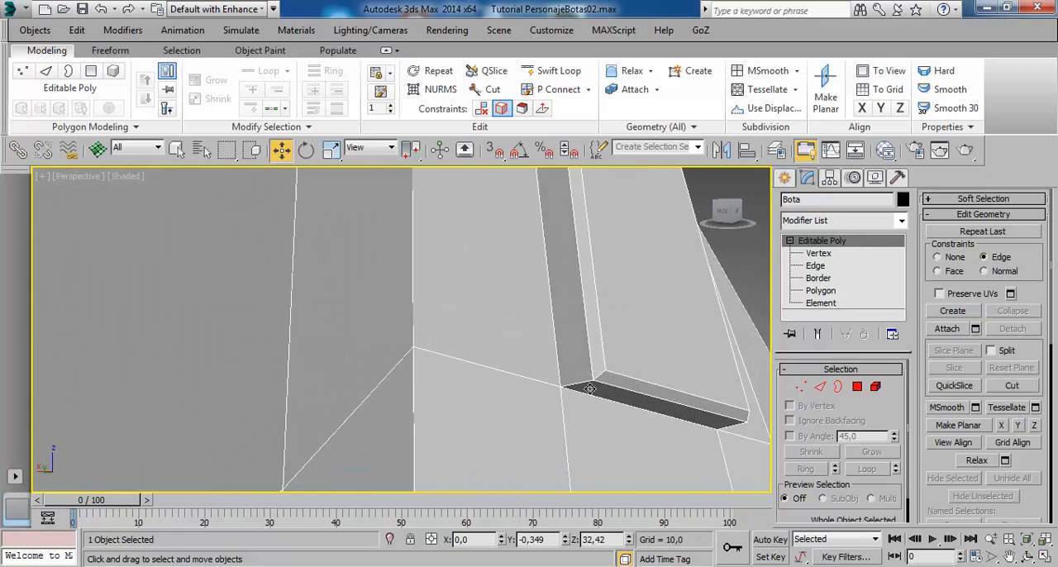
left_click(816, 265)
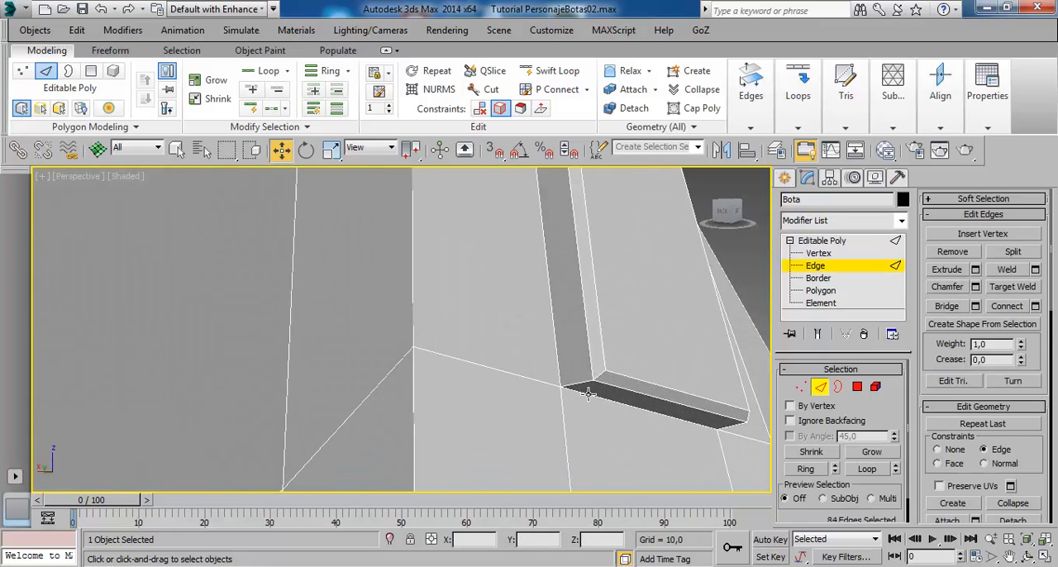
left_click(587, 394)
left_click(804, 469)
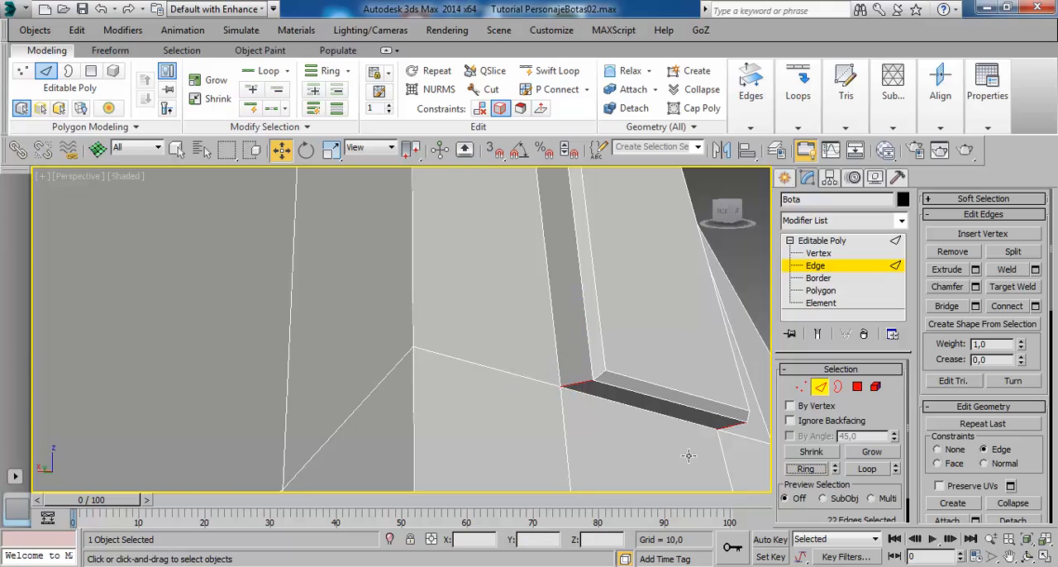
- Connect the instep strap's edge ring with 1 segment, pinch 0 and slide -70
left_click(1035, 306)
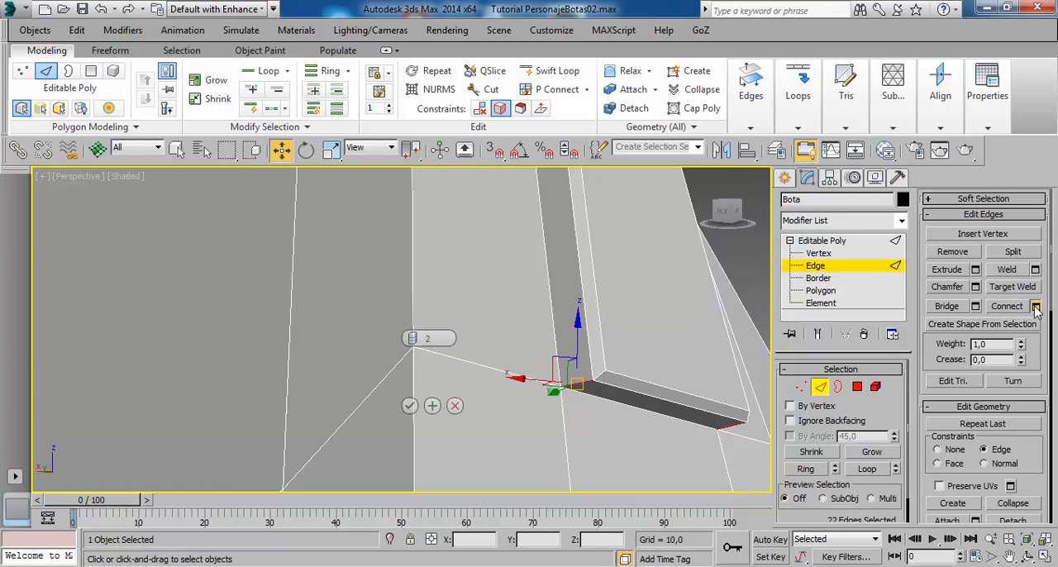
left_click(411, 342)
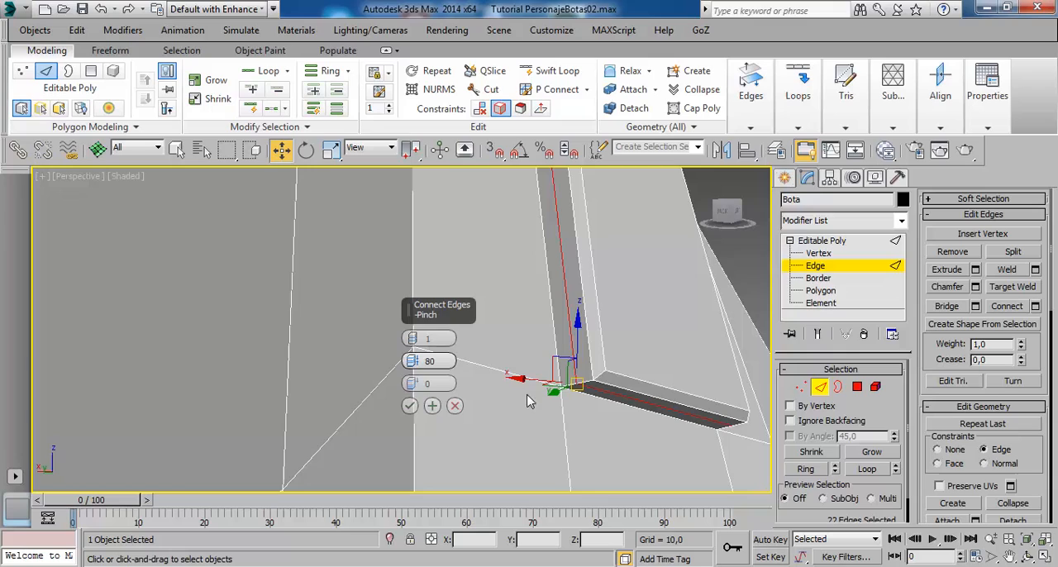
right_click(414, 364)
left_click_drag(413, 389, 413, 421)
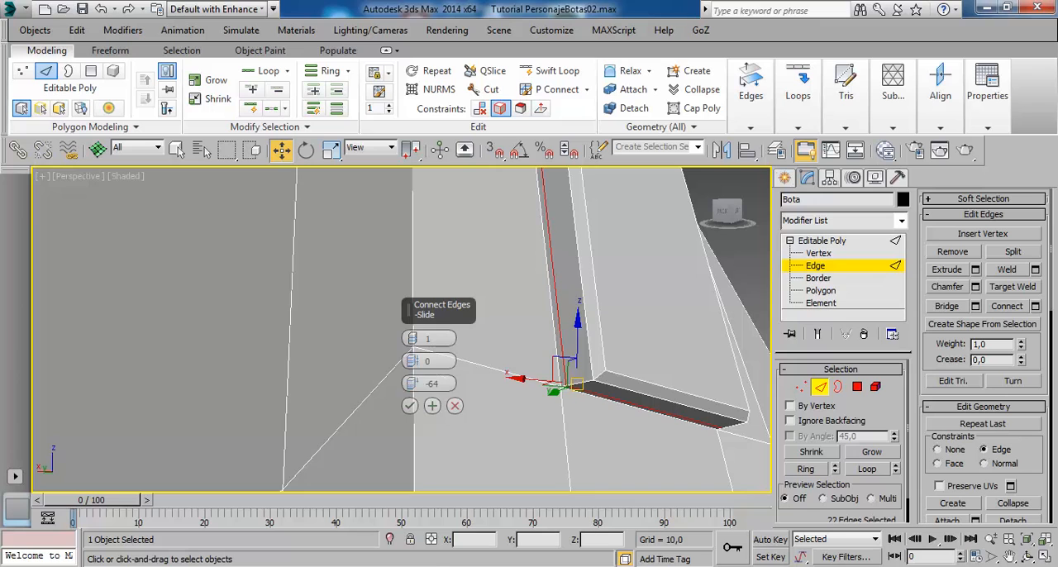
middle_click_drag(581, 489, 578, 467, "alt")
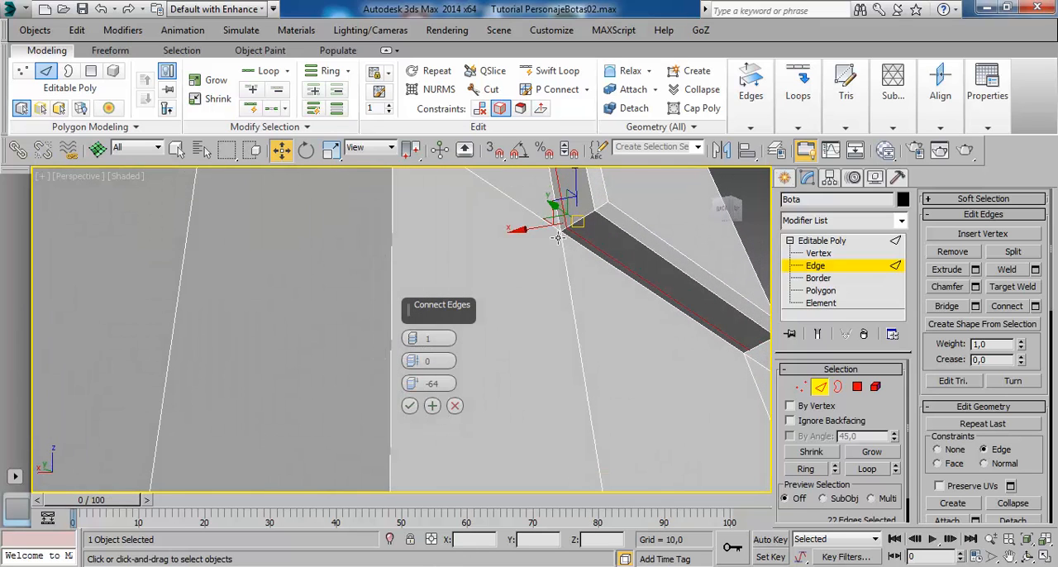
left_click(435, 383)
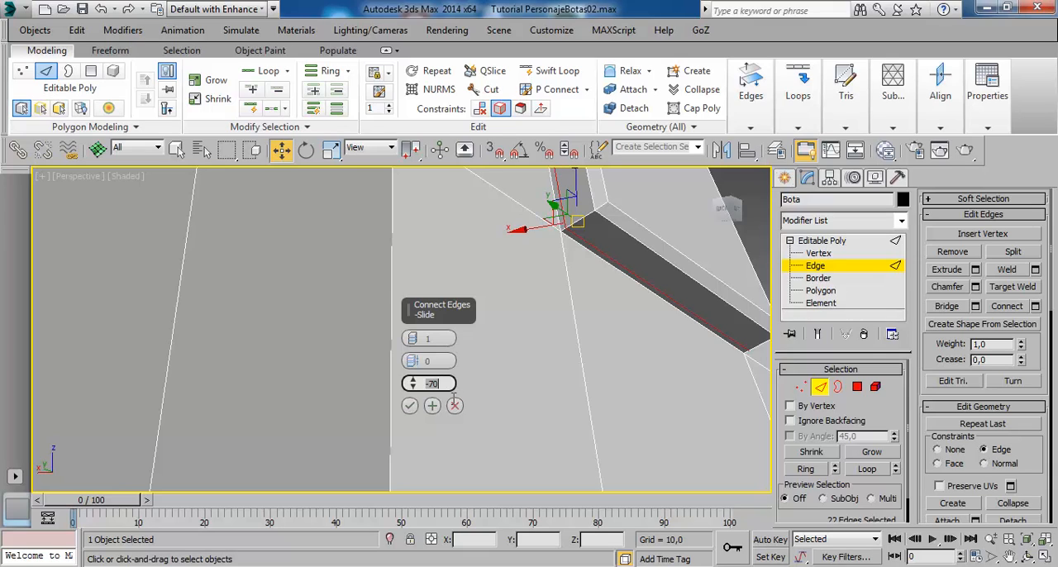
left_click(409, 405)
- Leave edge editing, turn on NURMS smoothing for the boot and inspect the instep strap's outline
middle_click_drag(420, 419, 539, 300, "alt")
left_click(842, 242)
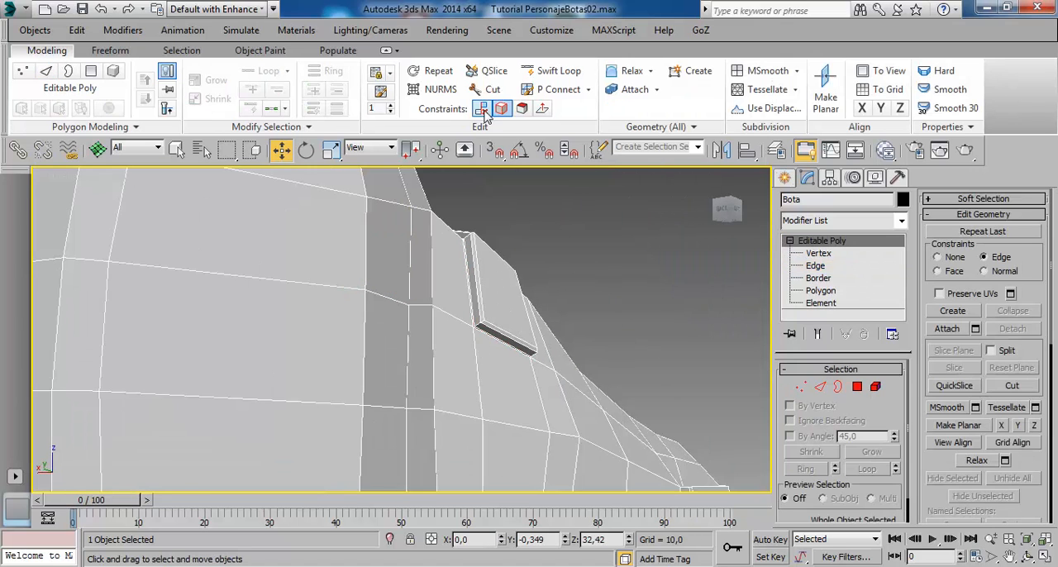
left_click(440, 90)
scroll(546, 333, "down", 2)
middle_click_drag(547, 334, 402, 370, "alt")
left_click(530, 226)
middle_click_drag(507, 342, 342, 450, "alt")
middle_click_drag(415, 413, 253, 437, "alt")
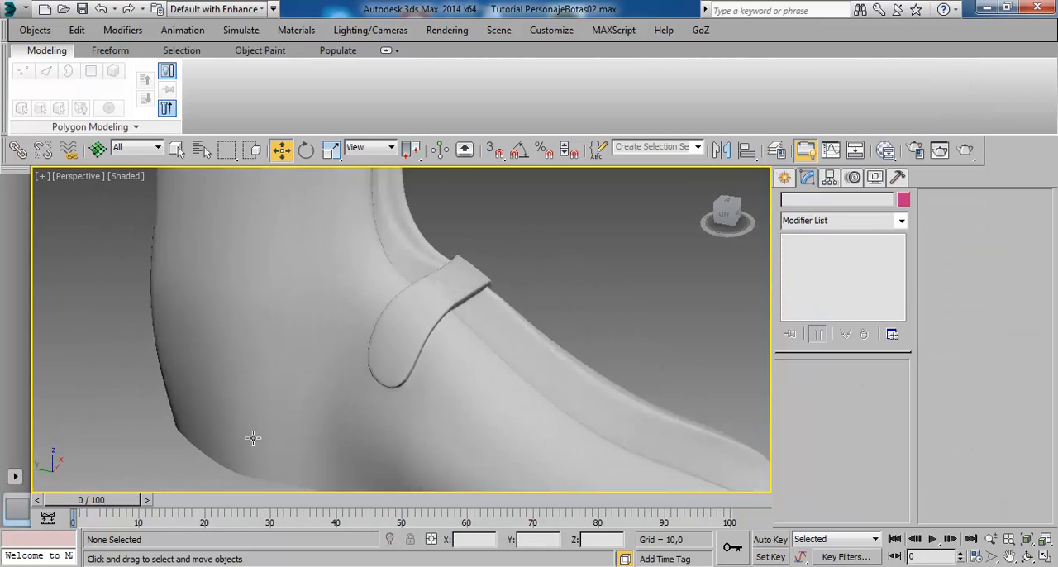
- Select the ring of thickness edges around the raised toe cap, keeping NURMS smoothing on
scroll(252, 437, "down", 3)
middle_click_drag(552, 311, 507, 330, "alt")
mouse_move(613, 308)
middle_mouse_down("alt")
mouse_move(545, 302)
mouse_move(554, 347)
mouse_move(506, 328)
mouse_move(487, 335)
mouse_move(520, 349)
mouse_move(503, 388)
mouse_move(603, 311)
mouse_move(541, 310)
mouse_move(547, 186)
middle_mouse_up("alt")
middle_click_drag(521, 410, 403, 285, "alt")
scroll(526, 378, "up", 5)
left_click(423, 335)
middle_click_drag(403, 285, 431, 289)
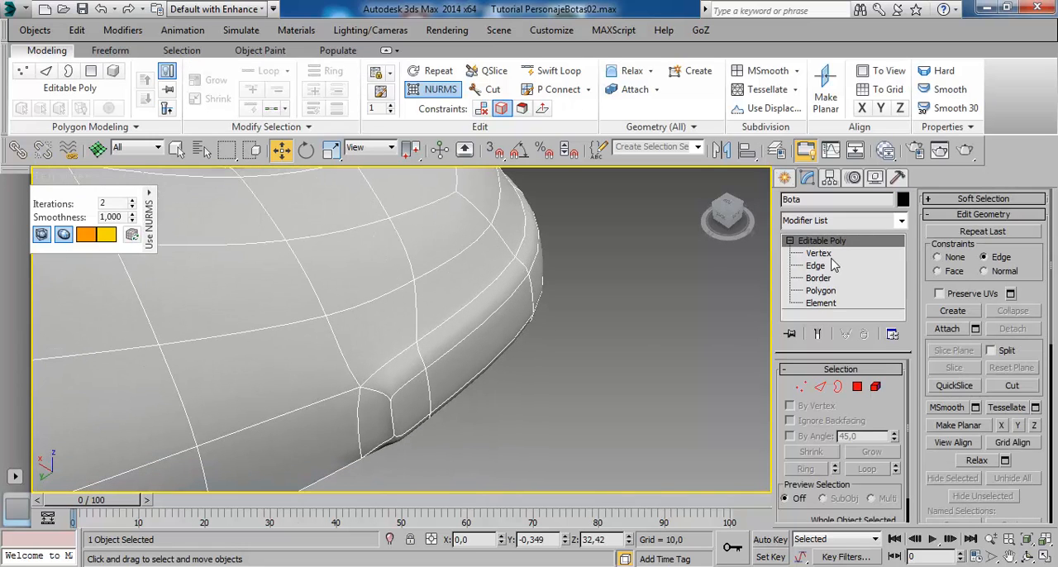
left_click(816, 266)
scroll(390, 380, "up", 2)
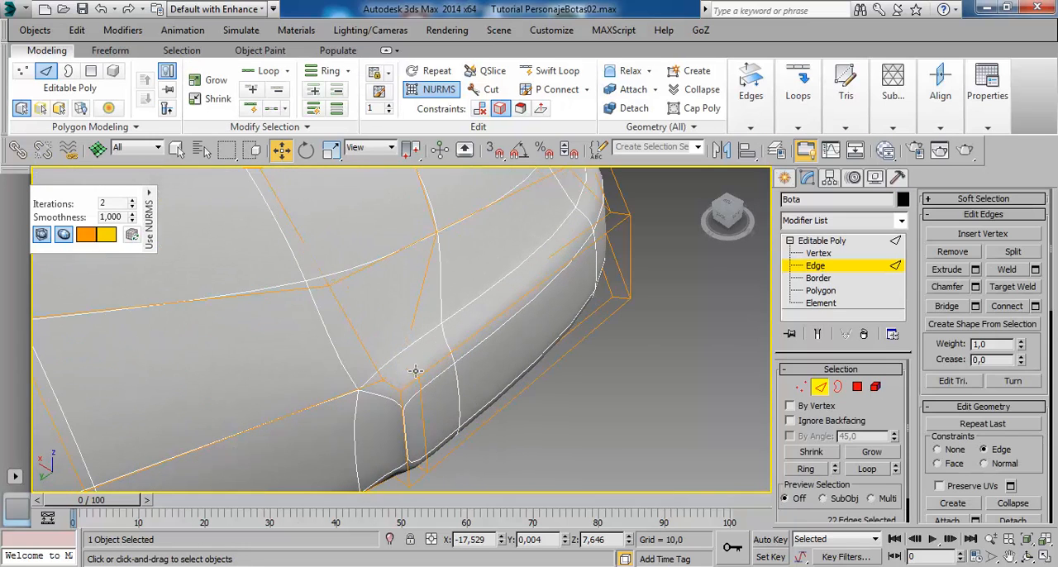
left_click(420, 383)
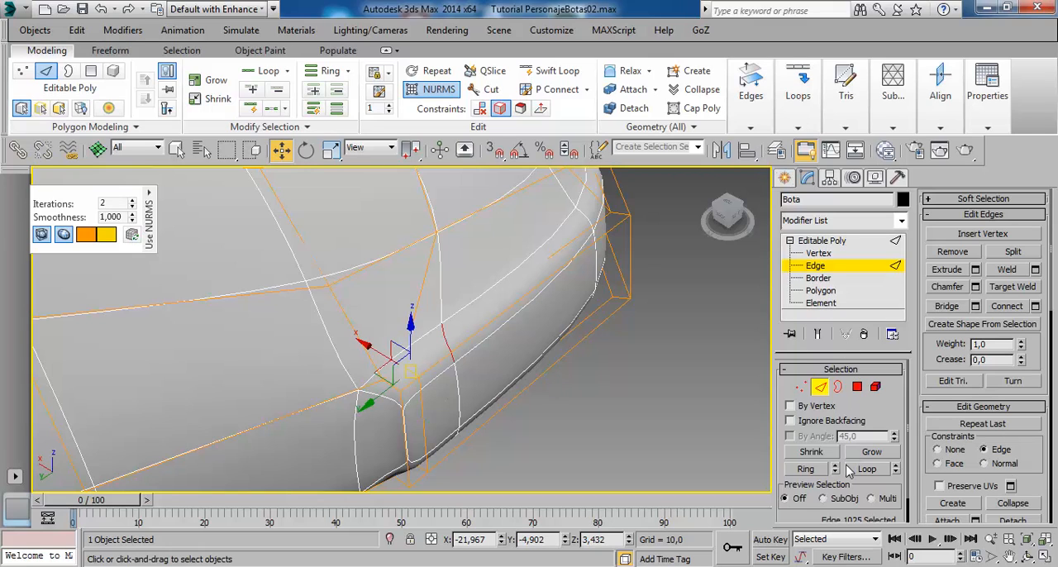
left_click(805, 468)
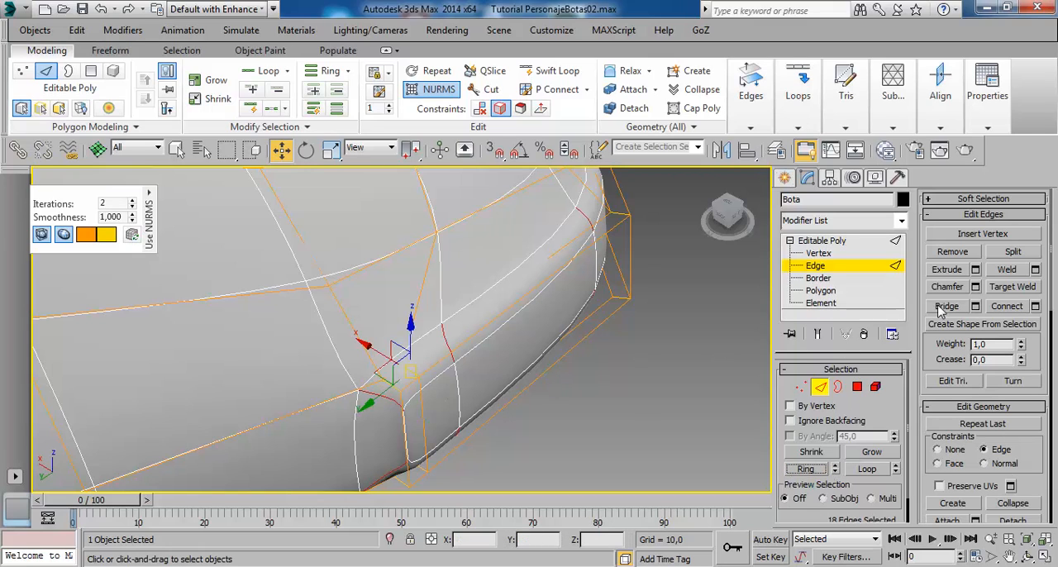
- Connect the toe cap's edge ring with 2 segments, pinch 80 and slide 0
left_click(1034, 306)
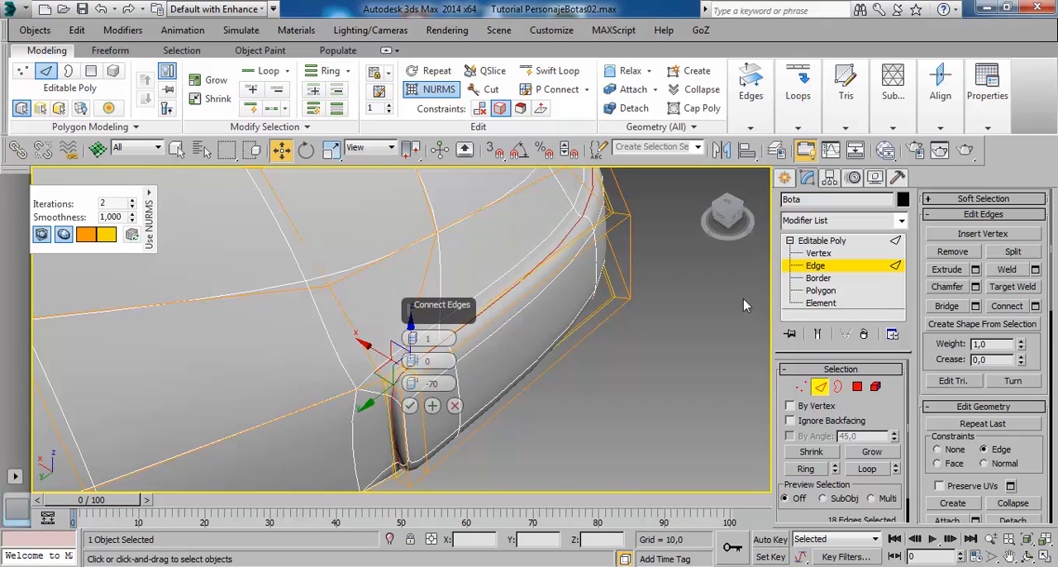
right_click(413, 384)
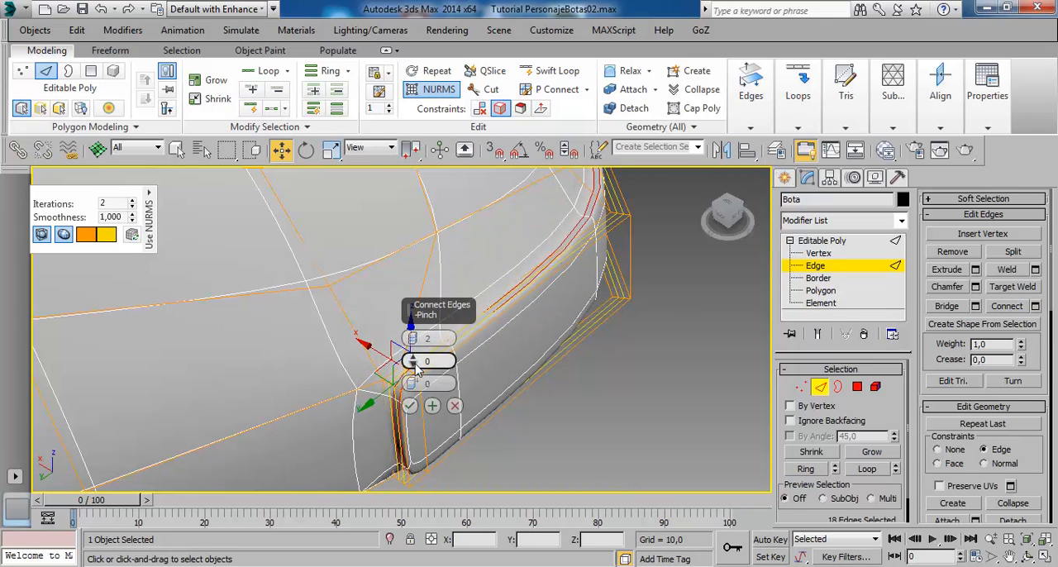
left_click_drag(416, 365, 409, 122)
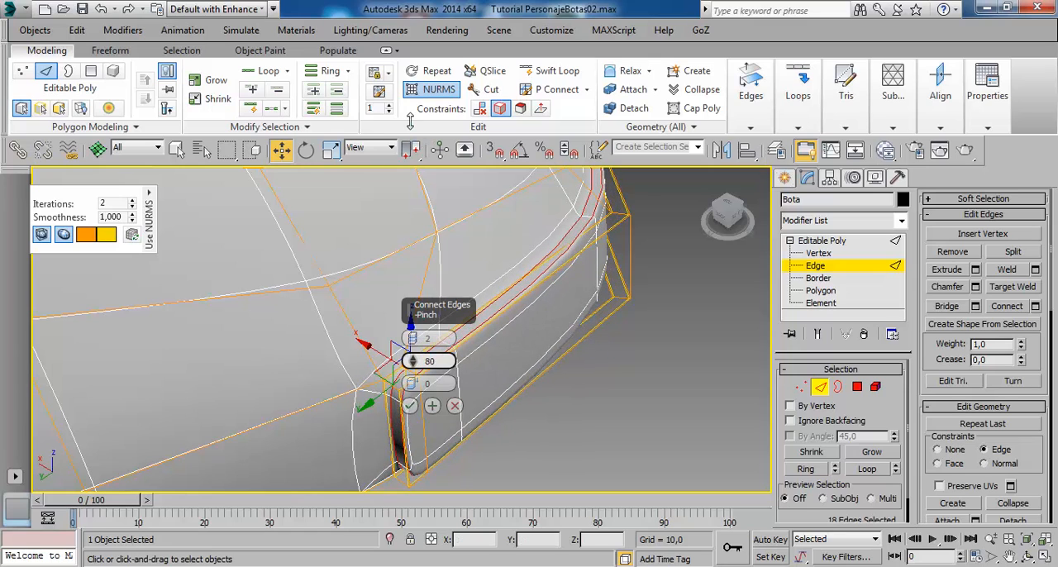
left_click(409, 406)
- Leave edge editing, deselect the boot and inspect the smoothed toe cap's border from the front
left_click(821, 241)
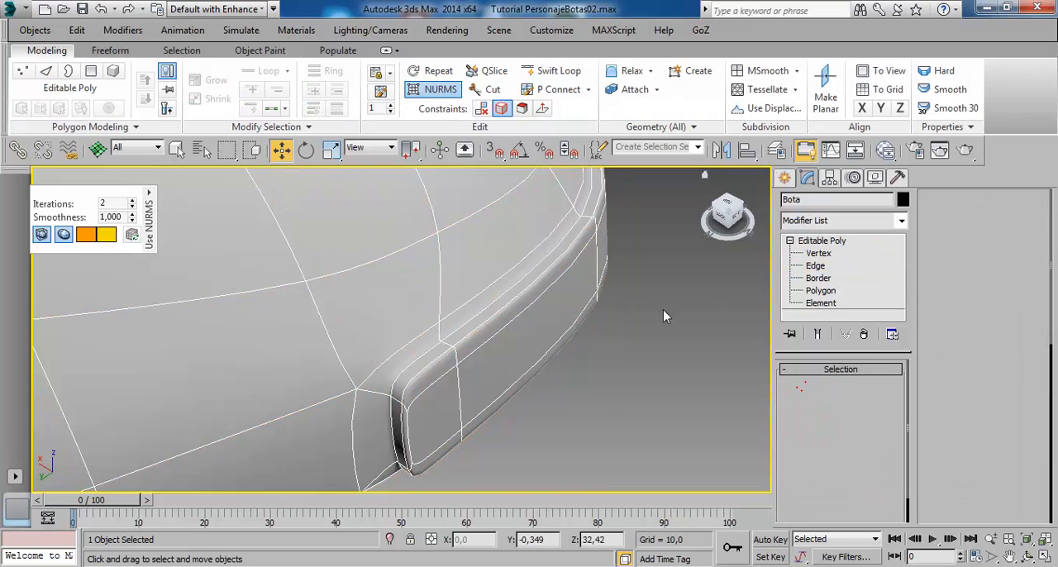
scroll(560, 355, "down", 3)
left_click(635, 417)
middle_click_drag(636, 418, 496, 353, "alt")
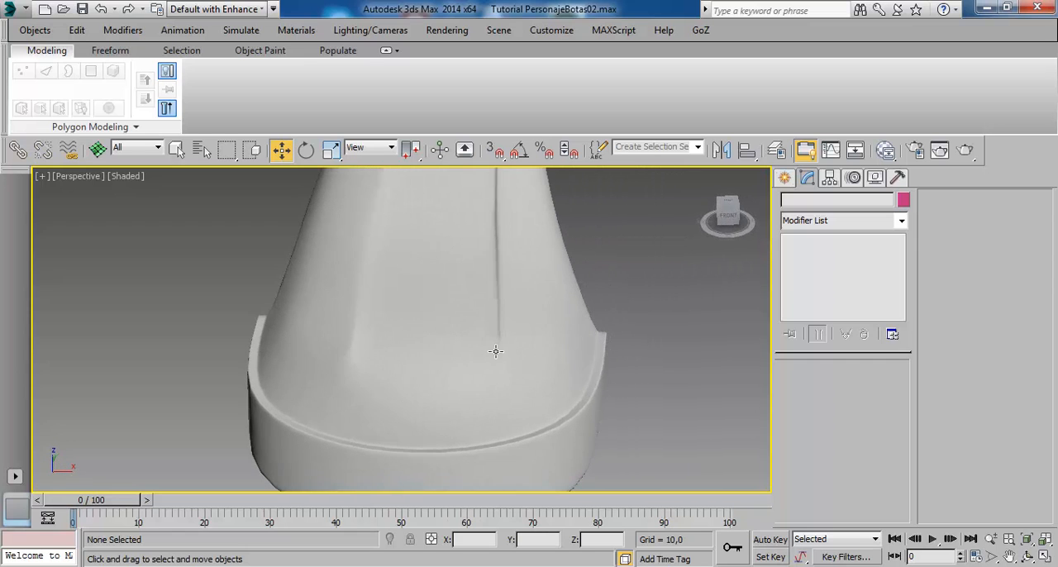
- Examine the smoothed boot with its wireframe from the front and side, ending close on the toe cap's rear corner
left_click(455, 312)
middle_click_drag(455, 310, 436, 376, "alt")
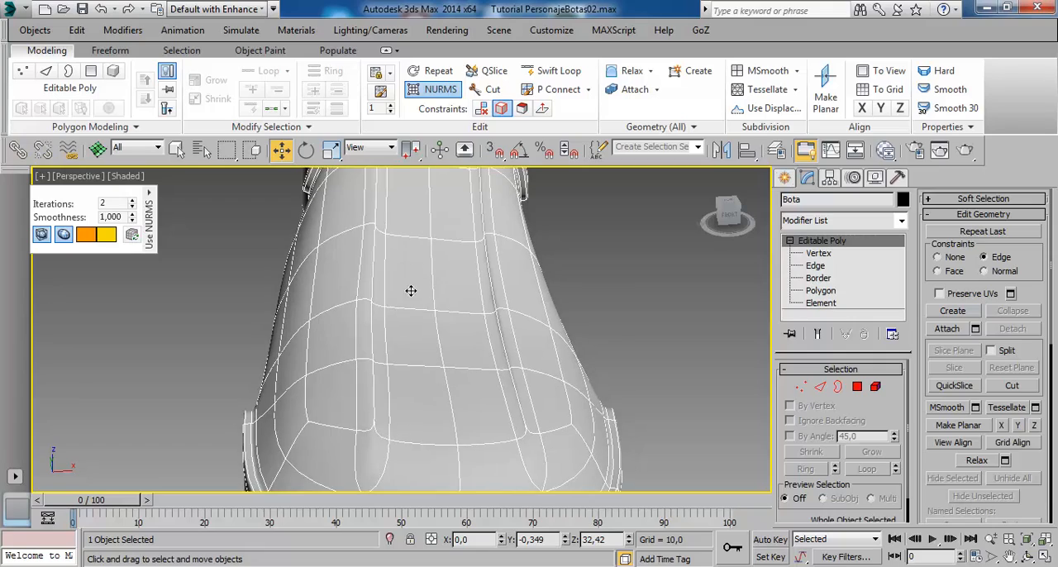
mouse_move(444, 322)
middle_mouse_down("alt")
mouse_move(493, 340)
mouse_move(496, 364)
mouse_move(423, 331)
mouse_move(462, 293)
mouse_move(416, 319)
mouse_move(452, 313)
mouse_move(503, 265)
mouse_move(491, 260)
middle_mouse_up("alt")
scroll(499, 365, "down", 3)
scroll(451, 312, "down", 5)
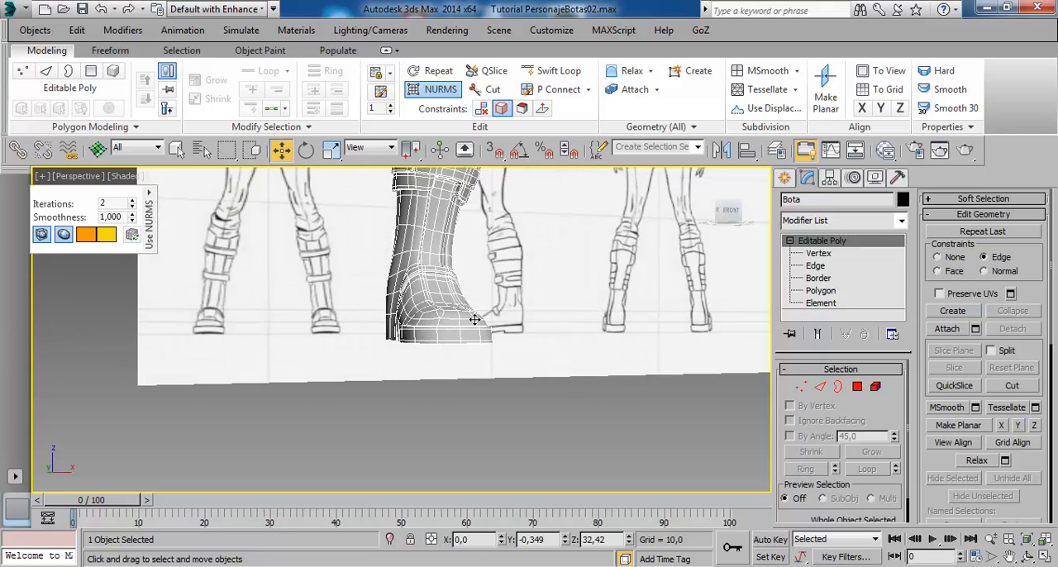
middle_click_drag(474, 320, 456, 360, "alt")
left_click(565, 460)
mouse_move(444, 299)
middle_mouse_down("alt")
mouse_move(439, 323)
mouse_move(401, 346)
mouse_move(373, 324)
mouse_move(514, 270)
mouse_move(419, 389)
mouse_move(385, 373)
mouse_move(441, 385)
mouse_move(550, 369)
mouse_move(600, 346)
mouse_move(612, 310)
middle_mouse_up("alt")
middle_click_drag(336, 368, 473, 351)
scroll(356, 322, "up", 4)
left_click(394, 340)
middle_click_drag(405, 310, 425, 372, "alt")
scroll(484, 418, "up", 3)
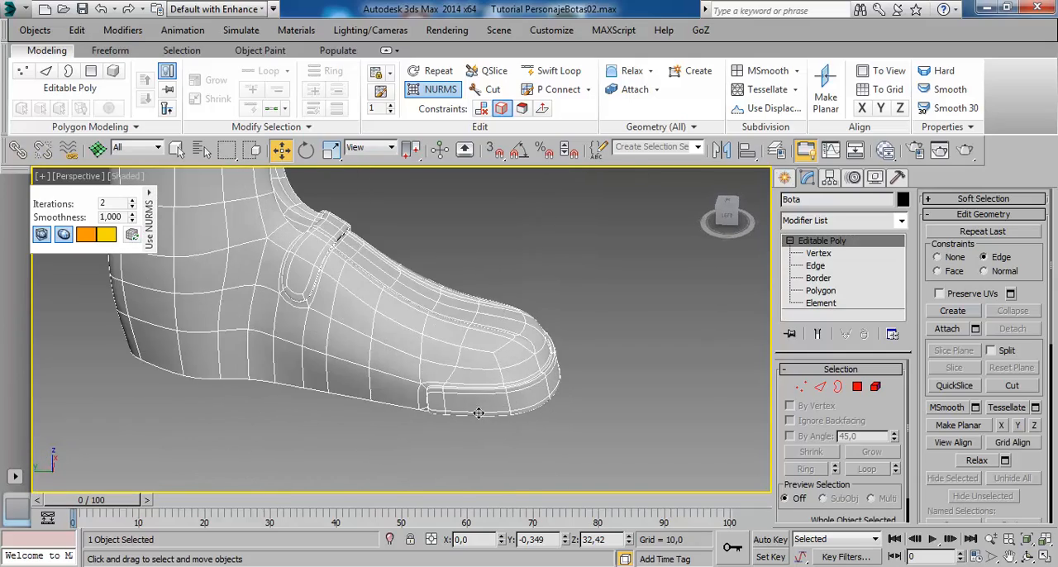
scroll(503, 412, "up", 2)
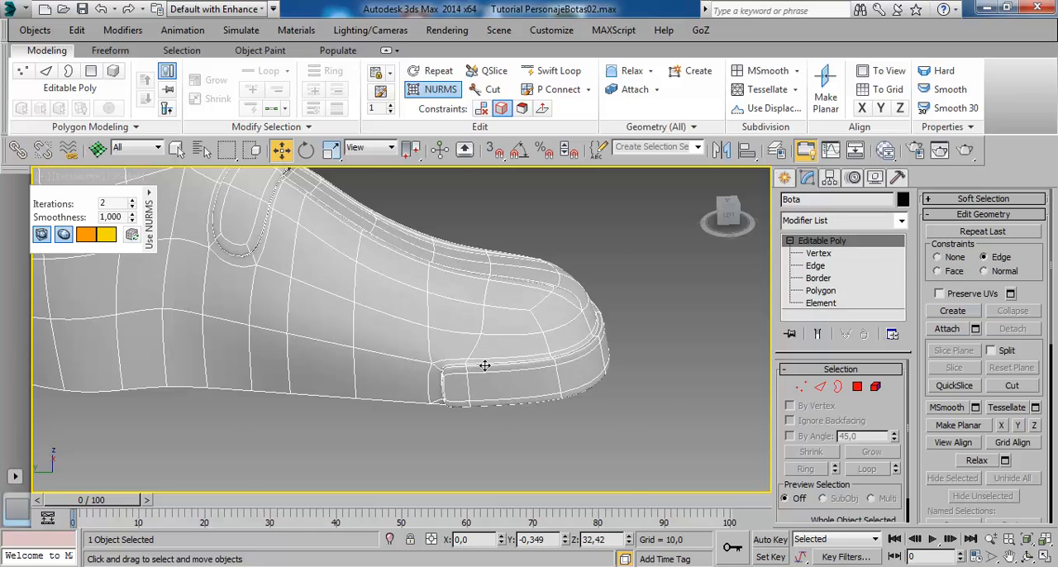
scroll(484, 365, "up", 2)
- Turn off NURMS smoothing and remove the vertical edge loop just in front of the toe cap's rear end
left_click(827, 268)
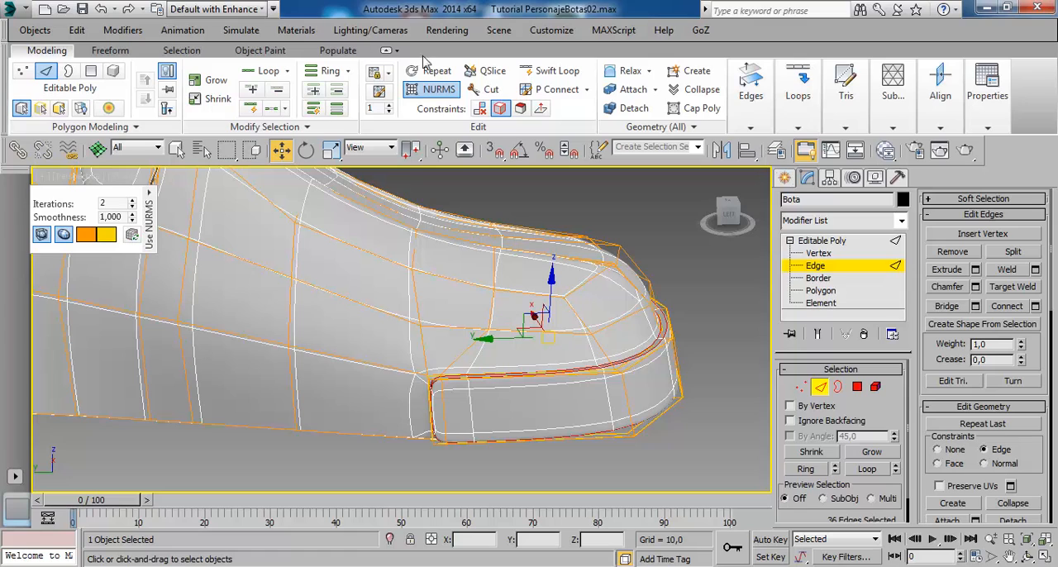
left_click(433, 89)
double_click(505, 307)
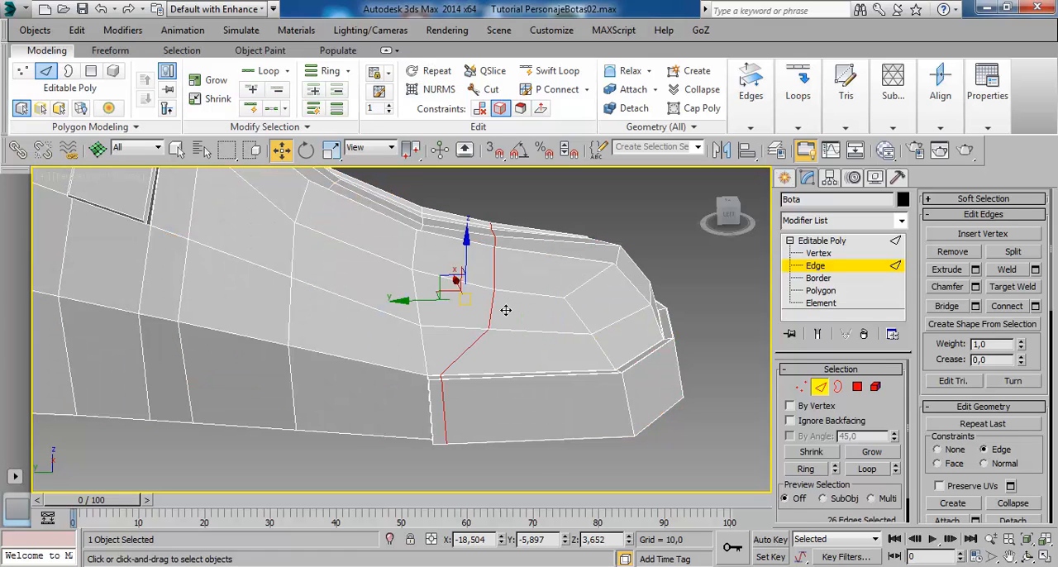
left_click(505, 310)
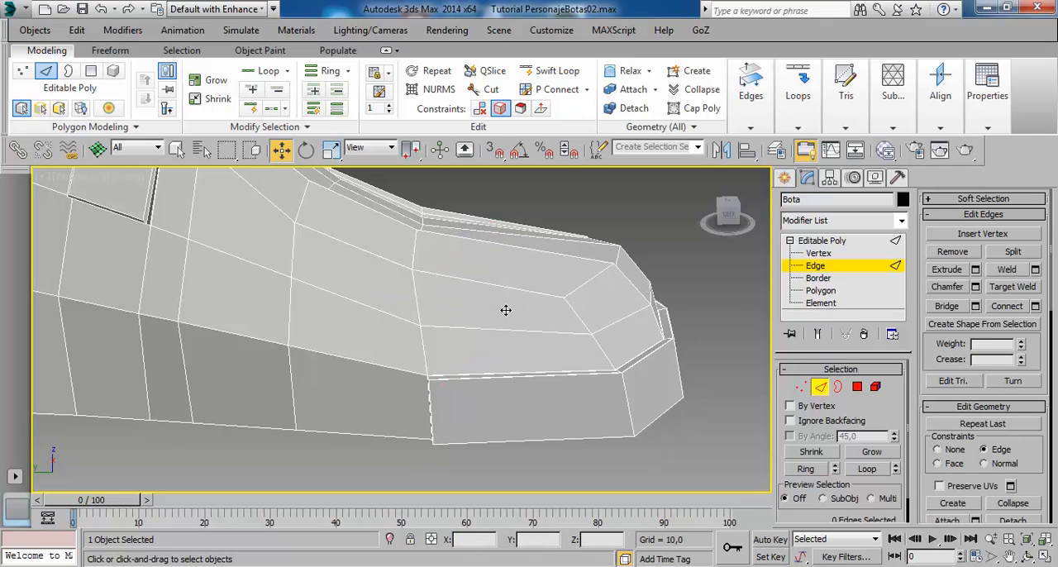
- Preview the toe cap under NURMS without that loop, undo the loop's removal and turn smoothing back on
left_click(847, 242)
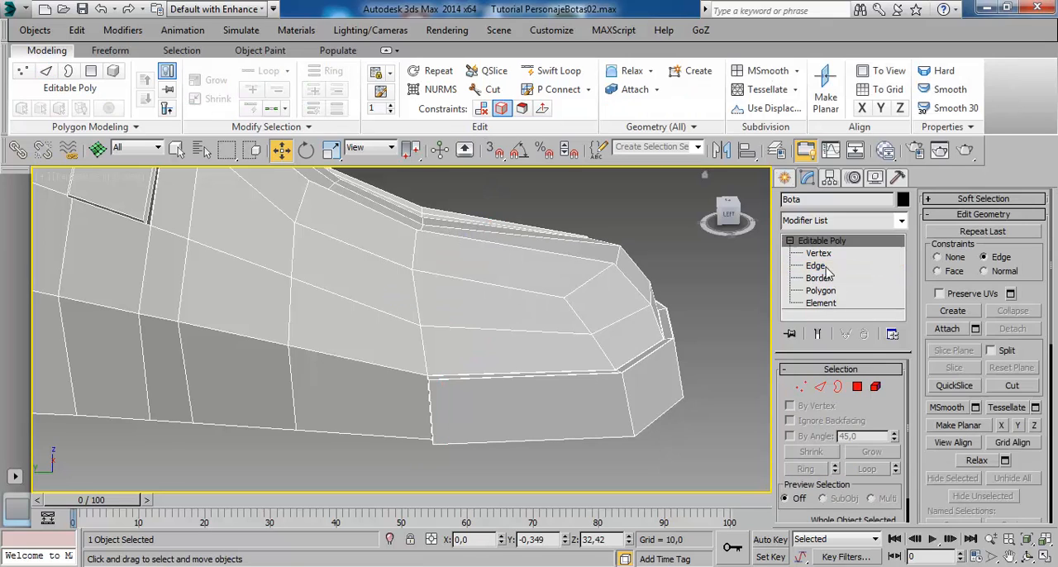
left_click(439, 89)
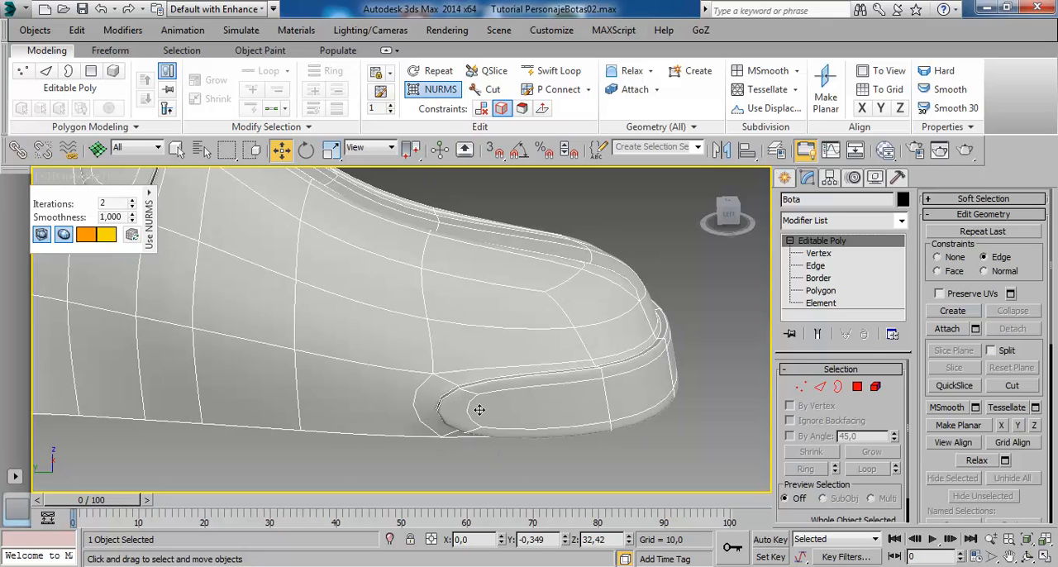
key("ctrl+BackSpace")
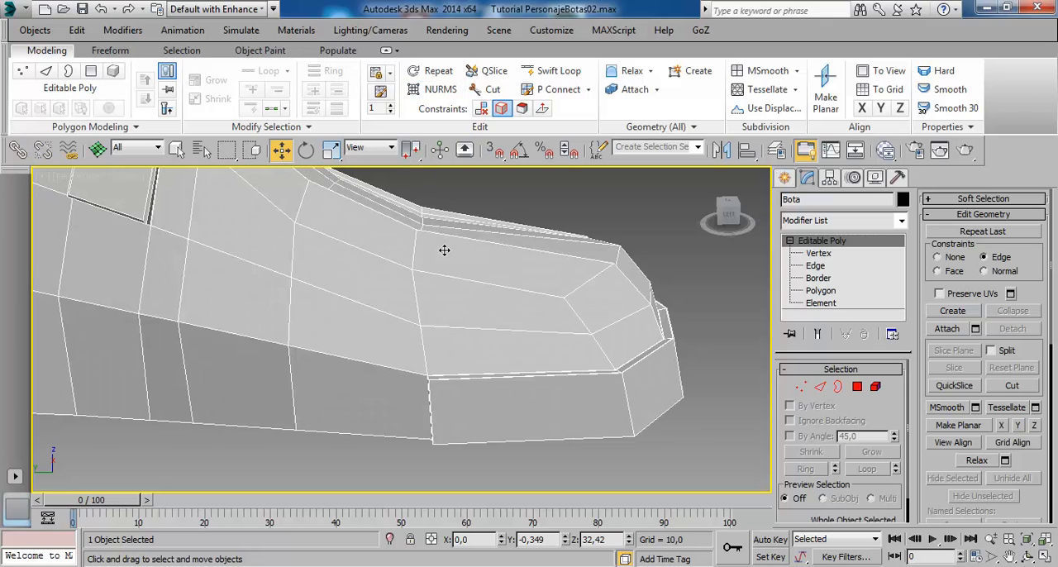
left_click(439, 89)
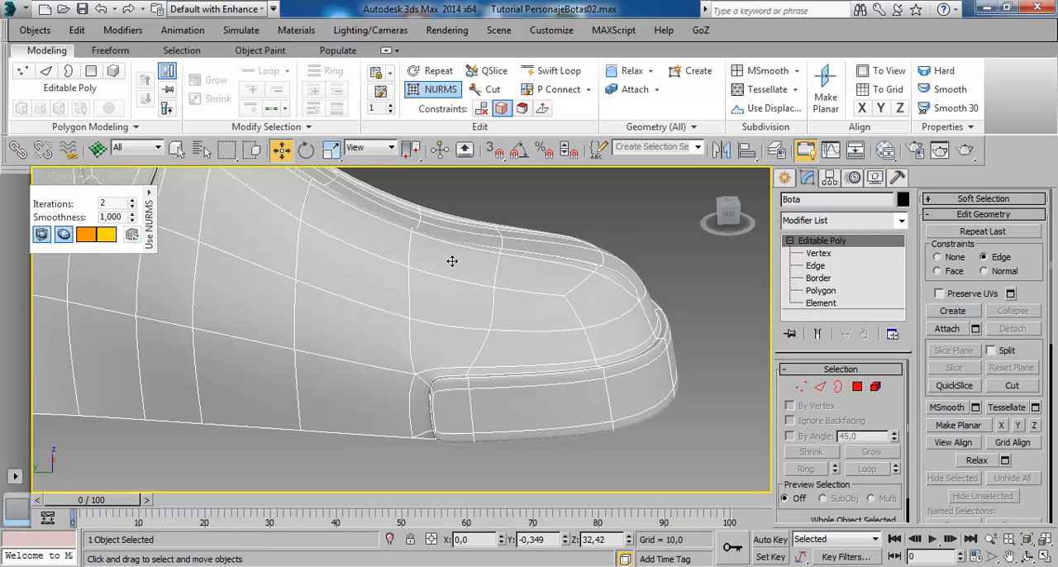
- With NURMS off, try sliding the vertex above the toe cap's supporting loop back along its edge, and undo the move
middle_click_drag(472, 275, 424, 308, "alt")
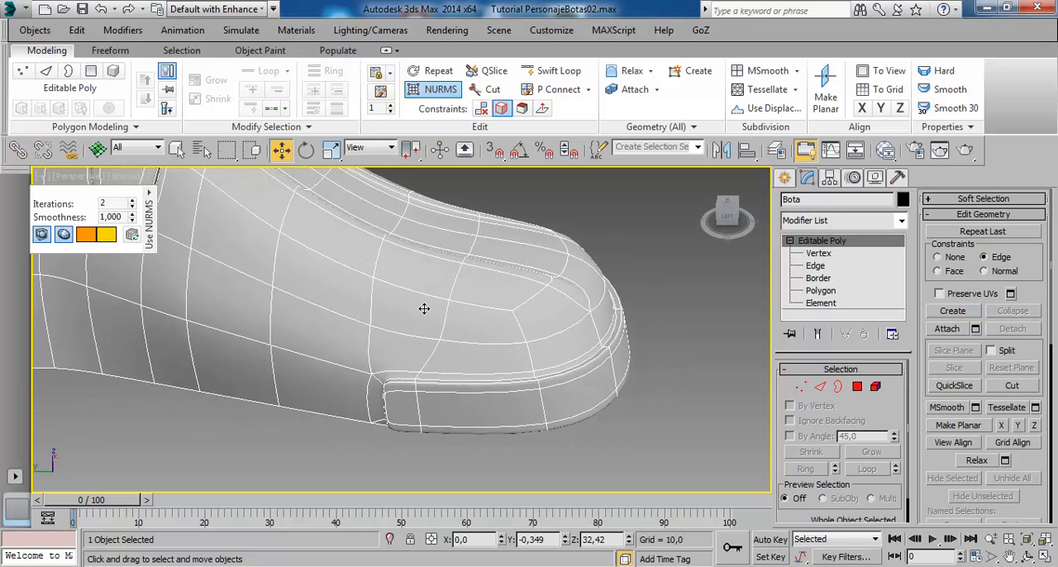
left_click(438, 89)
mouse_move(460, 342)
middle_mouse_down("alt")
mouse_move(459, 353)
mouse_move(444, 342)
middle_mouse_up("alt")
scroll(443, 343, "up", 6)
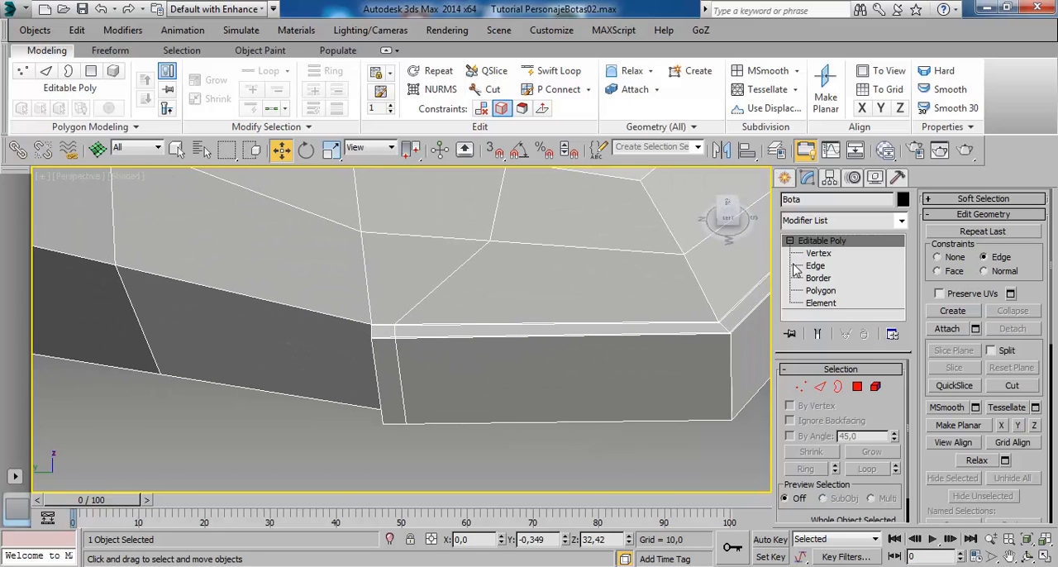
left_click(818, 253)
left_click(493, 245)
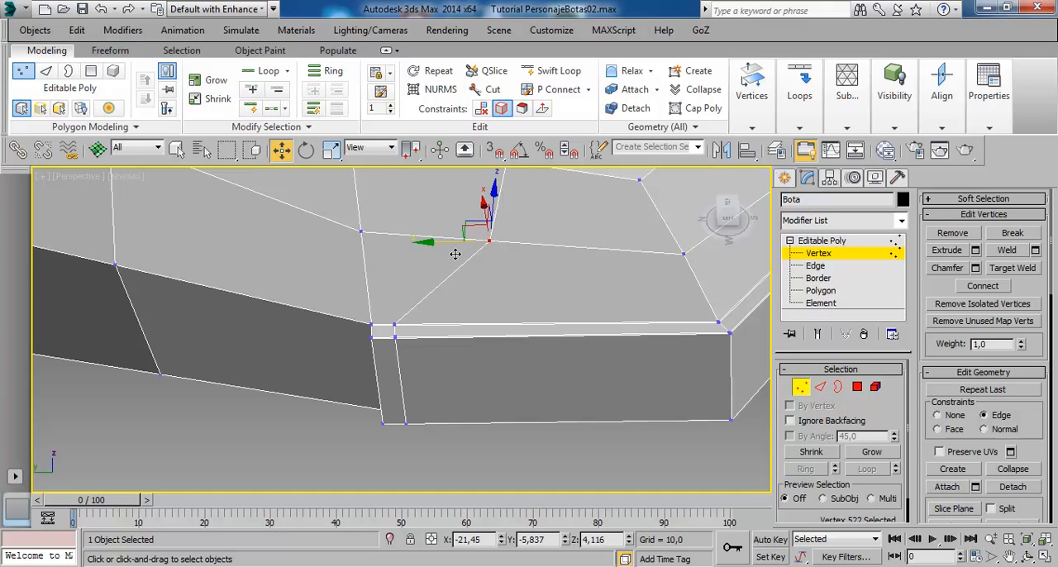
left_click_drag(454, 253, 352, 255)
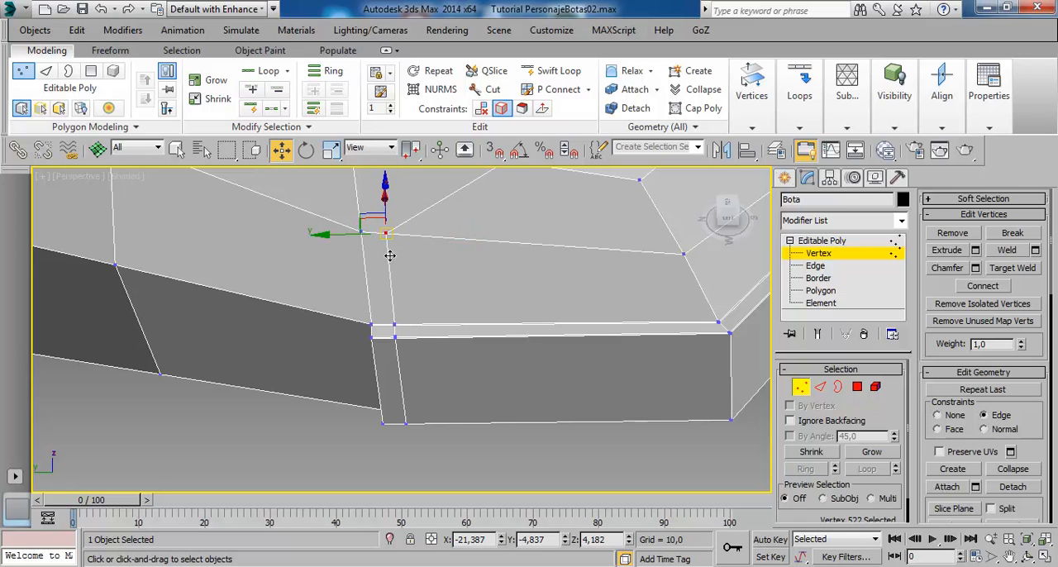
key("ctrl+z")
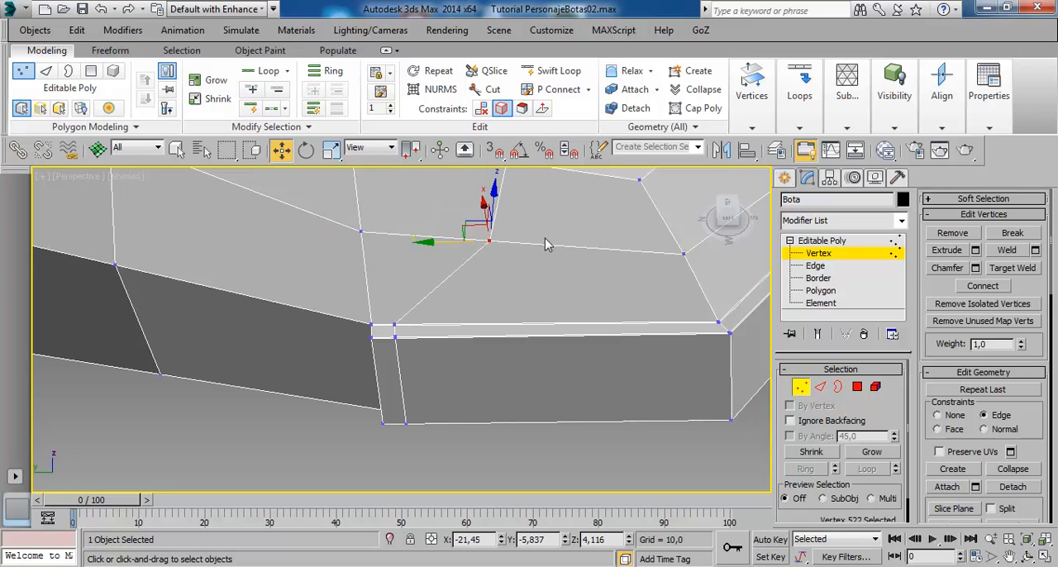
- Check the toe cap's opposite side, leave vertex editing, turn NURMS smoothing back on and deselect the boot
middle_click_drag(493, 285, 479, 347, "alt")
scroll(497, 320, "down", 2)
middle_click_drag(565, 300, 466, 357, "alt")
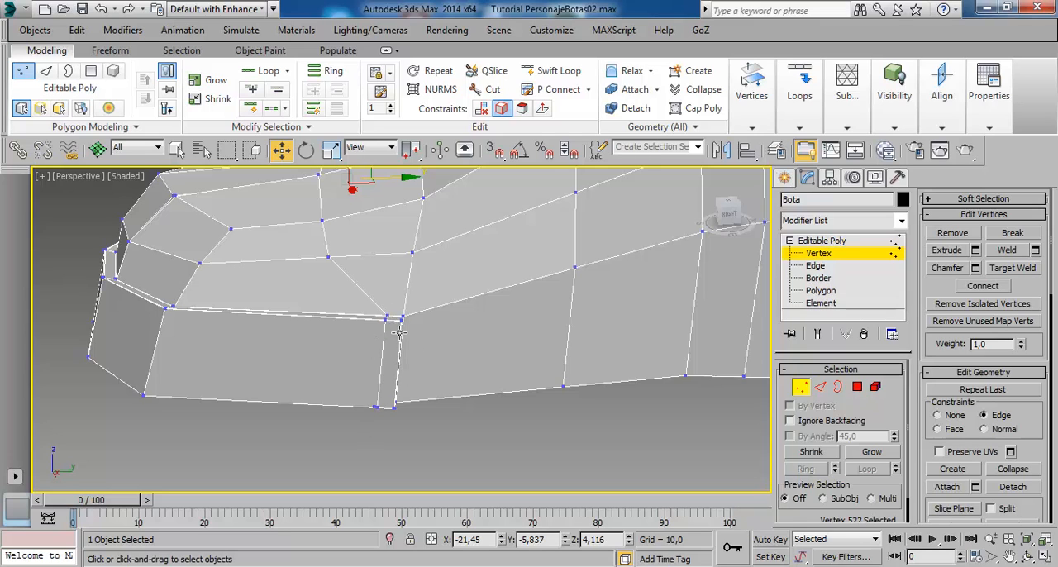
middle_click_drag(399, 332, 412, 327, "alt")
left_click(844, 238)
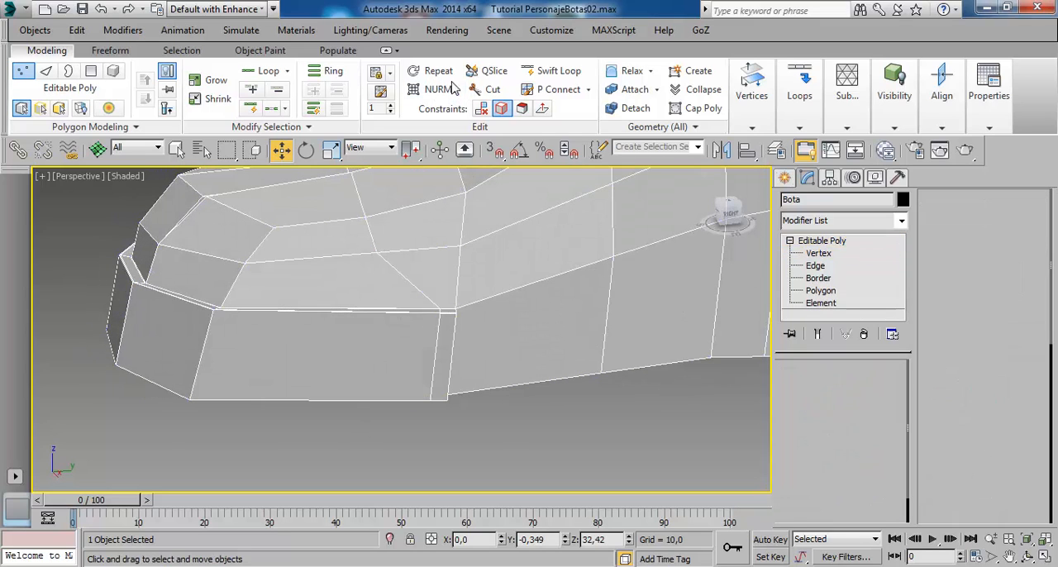
left_click(442, 89)
scroll(614, 328, "up", 3)
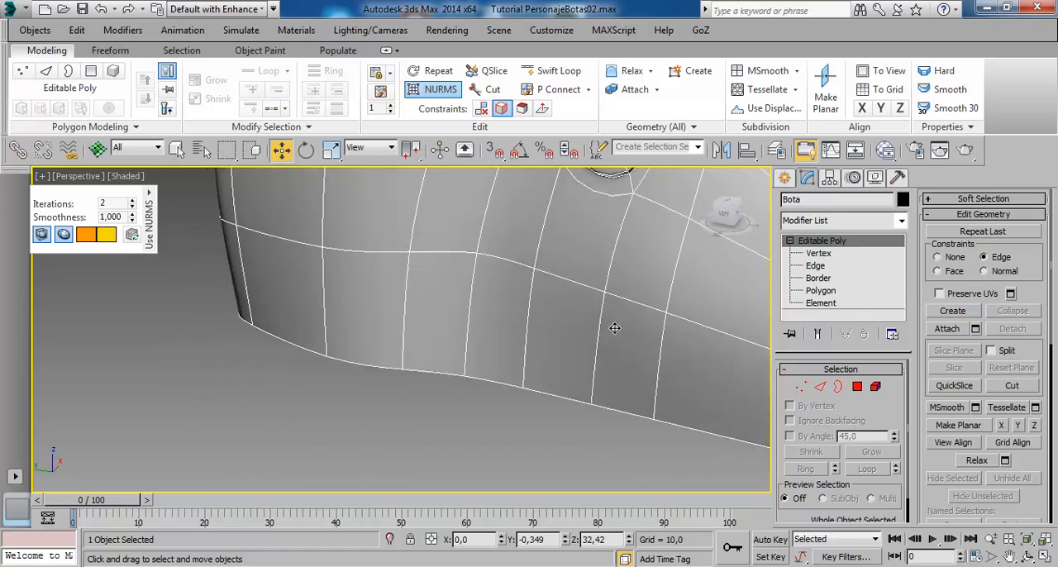
scroll(614, 328, "down", 6)
left_click(573, 342)
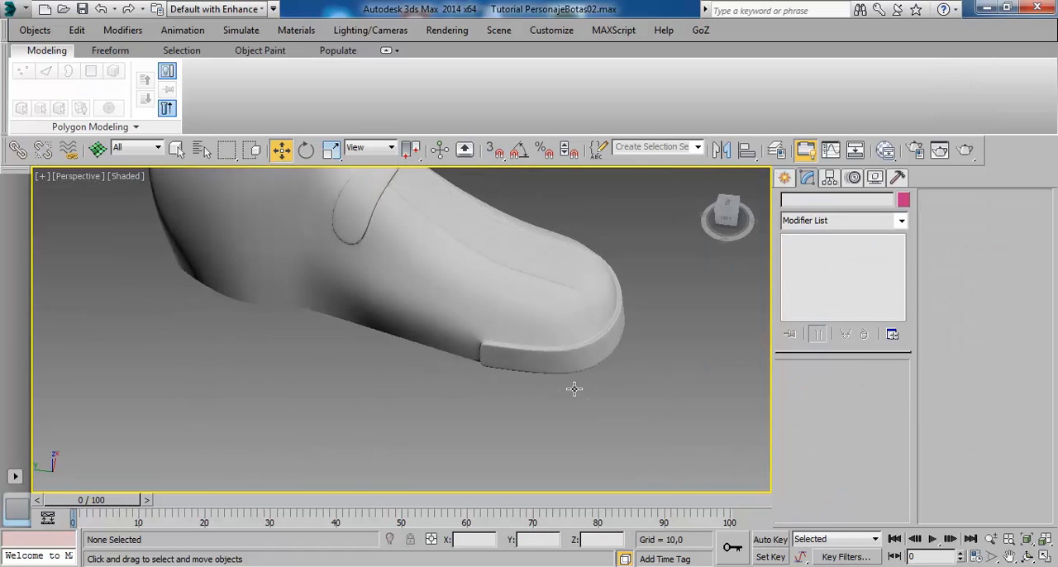
- Inspect the smoothed toe cap's rear corner and border, and the calf straps from behind
middle_click_drag(575, 388, 603, 349, "alt")
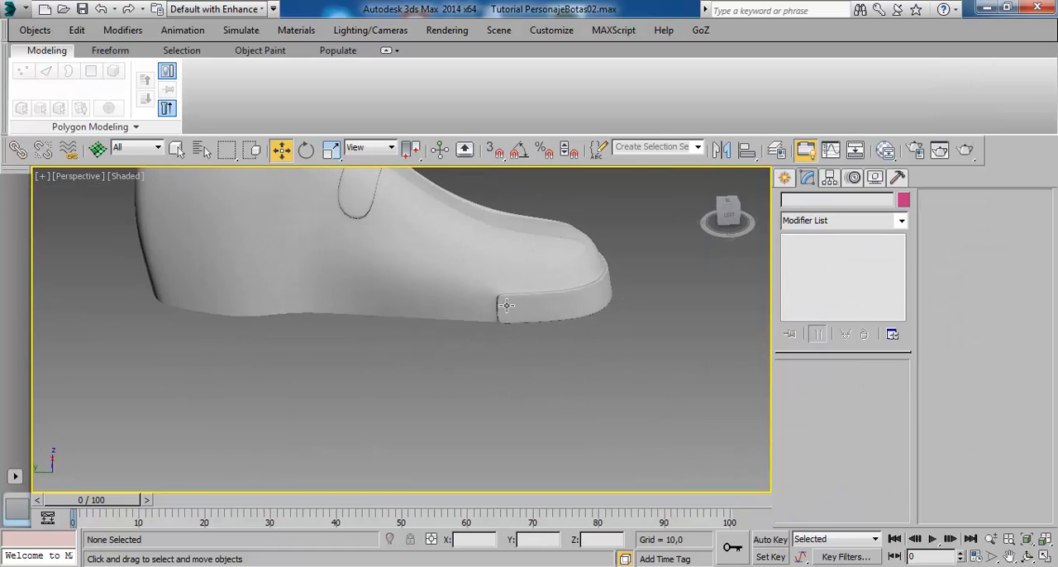
middle_click_drag(506, 306, 467, 324, "alt")
middle_click_drag(562, 349, 496, 368)
scroll(496, 368, "up", 3)
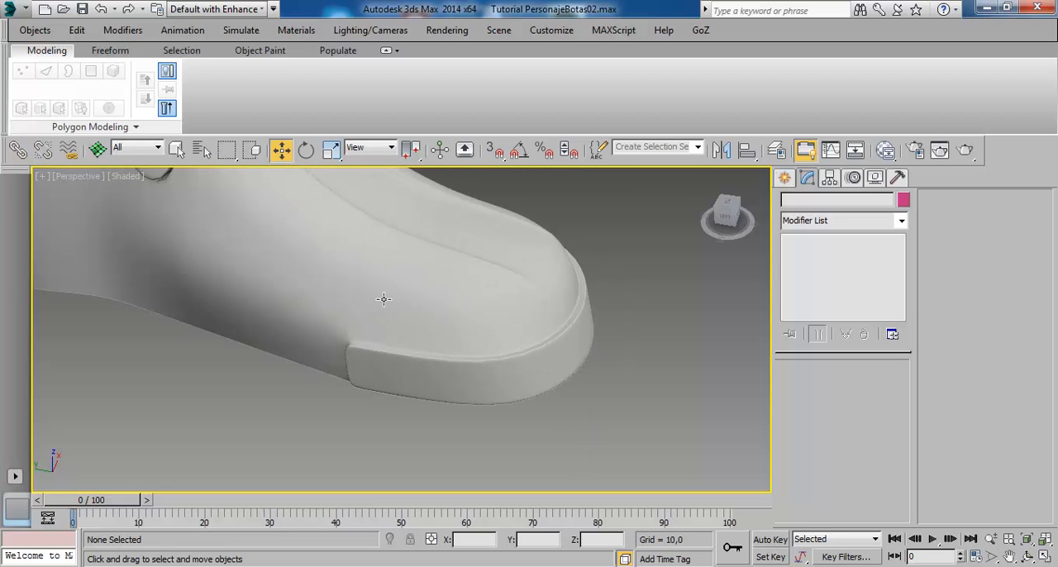
middle_click_drag(383, 299, 399, 321, "alt")
middle_click_drag(368, 295, 520, 309, "alt")
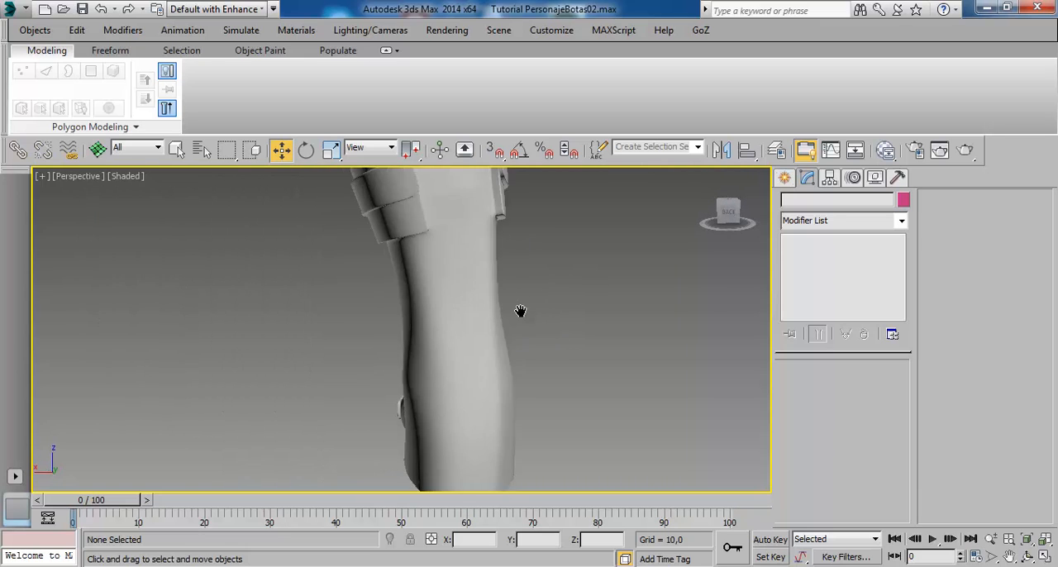
middle_click_drag(504, 195, 500, 288)
scroll(502, 290, "up", 3)
- Compare the calf straps' base mesh with their NURMS-smoothed shape from behind, leaving smoothing on and the boot deselected
left_click(433, 340)
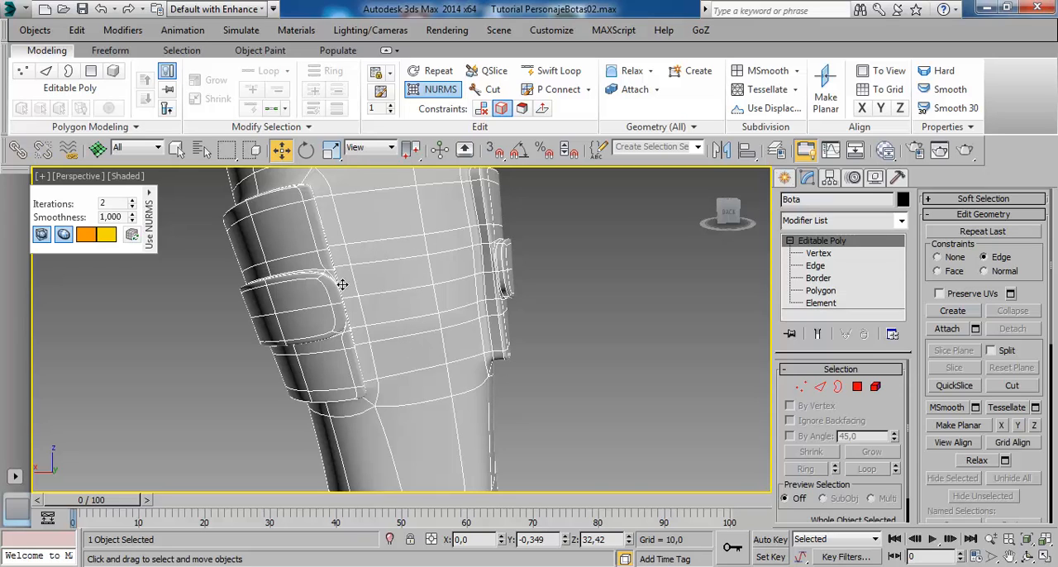
left_click(435, 88)
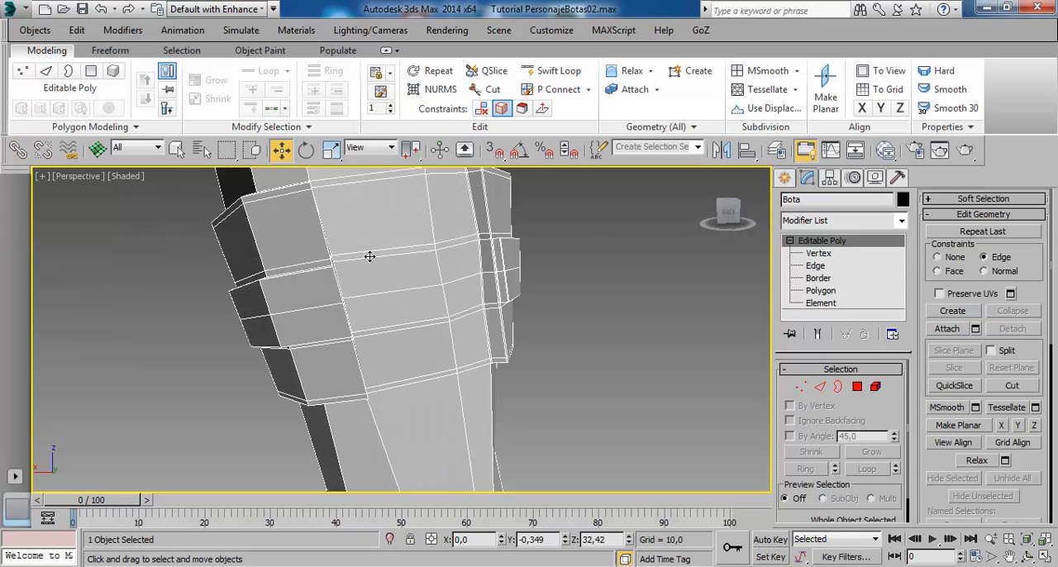
middle_click_drag(406, 330, 389, 334, "alt")
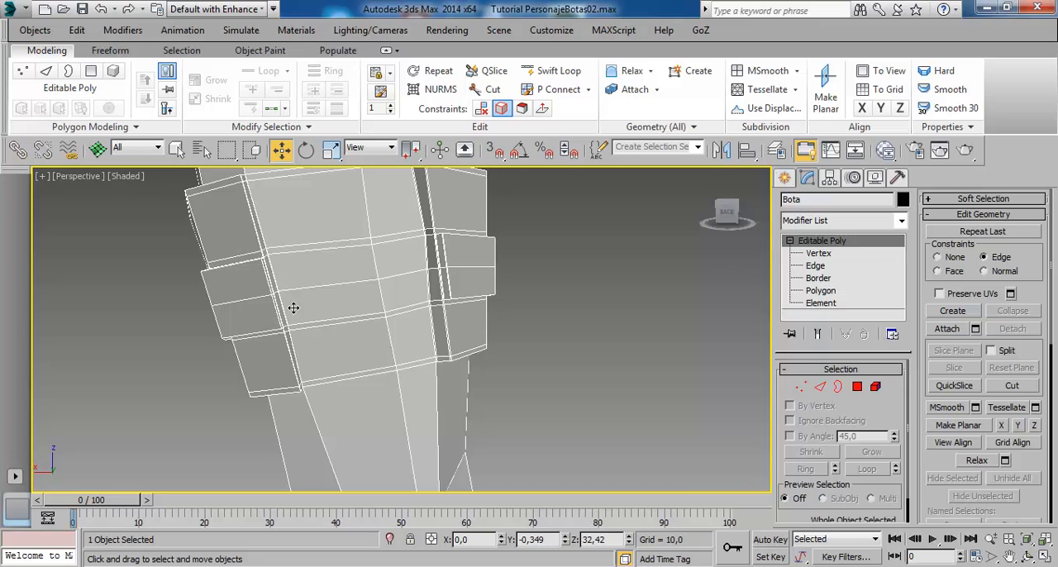
middle_click_drag(332, 310, 319, 234, "alt")
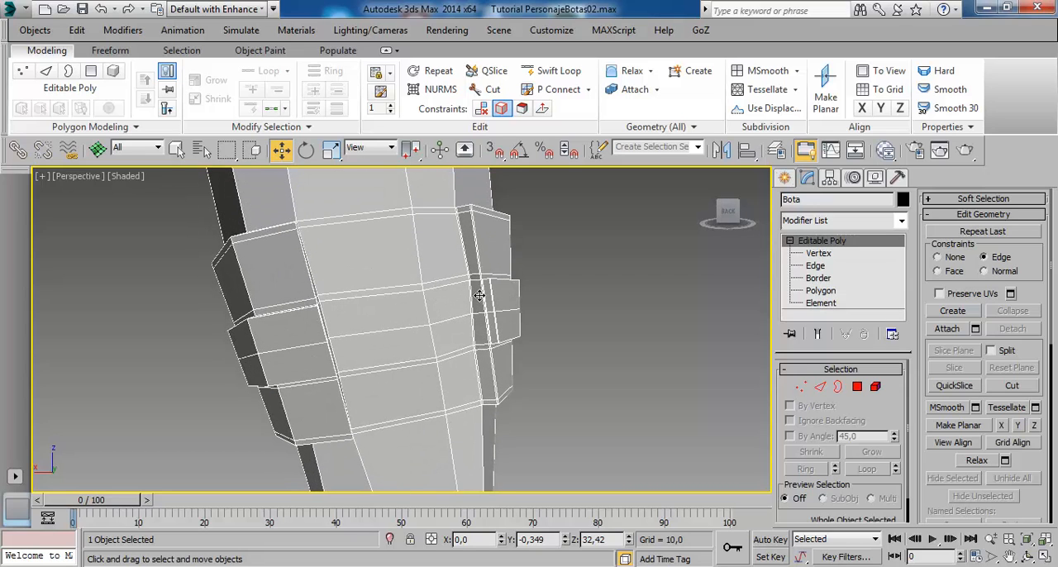
left_click(437, 88)
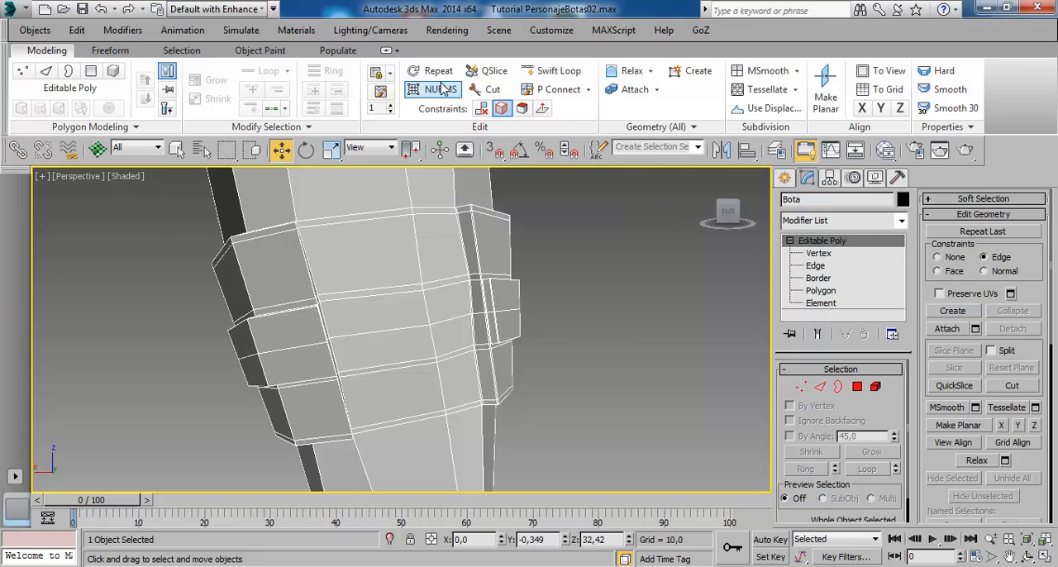
left_click(569, 288)
- Inspect the smoothed boot's calf straps, bands and sole opening from behind, the side and below
middle_click_drag(372, 243, 493, 328, "alt")
middle_click_drag(350, 264, 487, 223, "alt")
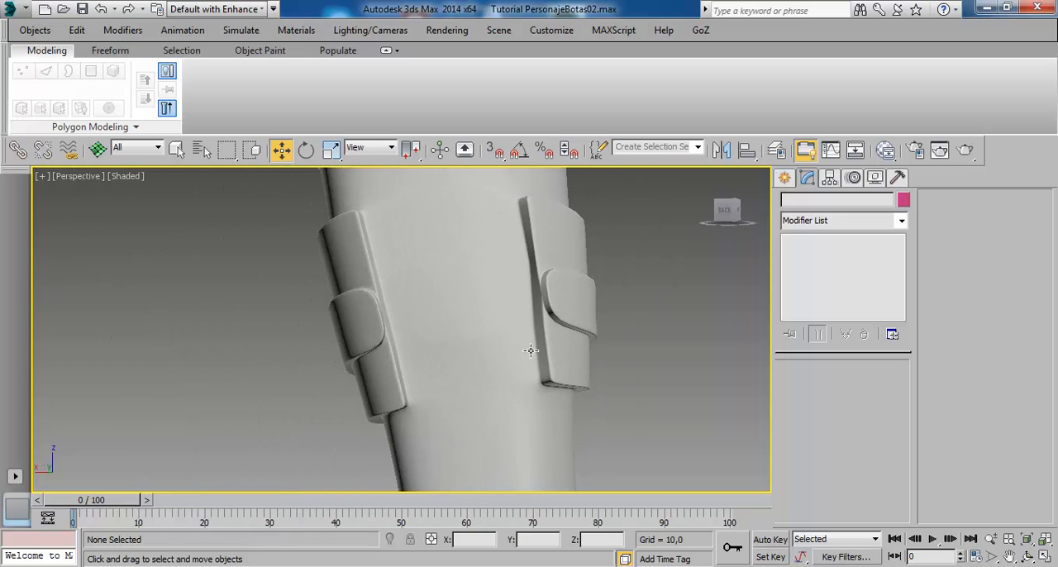
middle_click_drag(530, 350, 470, 349, "alt")
scroll(358, 380, "down", 4)
middle_click_drag(358, 380, 389, 273)
middle_click_drag(449, 307, 364, 353, "alt")
middle_click_drag(376, 316, 438, 269, "alt")
middle_click_drag(383, 354, 346, 318, "alt")
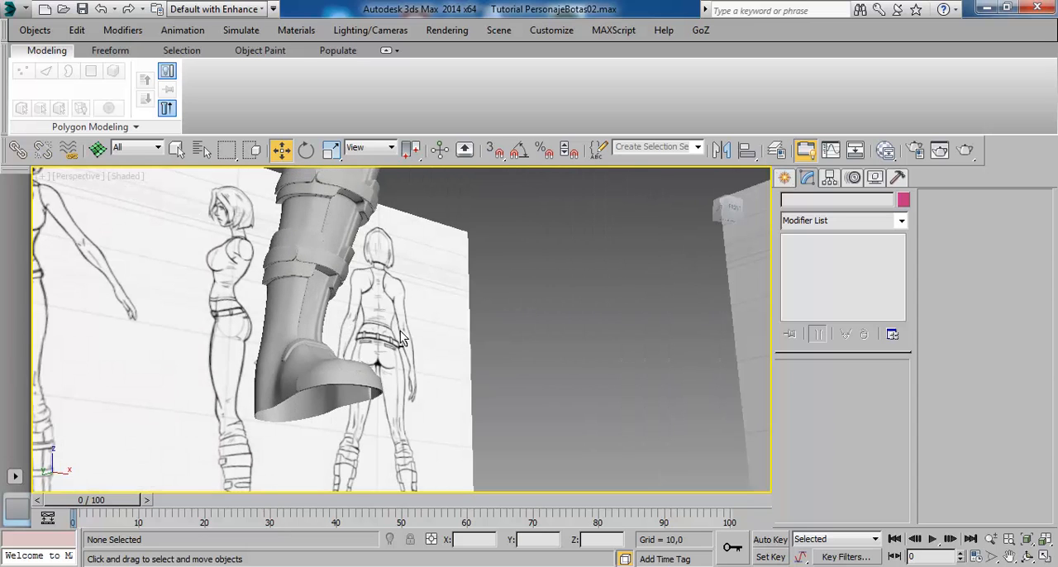
middle_click_drag(402, 339, 378, 362, "alt")
- Select the boot and turn off NURMS smoothing to show the base mesh at the instep
left_click(379, 362)
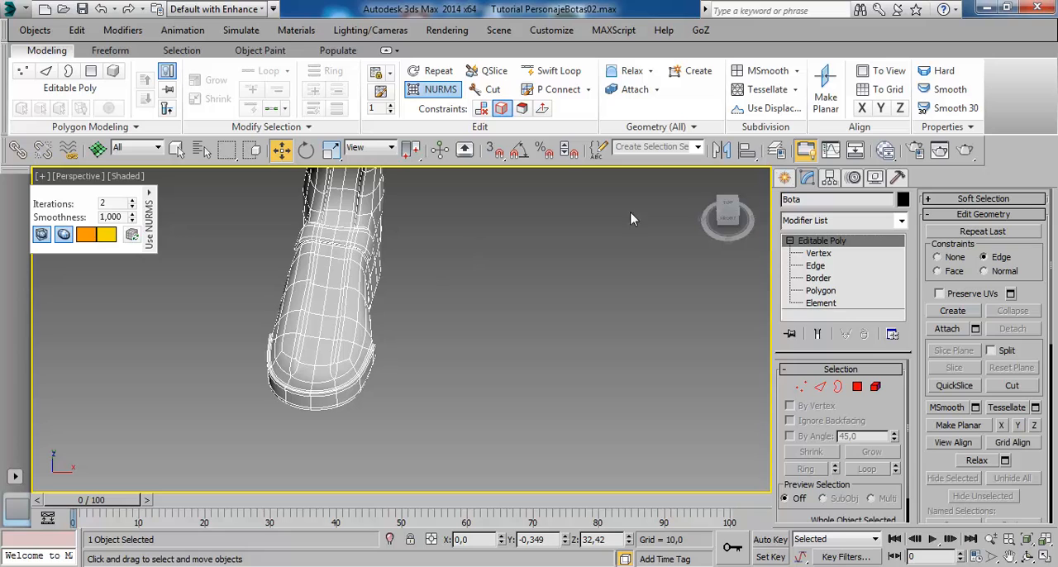
left_click(438, 89)
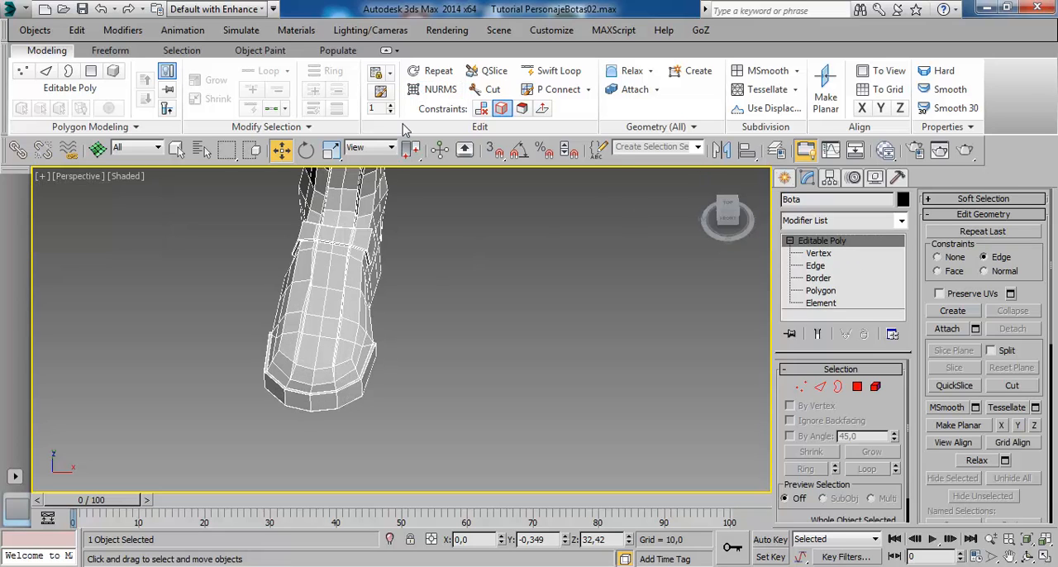
middle_click_drag(381, 291, 437, 293, "alt")
scroll(437, 295, "up", 5)
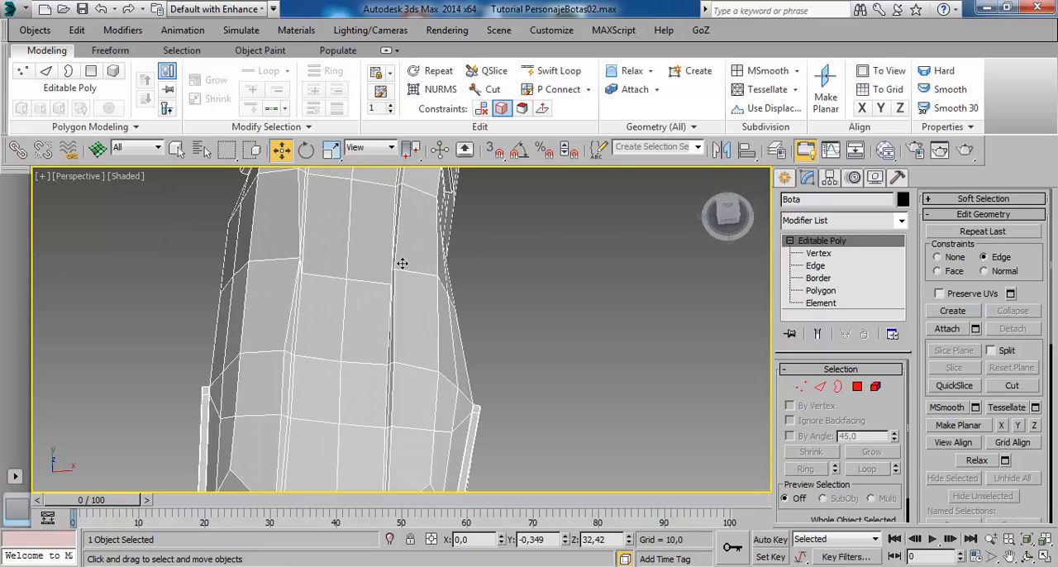
- Examine the narrow step along both sides of the raised instep strip up close
middle_click_drag(398, 262, 303, 204, "alt")
middle_click_drag(307, 274, 383, 249)
scroll(353, 331, "up", 3)
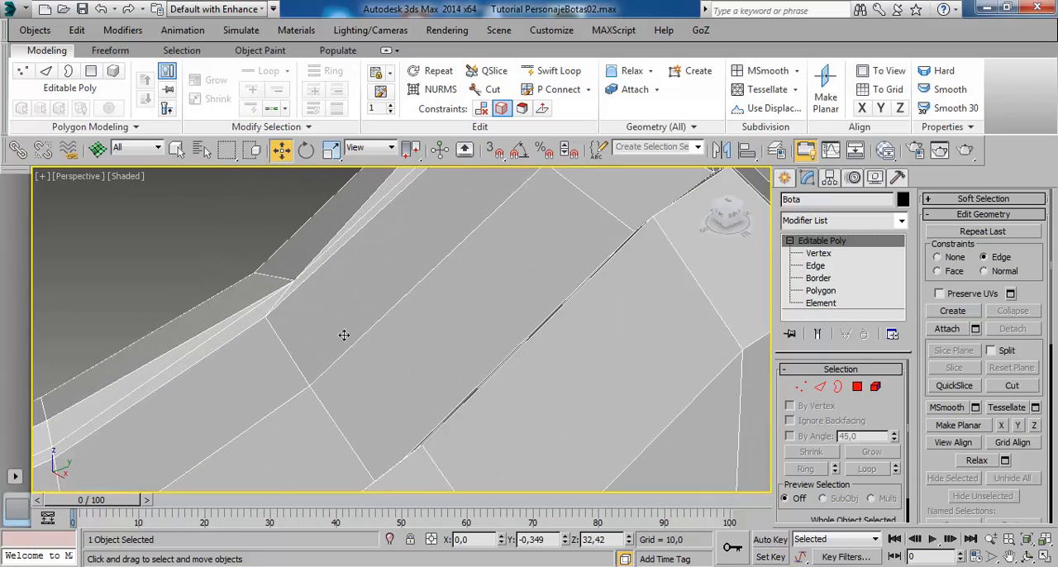
scroll(321, 309, "up", 3)
middle_click_drag(324, 403, 439, 222)
middle_click_drag(397, 297, 523, 399, "alt")
scroll(512, 398, "down", 4)
middle_click_drag(686, 366, 305, 249, "alt")
scroll(305, 249, "up", 3)
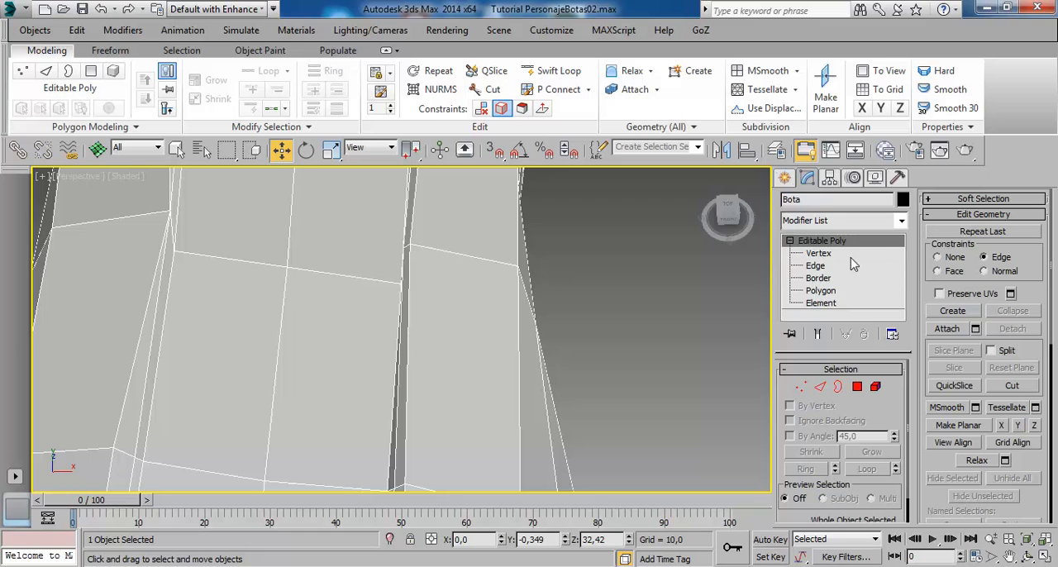
- Select the two edges crossing the raised instep strip and slide them along Y to about -2,982 with the Edge constraint
left_click(815, 265)
left_click(206, 259)
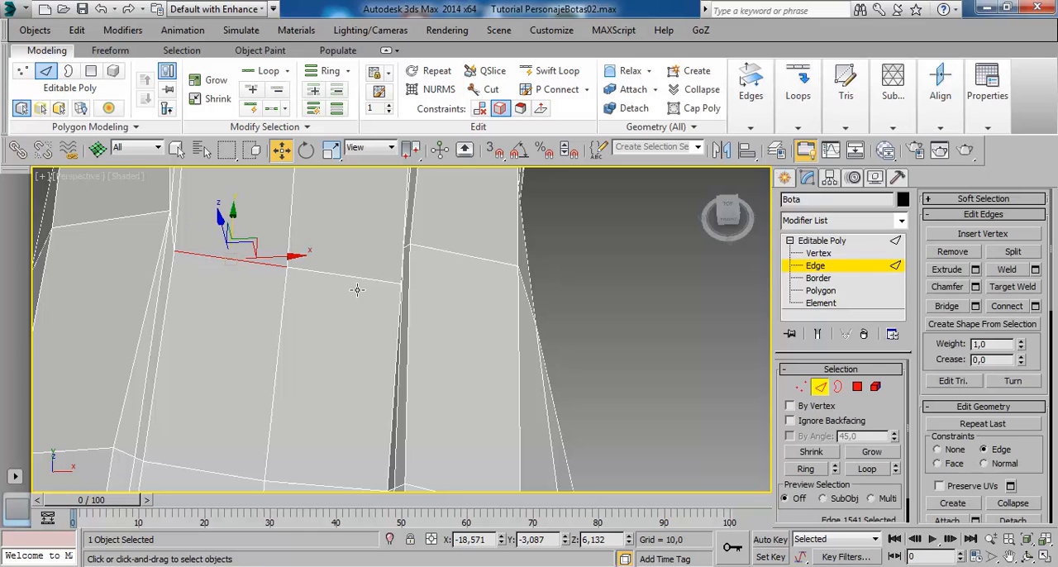
left_click(361, 284, "ctrl")
middle_click_drag(361, 287, 329, 239, "alt")
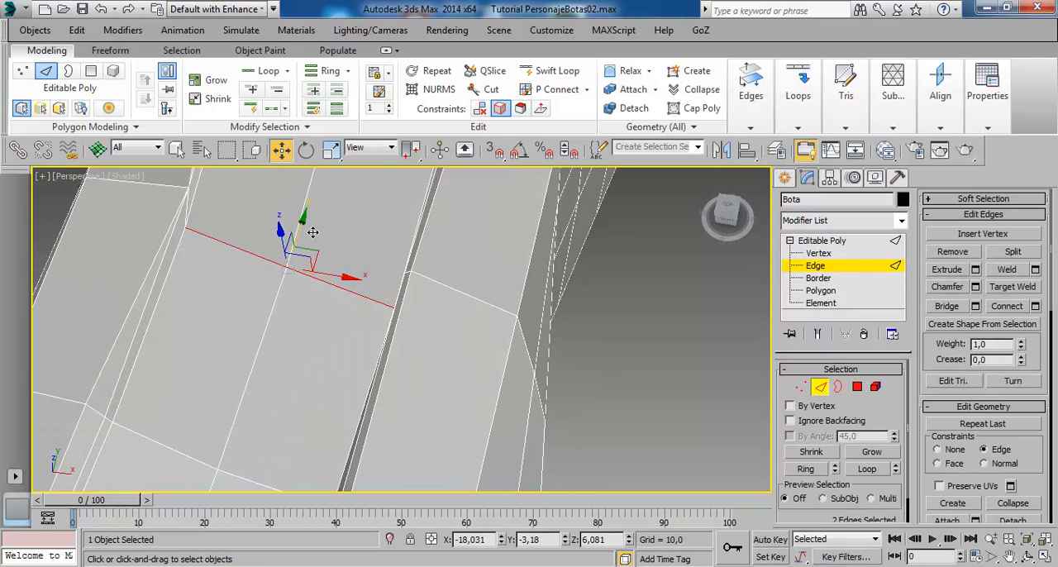
left_click_drag(312, 232, 323, 218)
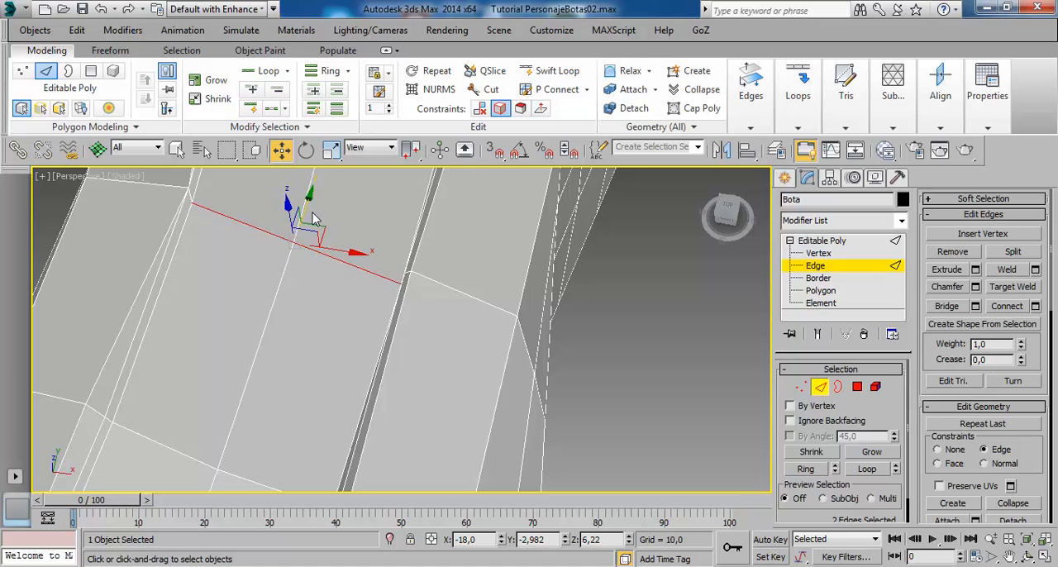
- Set constraints to None, lower the instep strip's crossing edges to Z 6,085 and shift them along Y toward the adjacent cross edges
middle_click_drag(325, 219, 483, 281, "alt")
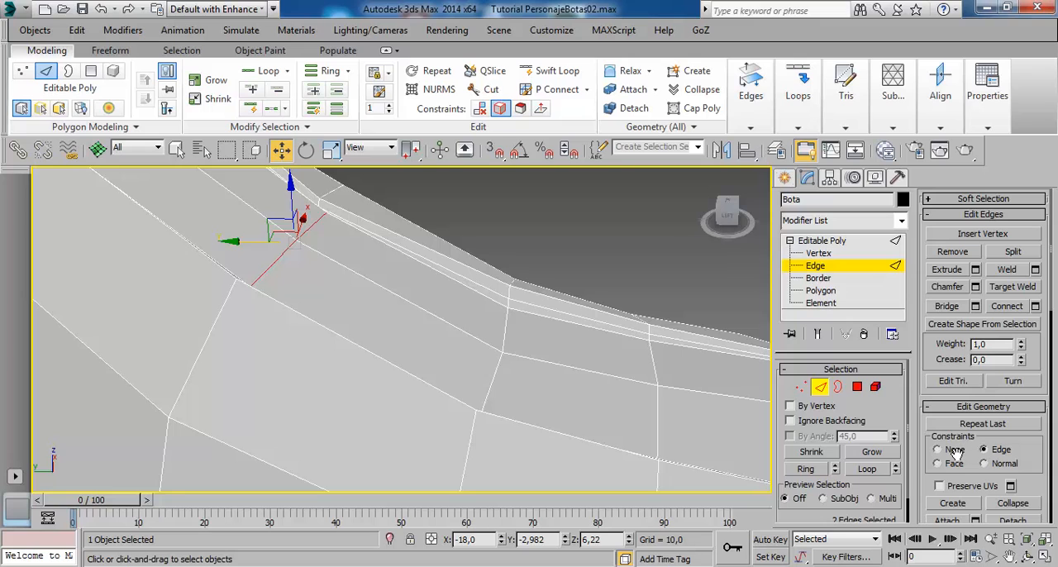
left_click_drag(298, 208, 295, 222)
middle_click_drag(317, 242, 248, 254, "alt")
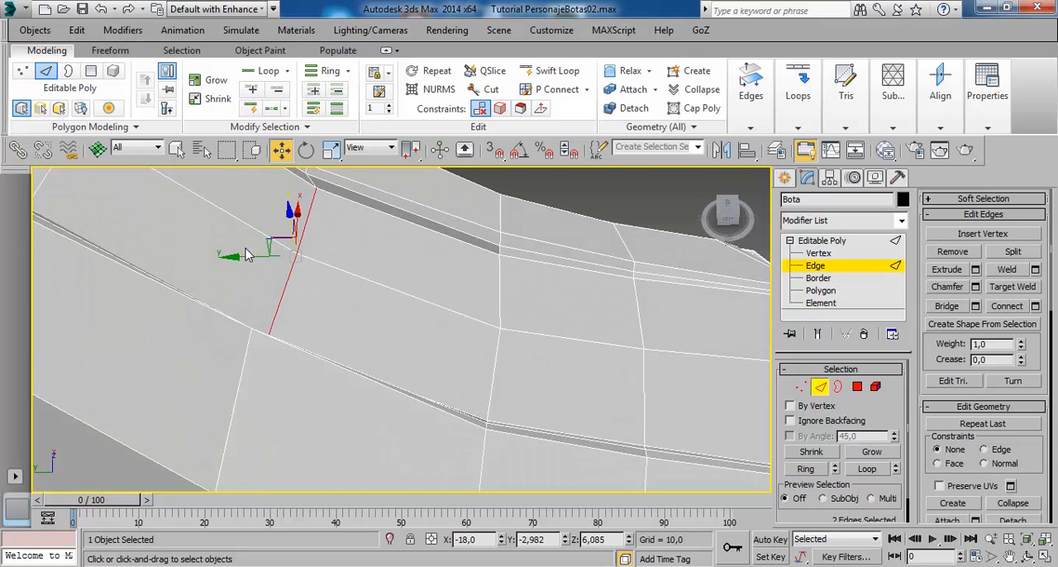
left_click_drag(258, 267, 243, 264)
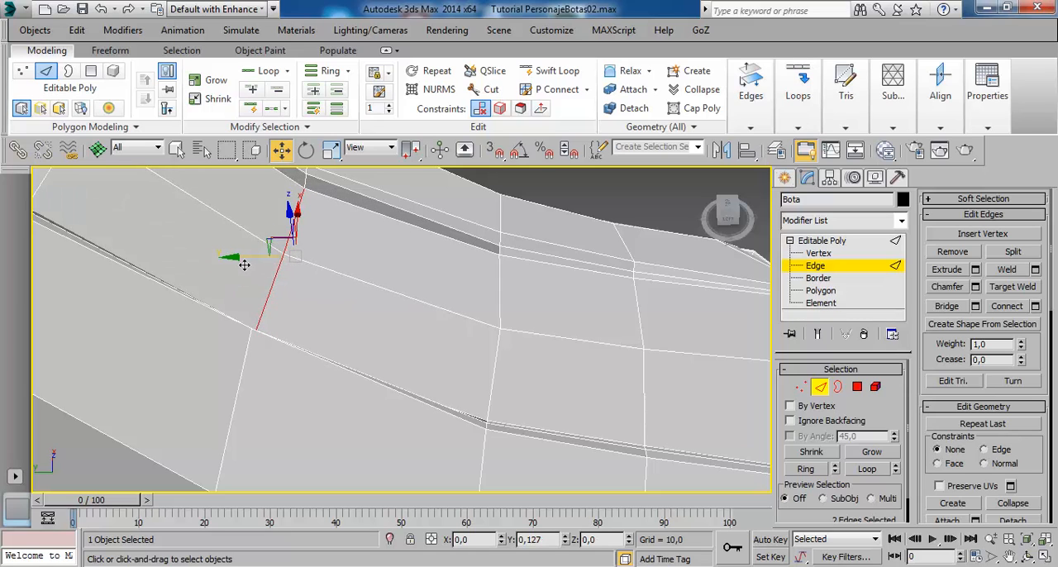
middle_click_drag(254, 266, 239, 252, "alt")
middle_click_drag(239, 252, 268, 243, "alt")
- Move the outer vertex at the instep strip's side step along X to -19,228 to widen the step there
left_click(182, 242)
middle_click_drag(185, 241, 268, 277, "alt")
scroll(197, 249, "down", 3)
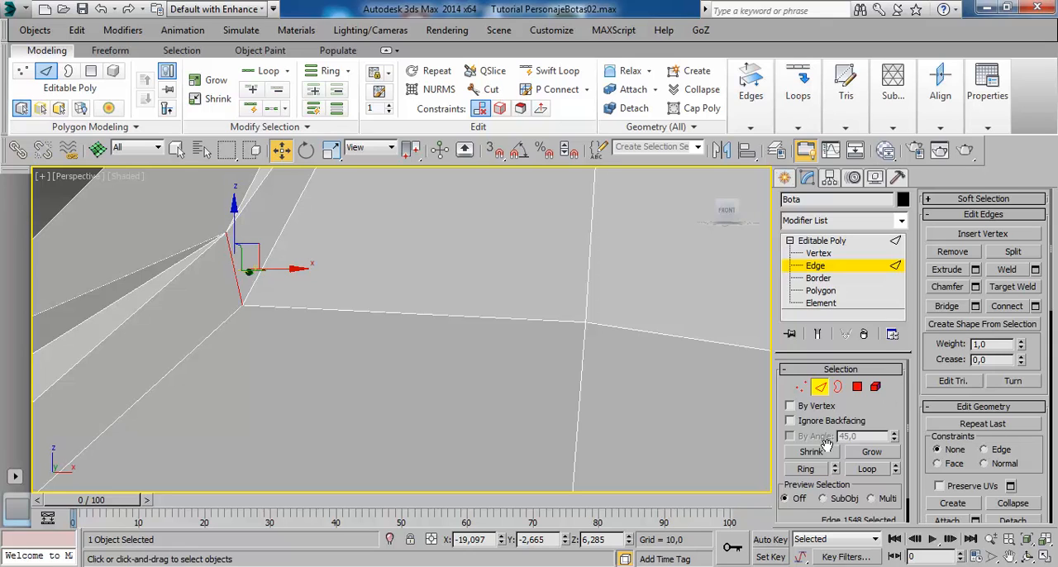
left_click(814, 253)
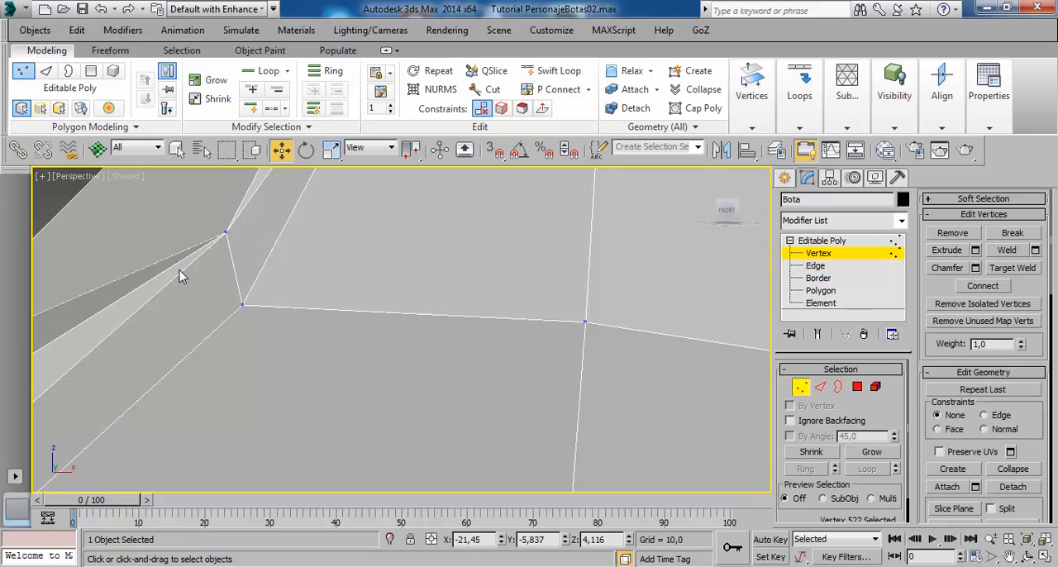
left_click(226, 233)
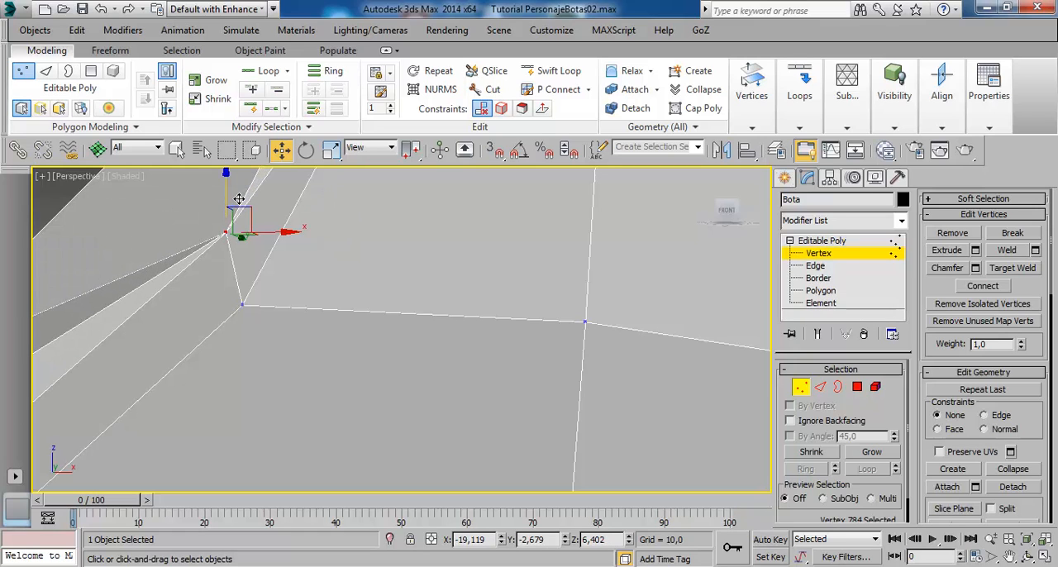
middle_click_drag(238, 199, 341, 307, "alt")
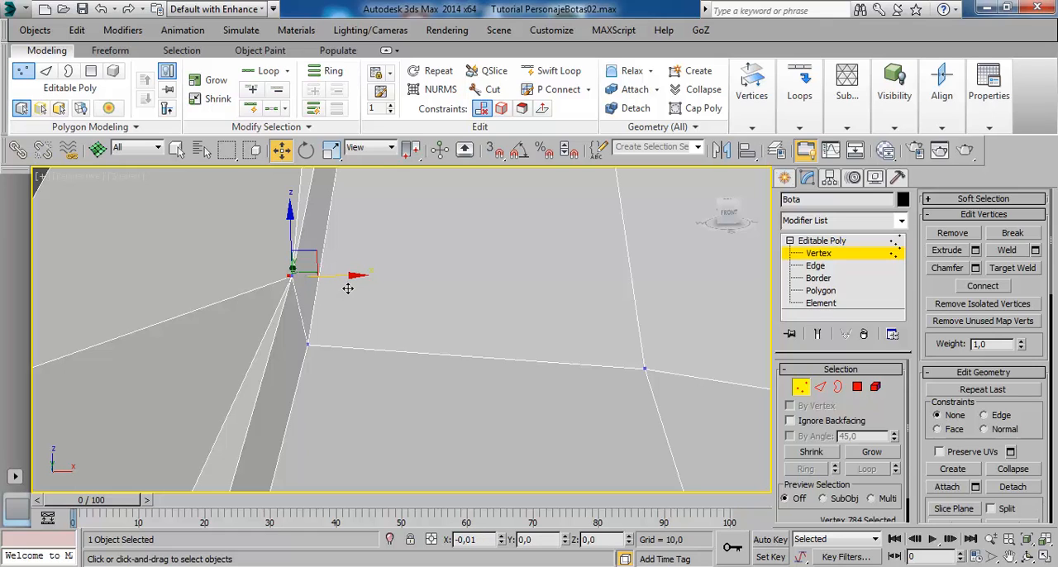
left_click_drag(348, 288, 330, 290)
scroll(318, 300, "down", 4)
mouse_move(388, 341)
middle_mouse_down("alt")
mouse_move(394, 352)
mouse_move(390, 344)
middle_mouse_up("alt")
left_click_drag(369, 294, 363, 294)
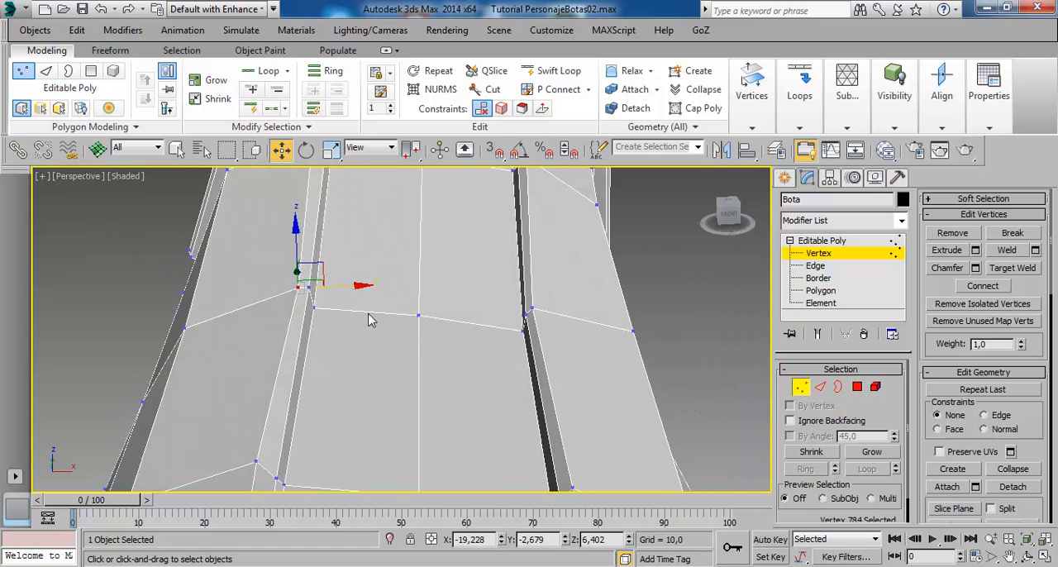
- Turn on NURMS smoothing, deselect the boot and examine the instep strip, ankle band and shin strip from the front and side
scroll(373, 318, "down", 4)
middle_click_drag(397, 334, 432, 340, "alt")
left_click(808, 240)
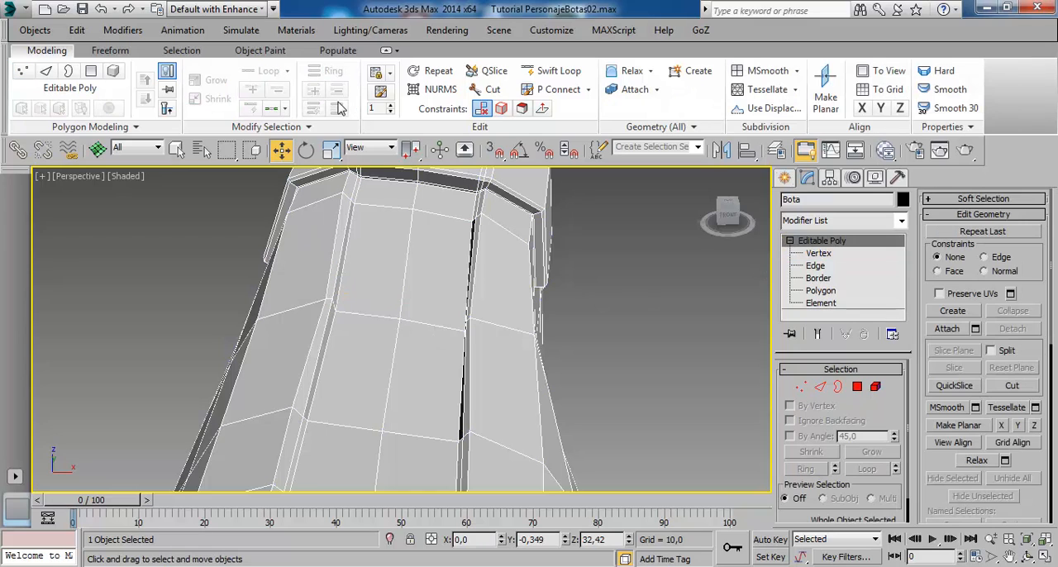
left_click(435, 90)
middle_click_drag(471, 430, 396, 355, "alt")
scroll(396, 355, "down", 5)
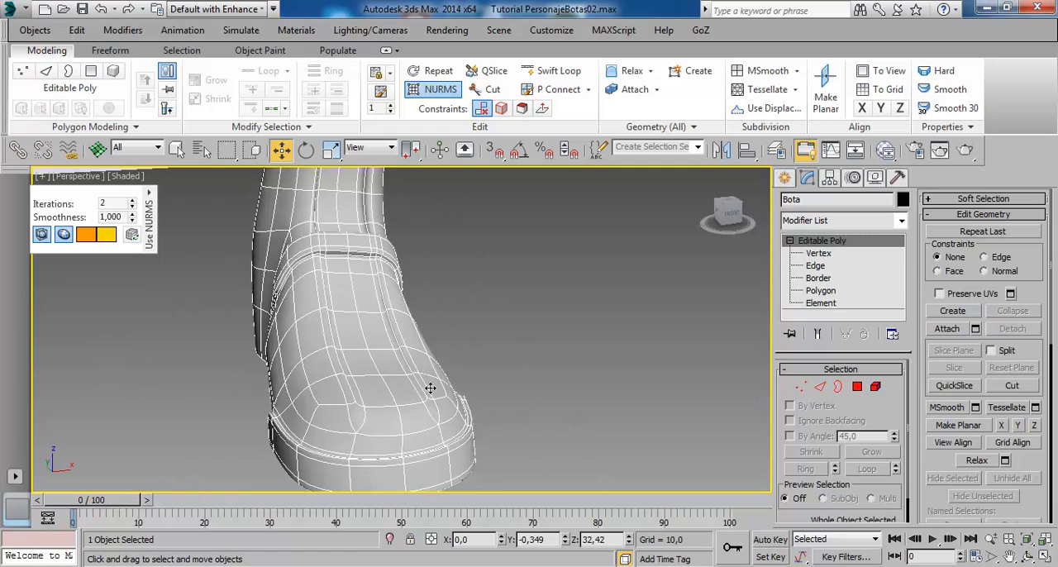
left_click(507, 299)
middle_click_drag(518, 229, 385, 297, "alt")
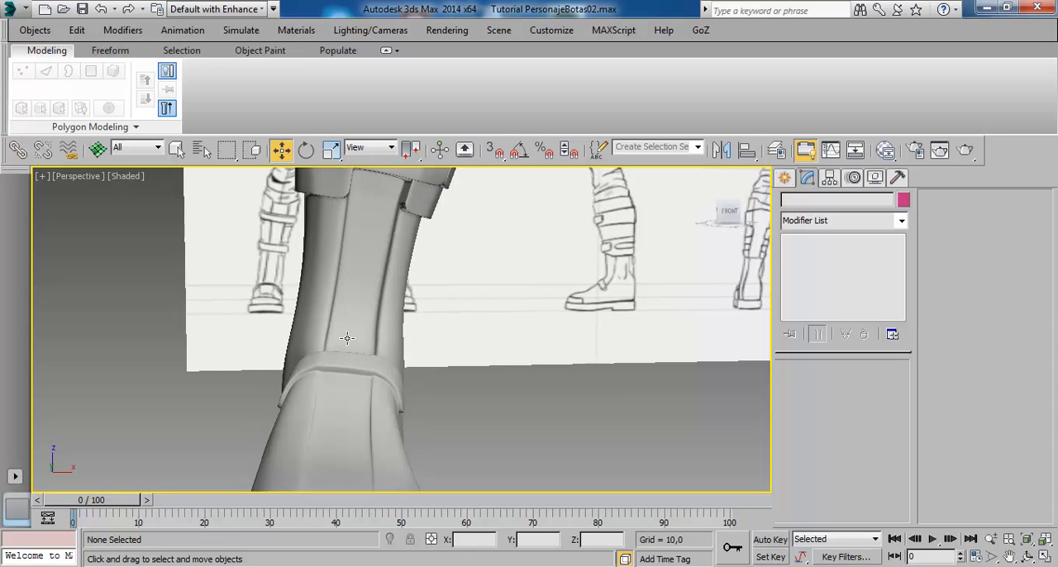
middle_click_drag(385, 255, 363, 342, "alt")
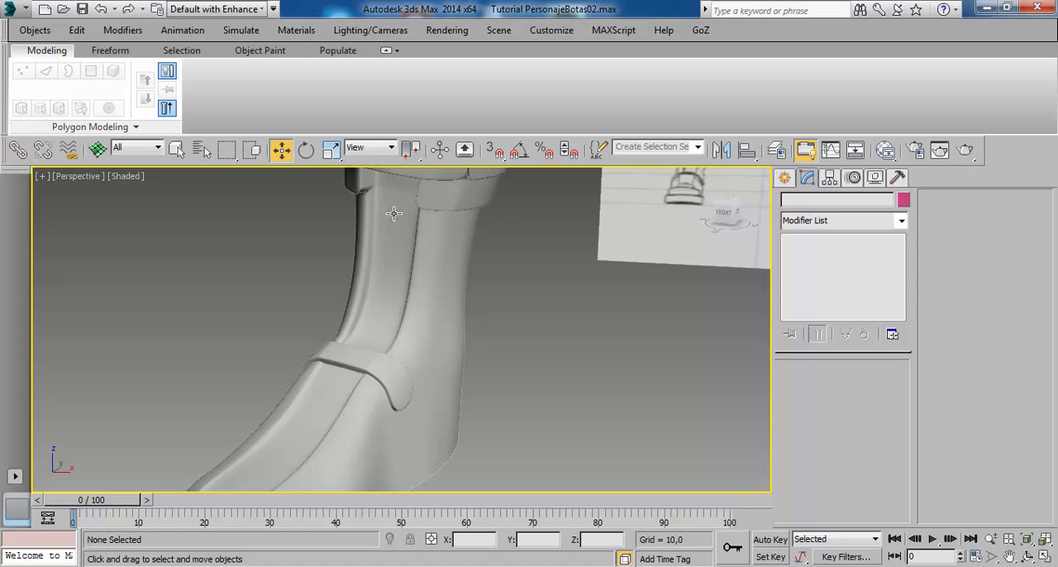
middle_click_drag(432, 285, 411, 311, "alt")
- Select the boot and turn off NURMS smoothing to show the base mesh around the ankle band
left_click(425, 309)
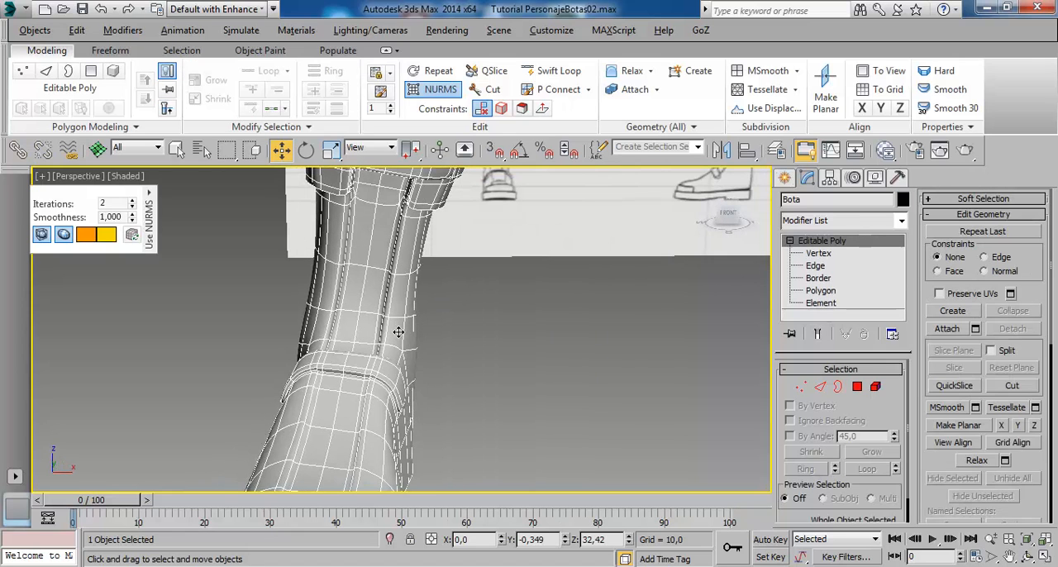
left_click(440, 88)
scroll(378, 337, "up", 5)
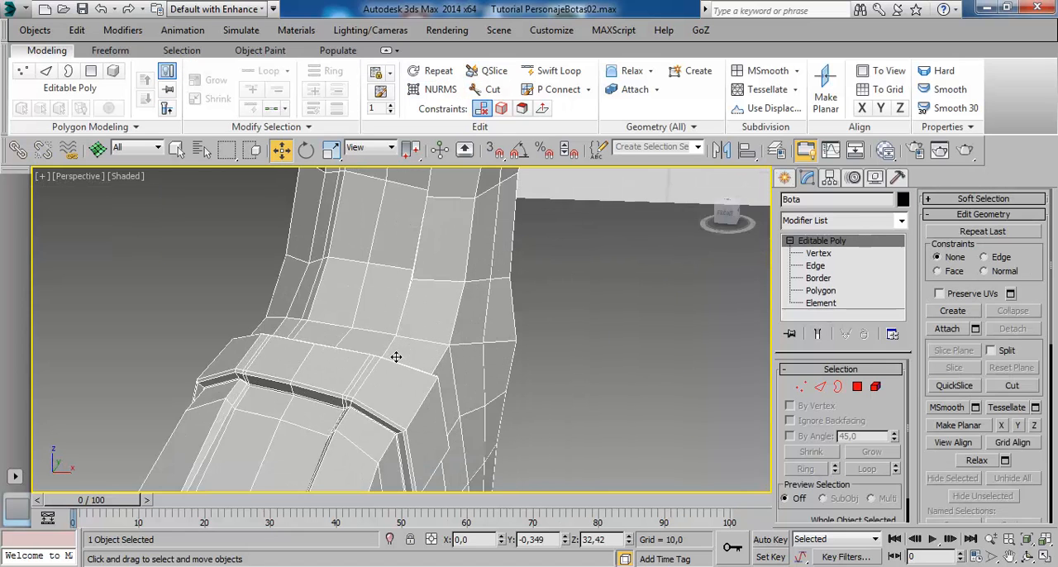
middle_click_drag(415, 324, 654, 349, "alt")
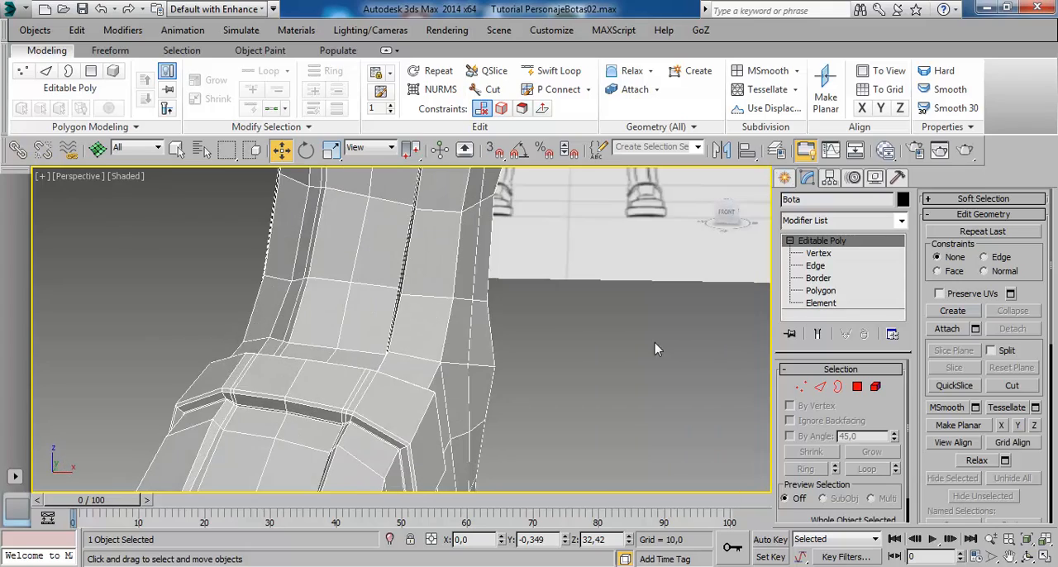
- Select the two shin-strip polygons just above the ankle band and the two tall ones below the calf strap, skipping the row between
left_click(822, 290)
left_click(352, 308)
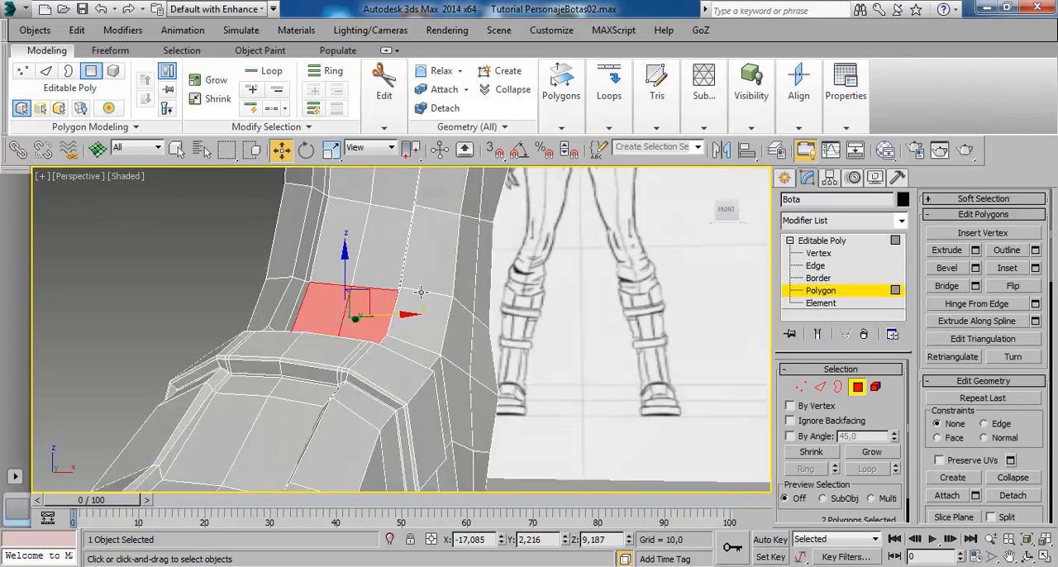
mouse_move(420, 292)
middle_mouse_down("alt")
mouse_move(438, 287)
mouse_move(422, 282)
mouse_move(471, 314)
mouse_move(438, 265)
mouse_move(378, 211)
mouse_move(358, 246)
mouse_move(396, 219)
middle_mouse_up("alt")
left_click(366, 233)
left_click(393, 252, "ctrl")
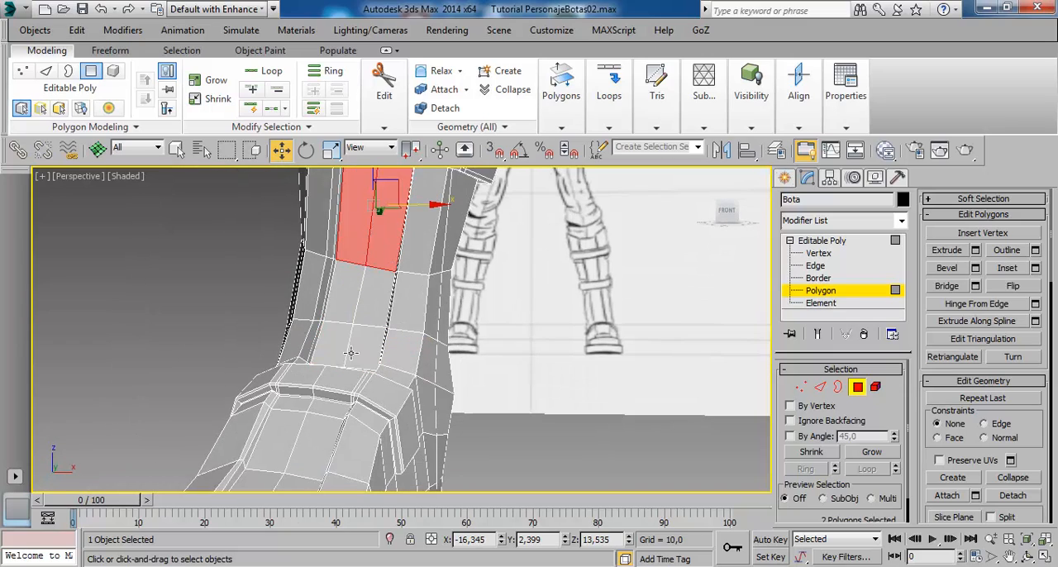
left_click(343, 352, "ctrl")
left_click(360, 355, "ctrl")
- Extrude the four selected shin-strip polygons with a height of 0,8
mouse_move(506, 348)
middle_mouse_down("alt")
mouse_move(479, 350)
mouse_move(490, 377)
mouse_move(399, 393)
mouse_move(528, 395)
middle_mouse_up("alt")
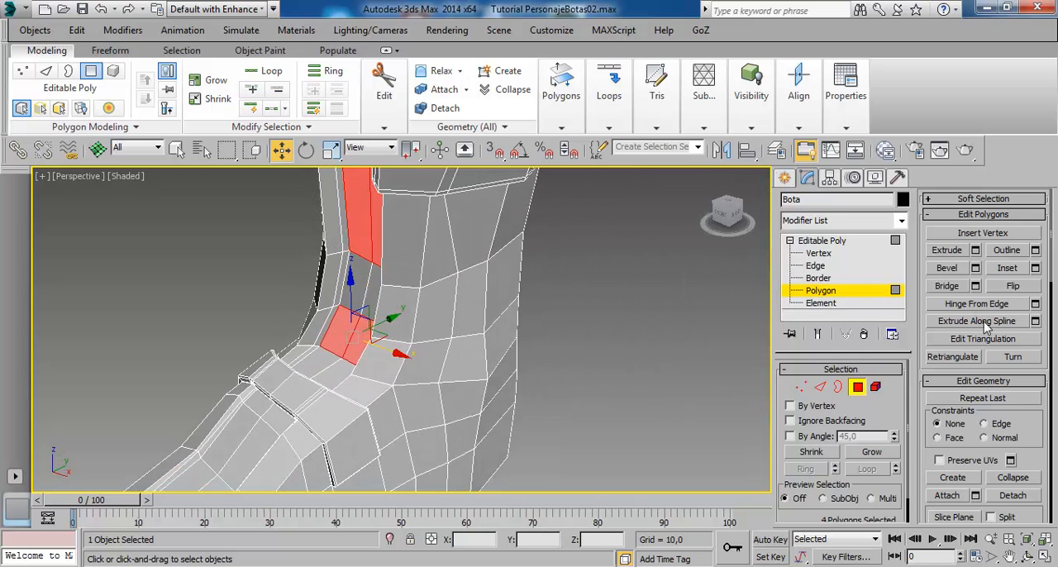
left_click(975, 250)
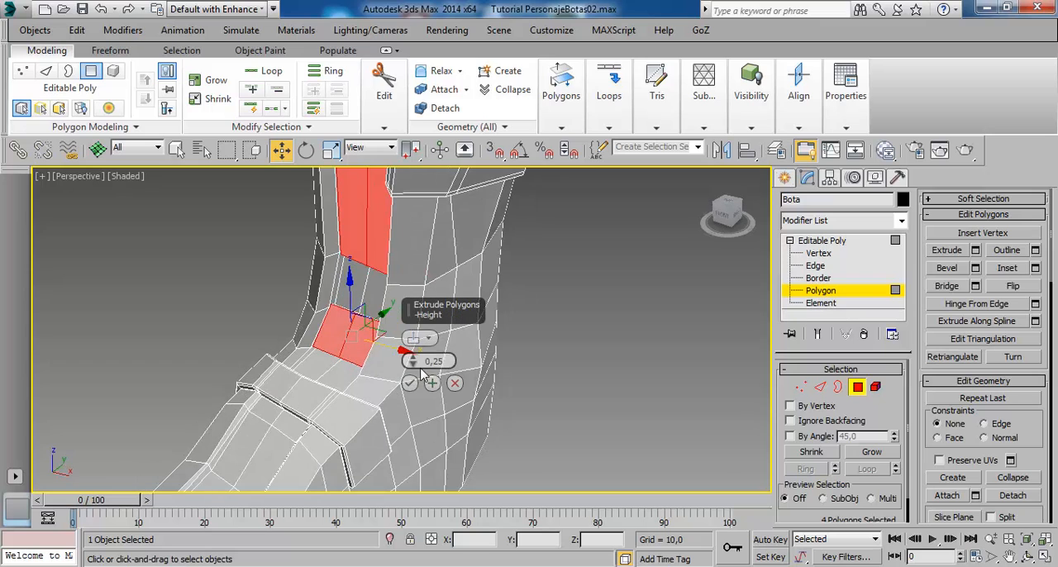
left_click_drag(413, 361, 418, 367)
middle_click_drag(361, 387, 462, 393, "alt")
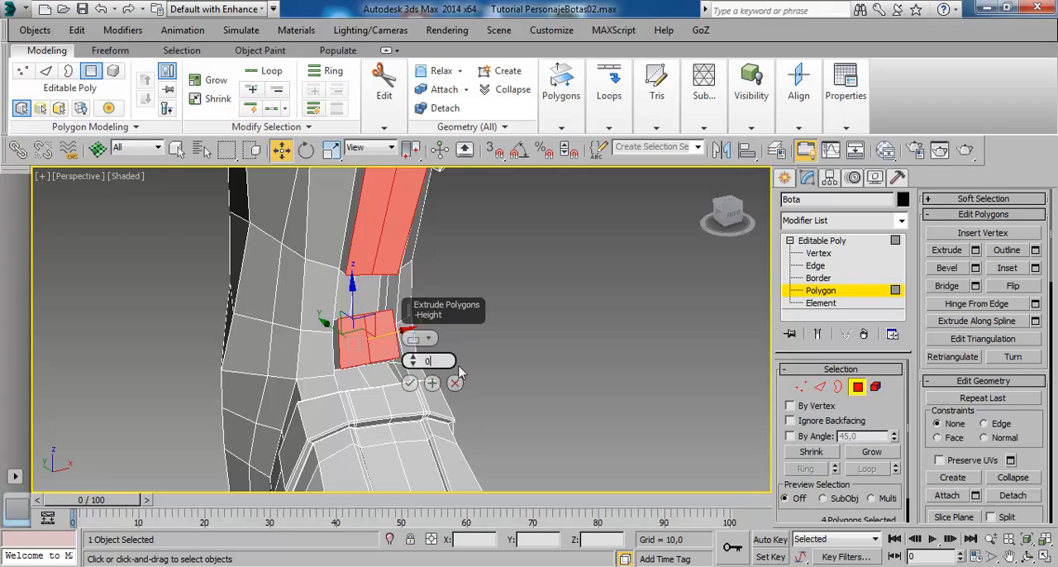
key("Return")
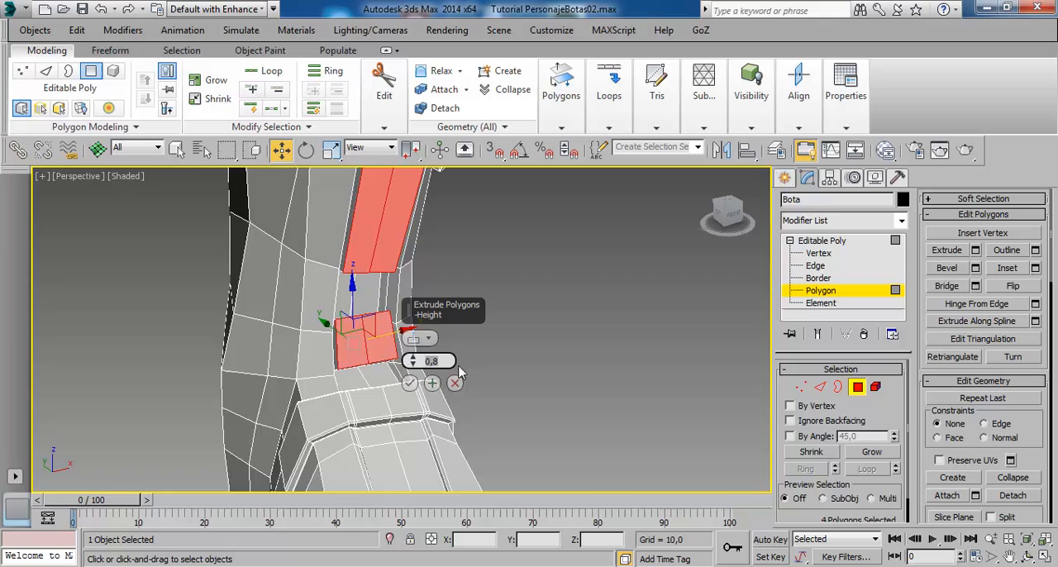
left_click(410, 383)
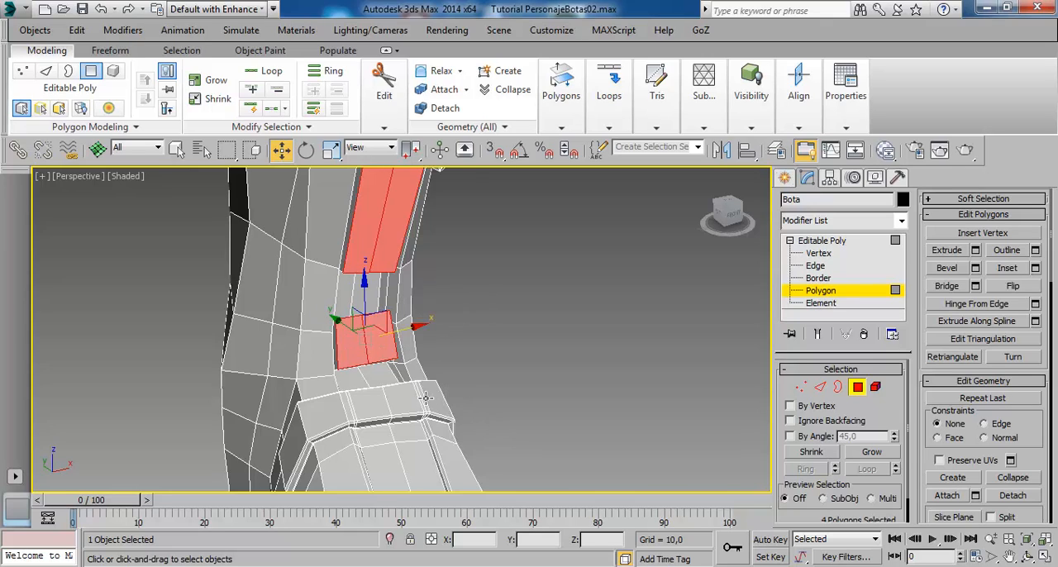
- Leave polygon editing, turn on NURMS smoothing and compare the extruded shin pads with the reference drawings
left_click(845, 240)
left_click(438, 89)
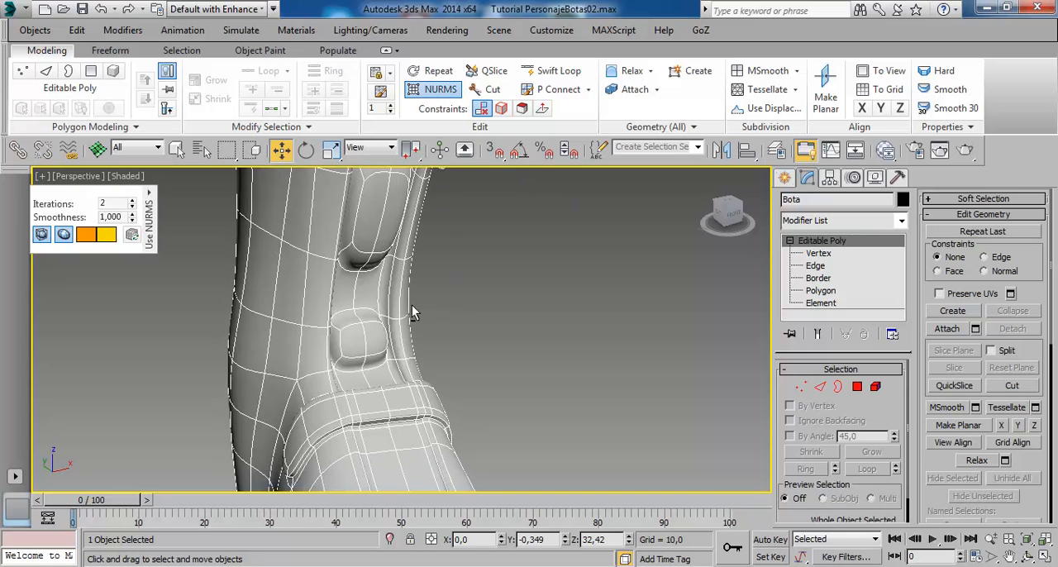
middle_click_drag(412, 305, 366, 291, "alt")
scroll(330, 287, "down", 3)
left_click(460, 356)
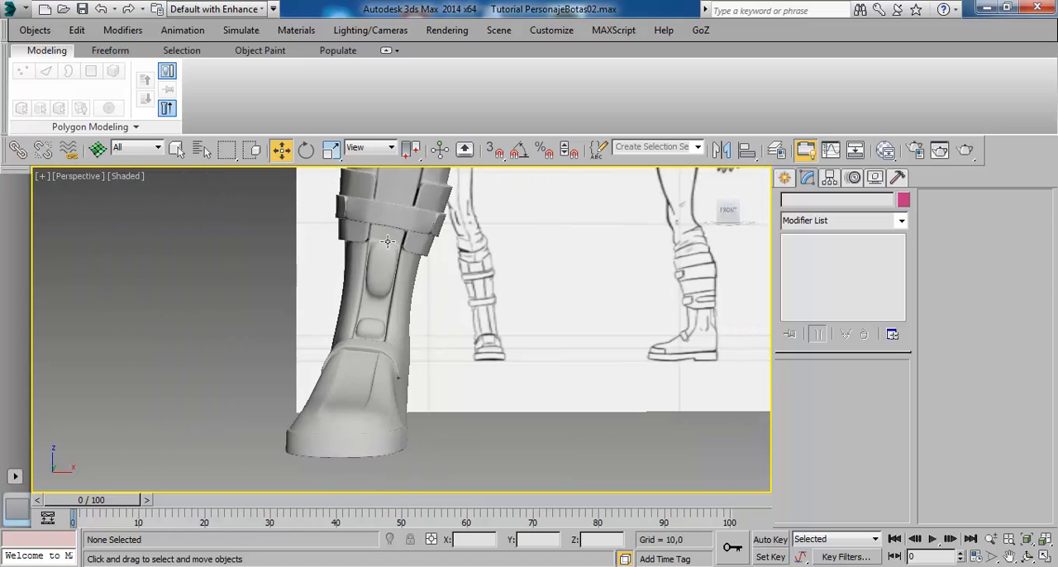
middle_click_drag(387, 240, 431, 326, "alt")
scroll(370, 329, "up", 4)
- Select the boot, turn off NURMS smoothing and undo the extrusion of the shin-strip polygons
left_click(431, 326)
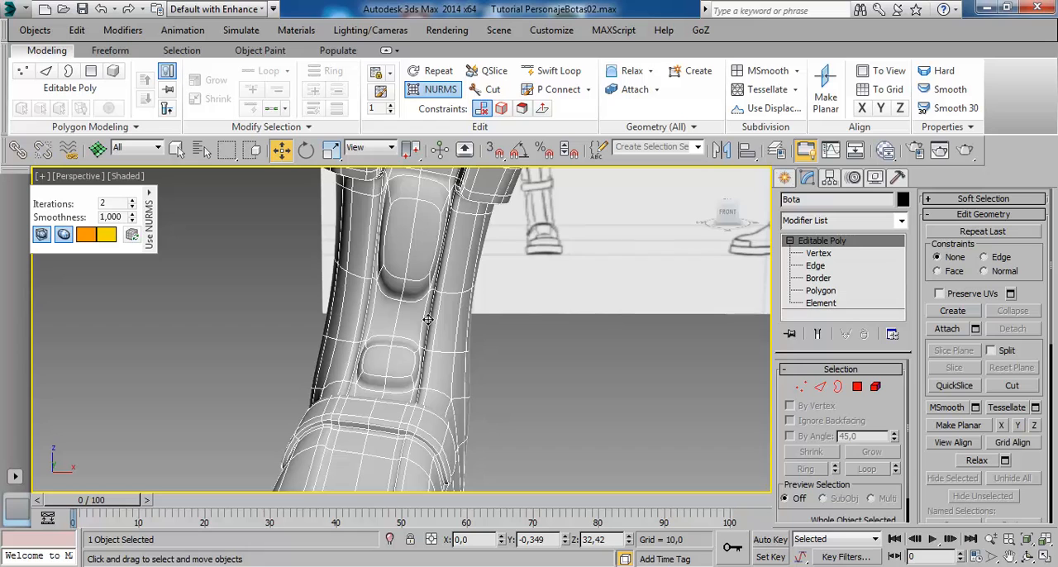
key("ctrl+d")
left_click(431, 318)
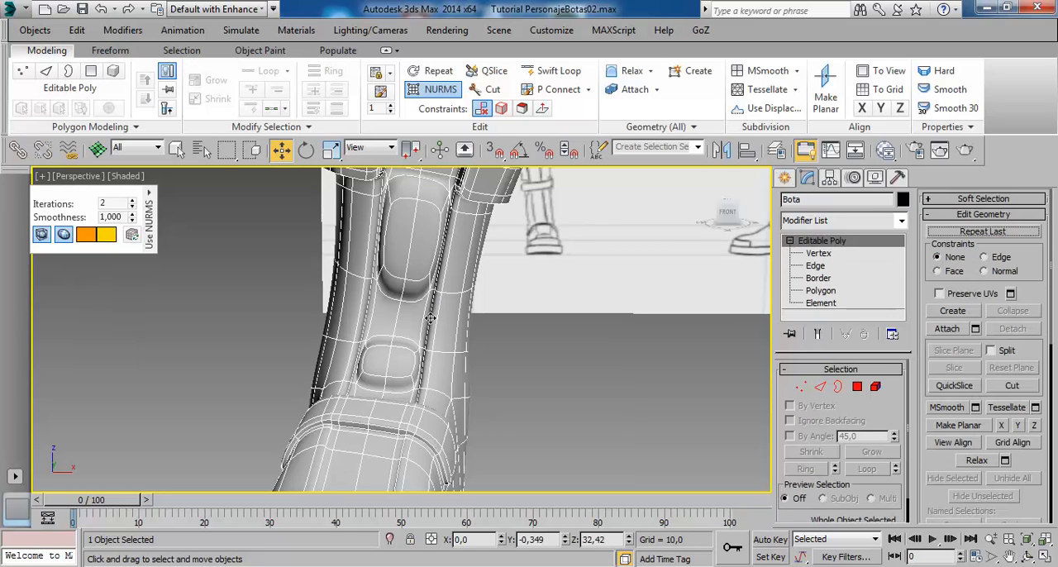
middle_click_drag(469, 298, 464, 262, "alt")
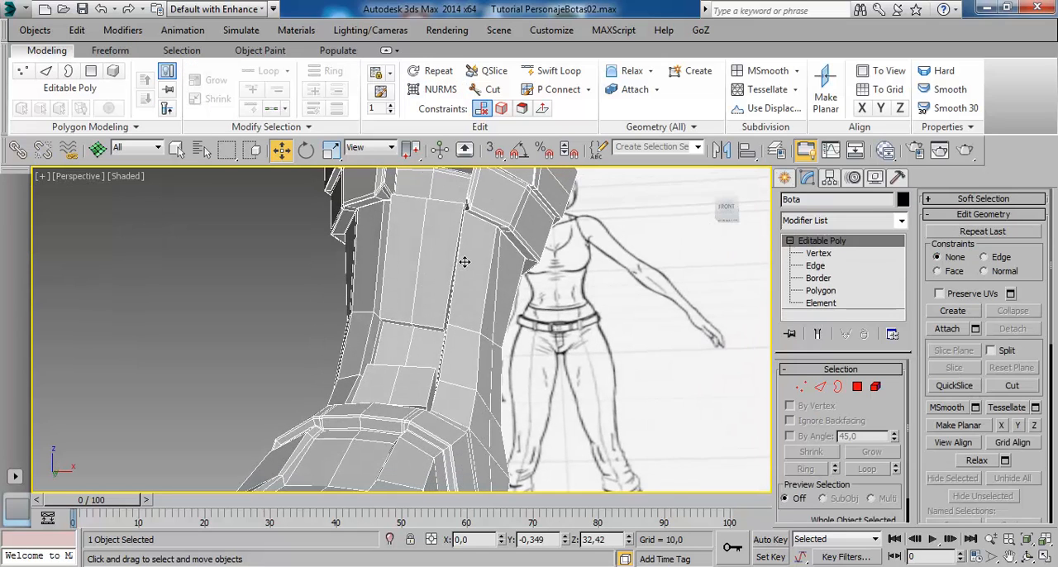
mouse_move(429, 306)
middle_mouse_down("alt")
mouse_move(491, 333)
mouse_move(468, 344)
middle_mouse_up("alt")
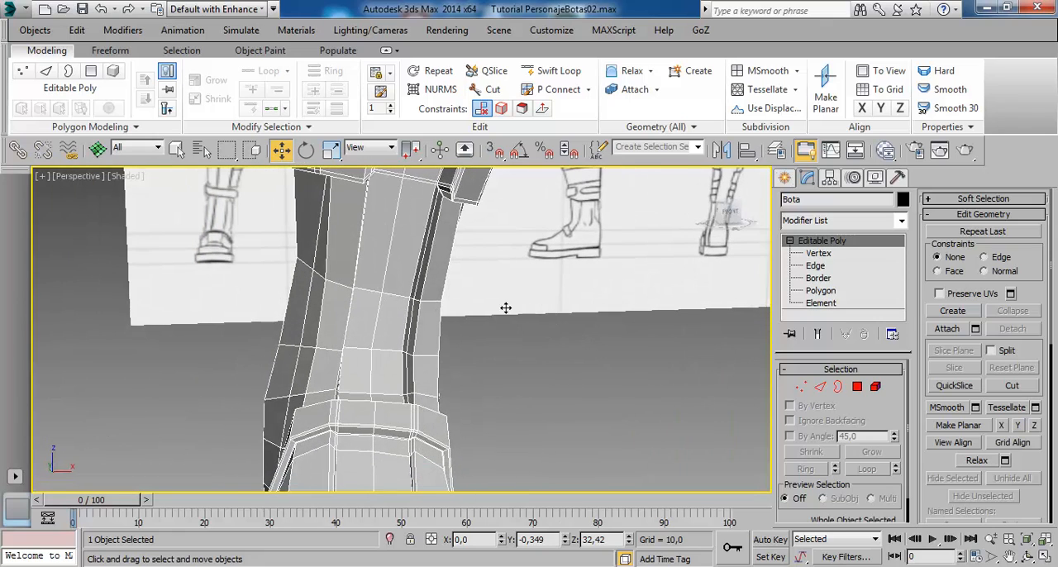
left_click(818, 291)
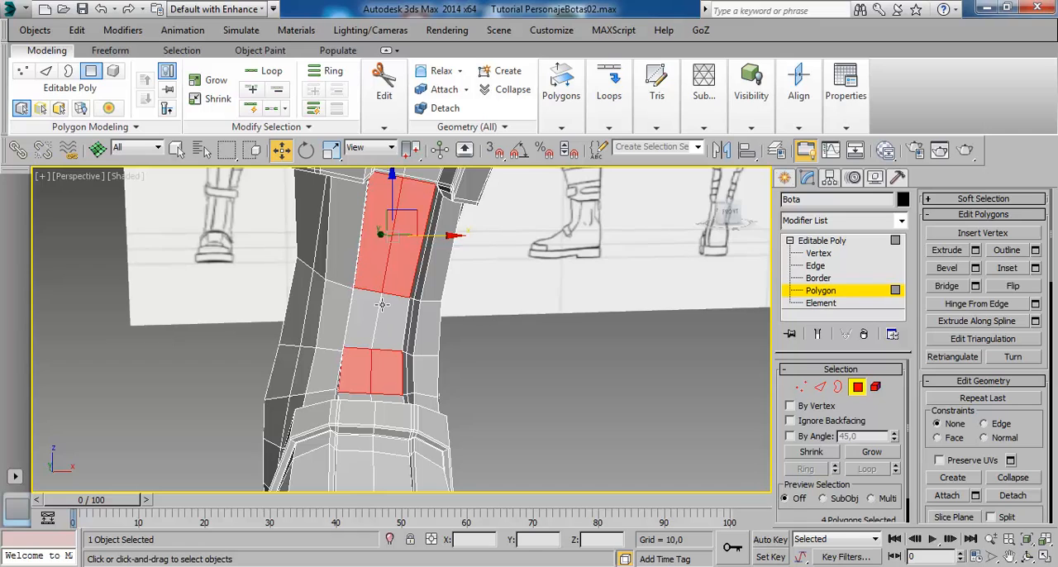
left_click(371, 288)
left_click(409, 288, "ctrl")
middle_click_drag(546, 328, 483, 323, "alt")
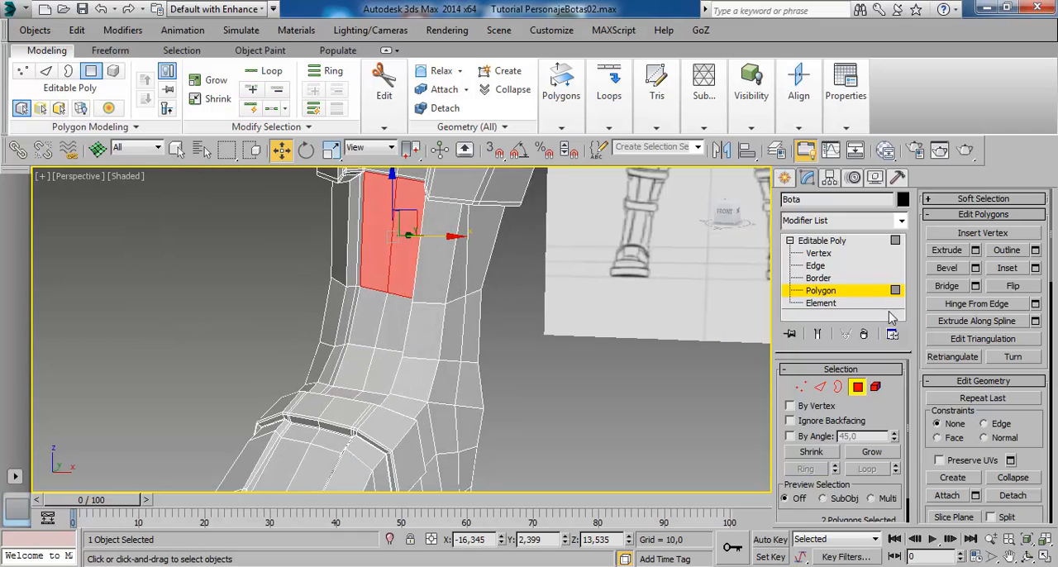
left_click(947, 251)
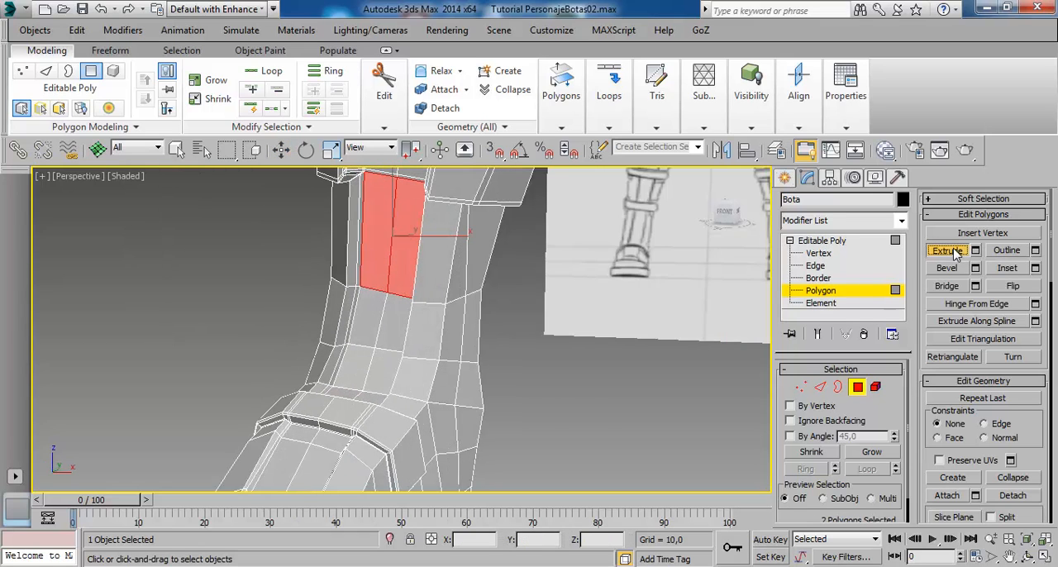
key("ctrl+z")
right_click(610, 270)
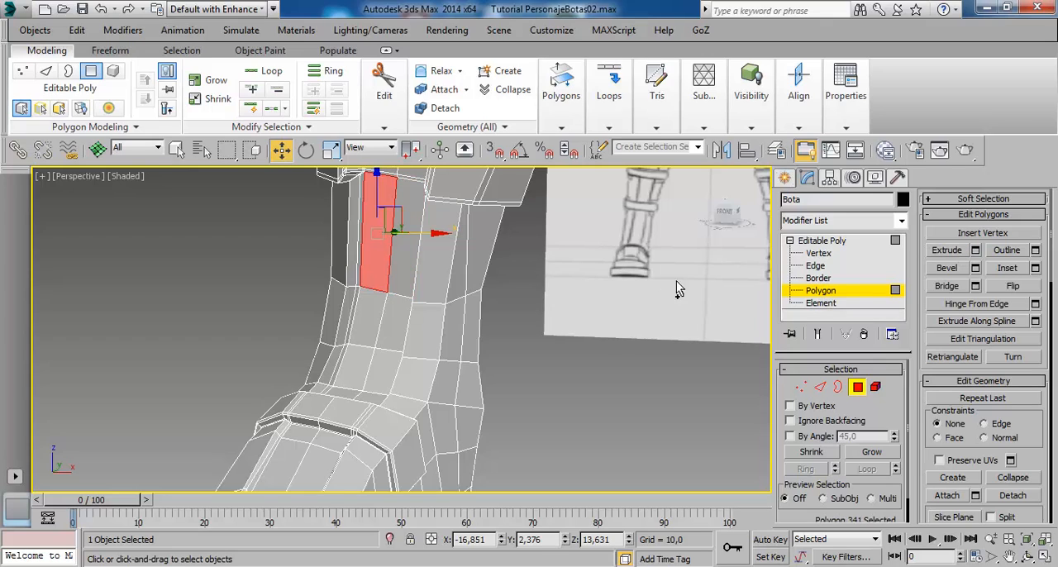
- Extrude the two tall shin-strip polygons below the calf strap with a height of 0,9
key("ctrl+z")
key("ctrl+z")
key("ctrl+z")
left_click(974, 251)
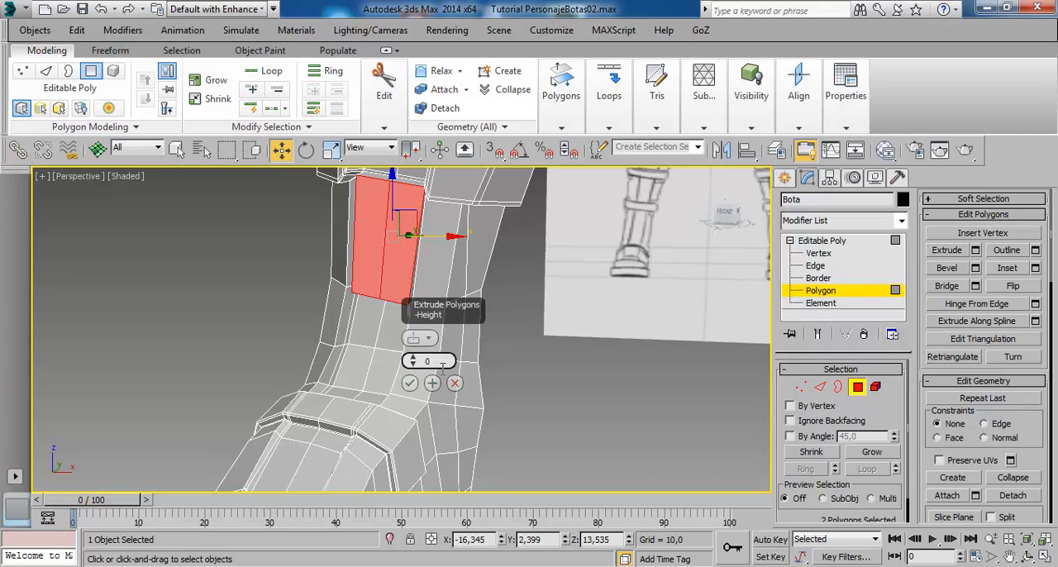
key("Return")
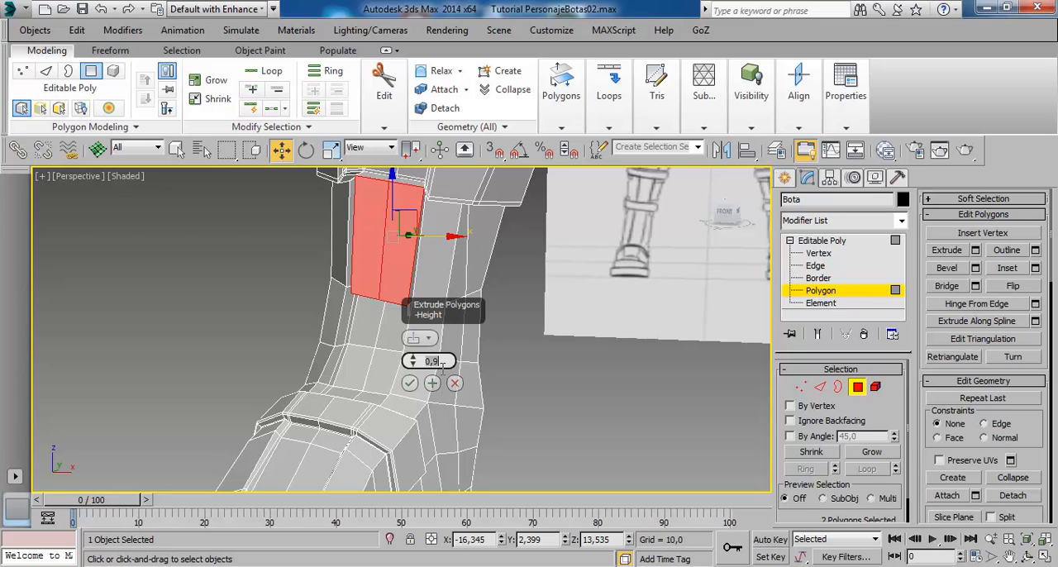
middle_click_drag(388, 355, 403, 364, "alt")
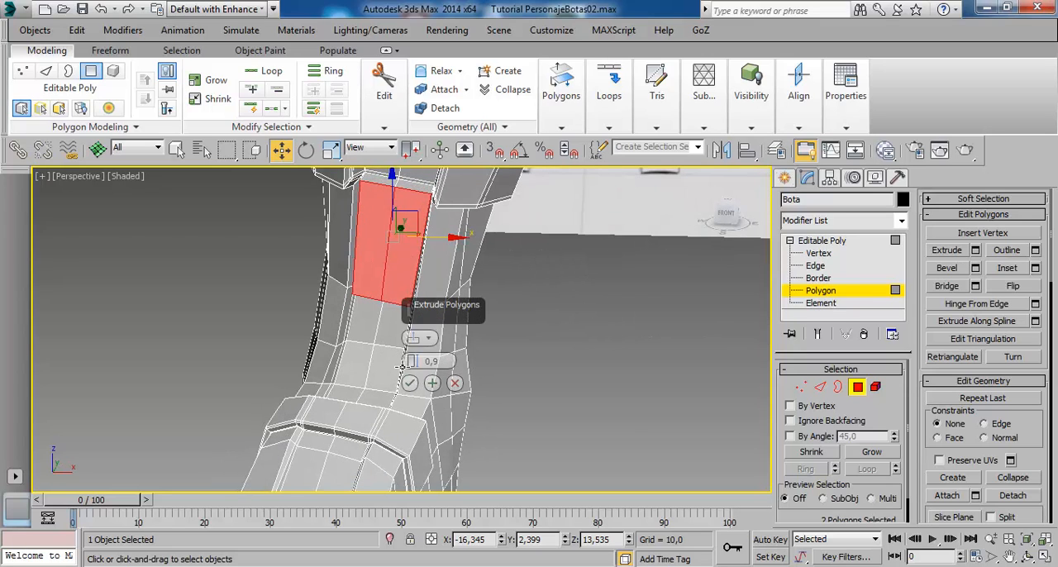
- Extrude the four shin-strip polygons between the tall upper pad and the ankle band with a height of 0,9
left_click(371, 335)
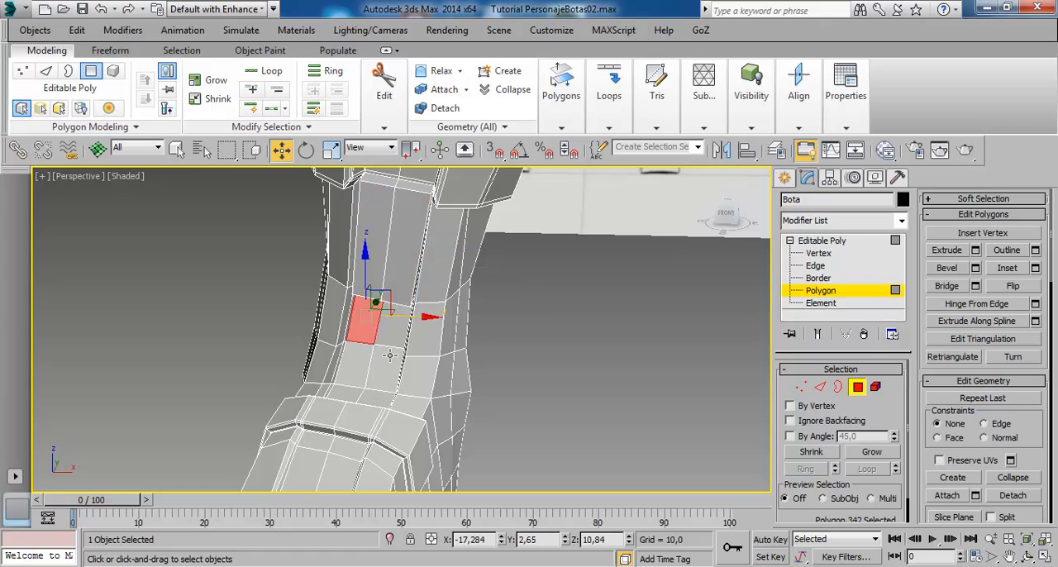
left_click(389, 339, "ctrl")
left_click(388, 370, "ctrl")
left_click(362, 366, "ctrl")
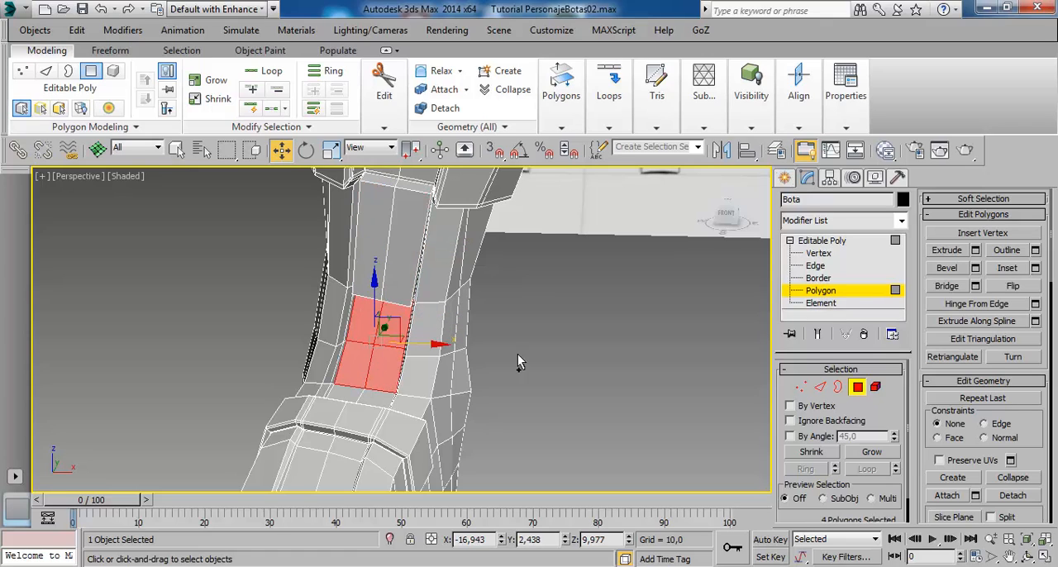
left_click(975, 251)
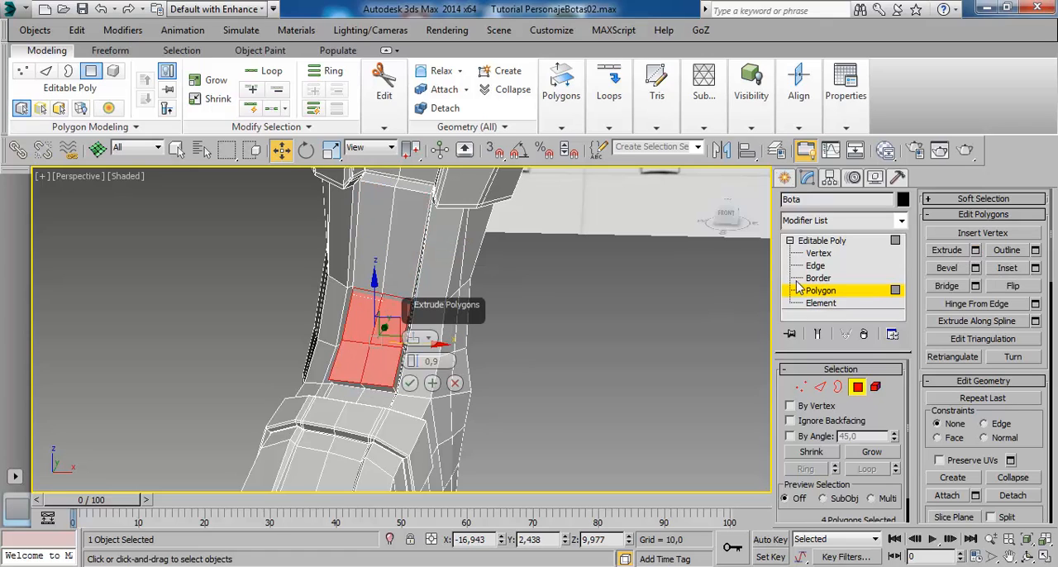
left_click(410, 384)
- Slide the three front vertices along the upper shin pad's lower border upward, using the Edge constraint
middle_click_drag(478, 336, 552, 338, "alt")
scroll(438, 339, "up", 3)
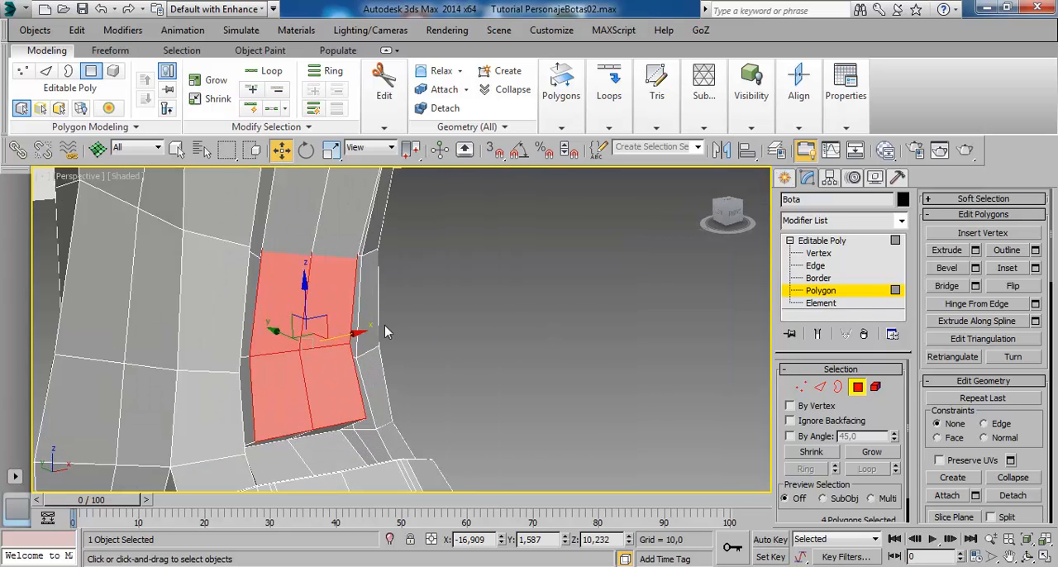
left_click(817, 253)
scroll(289, 265, "up", 2)
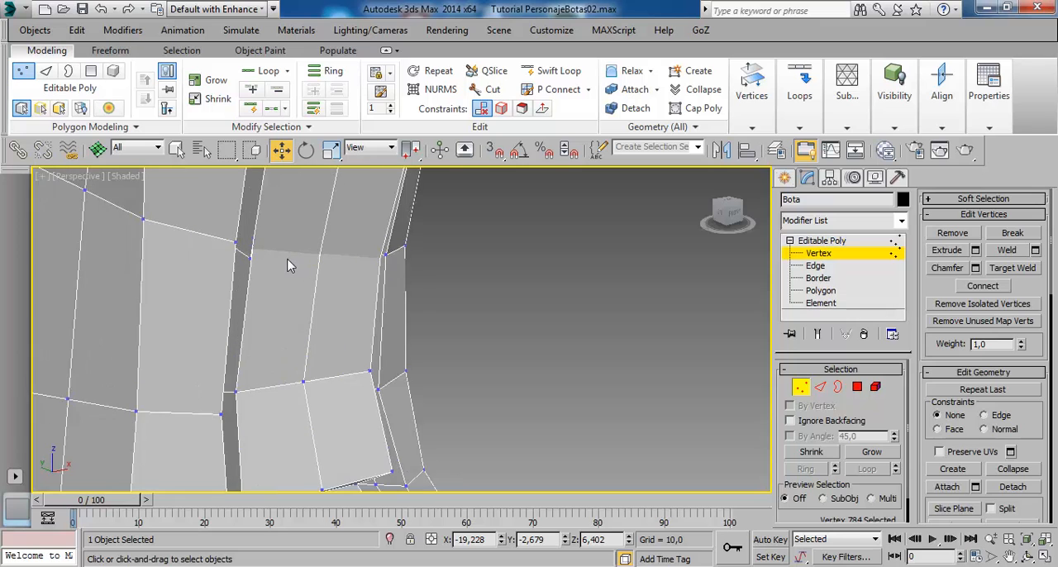
middle_click_drag(285, 266, 329, 260, "alt")
left_click(321, 249)
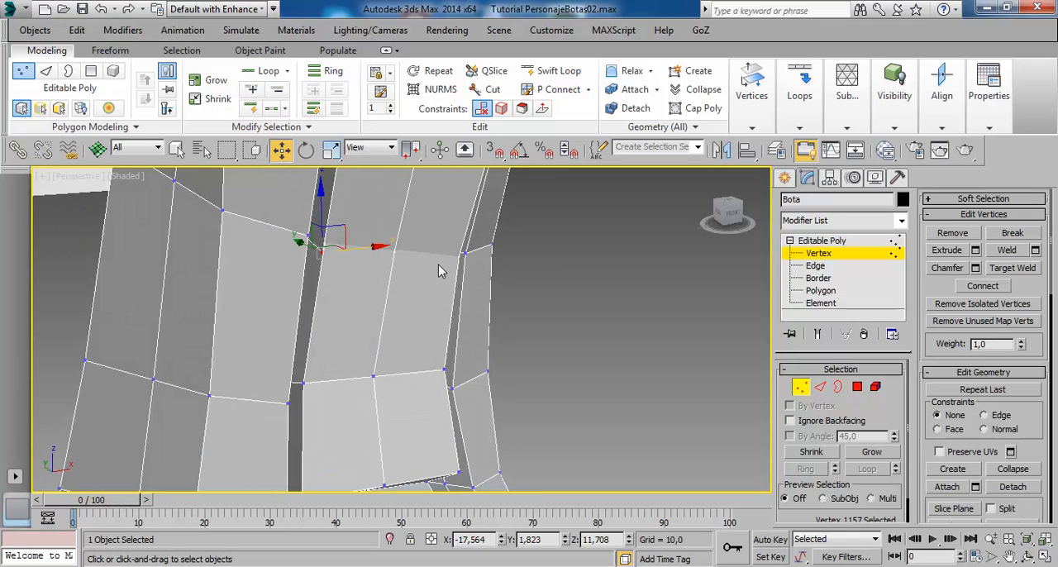
middle_click_drag(459, 266, 385, 257, "alt")
key("F3")
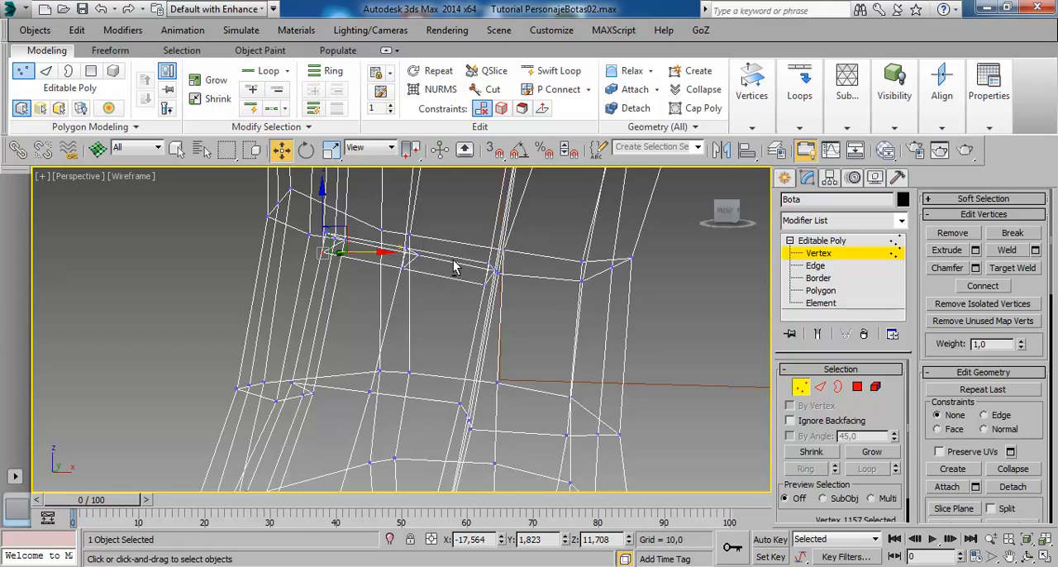
middle_click_drag(453, 266, 436, 287, "alt")
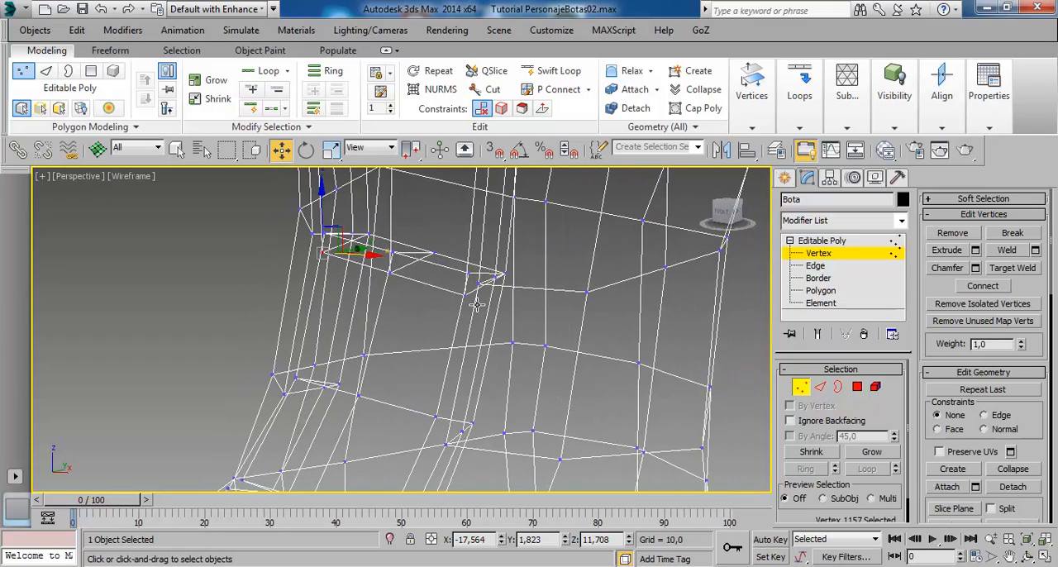
left_click(466, 296, "ctrl")
middle_click_drag(468, 357, 422, 289, "alt")
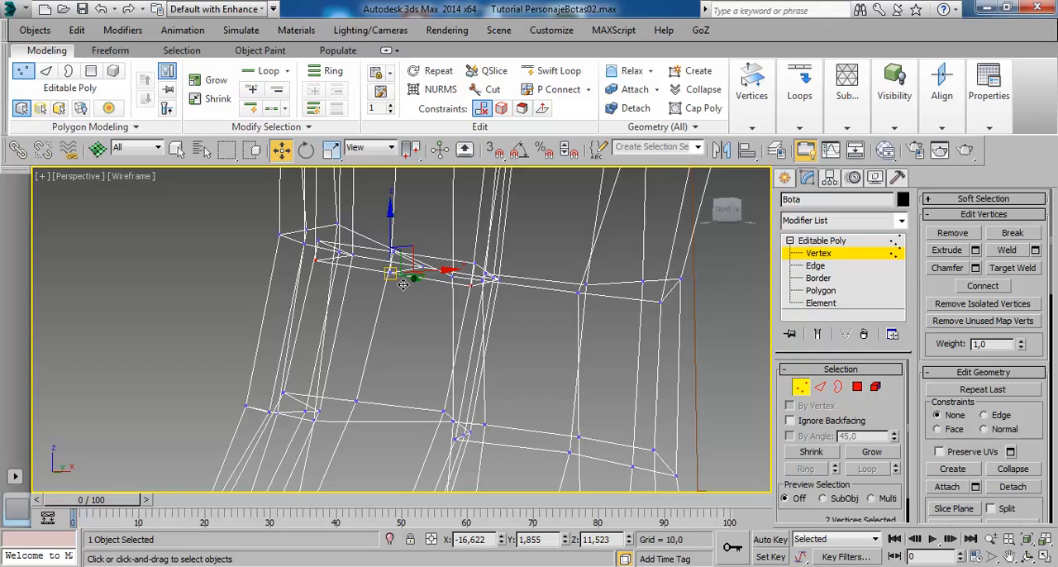
left_click(391, 272, "ctrl")
left_click_drag(401, 237, 407, 198)
right_click(404, 206)
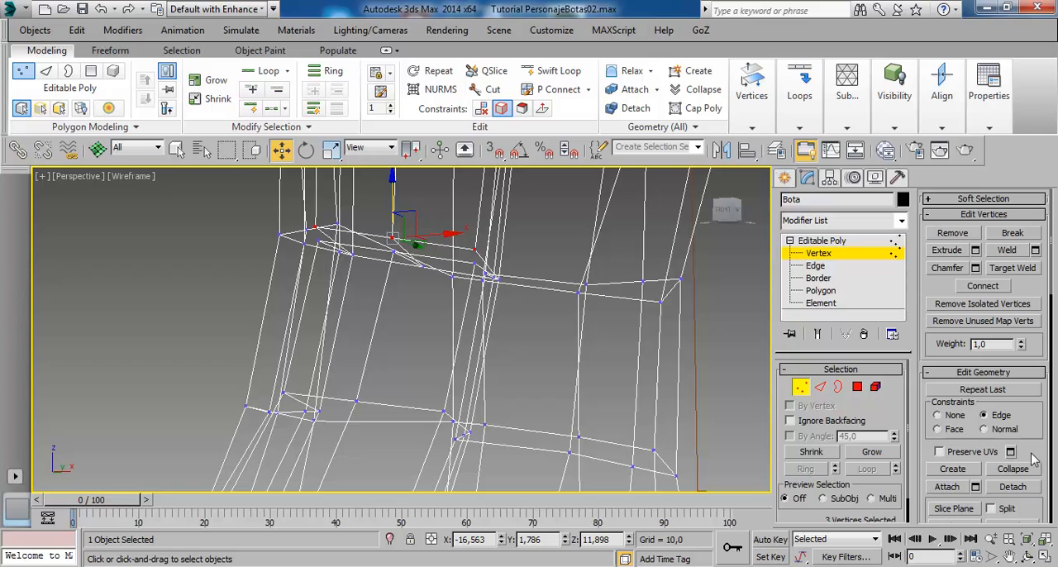
- Slide the lower shin pad's two upper front edges down under the Edge constraint to widen the gap between the pads
left_click(825, 268)
left_click(382, 260)
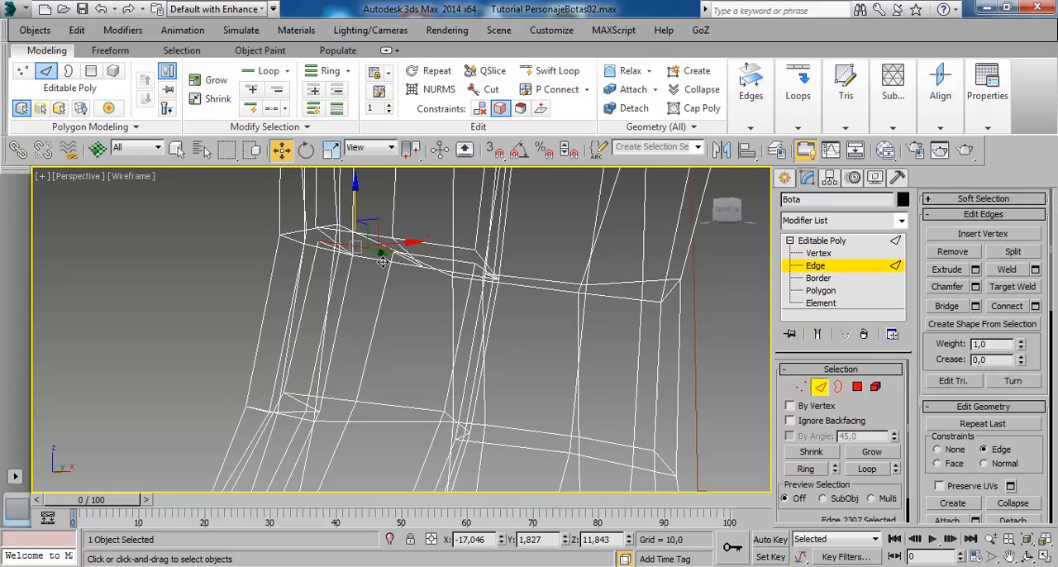
left_click(453, 273, "ctrl")
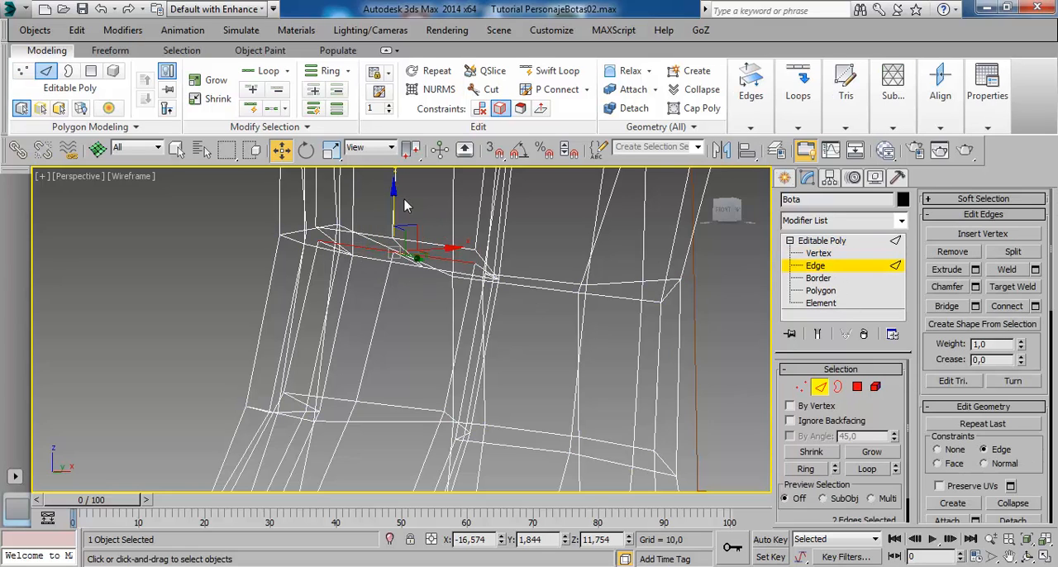
left_click_drag(404, 210, 398, 230)
left_click(814, 241)
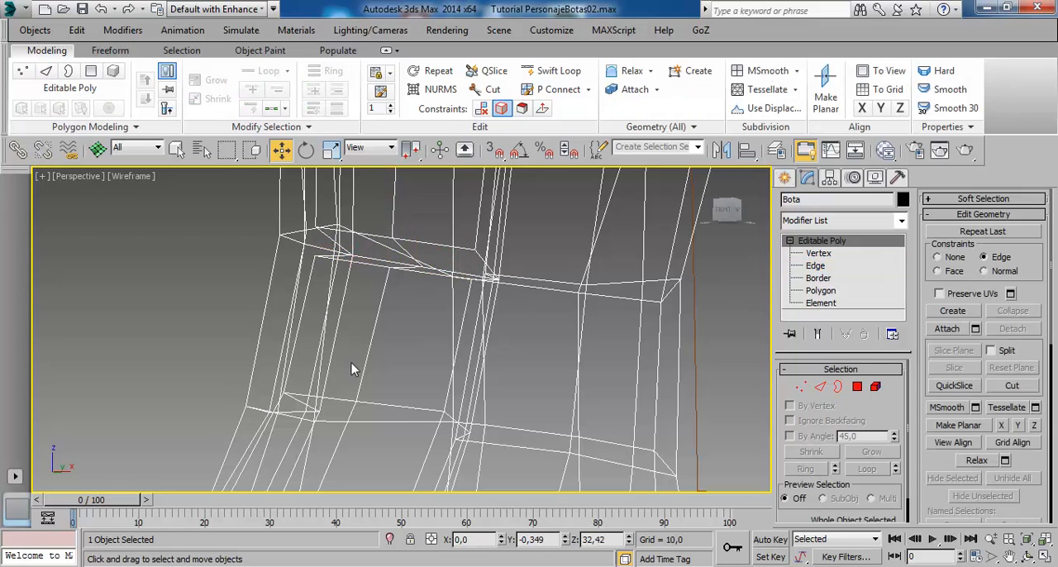
key("F3")
scroll(382, 347, "down", 3)
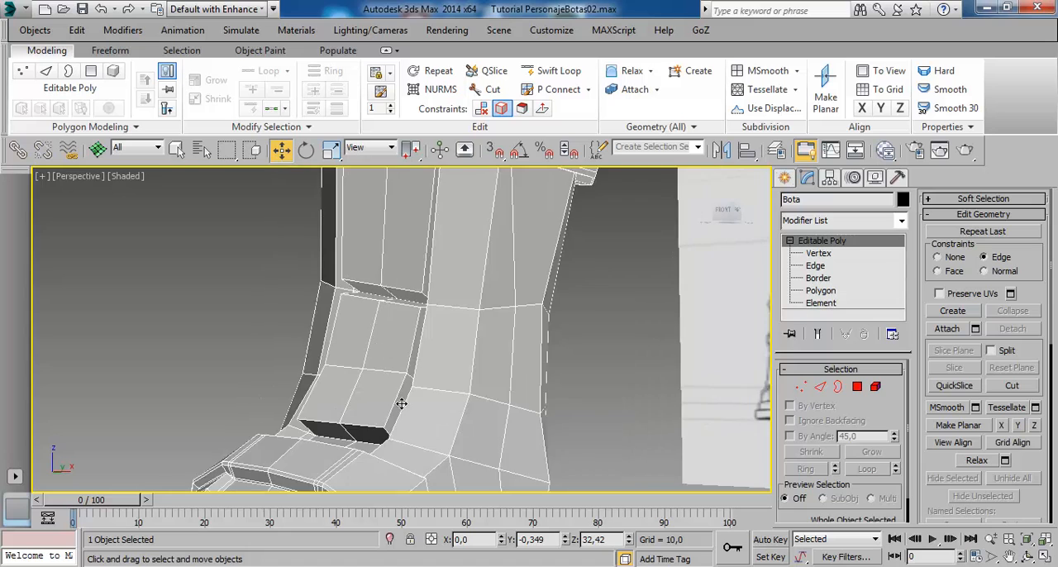
- Preview the boot with NURMS smoothing, inspect the two shin pads up close, and return to the unsmoothed mesh
mouse_move(401, 404)
middle_mouse_down("alt")
mouse_move(484, 425)
mouse_move(469, 427)
middle_mouse_up("alt")
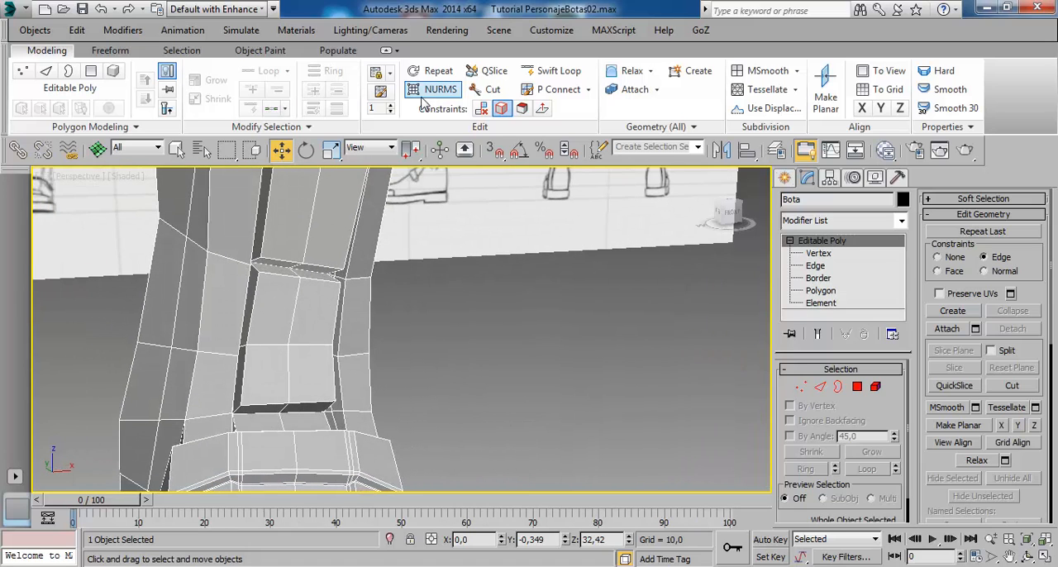
left_click(438, 91)
middle_click_drag(440, 355, 342, 364, "alt")
left_click(438, 361)
scroll(314, 326, "up", 4)
middle_click_drag(226, 340, 323, 303, "alt")
left_click(289, 286)
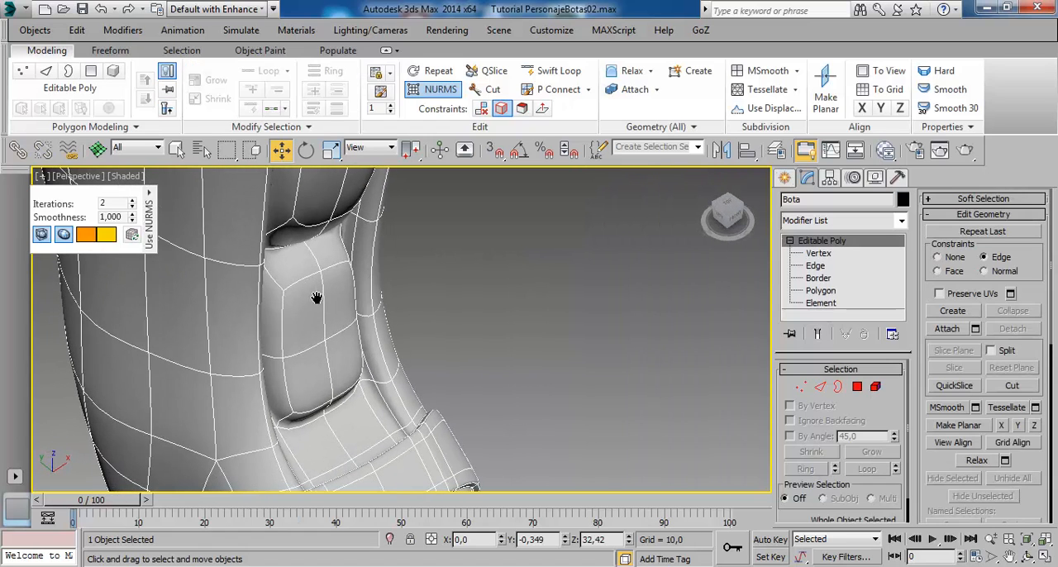
left_click(444, 92)
- Connect the ring of depth edges around the lower shin pad with 2 segments and a pinch of 80
middle_click_drag(367, 333, 329, 311, "alt")
scroll(329, 312, "up", 2)
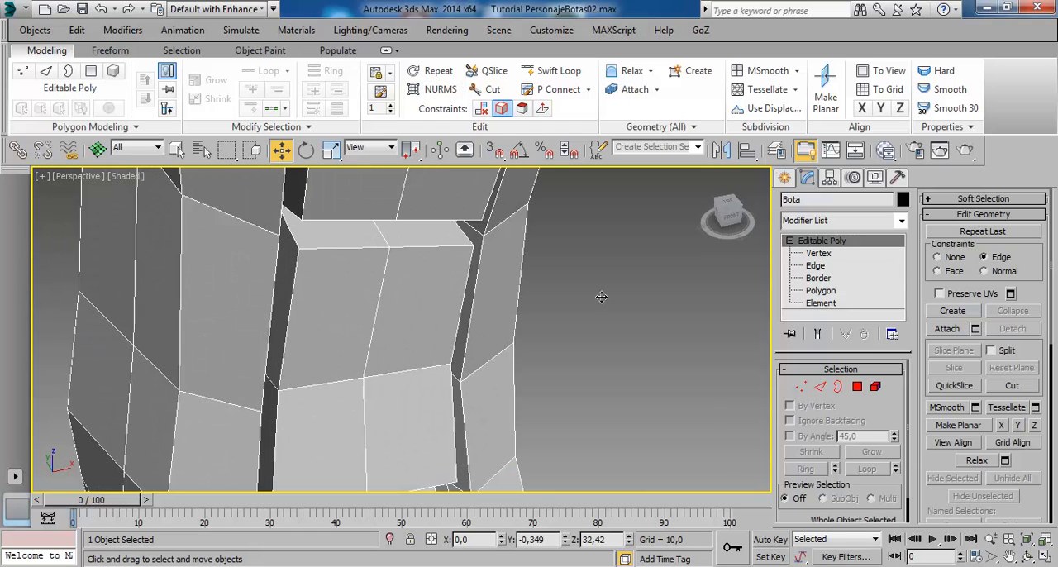
left_click(815, 265)
left_click(305, 246)
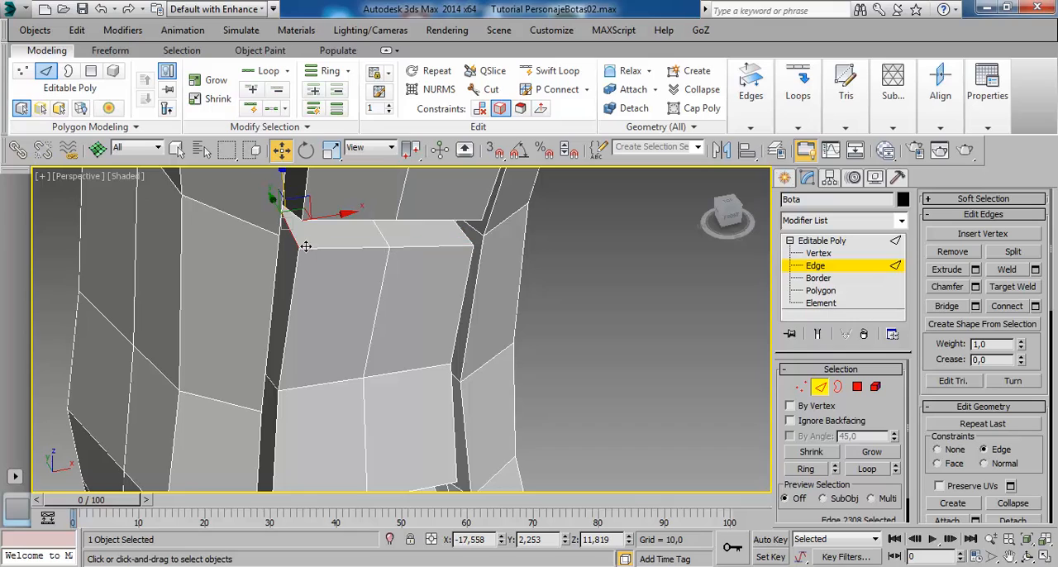
left_click(805, 469)
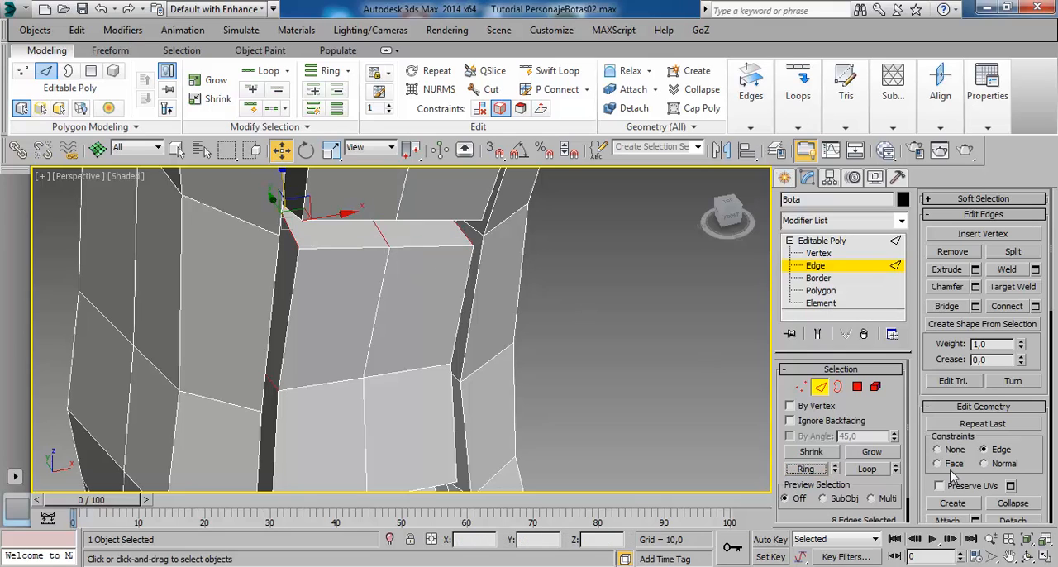
left_click(1034, 307)
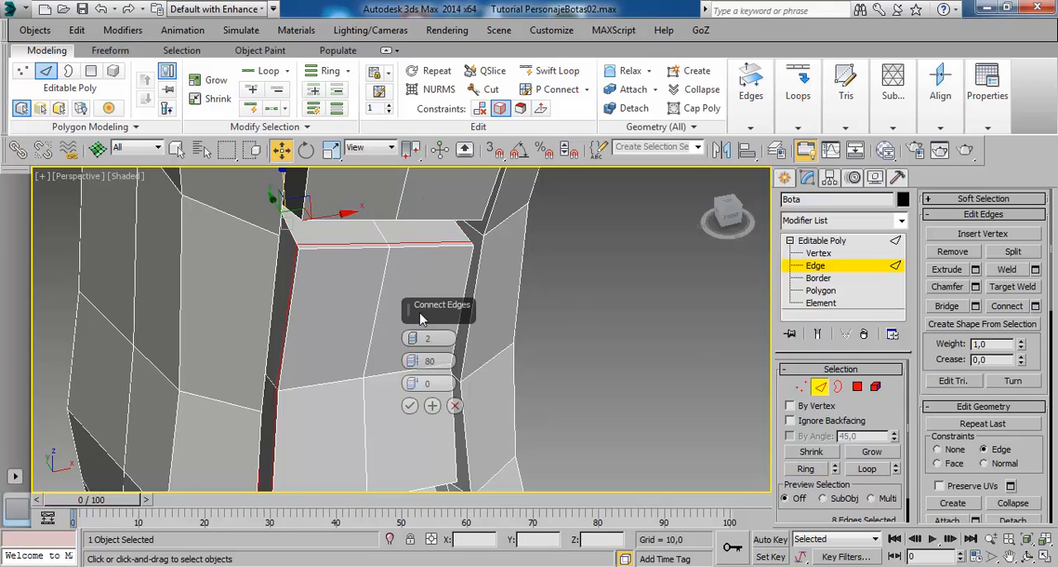
left_click(409, 405)
- Add supporting loops around the upper shin pad by connecting its ring of depth edges with 2 segments and pinch 80
middle_click_drag(404, 220, 421, 216, "alt")
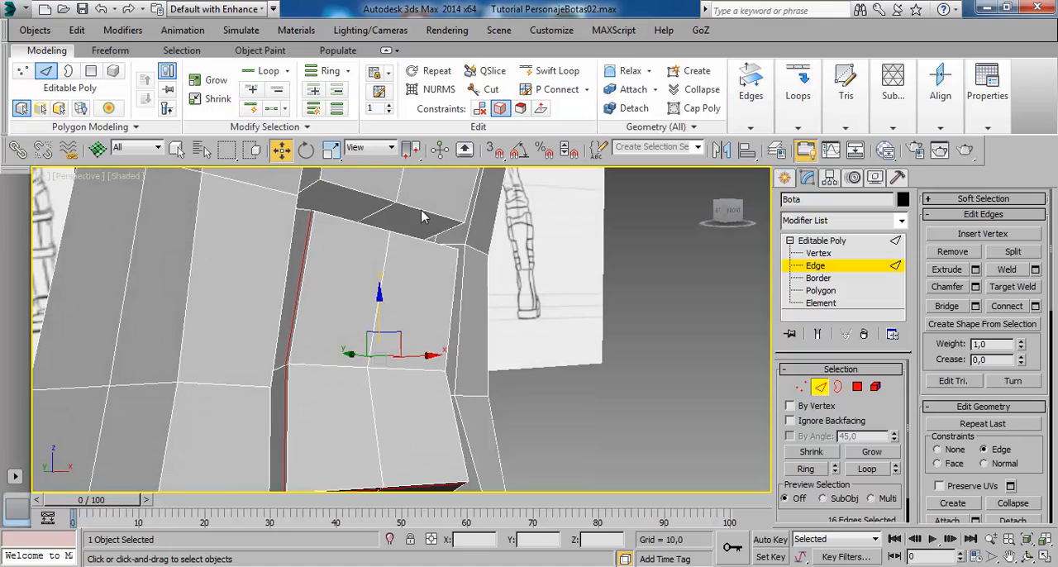
left_click(323, 201)
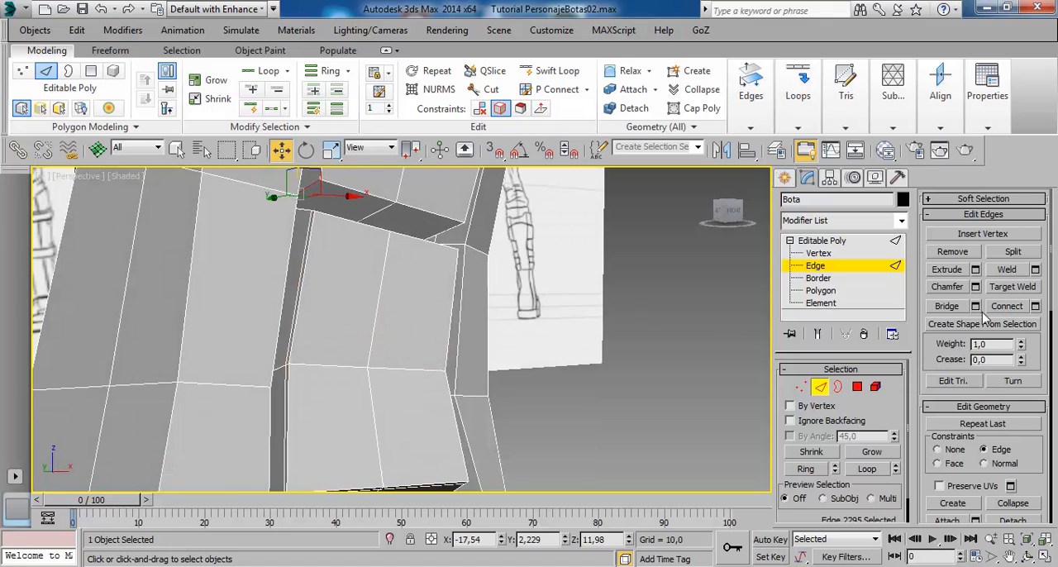
left_click(804, 468)
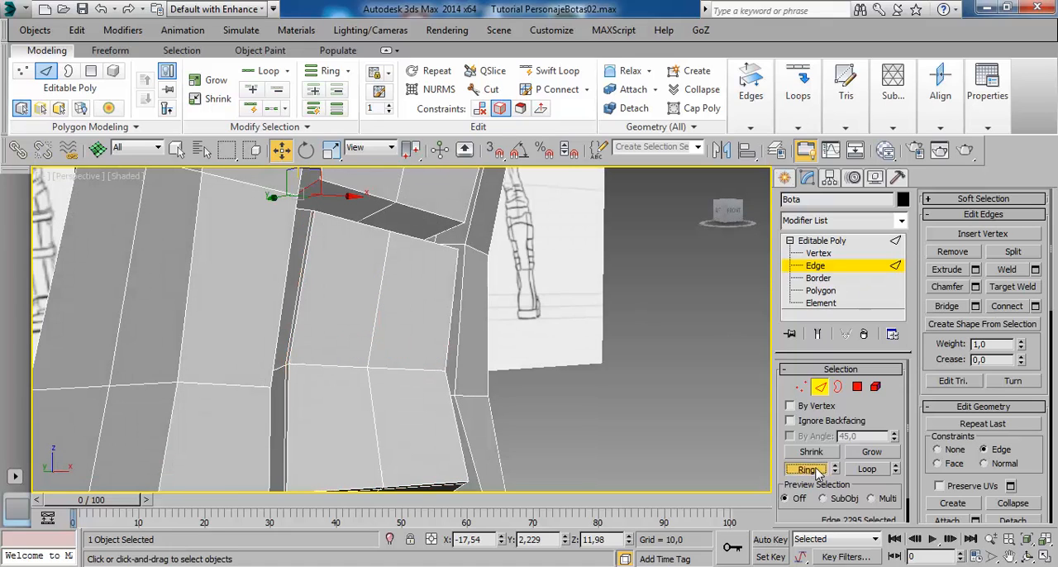
left_click(1034, 306)
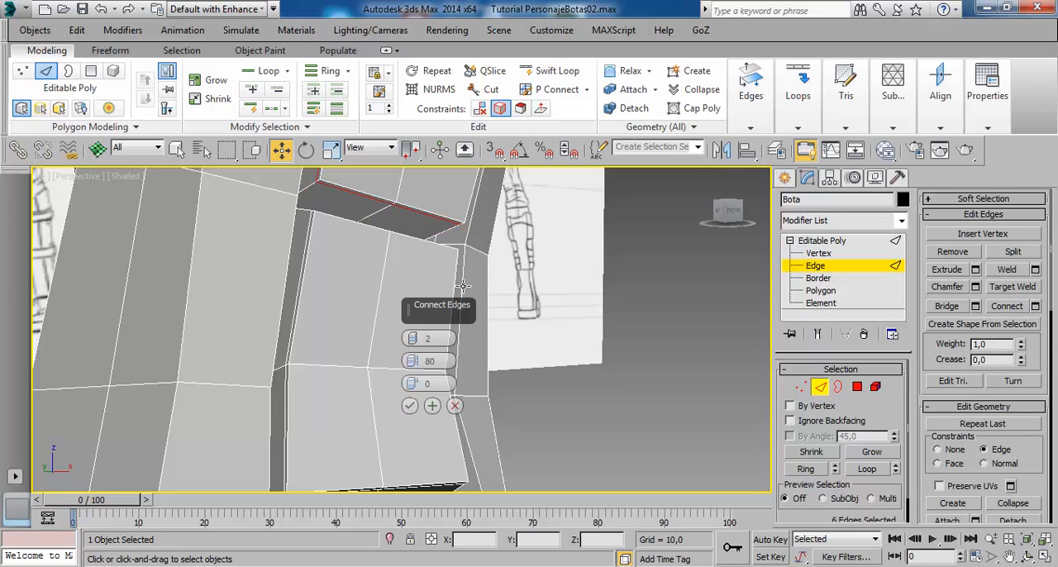
left_click(415, 406)
- Turn on NURMS smoothing, leave edge editing and deselect the boot to examine its shin pads, straps and toe against the reference drawings
scroll(462, 332, "down", 3)
scroll(463, 333, "down", 2)
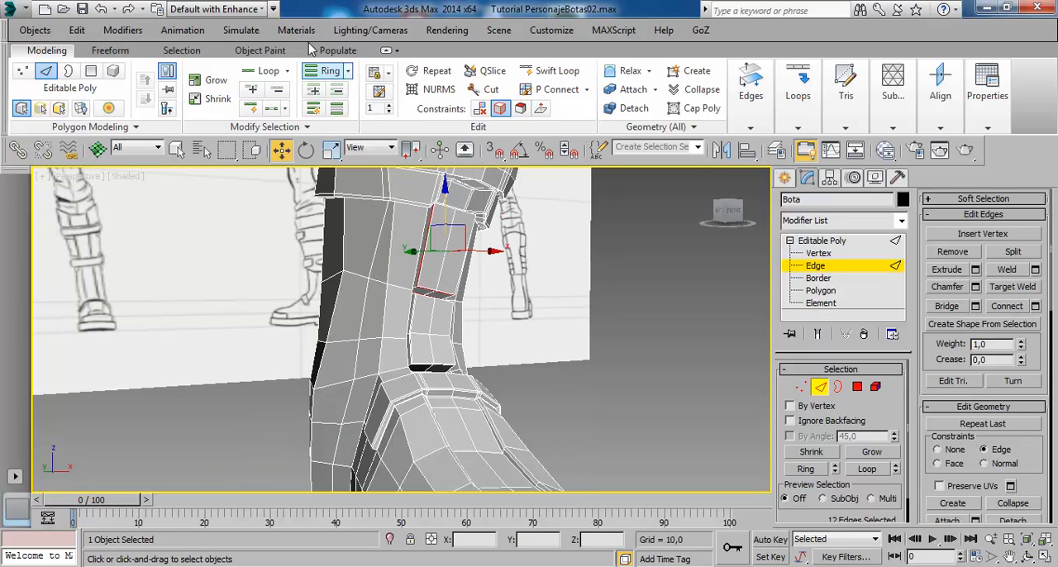
left_click(434, 89)
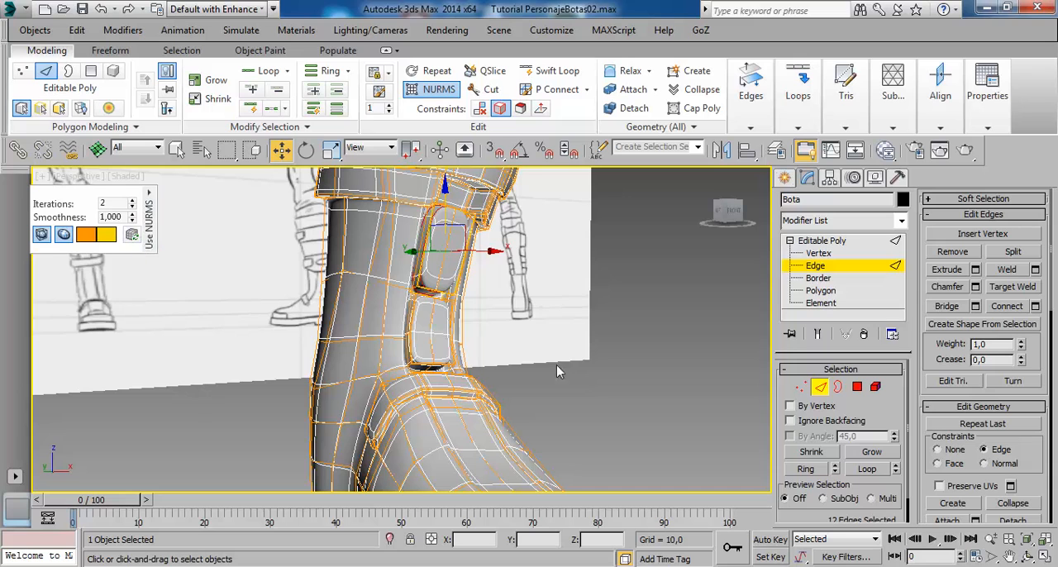
left_click(593, 415)
left_click(856, 239)
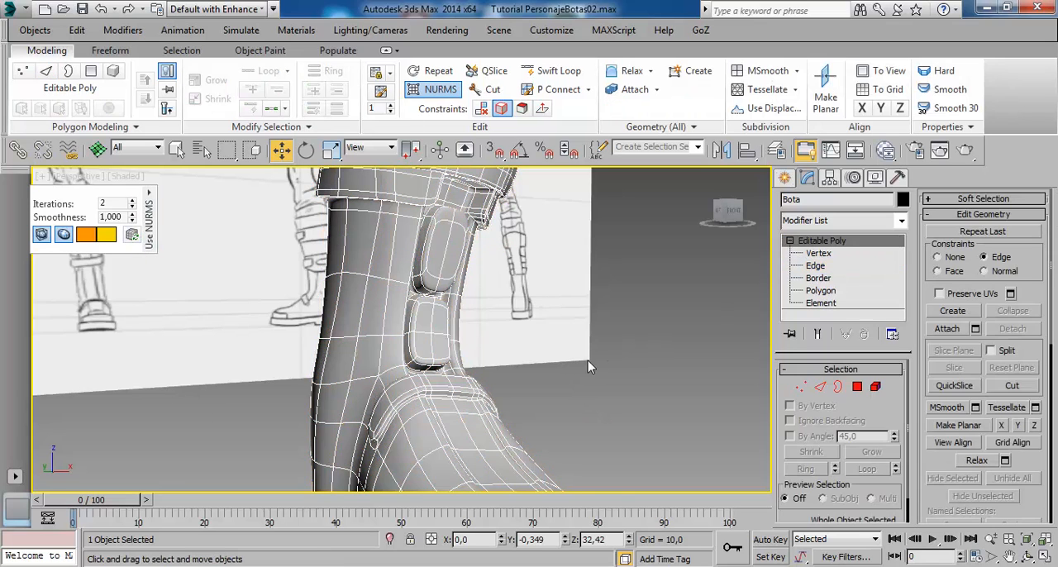
scroll(588, 360, "down", 3)
left_click(672, 398)
mouse_move(671, 398)
middle_mouse_down("alt")
mouse_move(522, 393)
mouse_move(525, 361)
mouse_move(445, 357)
middle_mouse_up("alt")
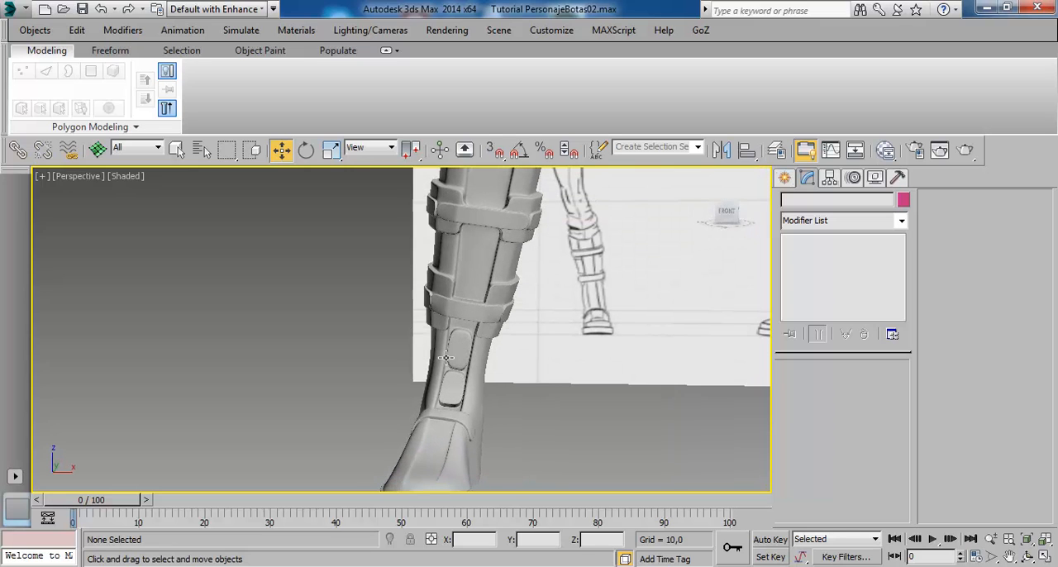
middle_click_drag(494, 261, 506, 223)
middle_click_drag(489, 303, 491, 349, "alt")
middle_click_drag(493, 412, 501, 369)
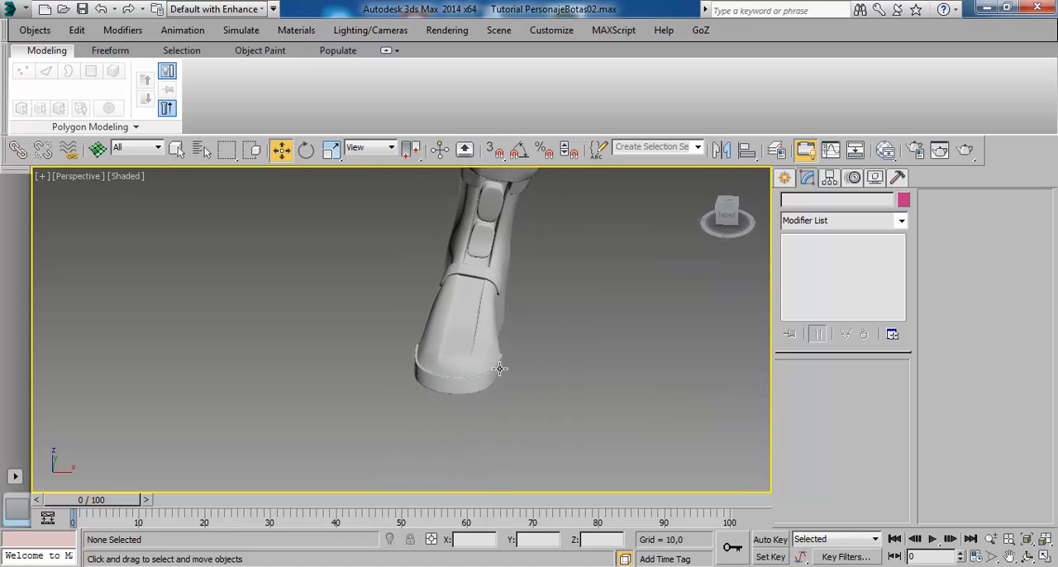
scroll(499, 365, "up", 3)
- Select the boot and turn off NURMS smoothing to work on the instep mesh below the ankle band
left_click(470, 300)
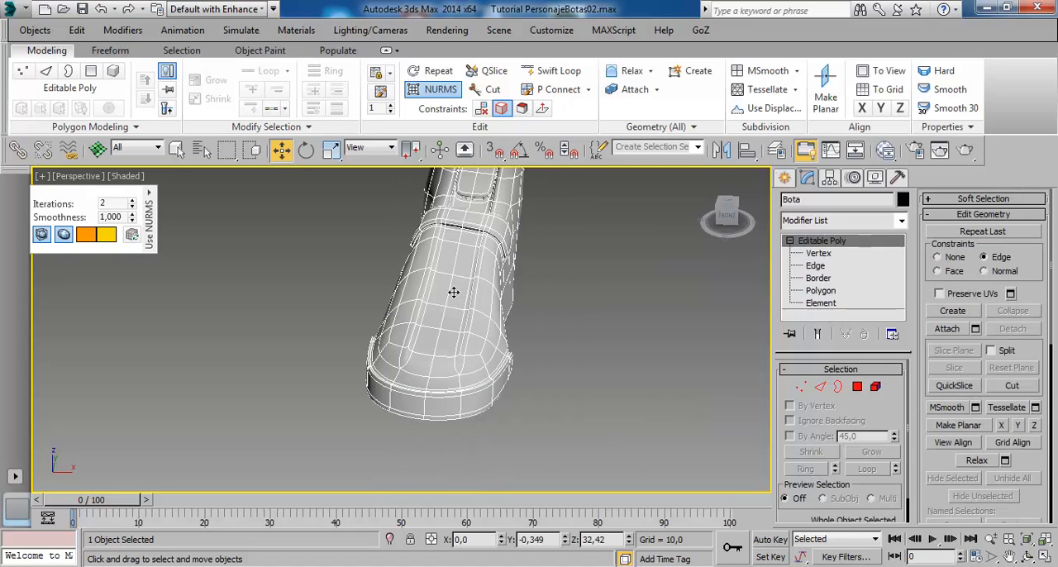
left_click(436, 89)
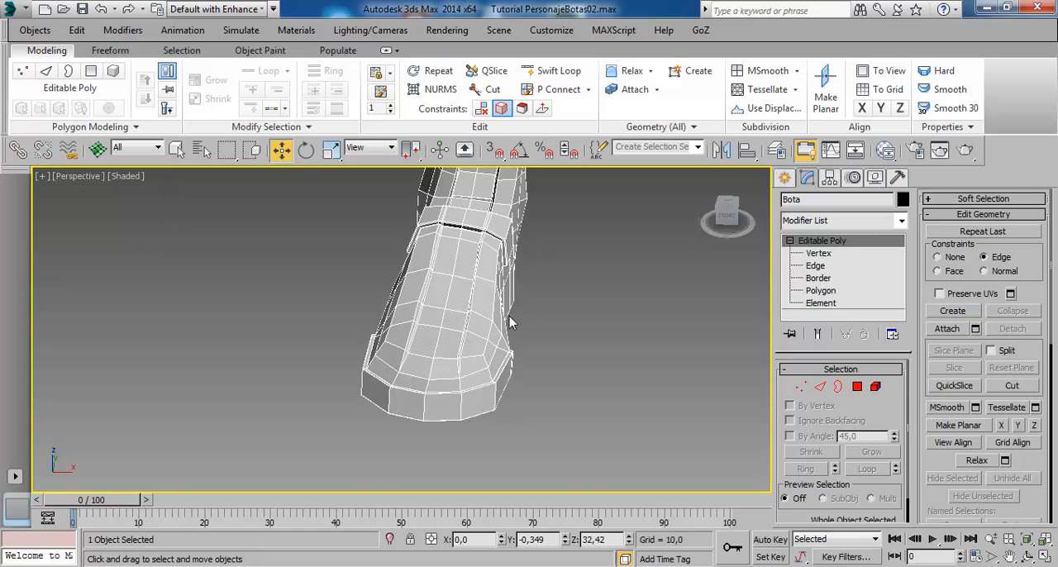
middle_click_drag(509, 318, 533, 360, "alt")
middle_click_drag(454, 239, 451, 296)
scroll(451, 296, "up", 3)
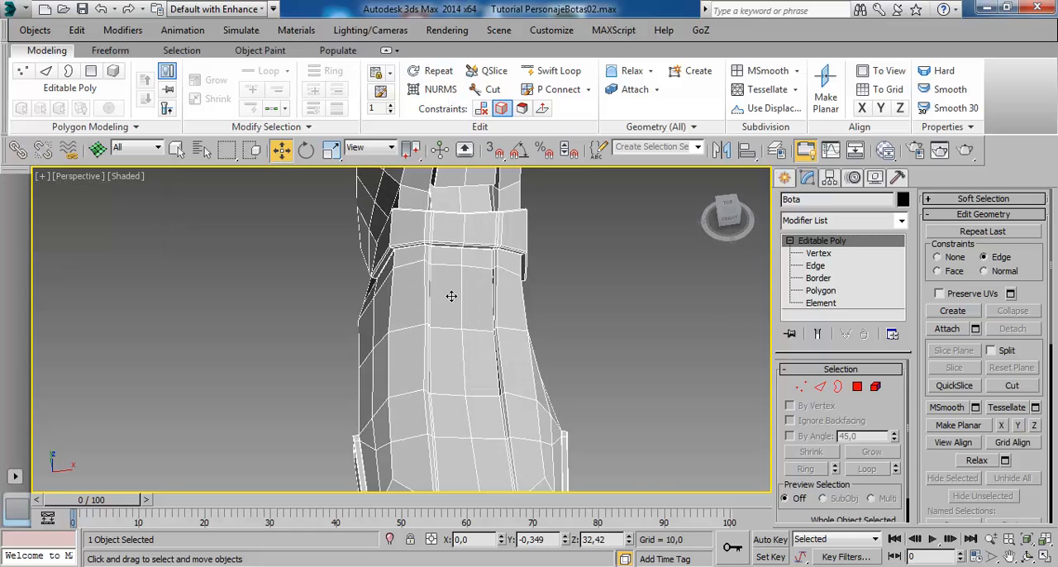
- Extrude the two middle instep strip polygons just below the ankle band with a height of 0.5
left_click(821, 290)
left_click(456, 311)
left_click(505, 326, "ctrl")
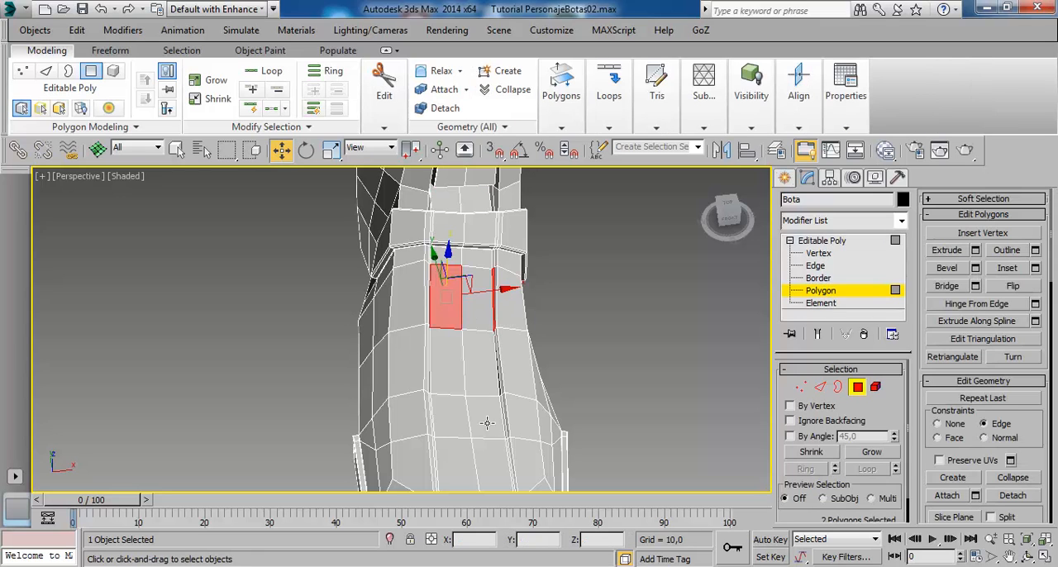
middle_click_drag(498, 384, 499, 342, "alt")
left_click(975, 250)
left_click_drag(412, 361, 425, 371)
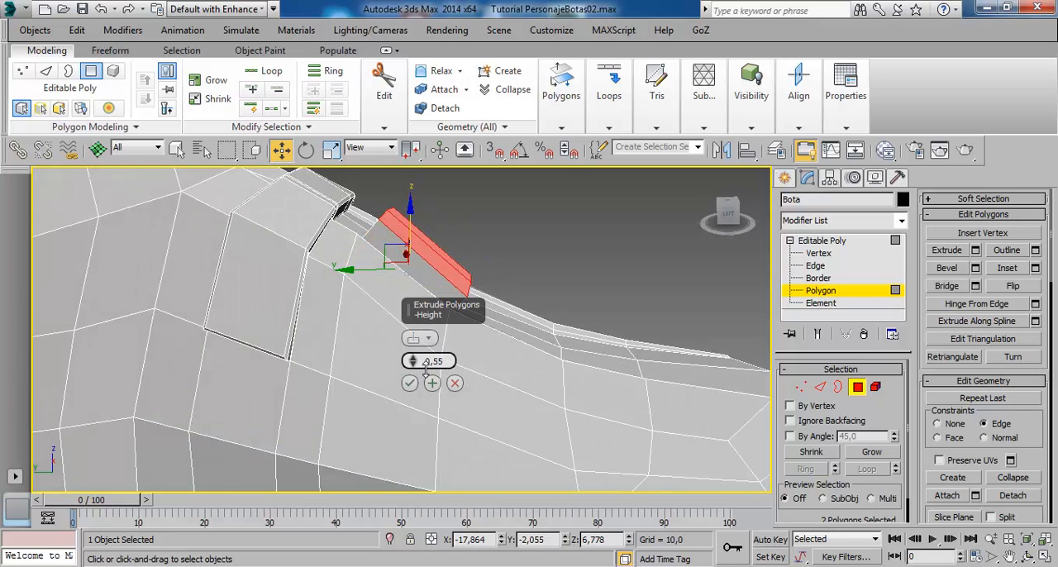
left_click(446, 361)
key("BackSpace")
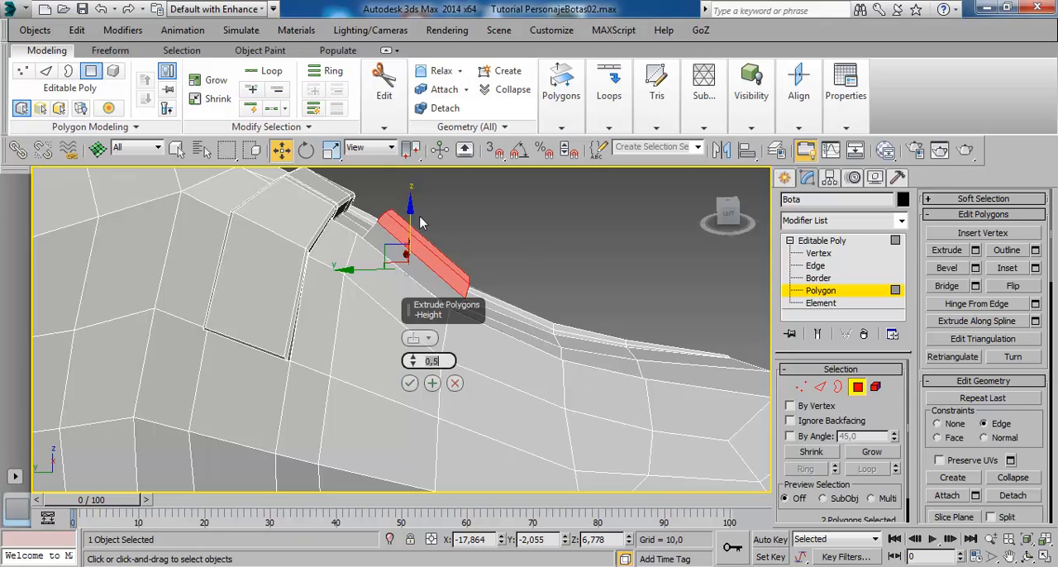
- Apply the extrusion and slide the raised pad's top faces along Y toward the ankle band with constraints set to None
middle_click_drag(420, 221, 387, 263, "alt")
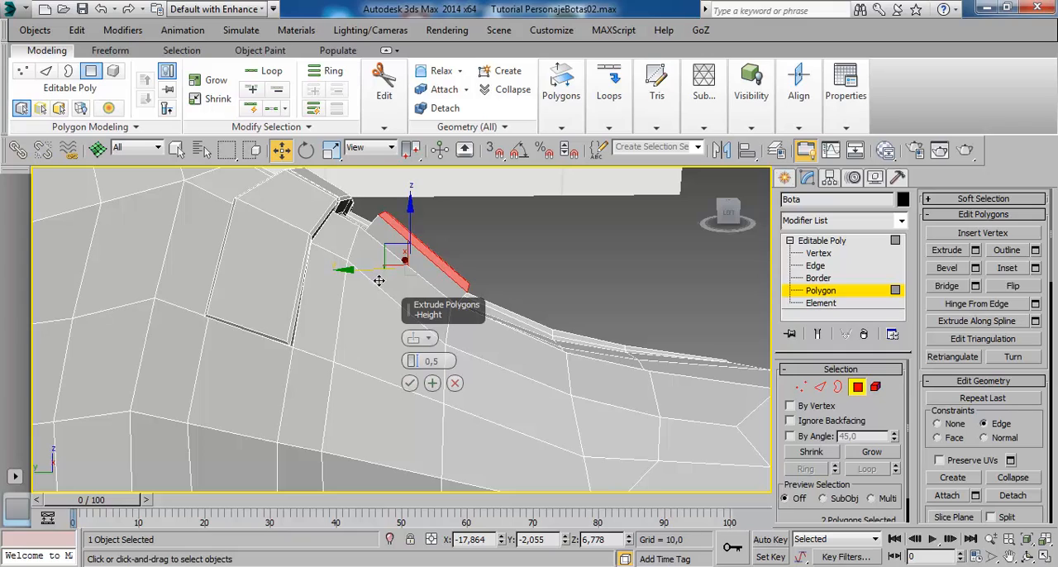
left_click_drag(378, 281, 373, 284)
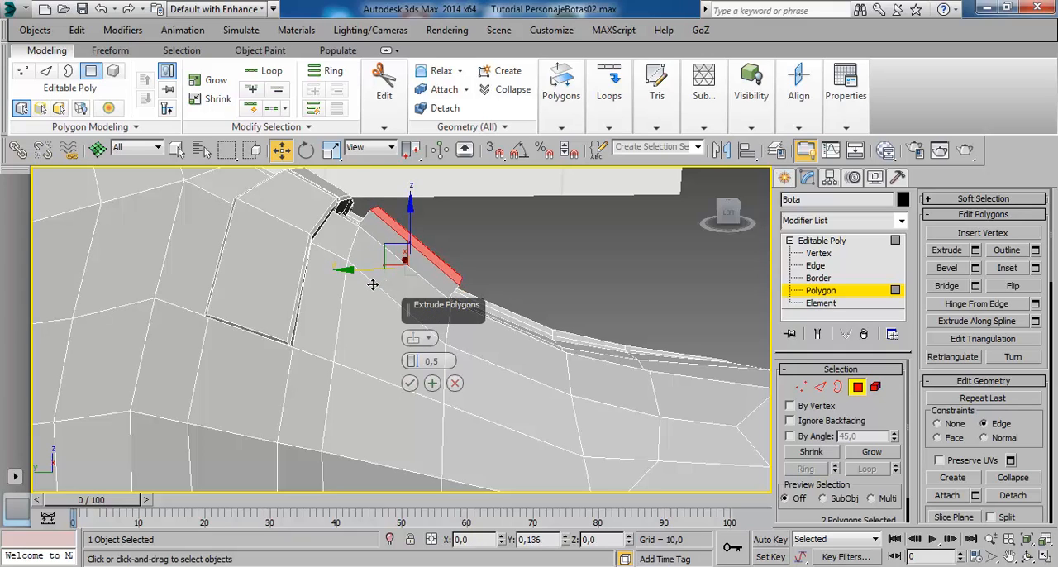
left_click(410, 383)
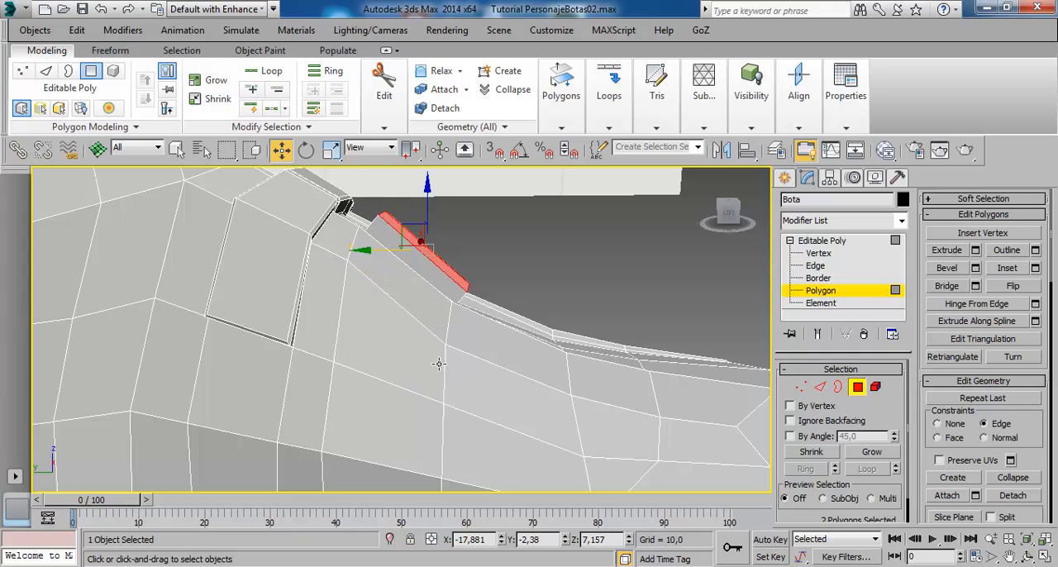
left_click_drag(401, 260, 382, 262)
- Bevel the next two instep strip polygons below the raised pad with a height of 0.3
middle_click_drag(623, 331, 551, 364, "alt")
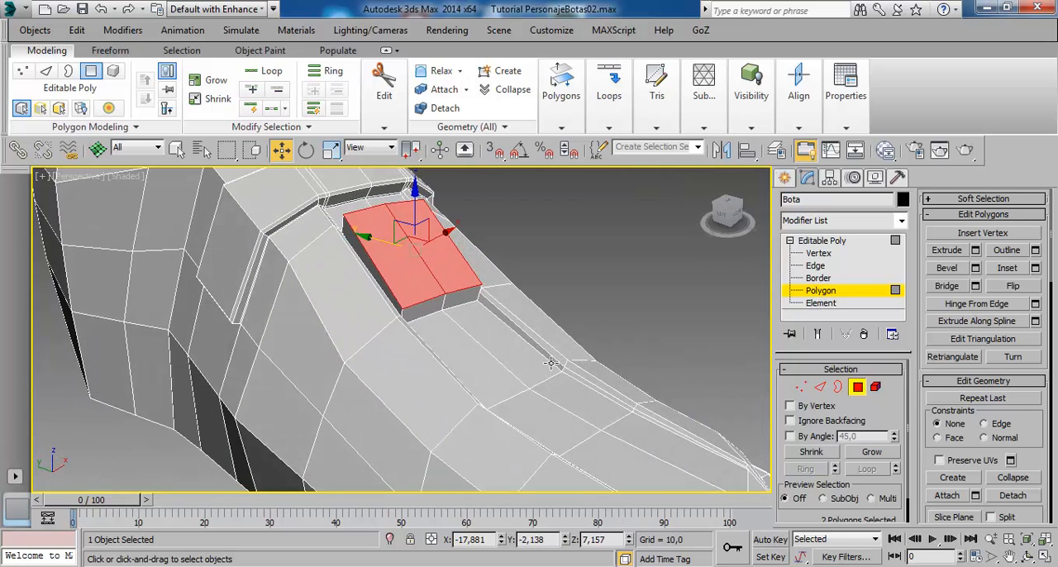
left_click(498, 383)
left_click(523, 372, "ctrl")
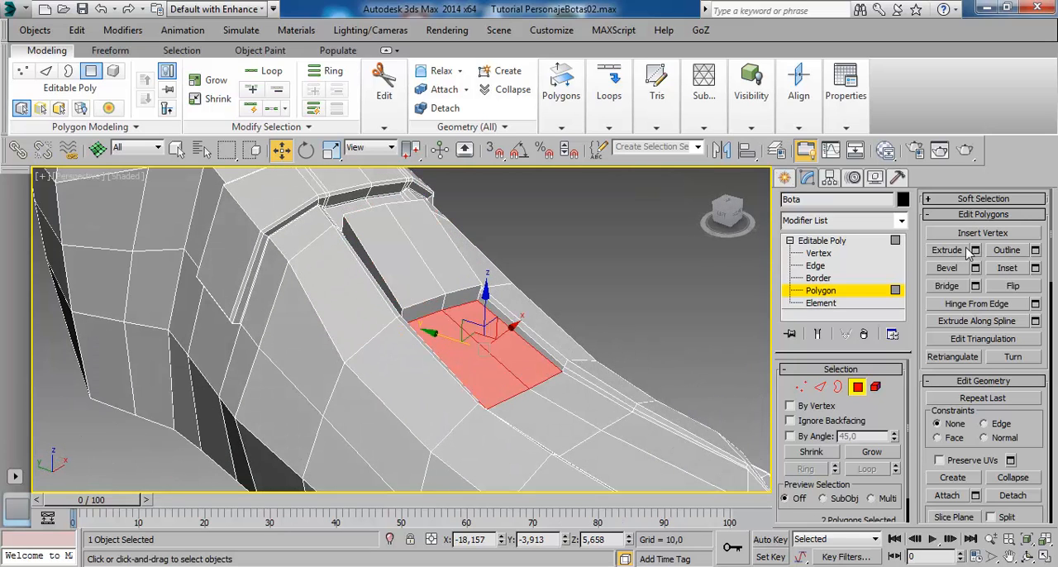
middle_click_drag(510, 376, 760, 351, "alt")
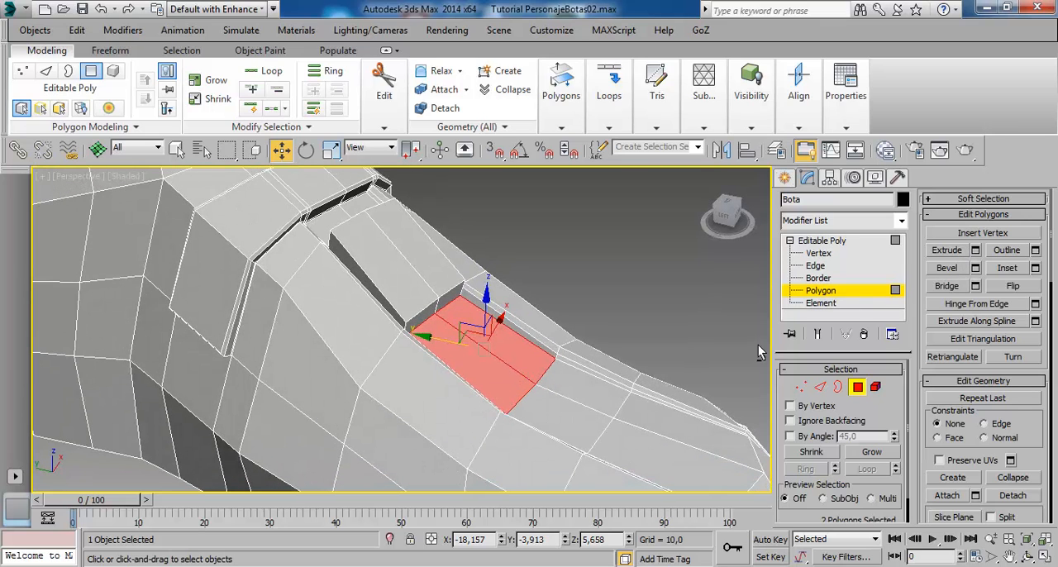
left_click(975, 267)
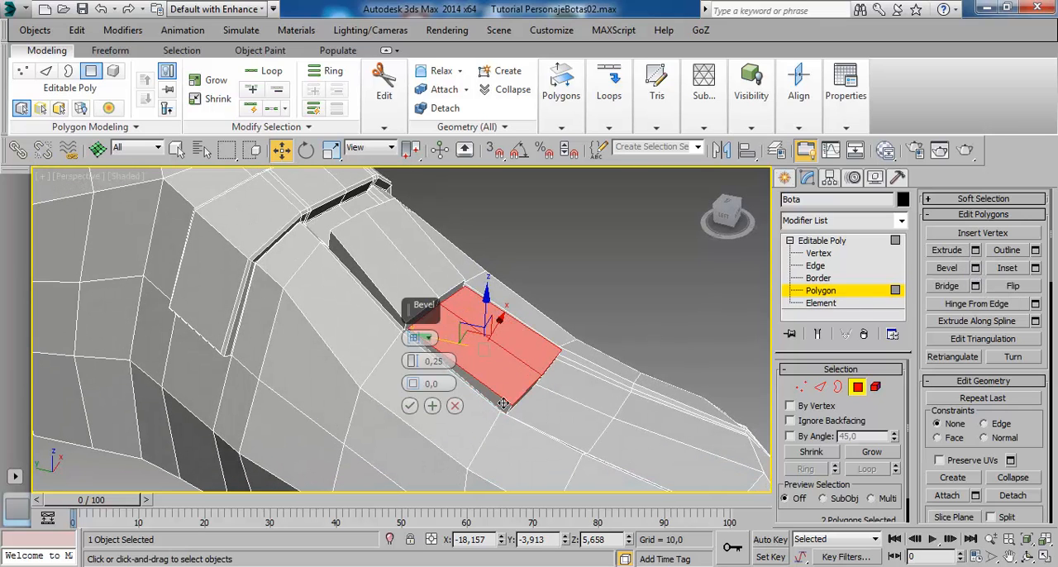
middle_click_drag(503, 403, 547, 374, "alt")
scroll(548, 374, "up", 3)
scroll(548, 374, "down", 1)
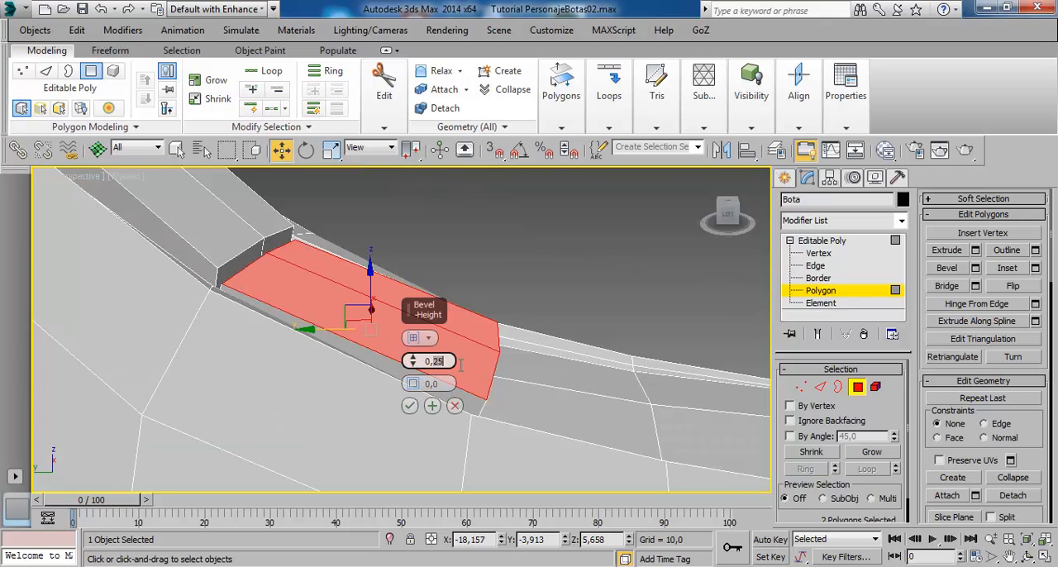
type("5")
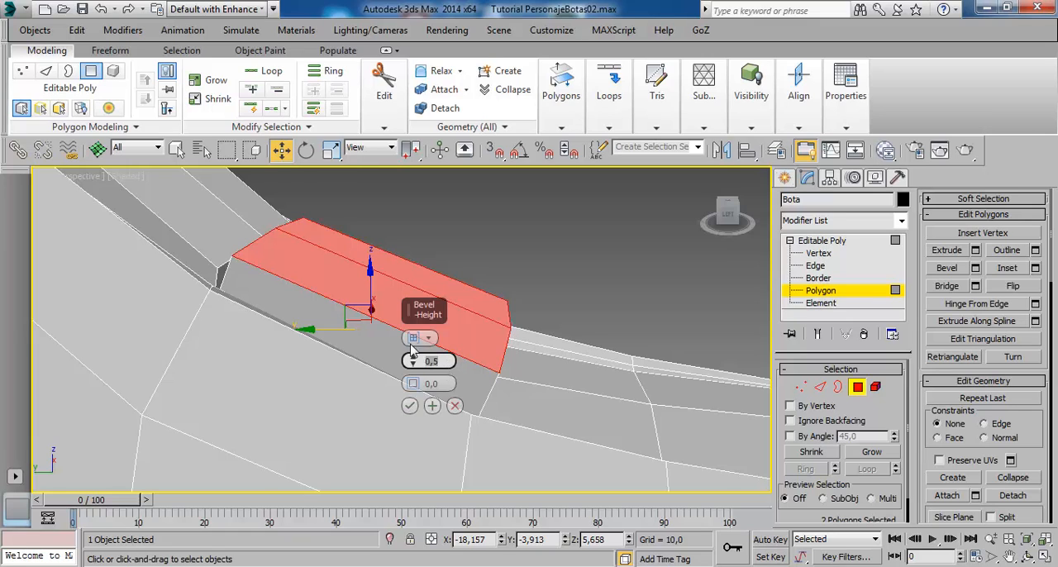
middle_click_drag(412, 348, 380, 373, "alt")
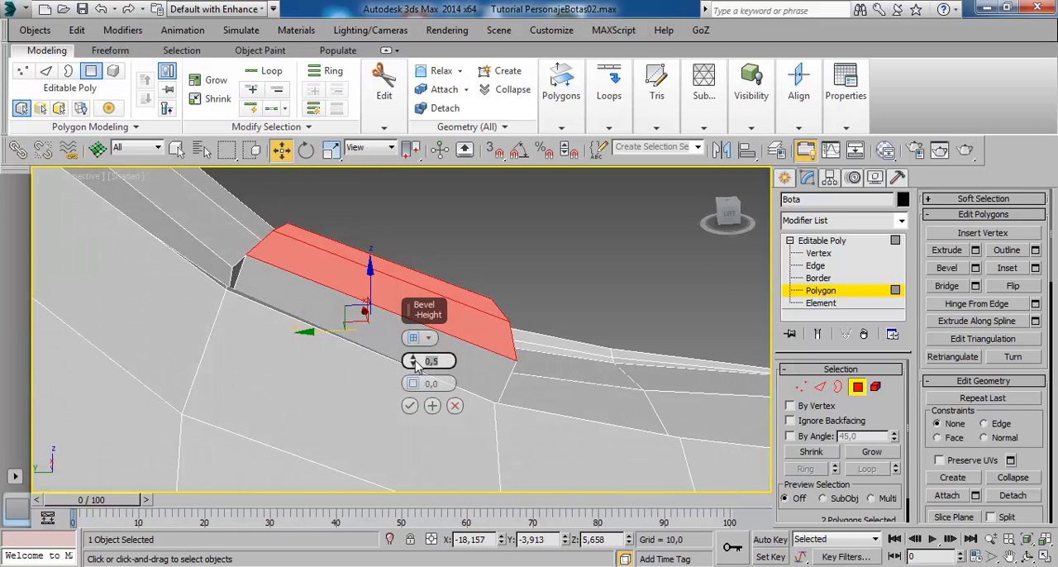
left_click_drag(414, 364, 413, 373)
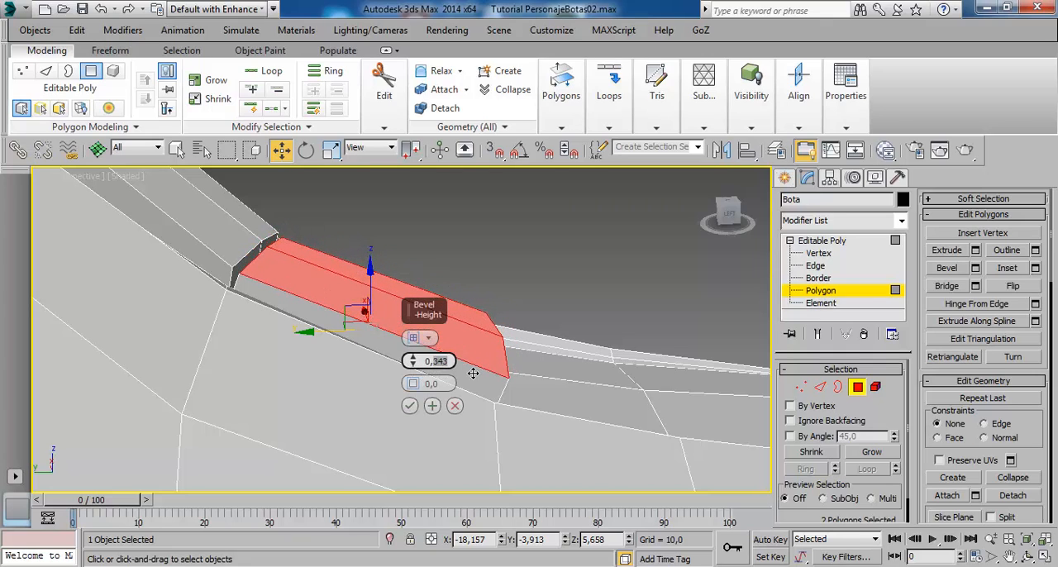
key("Return")
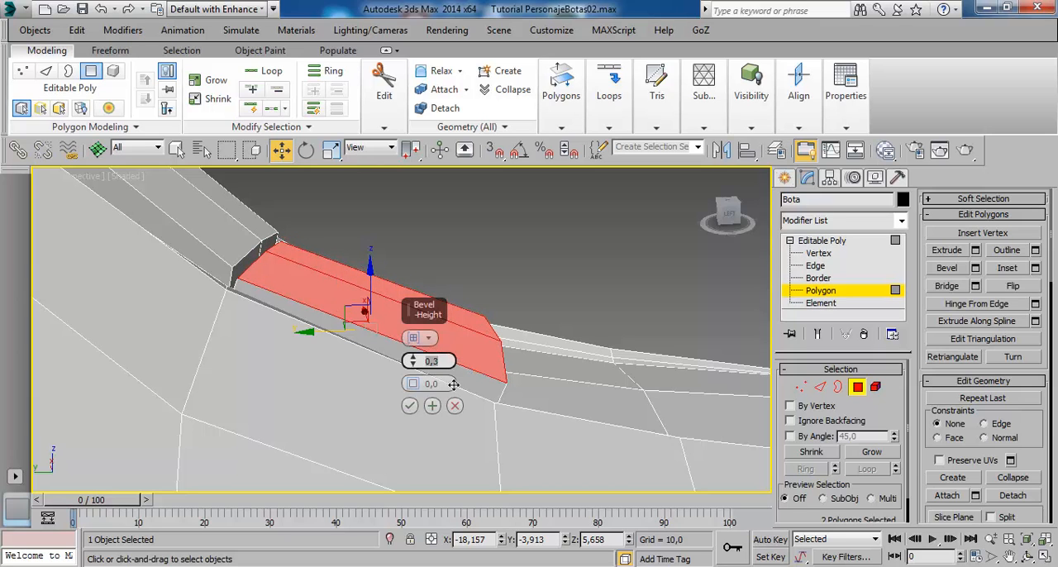
- Set the bevel outline of this second instep pad to -0.1 and apply it
middle_click_drag(524, 360, 448, 384, "alt")
left_click_drag(413, 384, 419, 394)
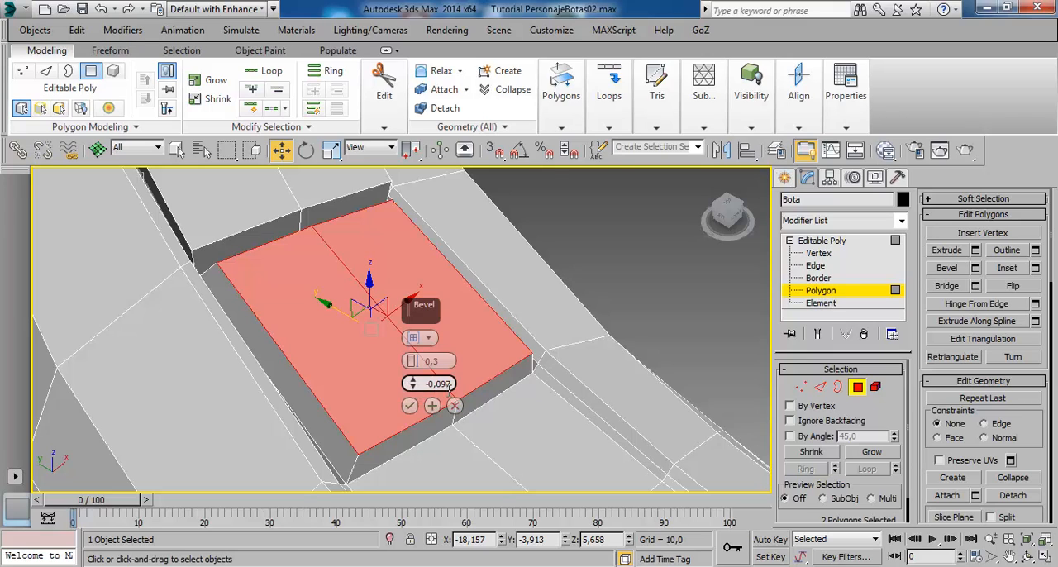
key("Return")
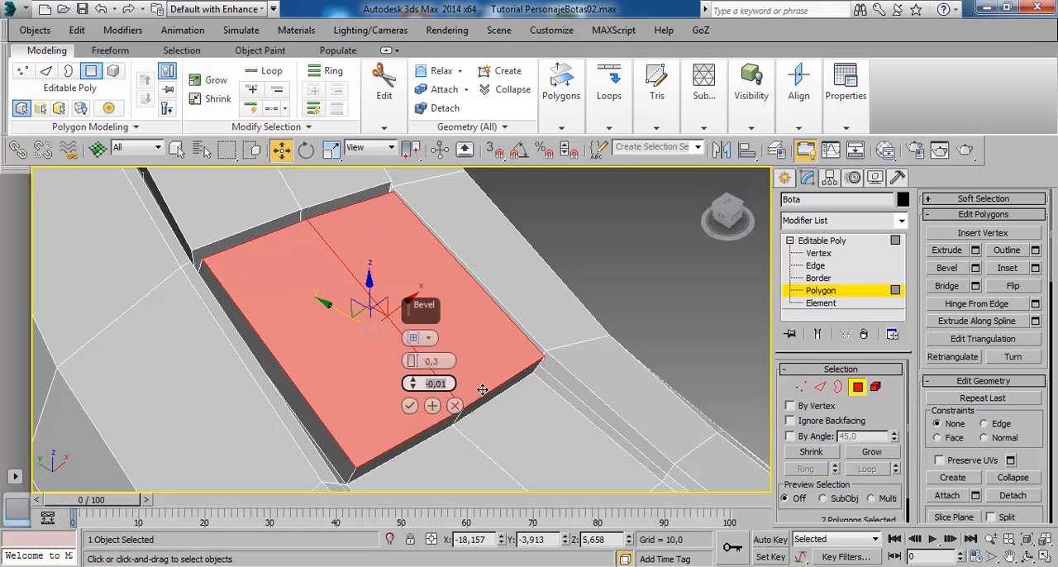
left_click_drag(413, 384, 415, 394)
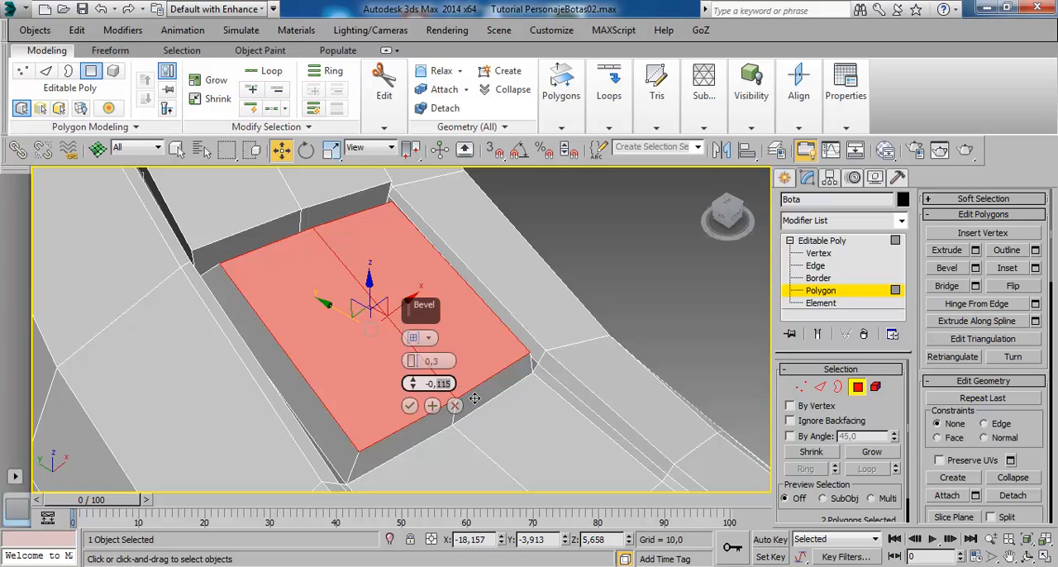
type("1")
key("Return")
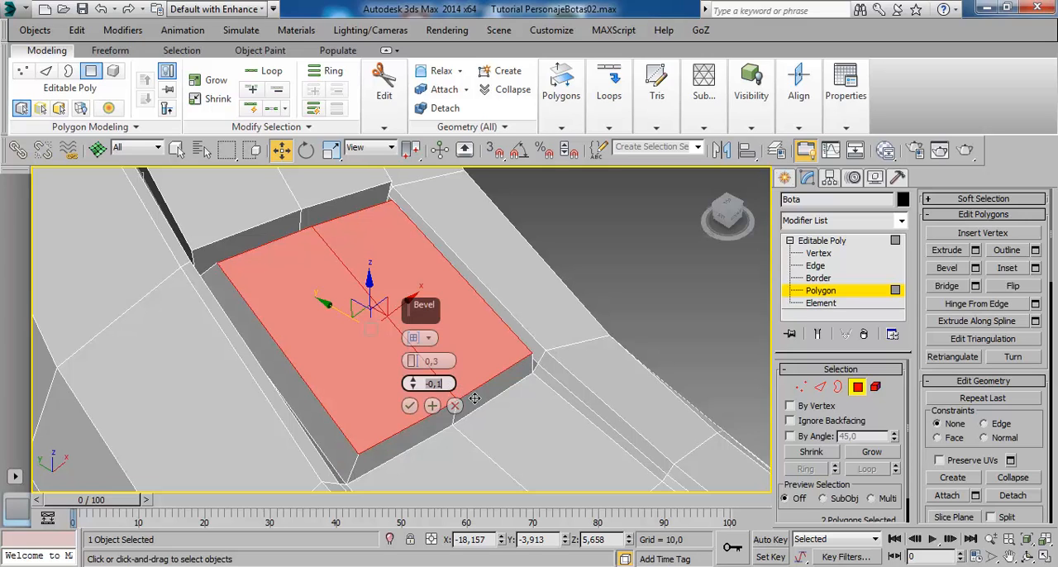
left_click(412, 406)
- Bevel the following pair of instep strip polygons into a third raised pad, reusing the previous bevel settings
scroll(457, 401, "down", 4)
middle_click_drag(482, 441, 554, 402, "alt")
scroll(464, 418, "up", 3)
left_click(407, 373)
left_click(461, 370, "ctrl")
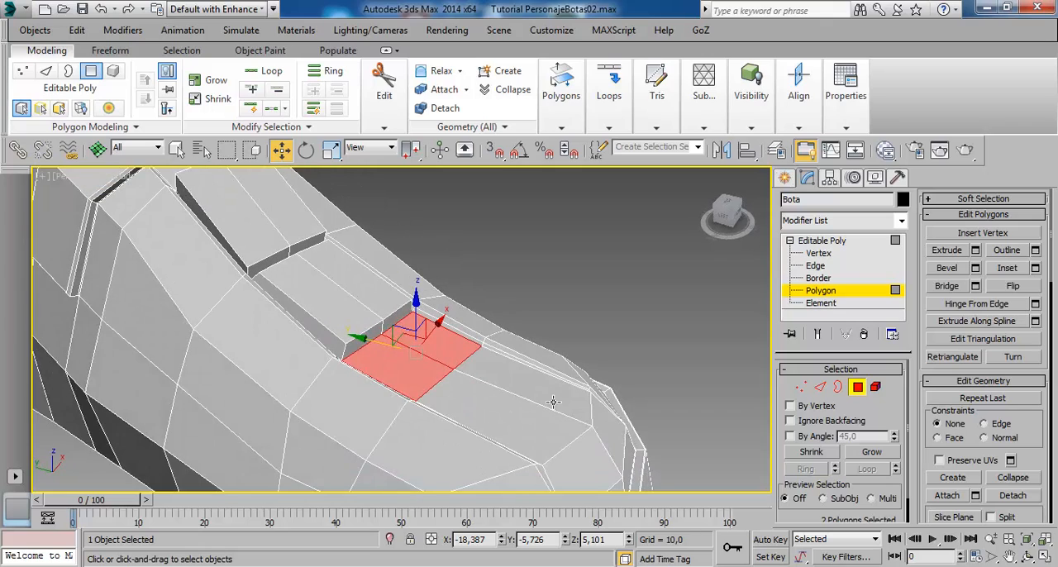
left_click(975, 268)
middle_click_drag(463, 422, 466, 438, "alt")
left_click(410, 406)
- Bevel the last two strip polygons next to the toe cap into a fourth pad with the same settings
middle_click_drag(572, 402, 526, 437, "alt")
left_click(513, 401)
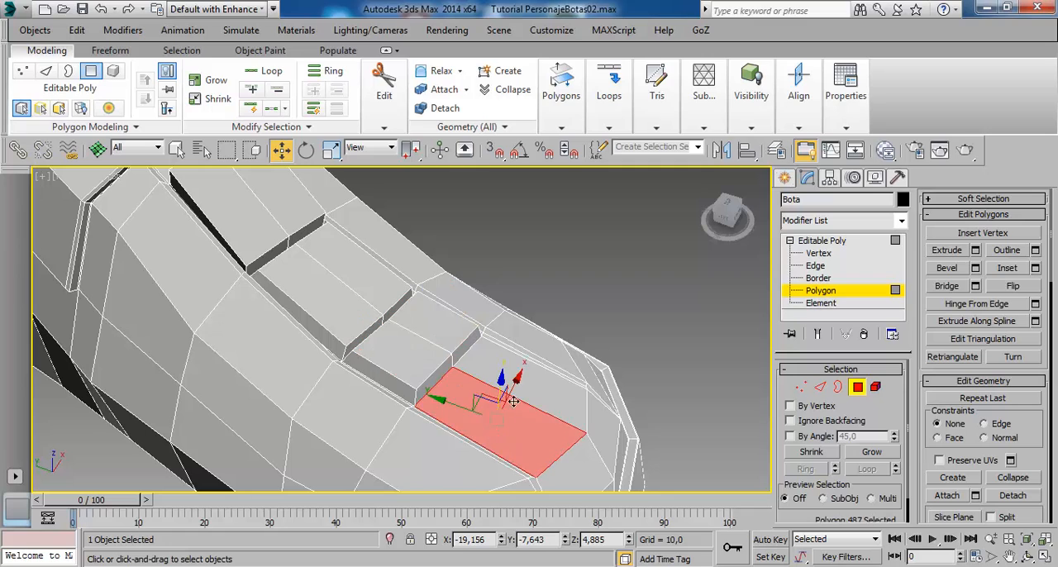
left_click(570, 405, "ctrl")
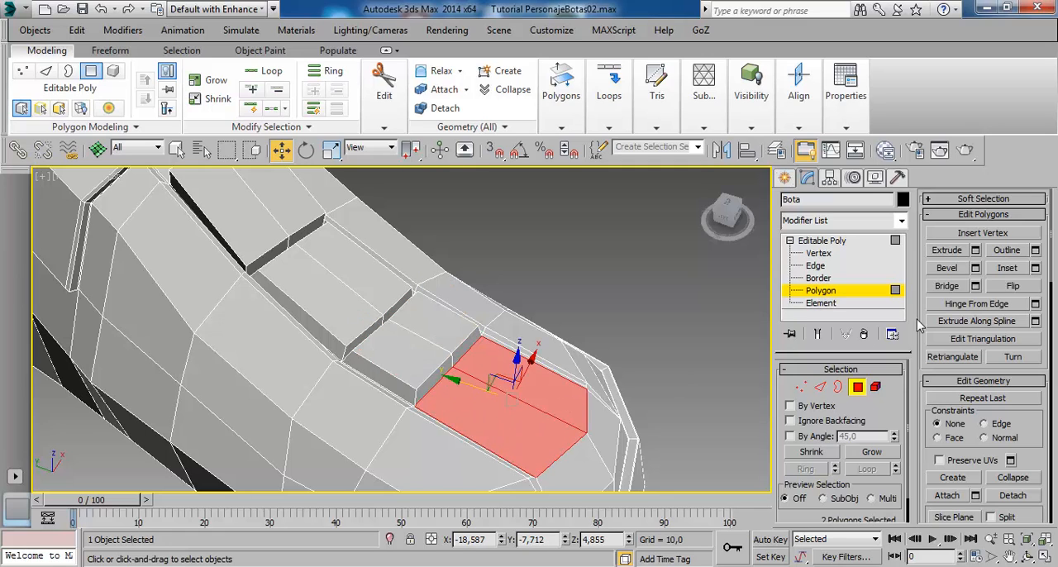
left_click(975, 268)
left_click(410, 407)
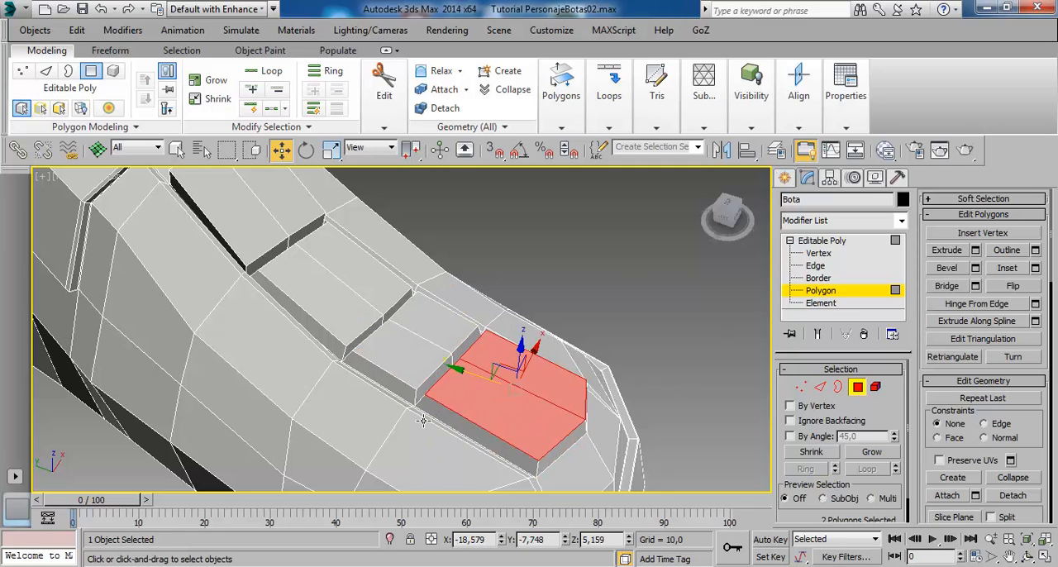
- Clear the polygon selection, leave polygon editing, turn on NURMS smoothing and deselect the boot
scroll(423, 419, "down", 3)
left_click(554, 343)
middle_click_drag(496, 398, 385, 215, "alt")
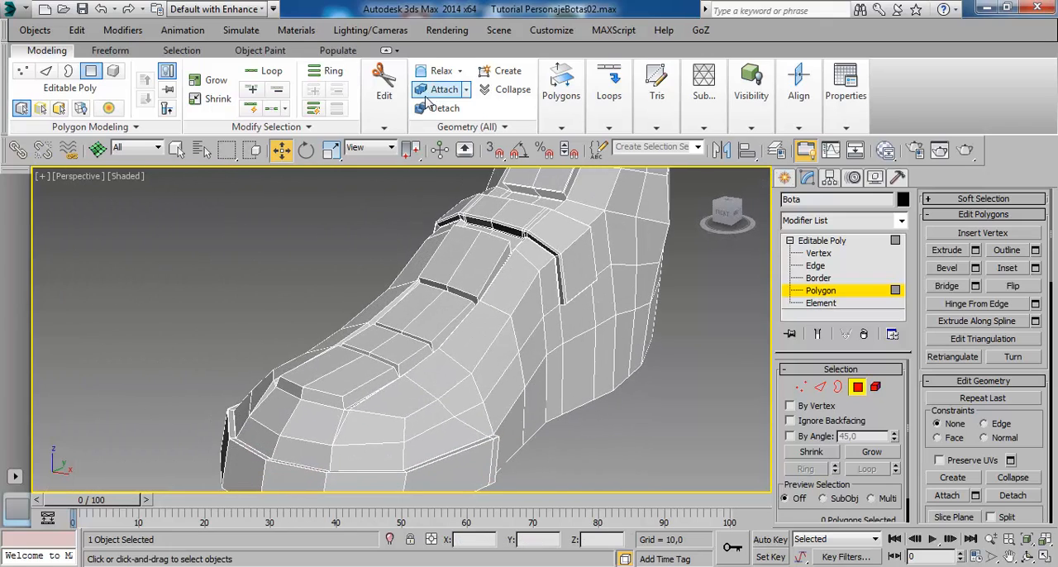
left_click(821, 241)
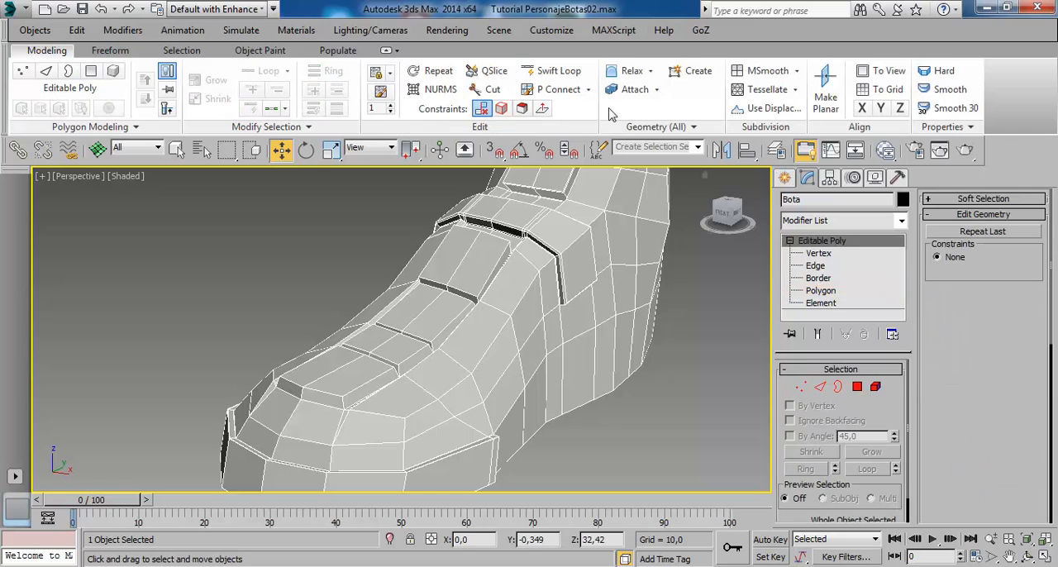
left_click(441, 89)
middle_click_drag(289, 332, 330, 361, "alt")
left_click(244, 357)
- Examine the smoothed instep pads, ankle band, shin pads and leg straps from several sides against the reference drawings
scroll(331, 326, "down", 5)
middle_click_drag(418, 343, 435, 408, "alt")
scroll(366, 354, "up", 3)
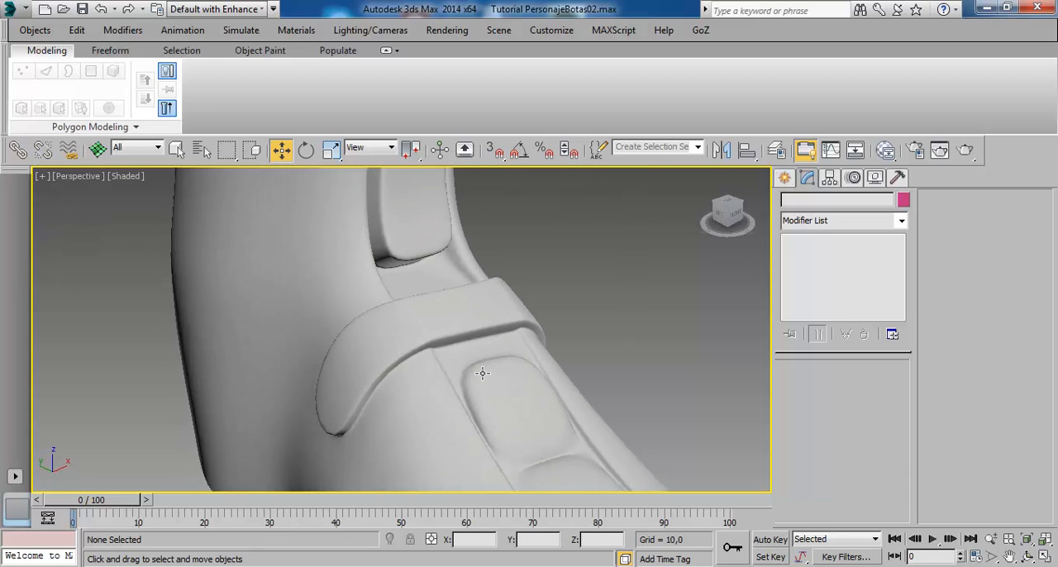
scroll(465, 347, "down", 3)
middle_click_drag(456, 319, 423, 337)
scroll(423, 337, "down", 2)
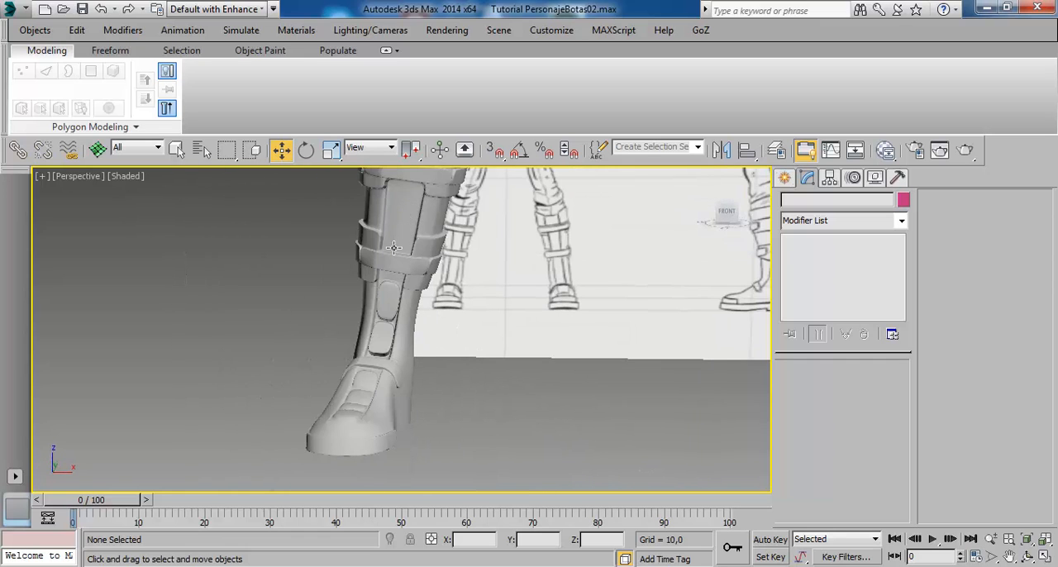
middle_click_drag(427, 228, 388, 251, "alt")
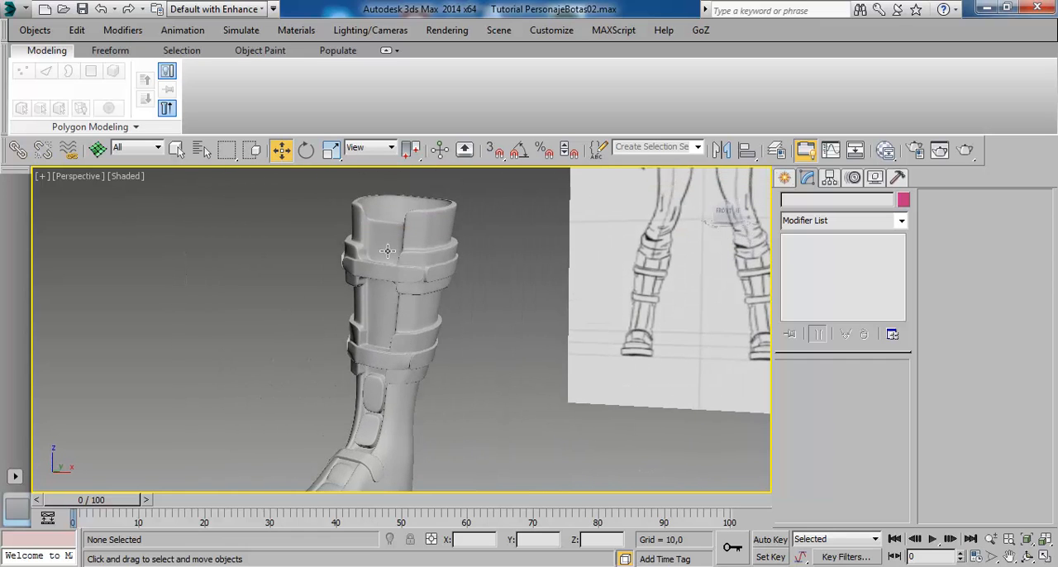
middle_click_drag(378, 373, 426, 334, "alt")
middle_click_drag(424, 216, 399, 266, "alt")
- Select the boot and inspect its back, top opening and overall shape beside the reference drawings
left_click(381, 248)
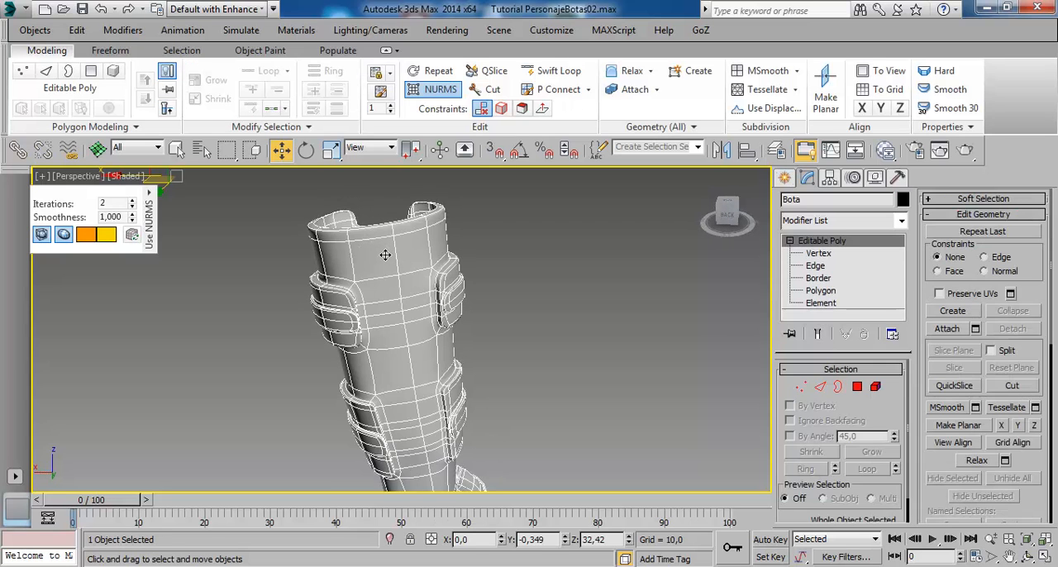
middle_click_drag(428, 304, 383, 358, "alt")
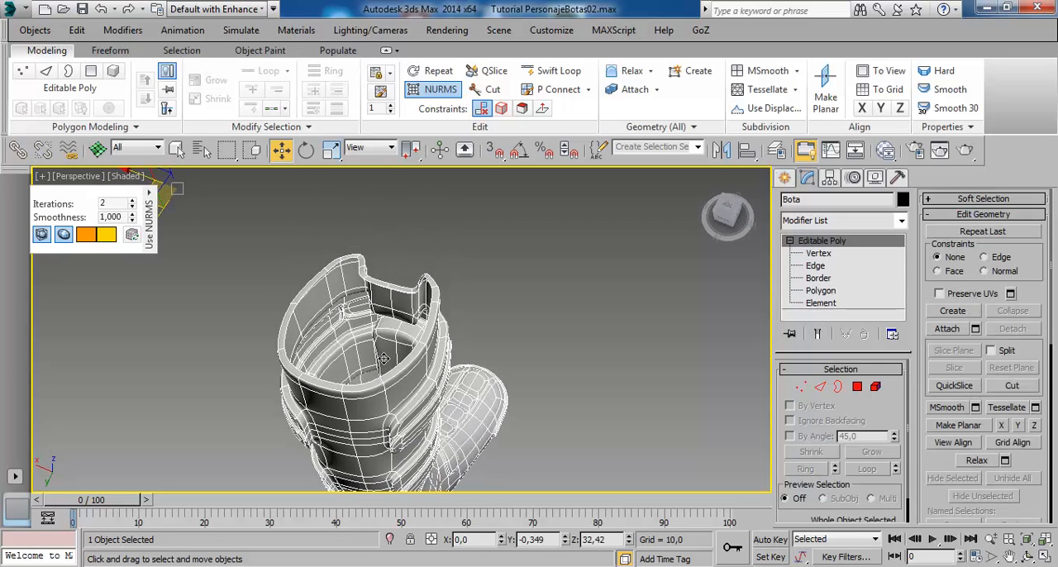
middle_click_drag(381, 432, 357, 278, "alt")
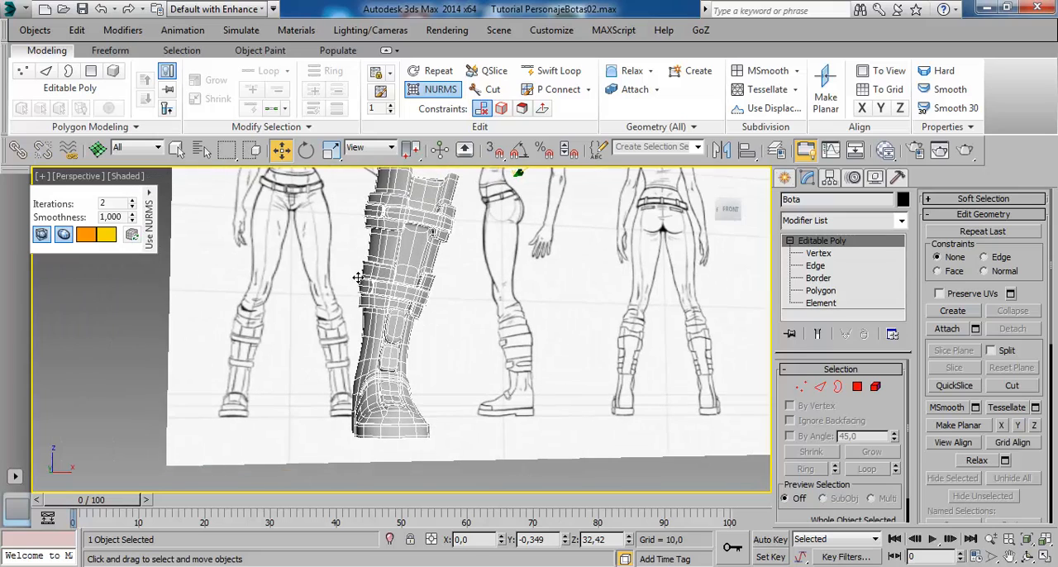
middle_click_drag(440, 293, 410, 302, "alt")
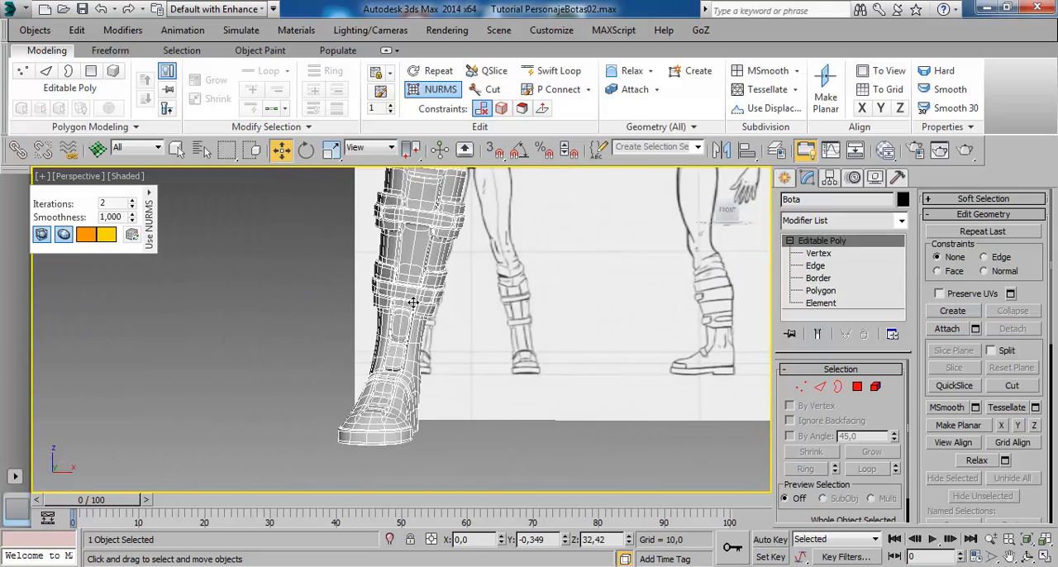
scroll(413, 306, "down", 1)
left_click(465, 401)
middle_click_drag(465, 401, 423, 369, "alt")
left_click(406, 370)
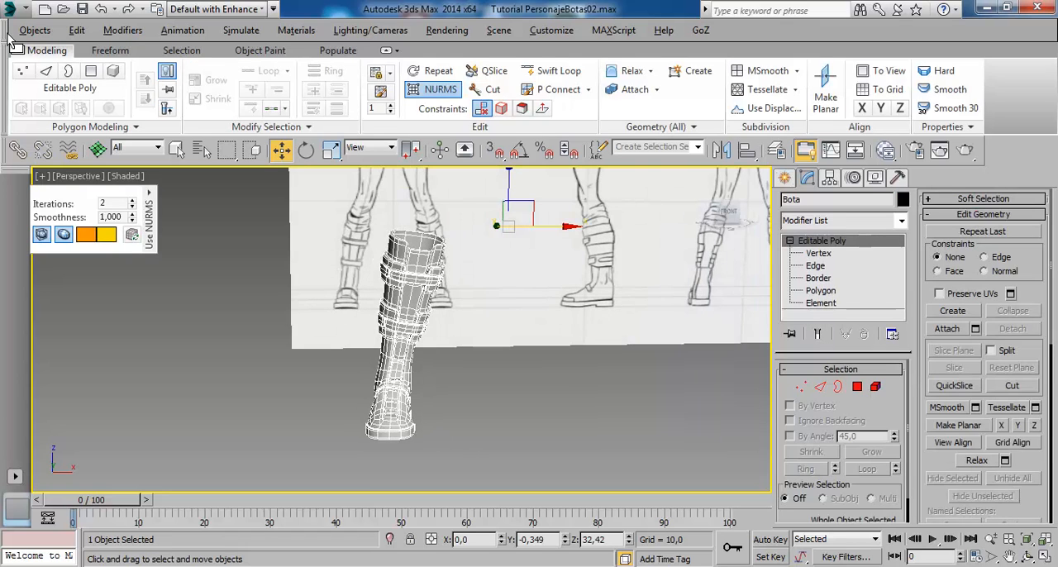
- Save the scene as a new incremented version, Tutorial PersonajeBotas03, and deselect the boot
left_click(20, 8)
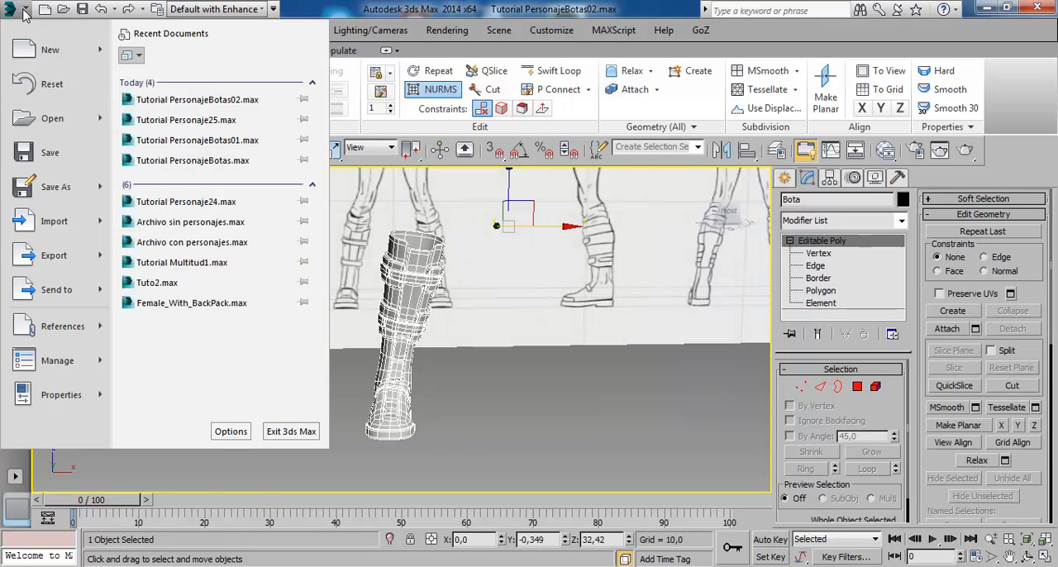
left_click(47, 197)
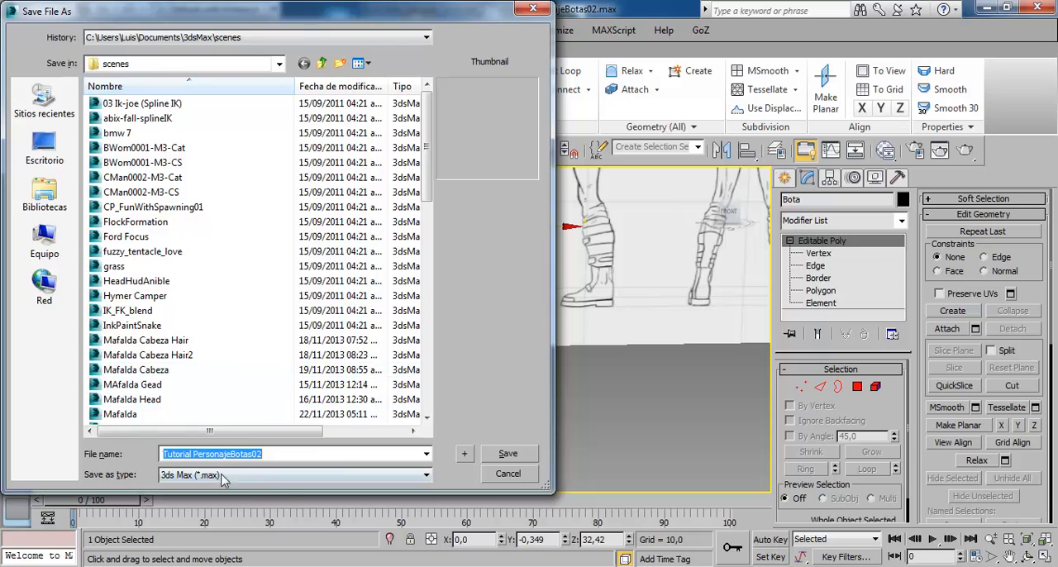
left_click(464, 457)
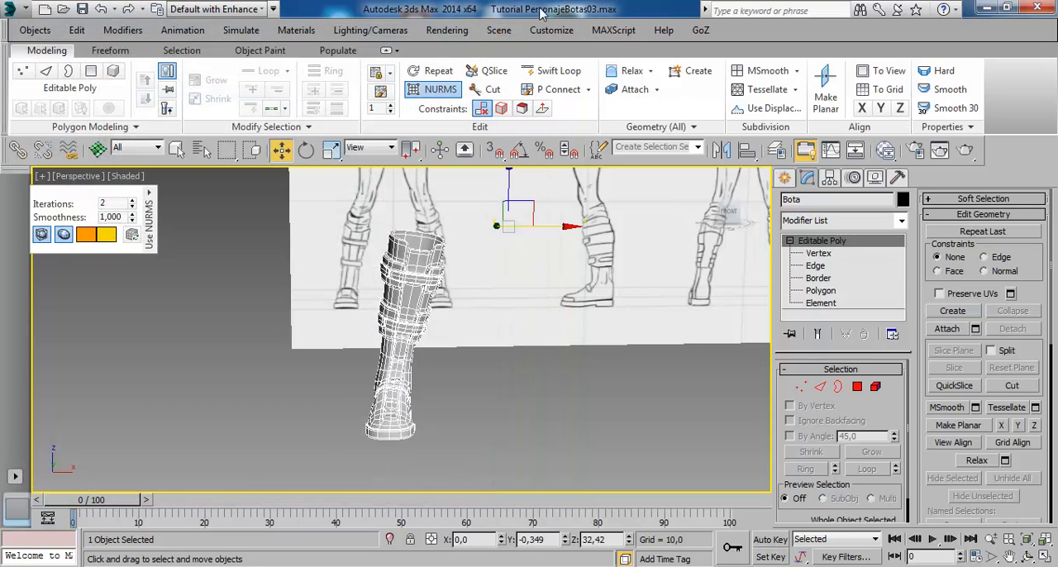
left_click(557, 374)
- Open the recent character scene Tutorial Personaje25.max, saving the changes to the boot scene
left_click(15, 10)
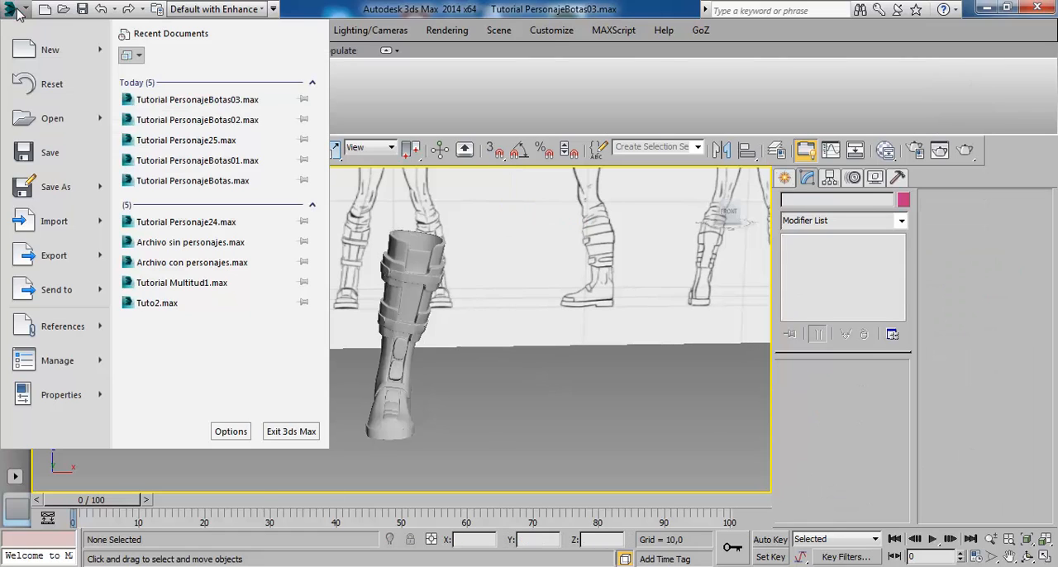
left_click(200, 144)
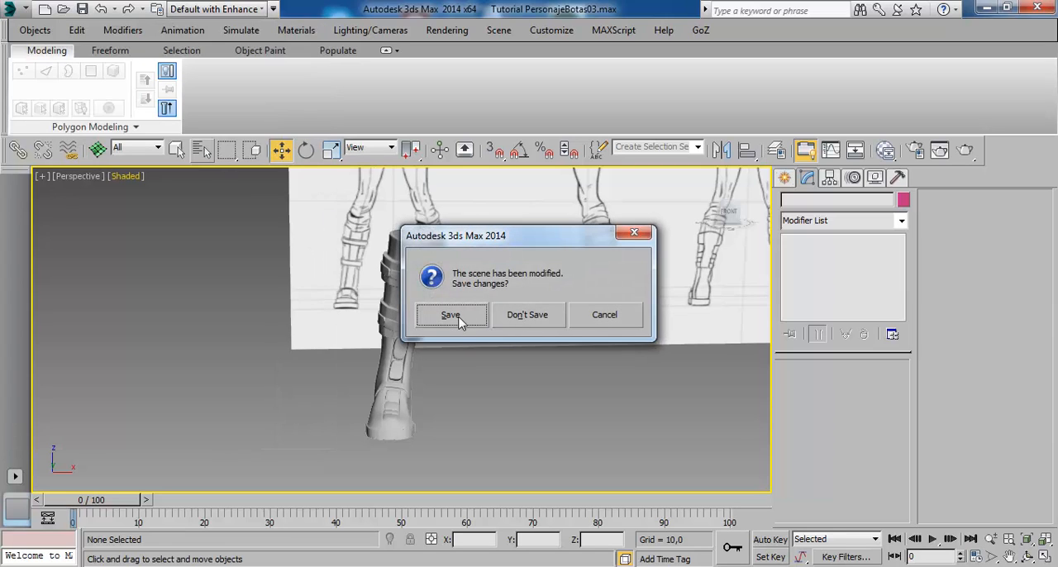
left_click(451, 316)
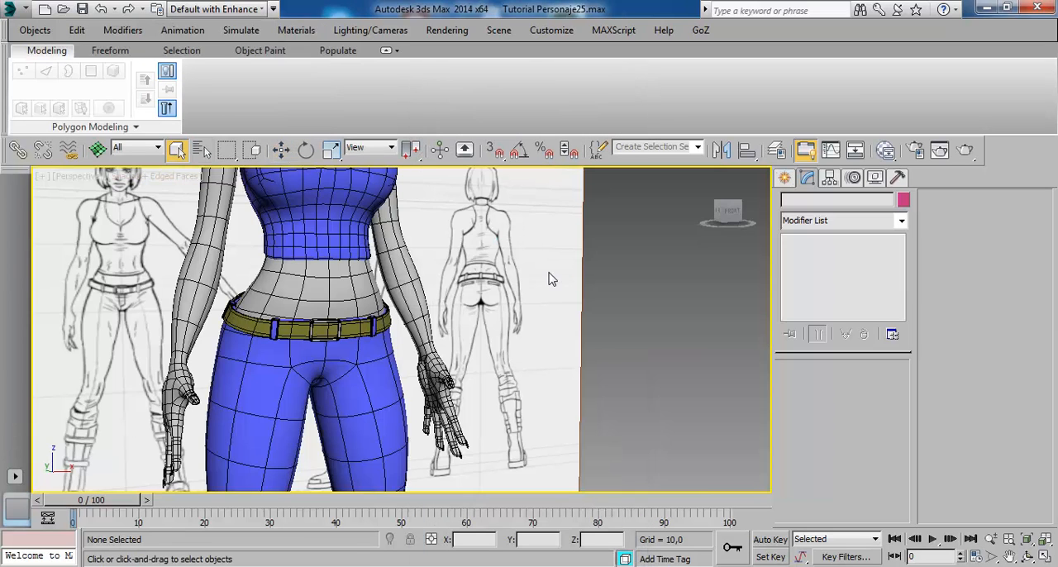
- Merge only the Bota object from Tutorial PersonajeBotas03 into the character scene
scroll(371, 291, "down", 4)
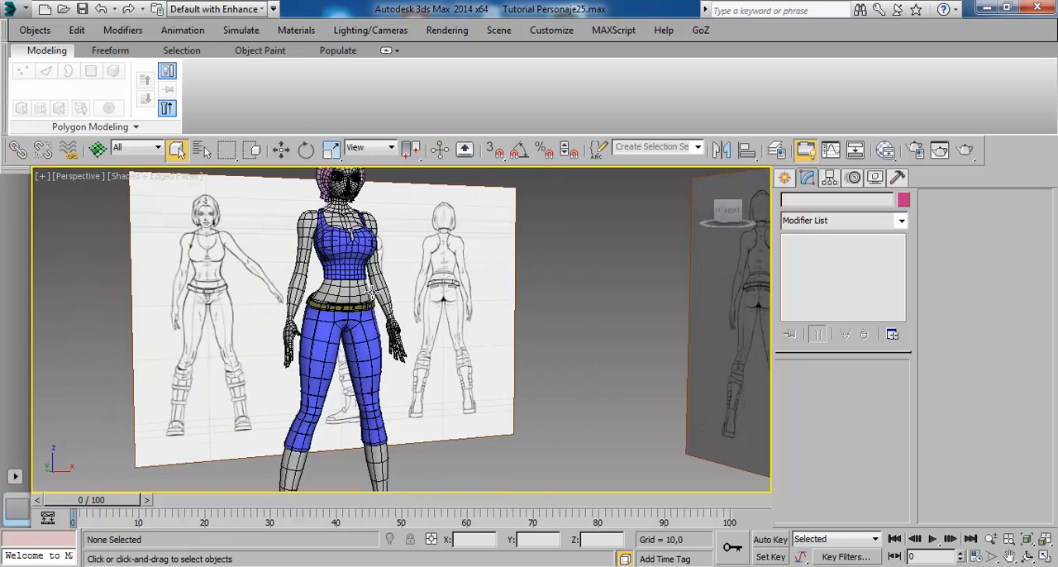
middle_click_drag(395, 373, 383, 378, "alt")
middle_click_drag(379, 419, 448, 315)
left_click(28, 8)
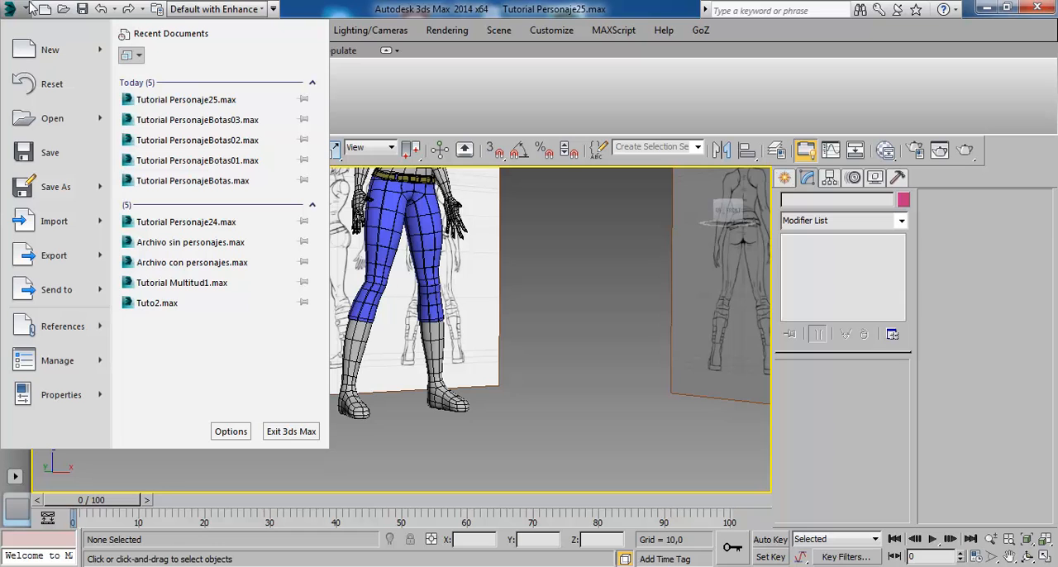
mouse_move(67, 223)
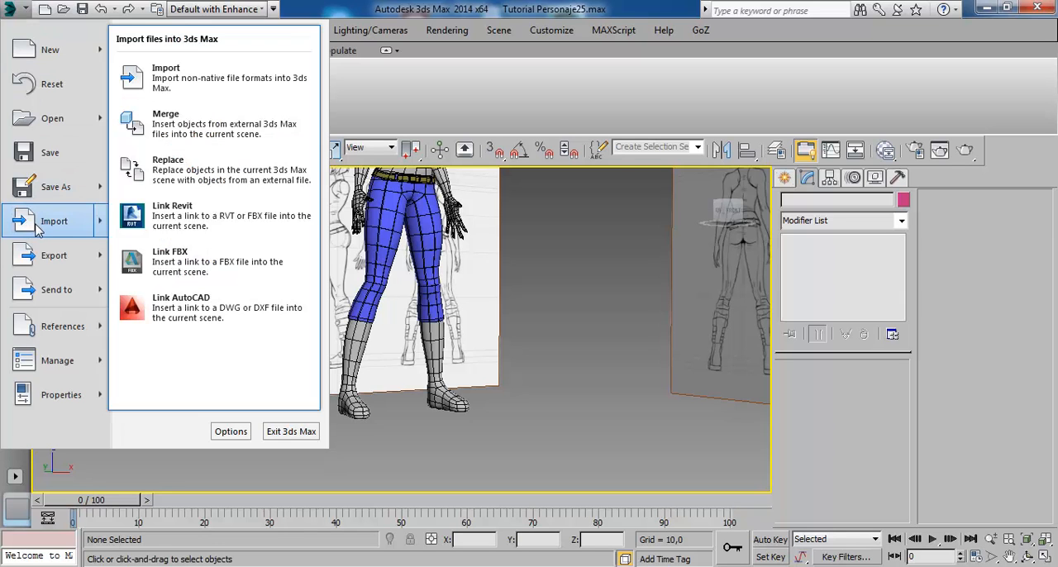
left_click(229, 137)
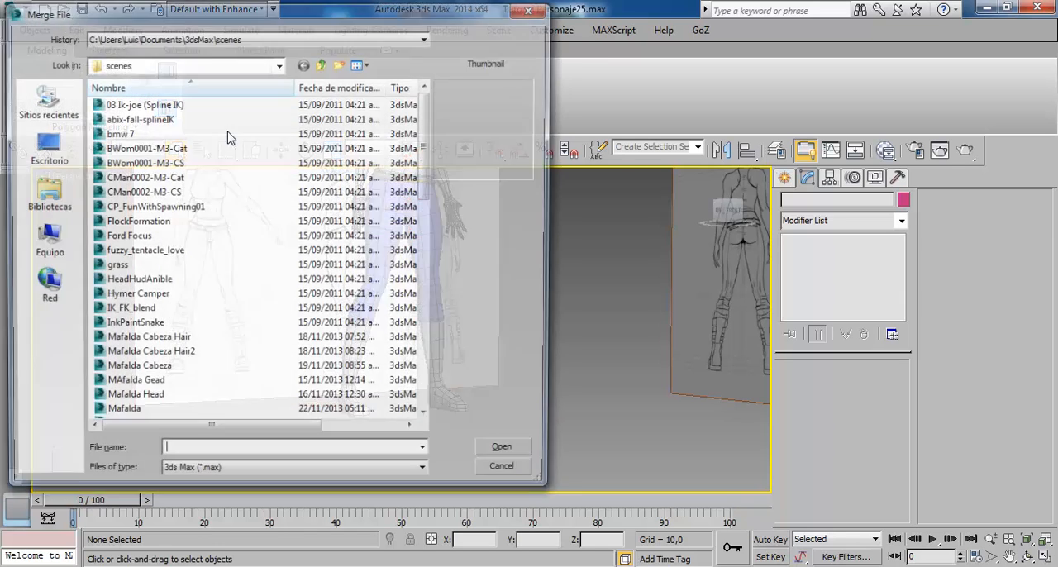
scroll(267, 189, "down", 10)
scroll(267, 191, "down", 3)
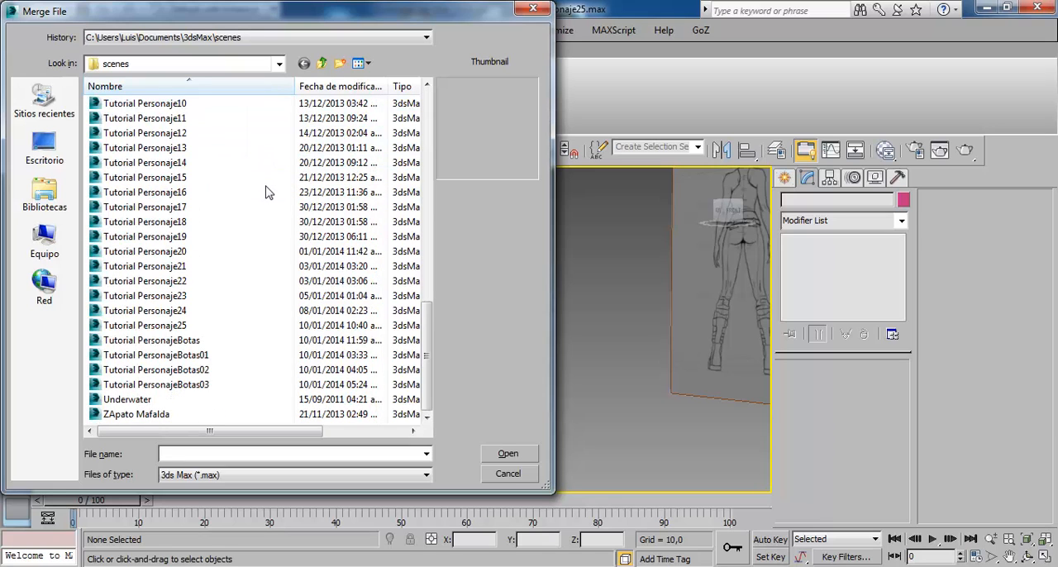
left_click(173, 386)
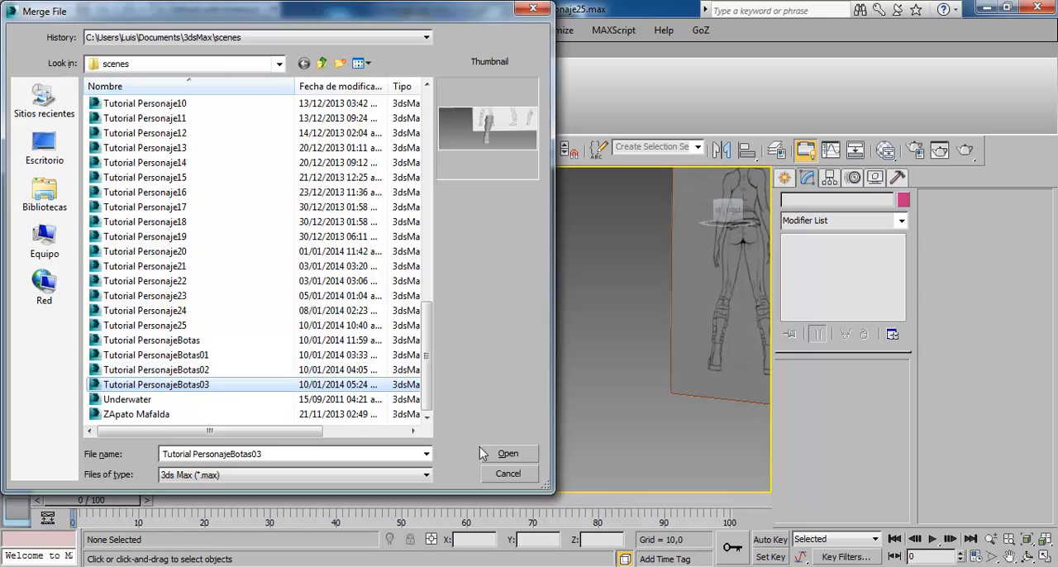
left_click(505, 451)
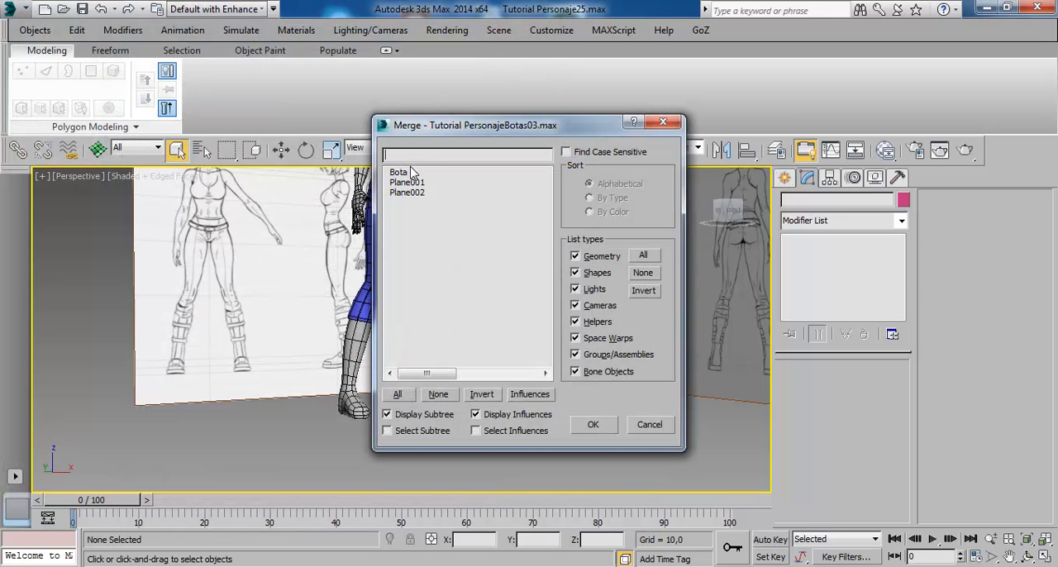
left_click(407, 172)
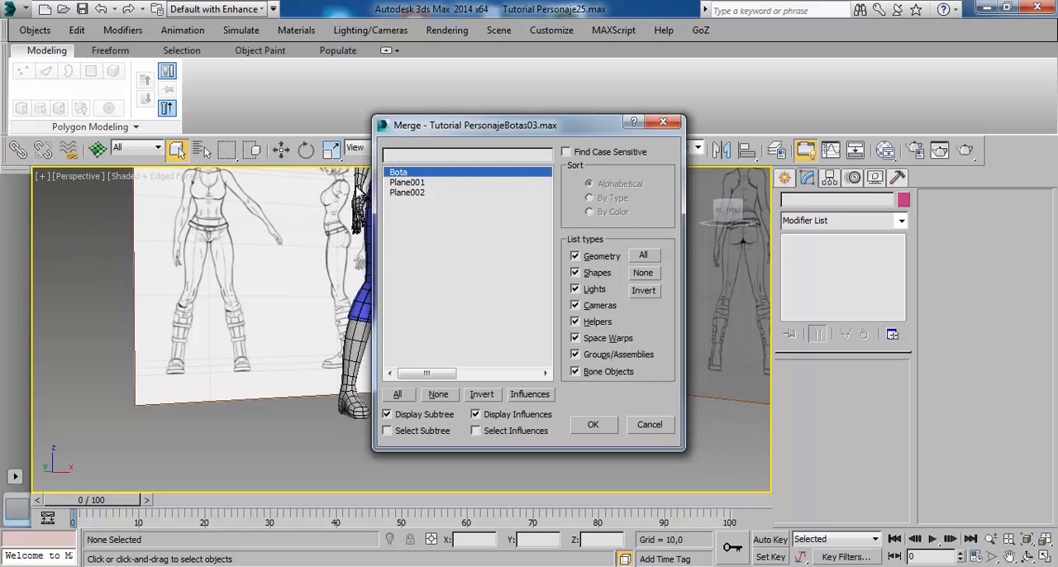
- Finish merging the boot, use the merged material for the duplicate Material #26, and check the boot's fit on the leg
left_click(593, 424)
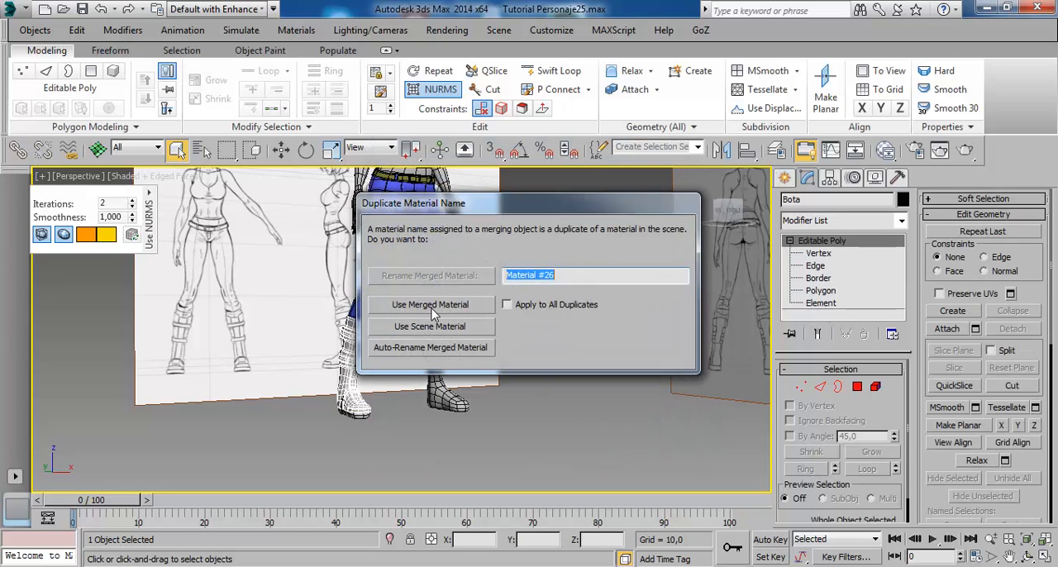
left_click(431, 308)
scroll(363, 432, "down", 2)
scroll(367, 405, "up", 5)
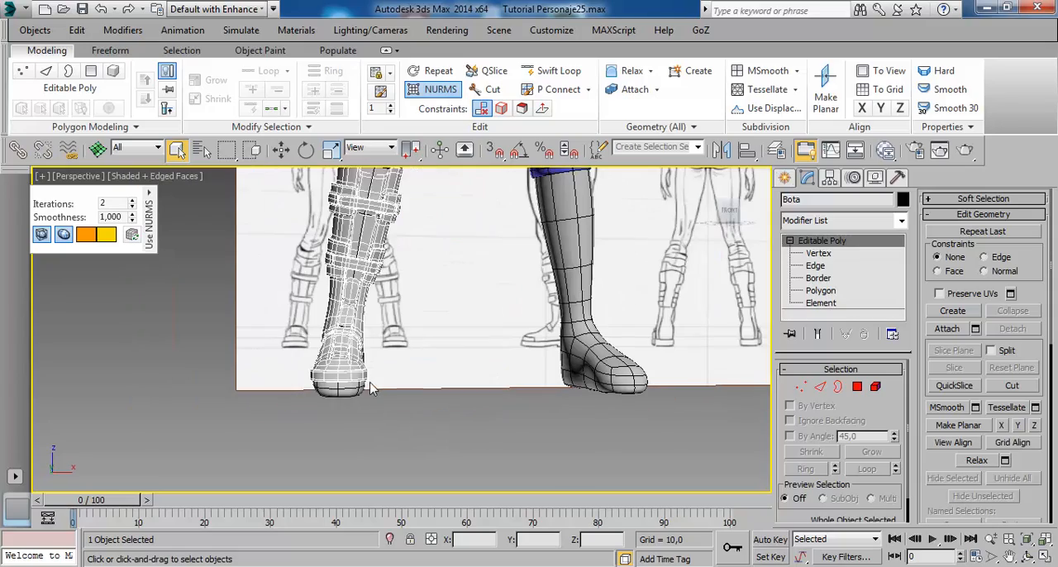
left_click(374, 436)
middle_click_drag(375, 435, 483, 413, "alt")
left_click(495, 256)
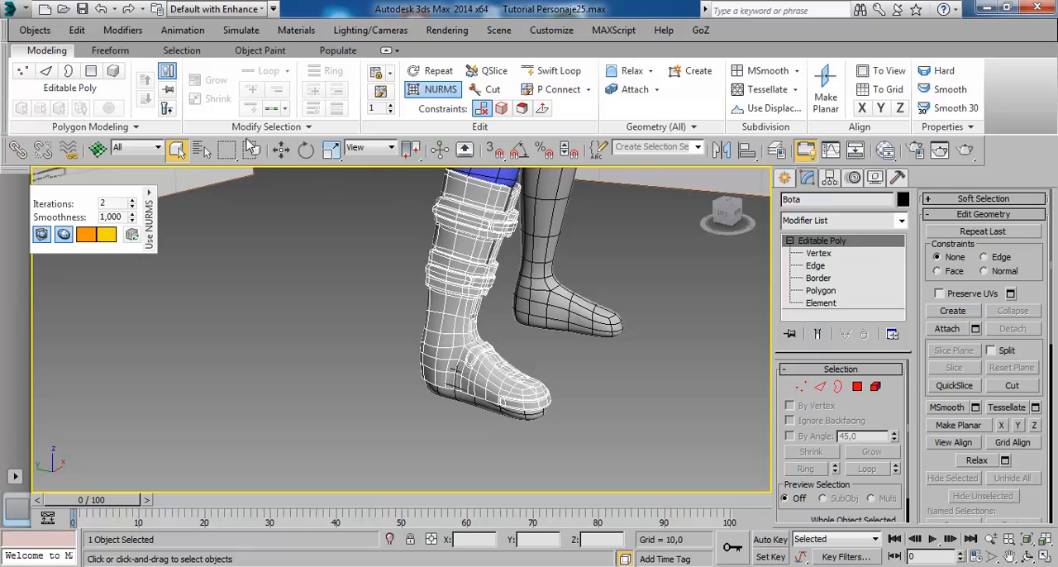
- Center the boot's pivot on the object, affecting only the pivot
left_click(330, 149)
middle_click_drag(517, 314, 537, 326, "alt")
left_click(832, 177)
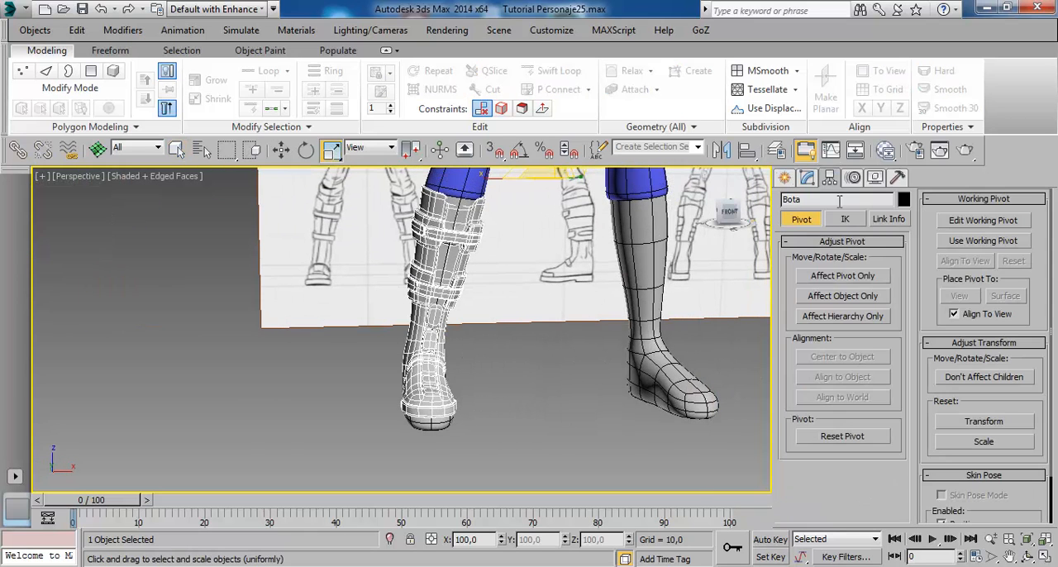
left_click(839, 277)
left_click(862, 357)
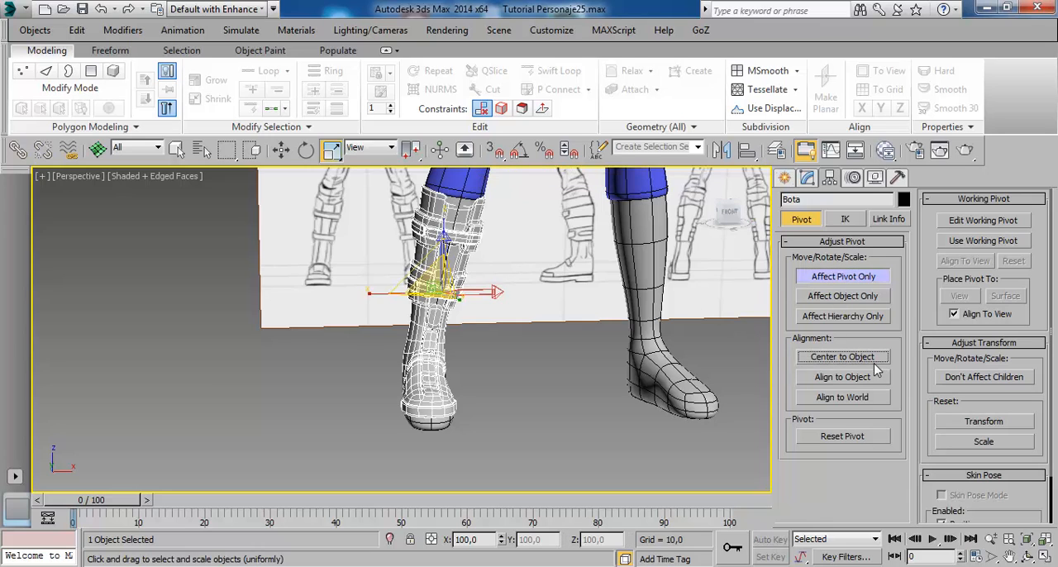
left_click(838, 278)
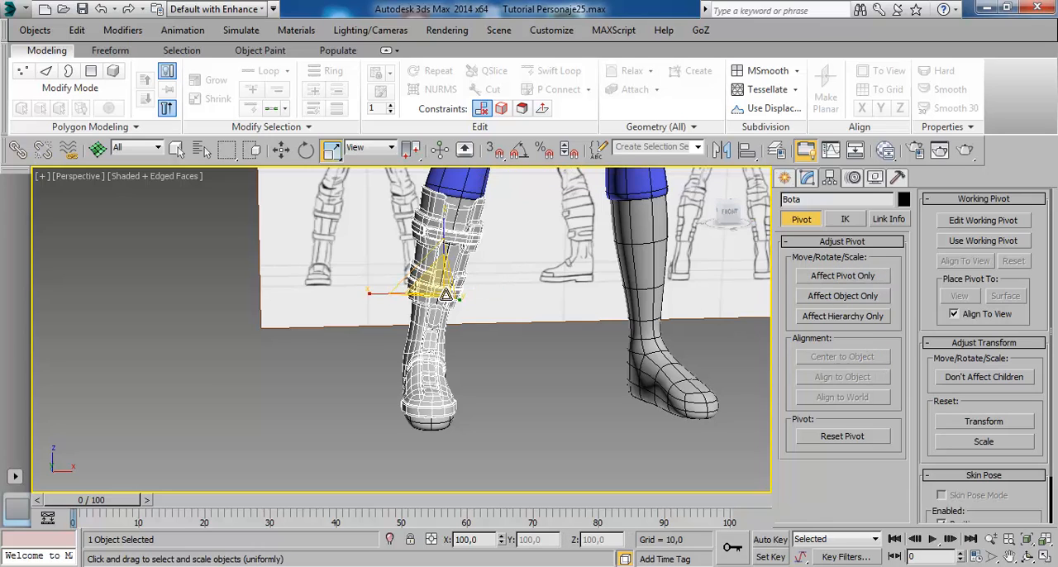
- Scale the boot uniformly to about 110% and shift it slightly along Y to fit around the lower leg
left_click_drag(446, 291, 470, 285)
middle_click_drag(433, 354, 536, 369, "alt")
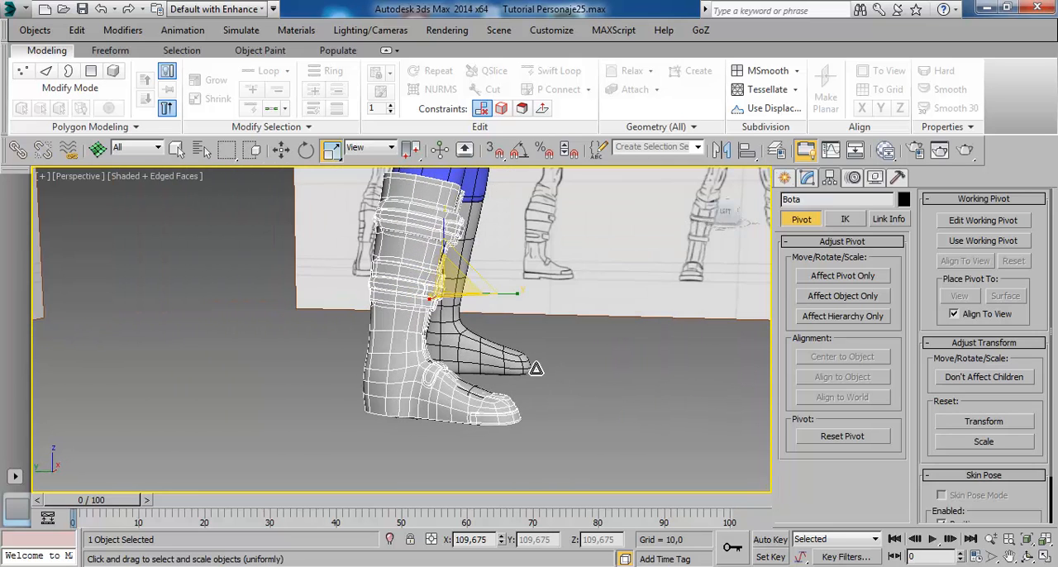
left_click(281, 150)
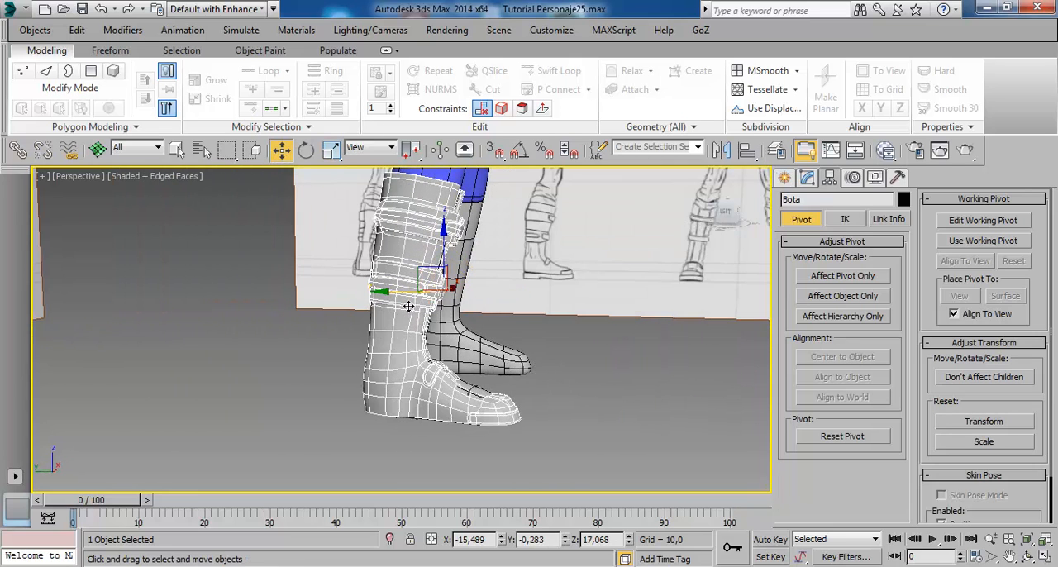
left_click_drag(408, 306, 407, 300)
middle_click_drag(545, 364, 437, 386, "alt")
left_click(542, 445)
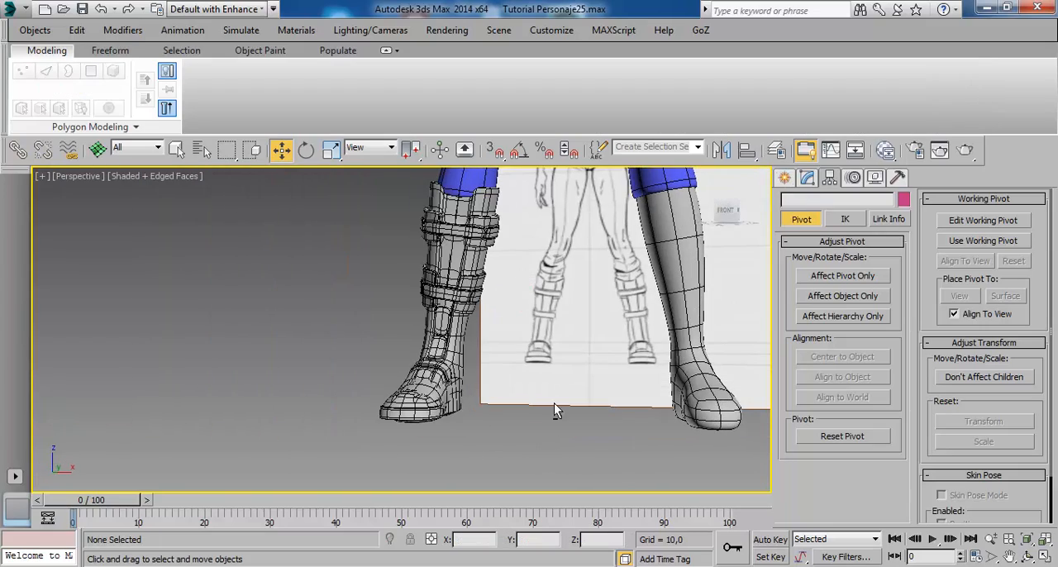
- Isolate the Cuerpo body object to work on its legs
middle_click_drag(553, 402, 531, 423, "alt")
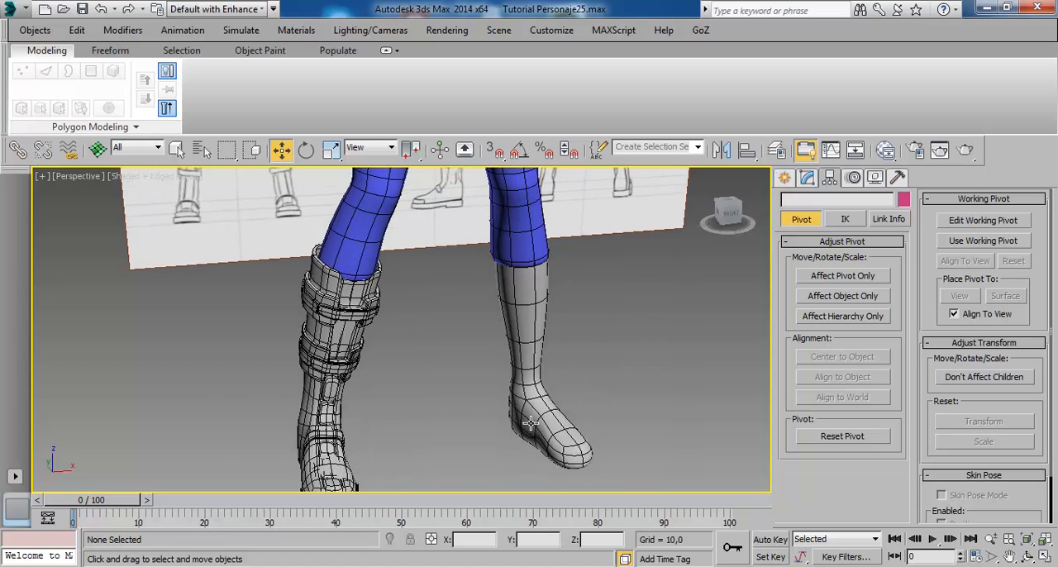
left_click(531, 285)
right_click(523, 296)
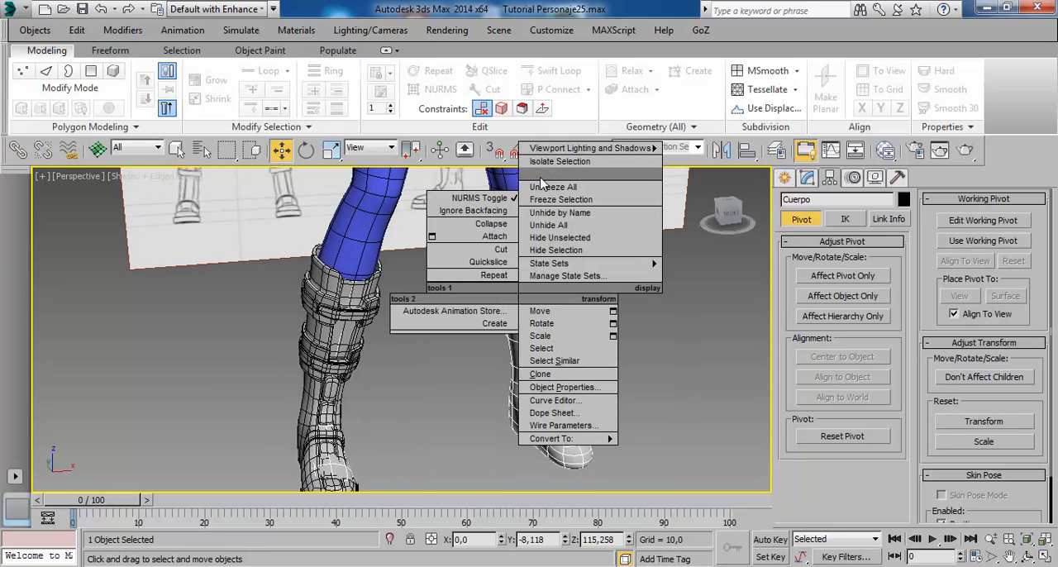
left_click(559, 163)
middle_click_drag(494, 385, 460, 297, "alt")
scroll(460, 295, "up", 2)
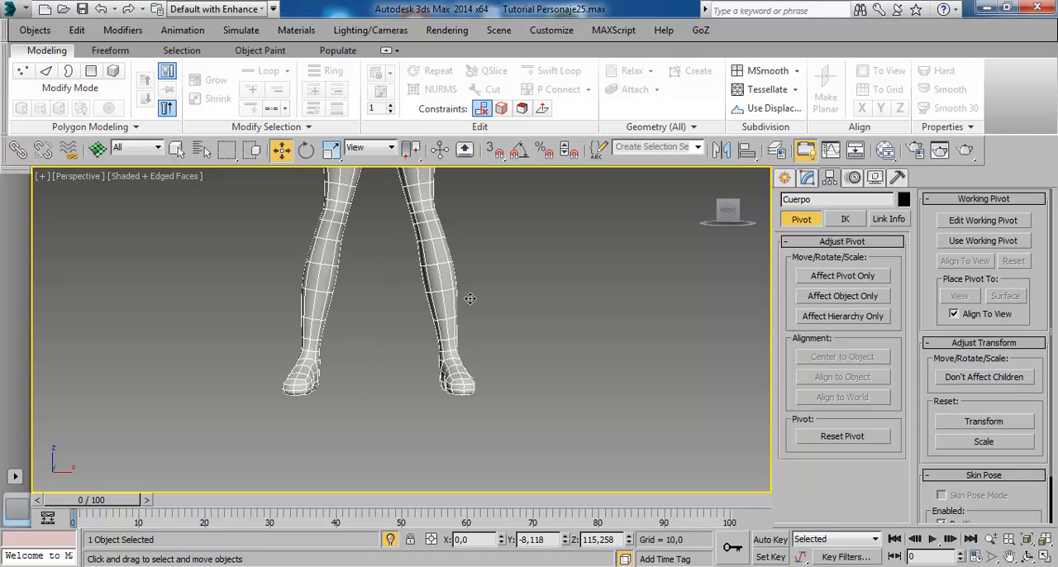
- Hide the Cuerpo polygons of both lower legs and feet, leave polygon editing, and unhide all other objects
left_click(808, 178)
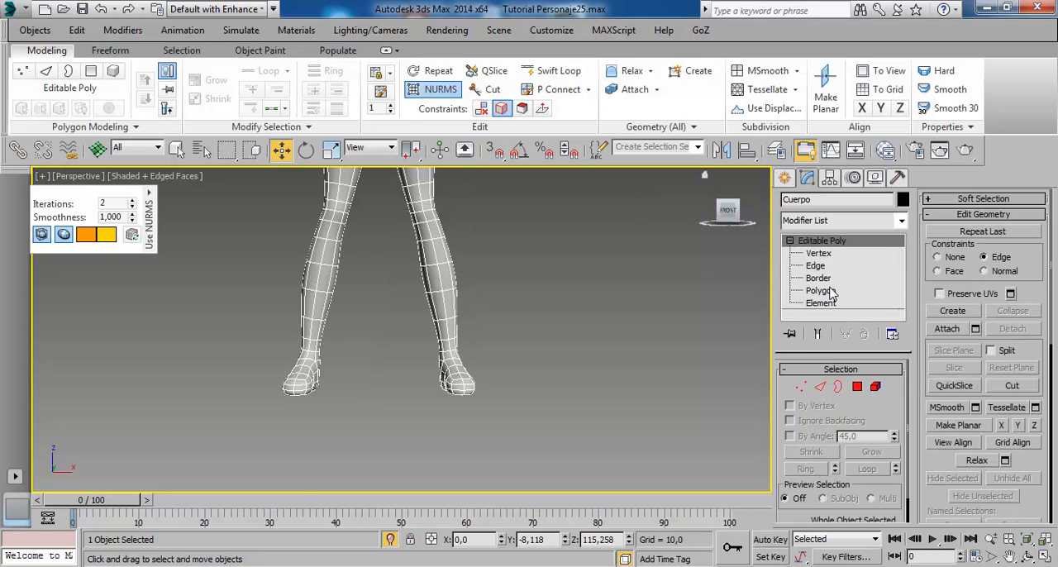
left_click(821, 290)
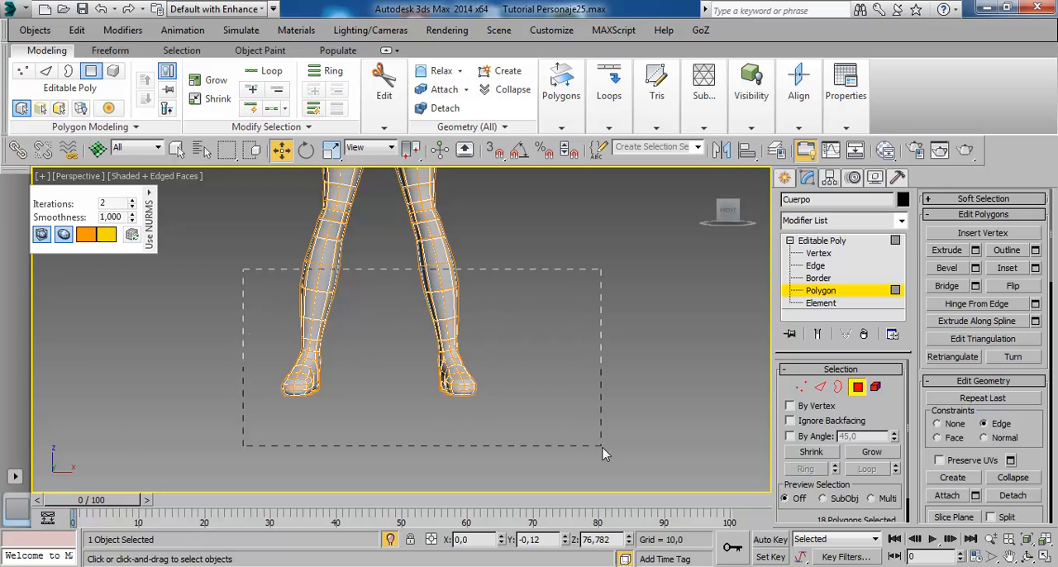
left_click_drag(602, 453, 694, 407)
left_click_drag(1045, 444, 1036, 200)
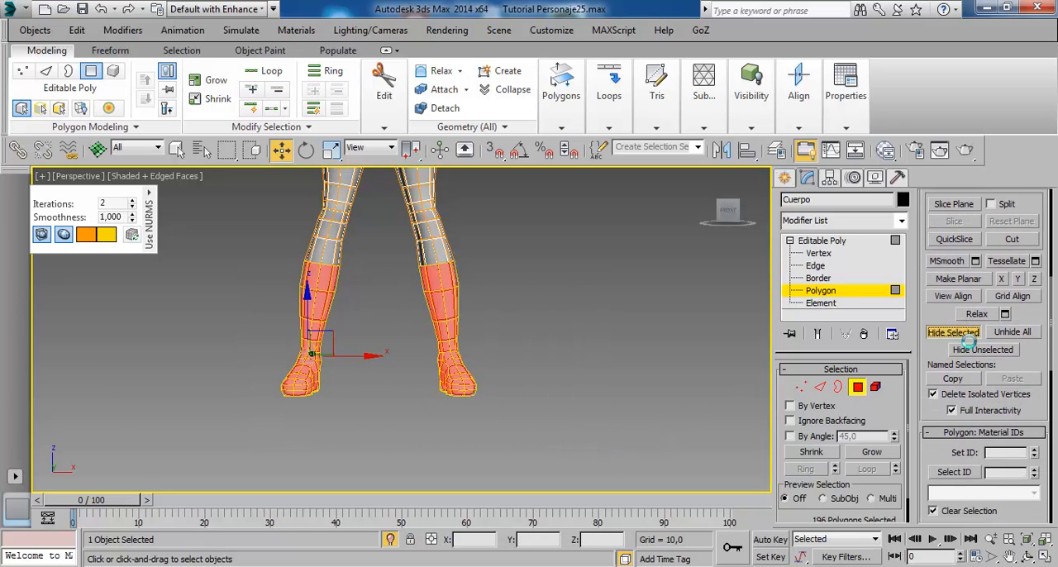
left_click(954, 332)
left_click(822, 240)
right_click(552, 266)
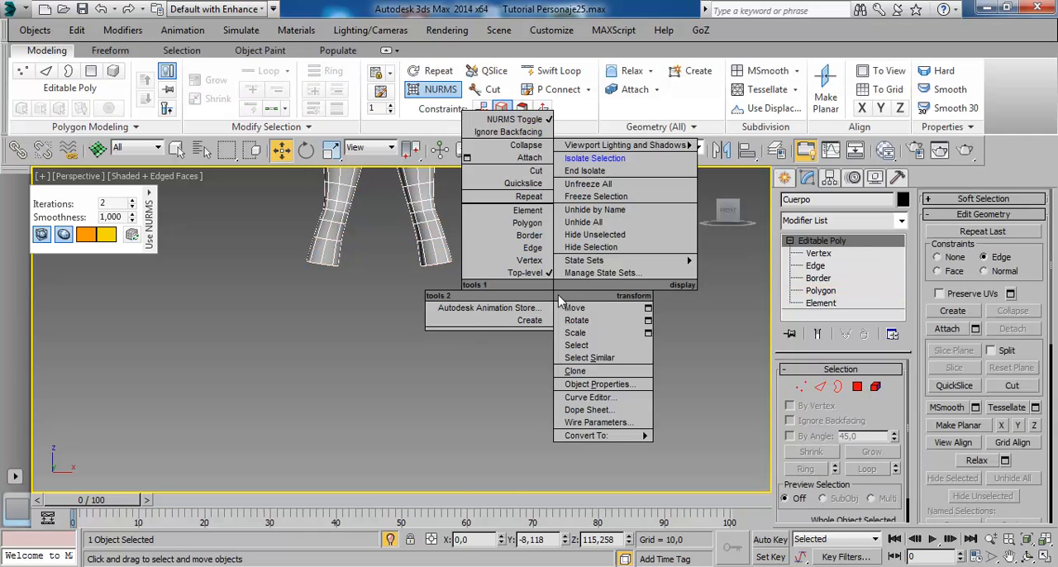
left_click(602, 223)
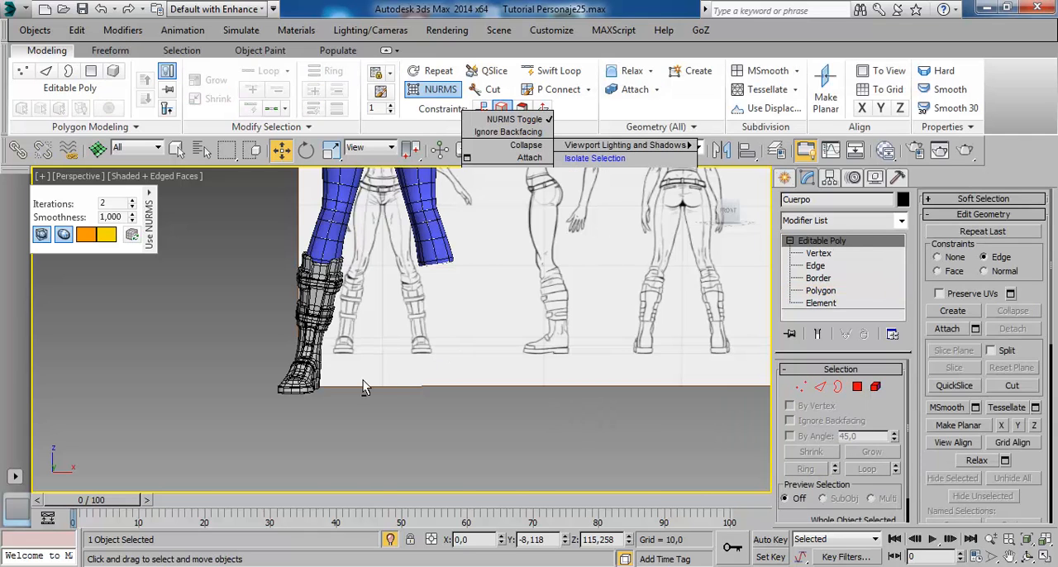
- Deselect the body and examine the boot's fit below the trouser leg from several sides, shaded without edges
middle_click_drag(364, 388, 439, 406, "alt")
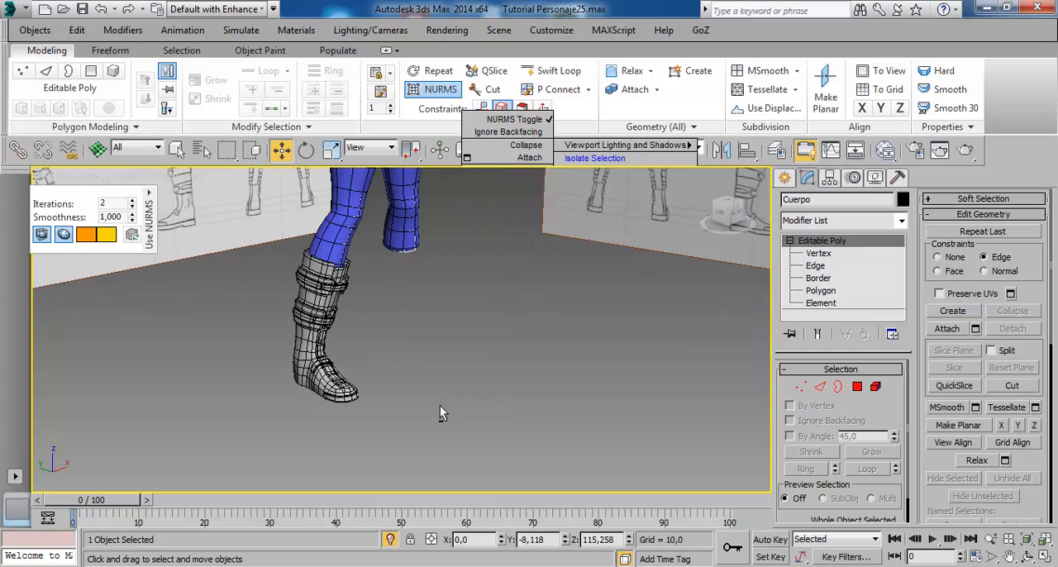
middle_click_drag(450, 362, 382, 322, "alt")
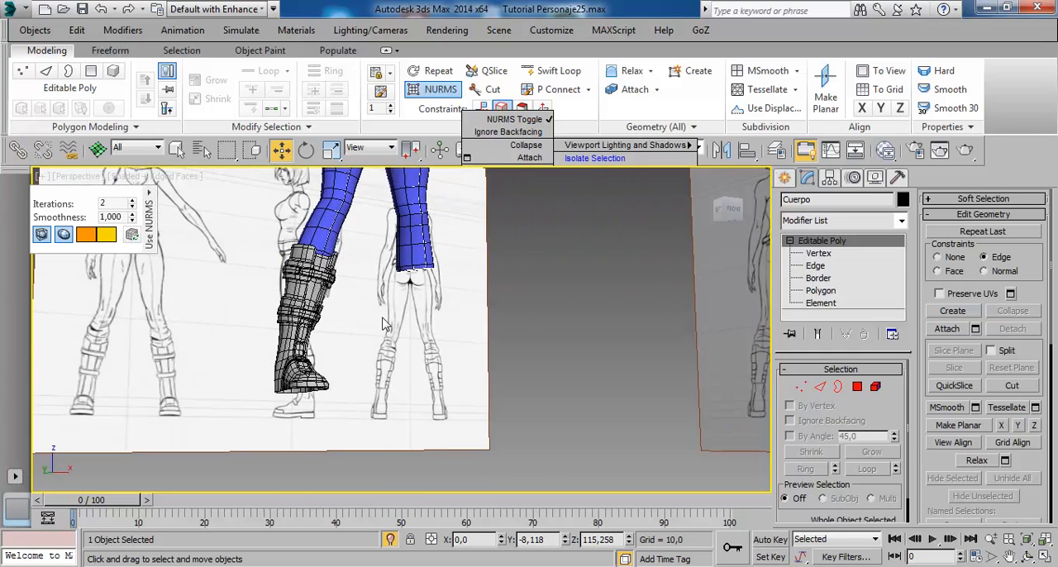
scroll(383, 323, "up", 2)
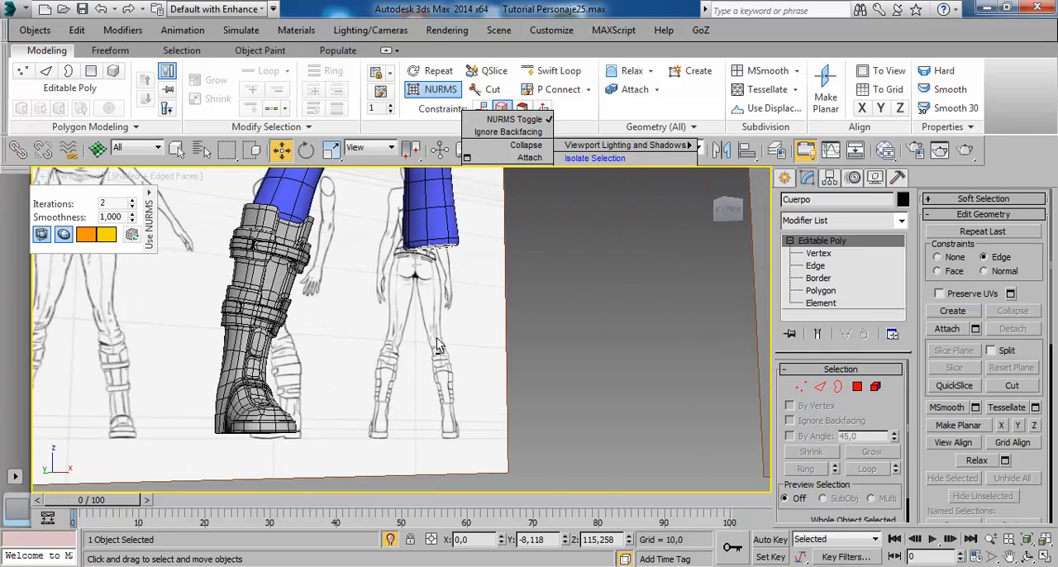
middle_click_drag(438, 346, 473, 204, "alt")
scroll(416, 325, "down", 4)
middle_click_drag(417, 327, 523, 394, "alt")
left_click(523, 394)
scroll(386, 337, "up", 2)
middle_click_drag(391, 360, 469, 356, "alt")
scroll(417, 331, "up", 3)
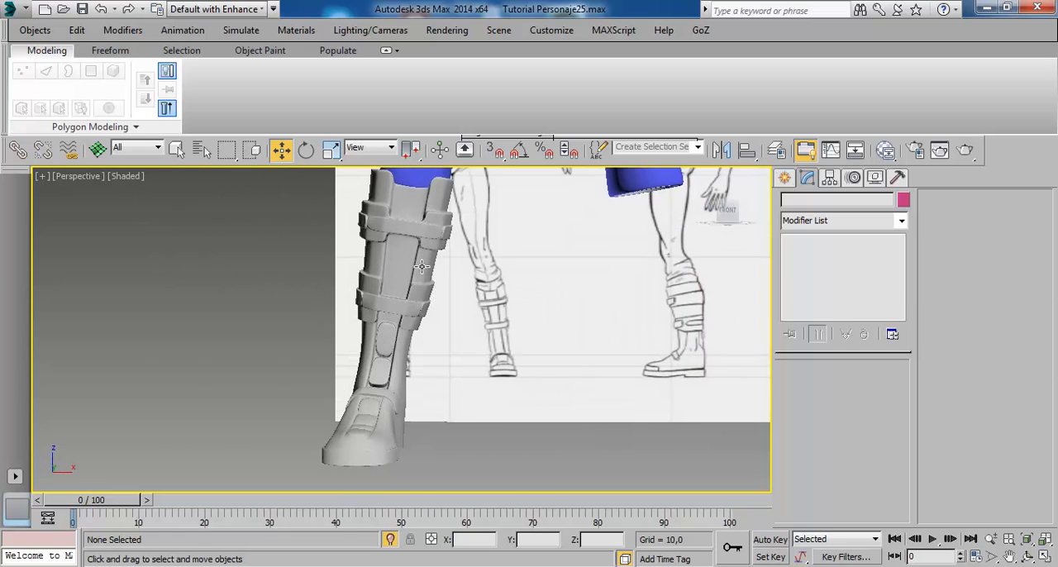
middle_click_drag(404, 303, 472, 309, "alt")
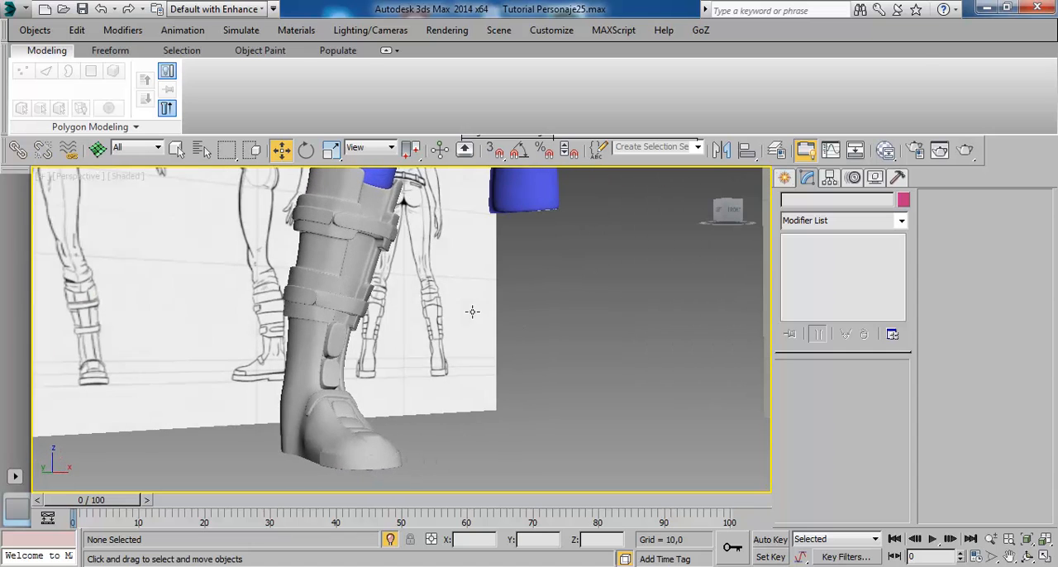
- Create a new Standard material in the Slate Material Editor and assign it to the boot
left_click(314, 286)
key("m")
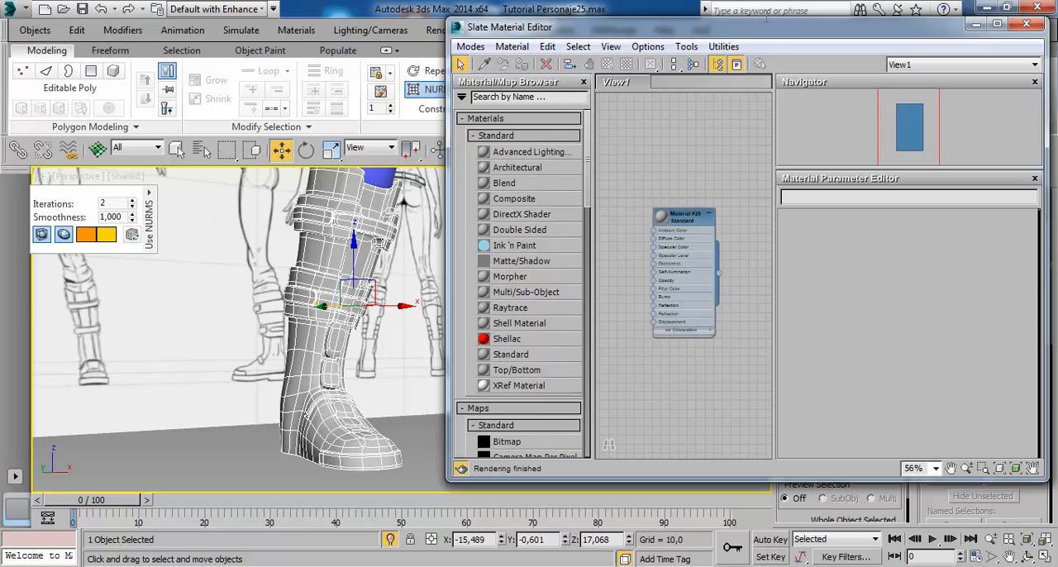
left_click_drag(774, 40, 695, 40)
left_click_drag(613, 216, 621, 118)
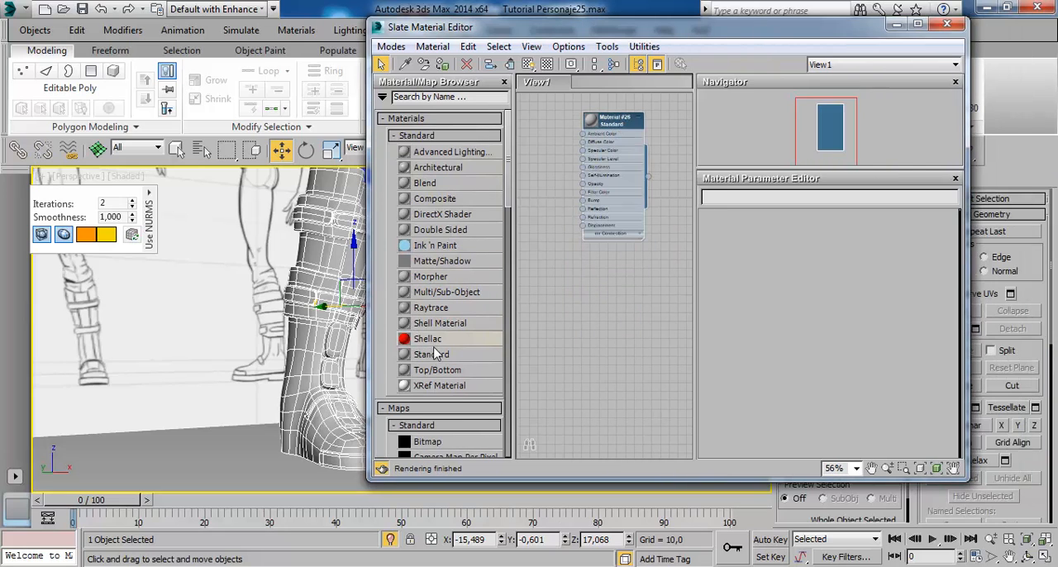
left_click_drag(620, 337, 594, 259)
left_click_drag(522, 29, 599, 20)
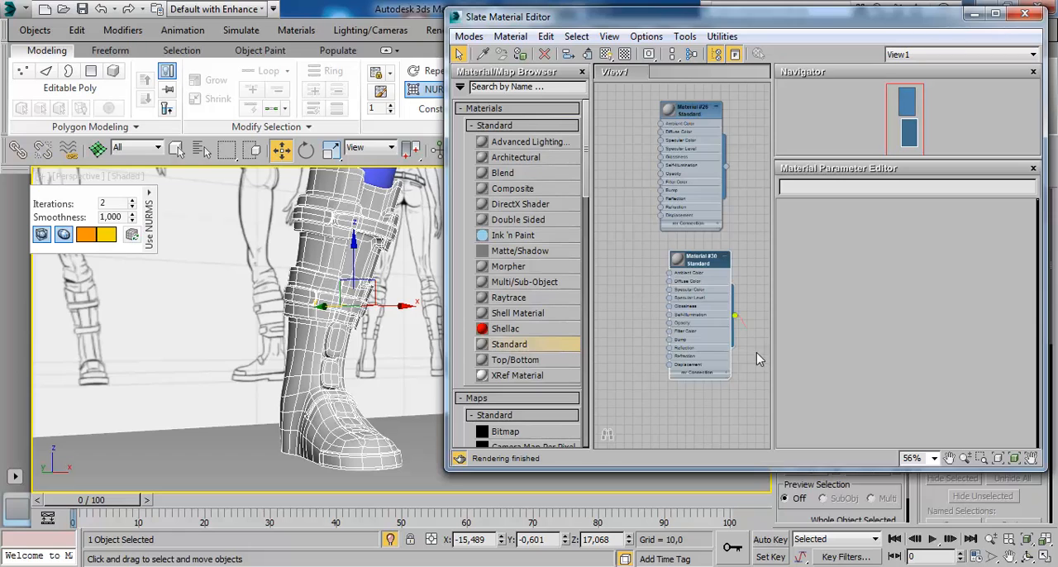
left_click_drag(759, 359, 390, 460)
- Set the new boot material's diffuse color to a near-black gray with red, green and blue at 13
double_click(697, 266)
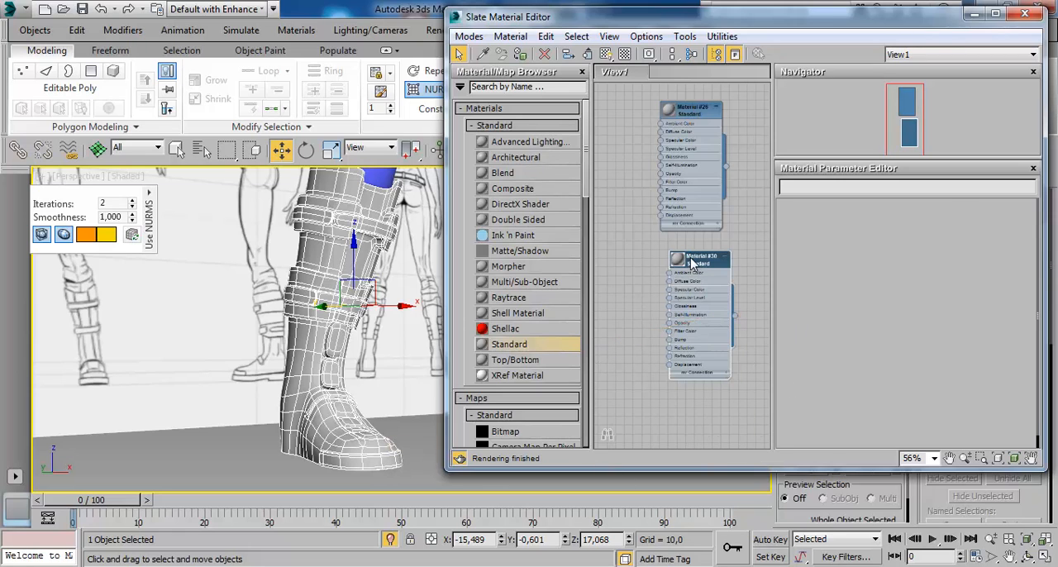
left_click(852, 307)
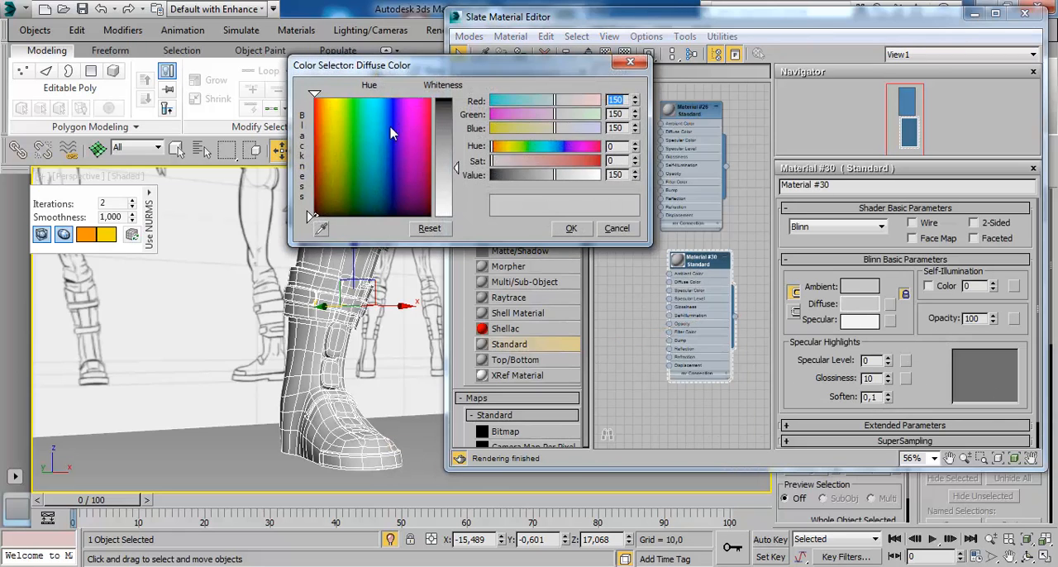
left_click_drag(451, 144, 451, 104)
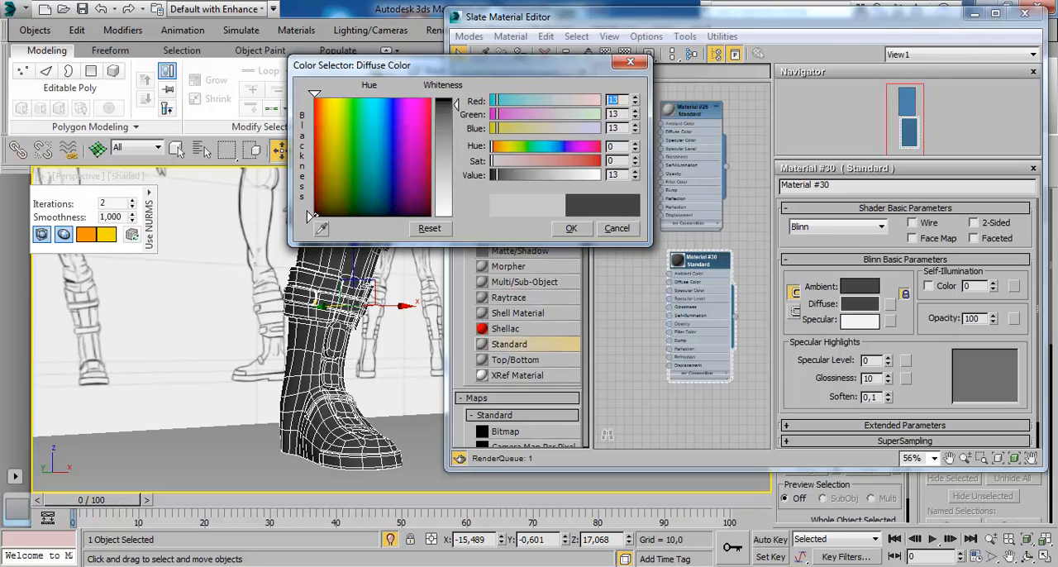
left_click(571, 228)
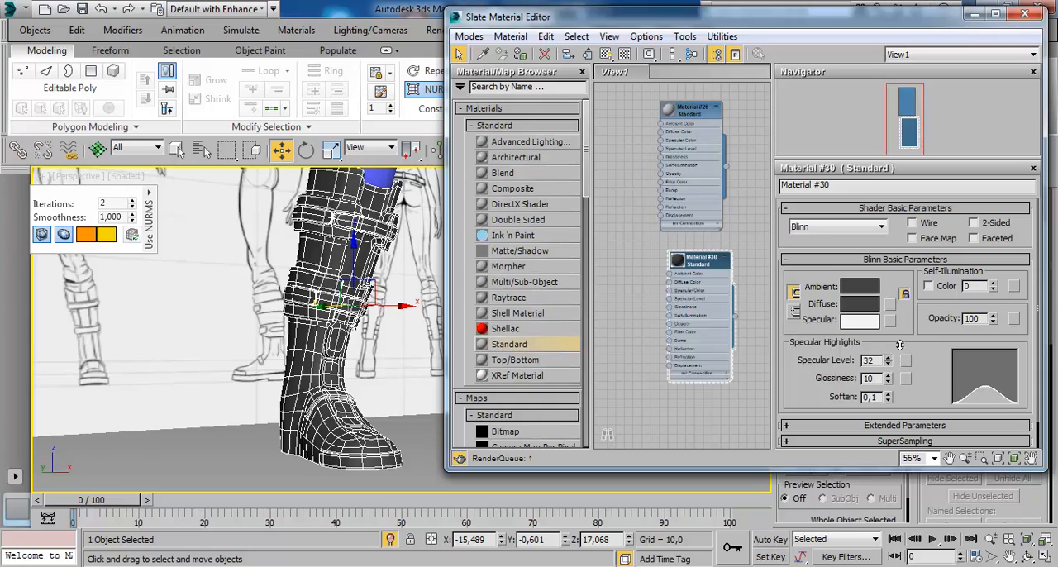
- Set the boot material's specular level to 92 and glossiness to 67, and close the material editor
left_click_drag(899, 344, 900, 301)
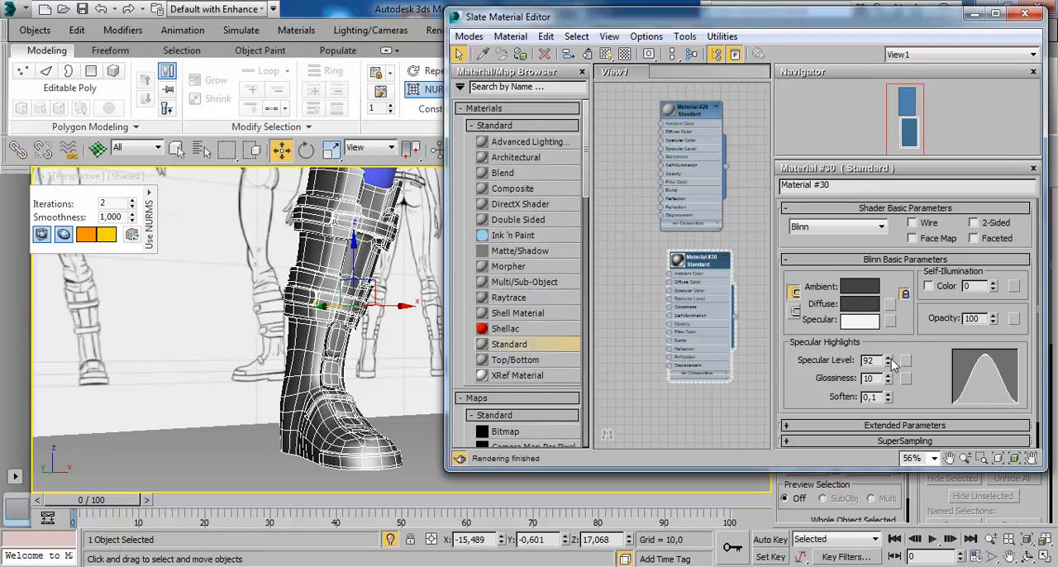
left_click_drag(898, 394, 899, 354)
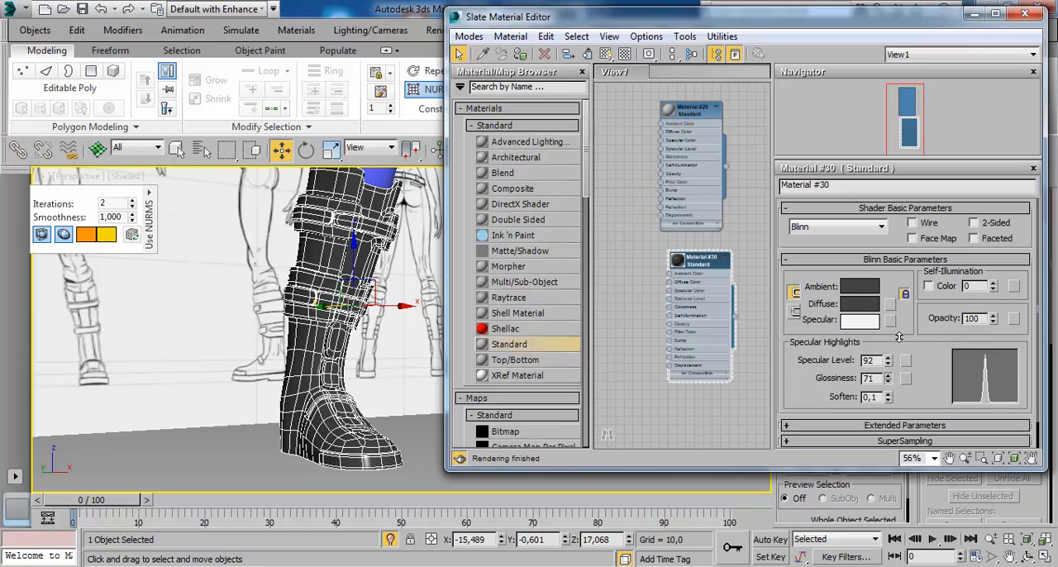
left_click(1030, 16)
- Deselect the boot and examine its dark, glossy material from the side, front and above
left_click(540, 411)
mouse_move(393, 377)
middle_mouse_down("alt")
mouse_move(333, 397)
mouse_move(275, 397)
mouse_move(366, 432)
mouse_move(416, 431)
mouse_move(322, 360)
mouse_move(342, 345)
mouse_move(372, 361)
mouse_move(323, 356)
mouse_move(450, 338)
mouse_move(465, 307)
mouse_move(523, 328)
mouse_move(366, 358)
mouse_move(402, 292)
mouse_move(374, 369)
middle_mouse_up("alt")
scroll(374, 370, "down", 3)
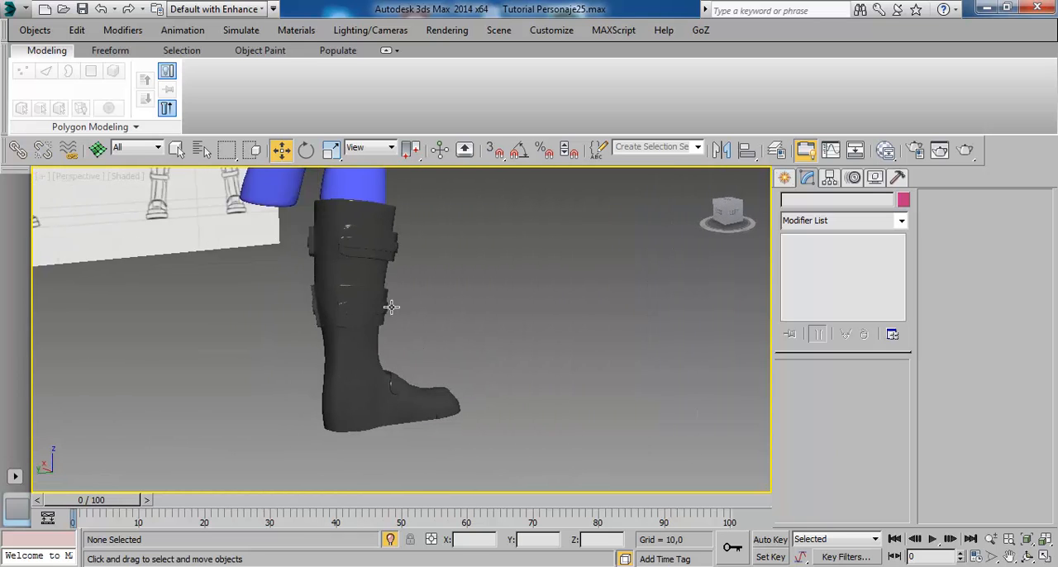
middle_click_drag(391, 306, 730, 323, "alt")
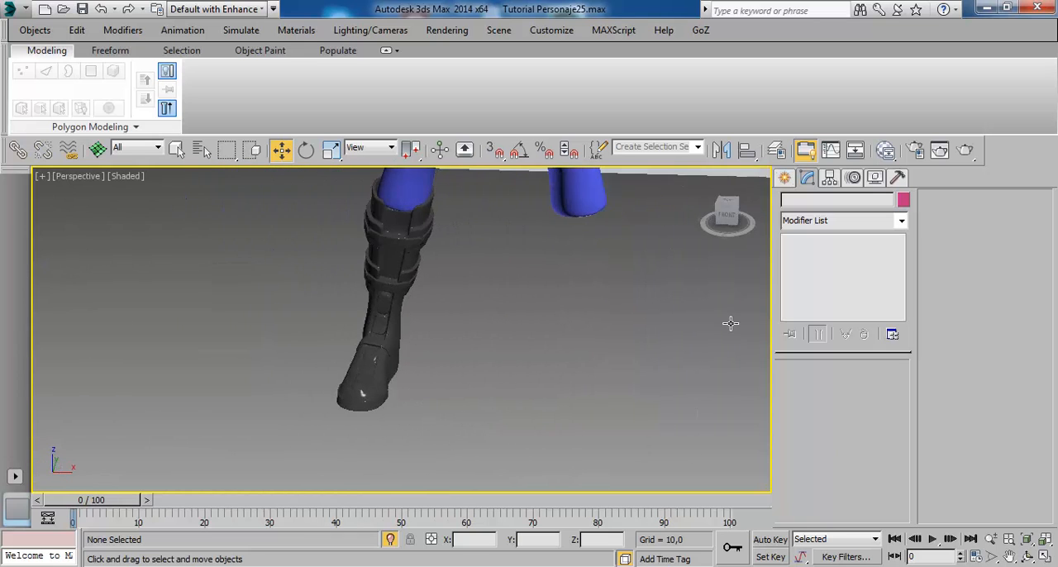
scroll(428, 391, "down", 4)
middle_click_drag(428, 391, 448, 322, "alt")
scroll(447, 324, "up", 4)
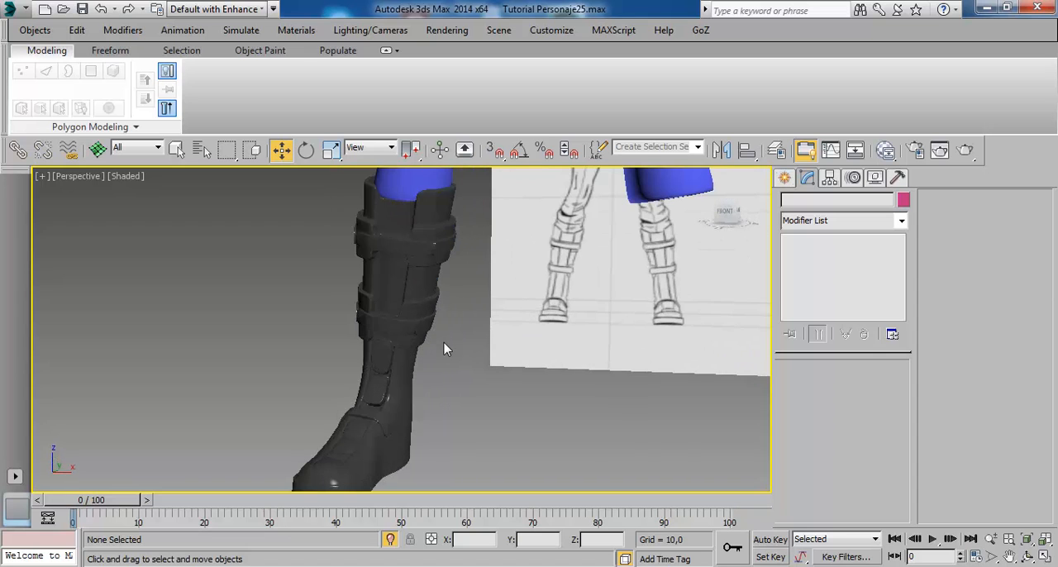
middle_click_drag(439, 356, 337, 437, "alt")
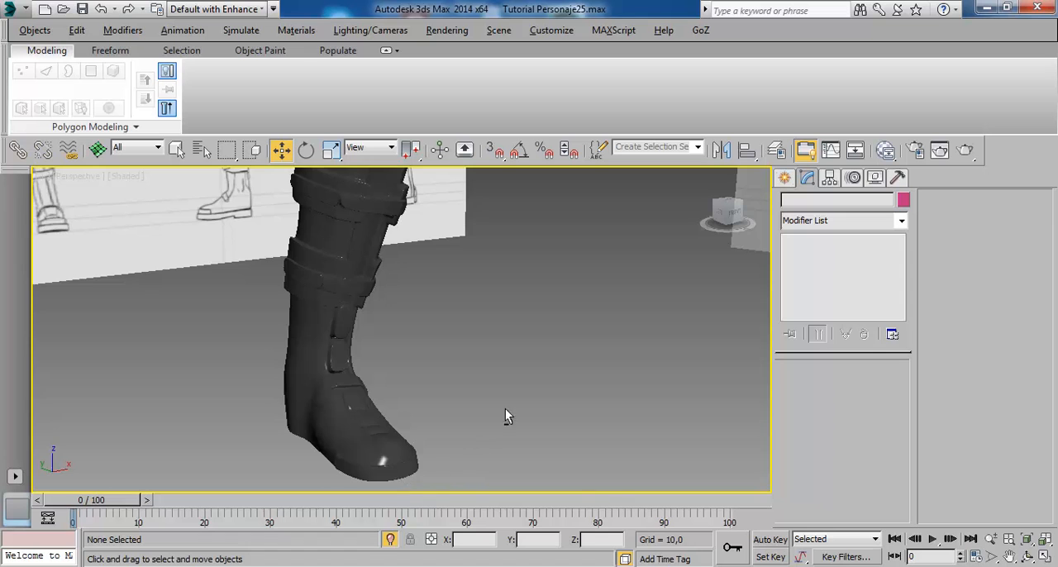
- Move only the boot's pivot to X = 0 so that it lies on the character's centre line
middle_click_drag(504, 408, 352, 285, "alt")
left_click(352, 284)
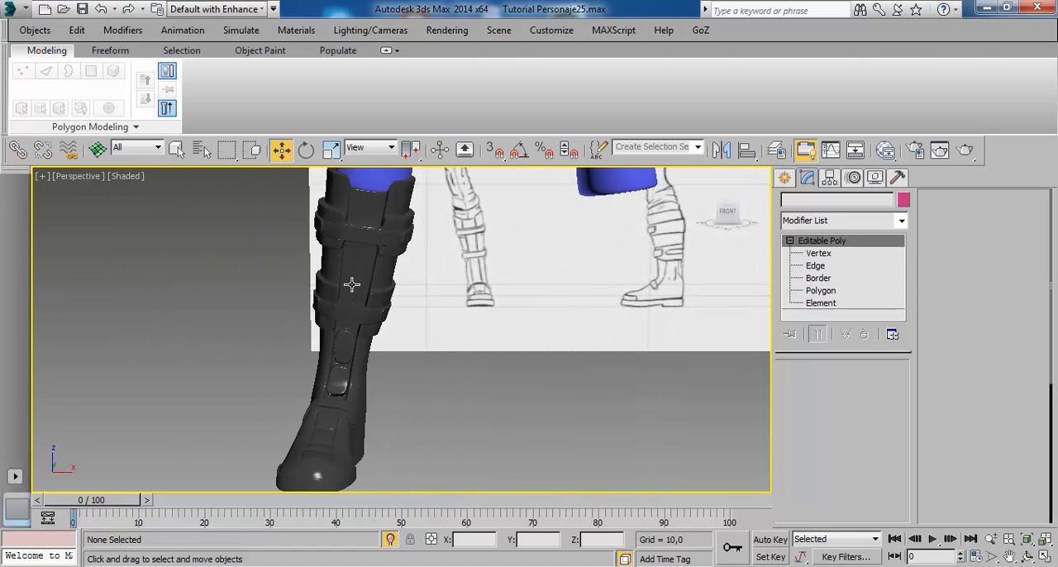
left_click(829, 180)
left_click(843, 285)
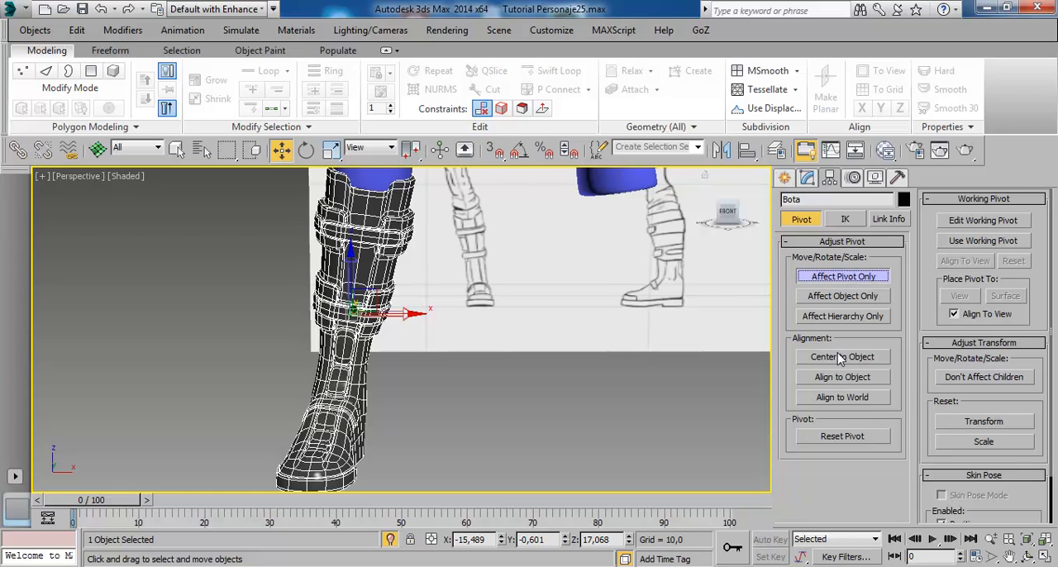
right_click(269, 150)
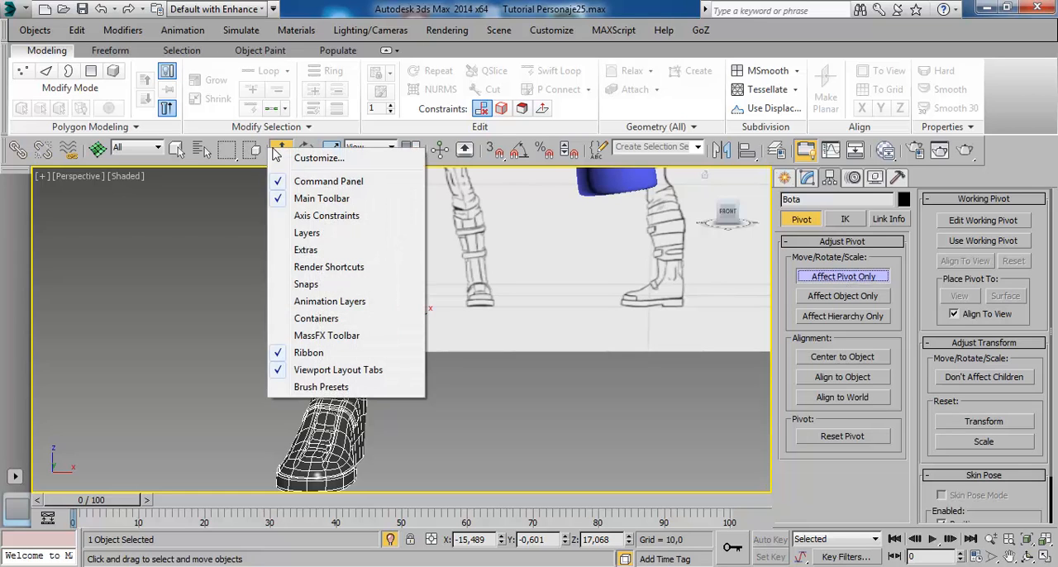
right_click(281, 149)
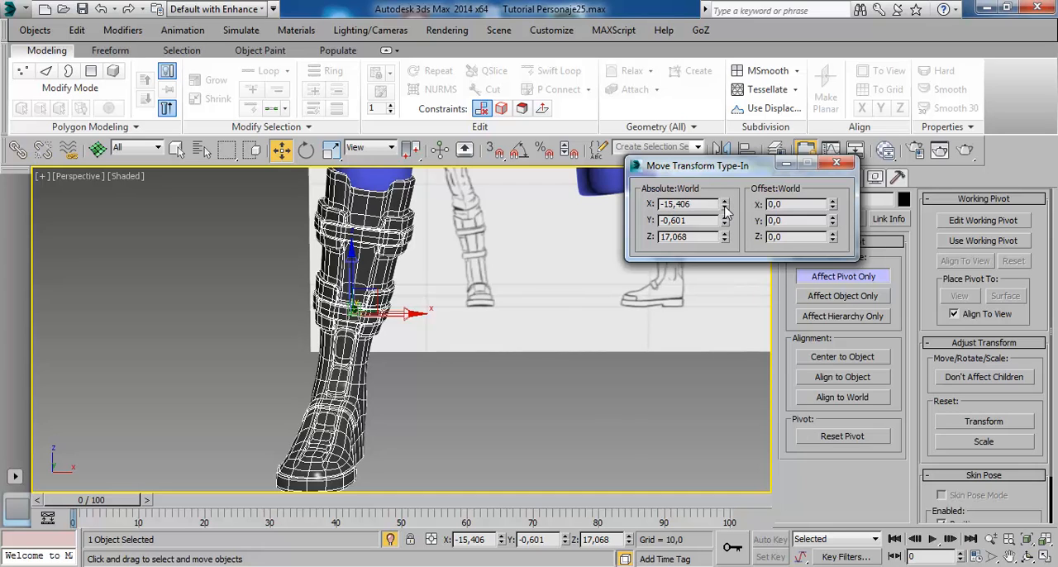
right_click(724, 206)
left_click(836, 164)
left_click(842, 276)
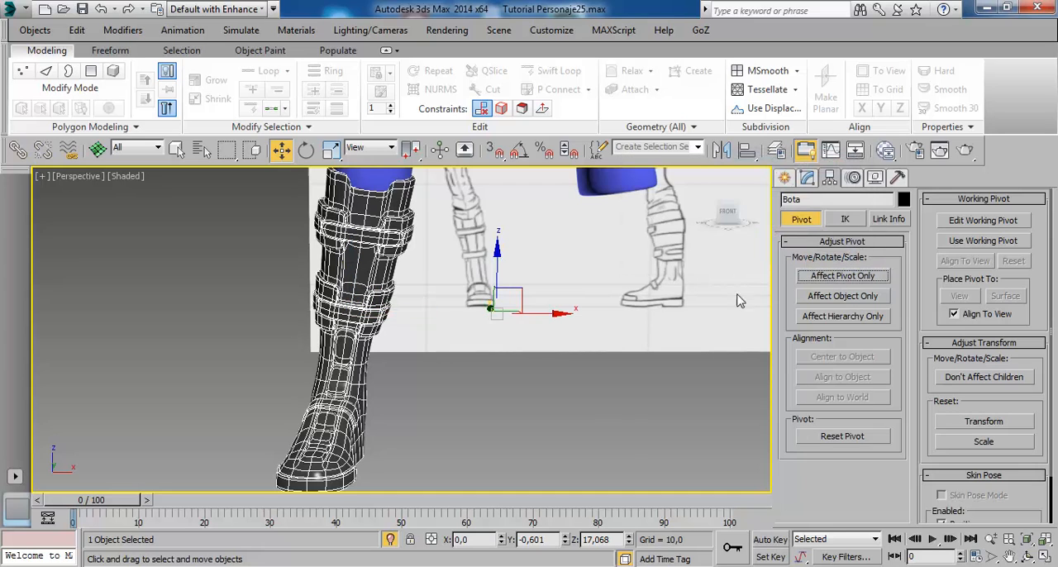
- Mirror the boot across the X axis as a copy with zero offset to create the other leg's boot
scroll(598, 345, "down", 2)
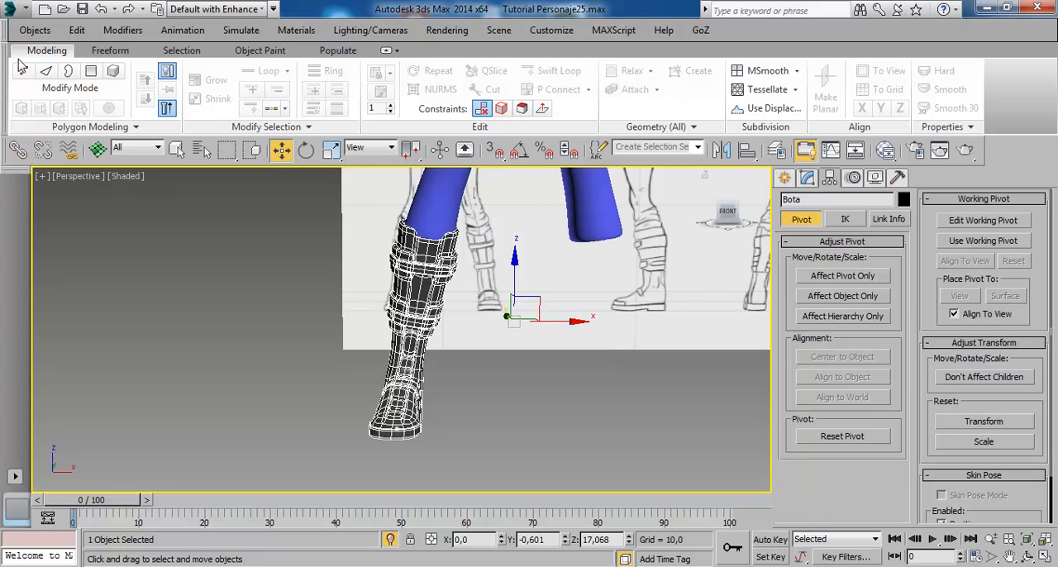
left_click(719, 149)
left_click(497, 316)
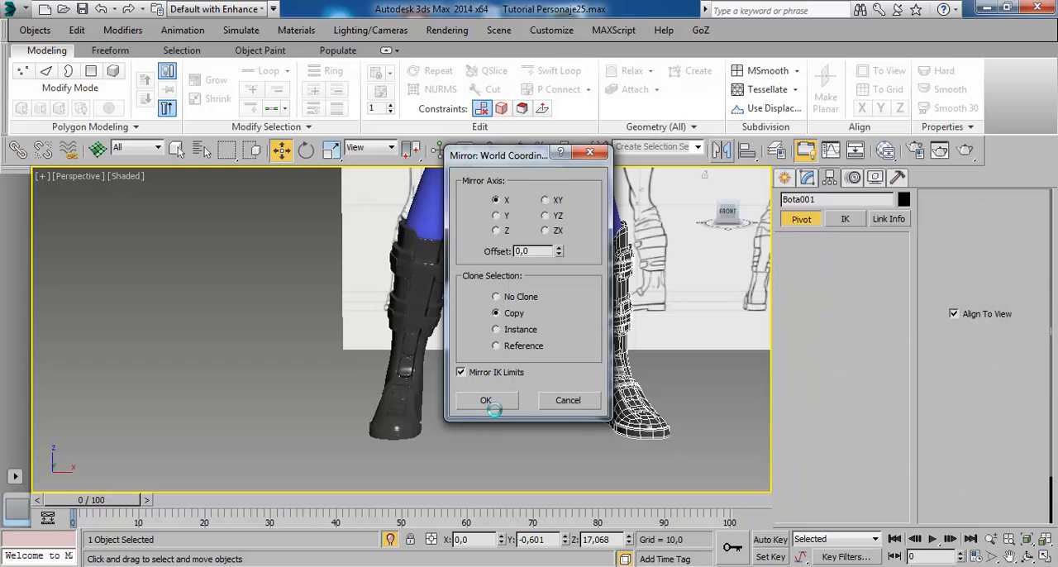
left_click(485, 399)
left_click(703, 406)
- Darken the boot material's diffuse color to red, green and blue 3, and close the material editor
middle_click_drag(703, 407, 447, 371)
scroll(485, 383, "down", 5)
scroll(481, 340, "up", 2)
left_click(346, 315)
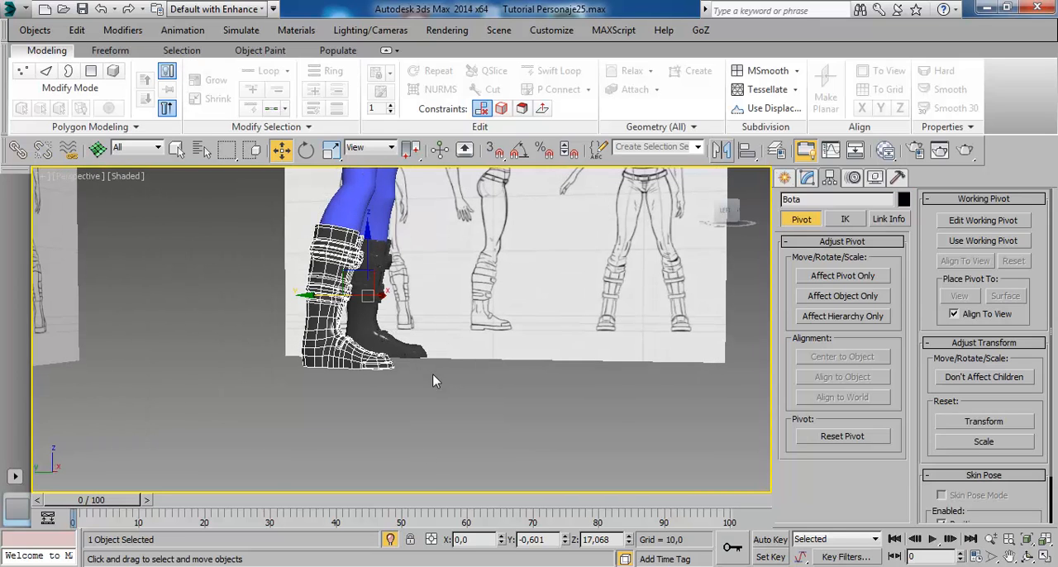
key("m")
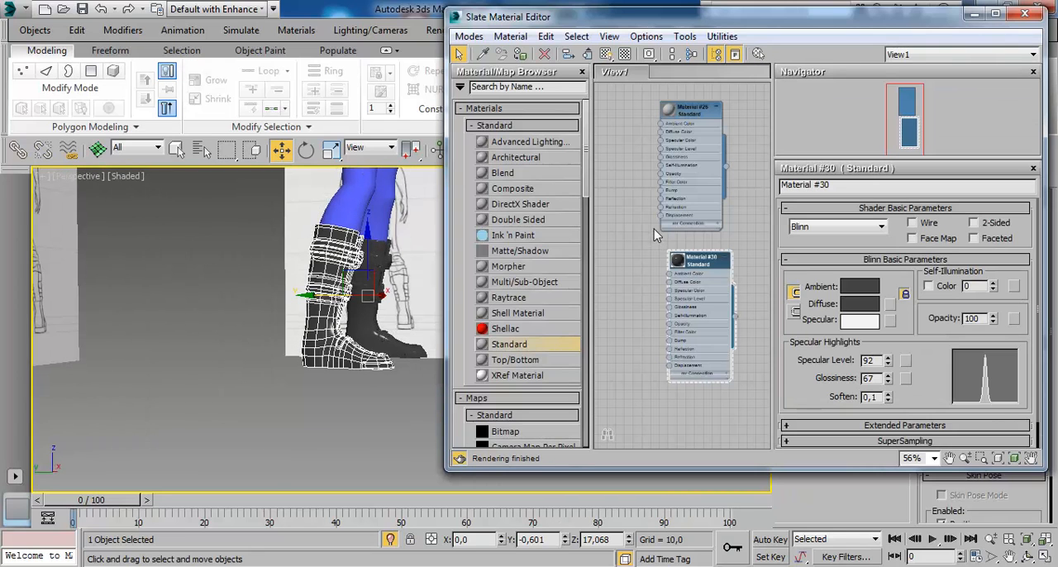
left_click(863, 305)
left_click_drag(445, 114, 445, 97)
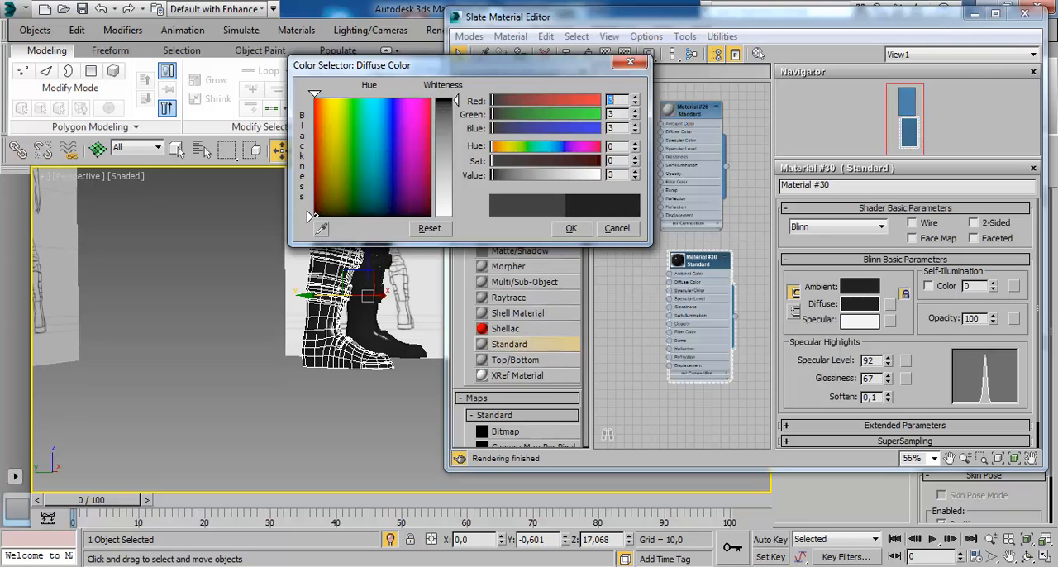
left_click(570, 228)
left_click(1024, 15)
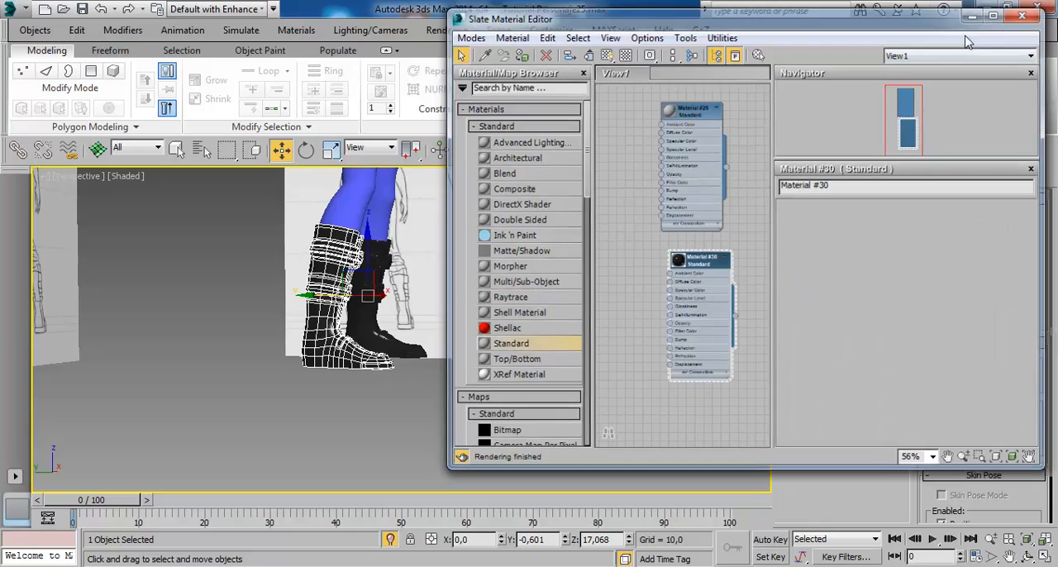
- Deselect the boot and examine the darkened pair up close, from the side and from behind
left_click(465, 448)
middle_click_drag(471, 380, 583, 409, "alt")
scroll(514, 353, "up", 6)
scroll(457, 336, "down", 5)
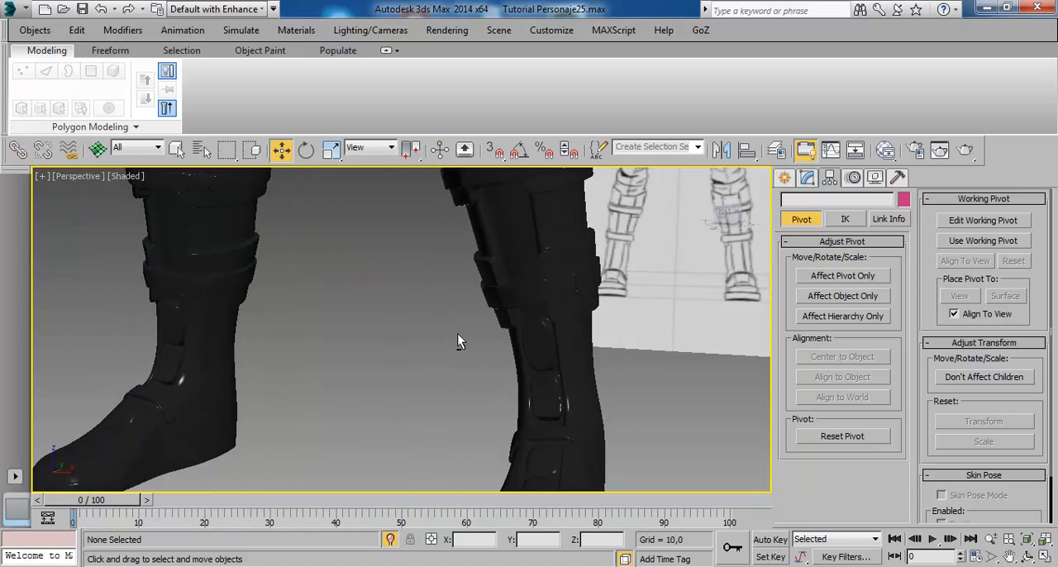
mouse_move(455, 338)
middle_mouse_down("alt")
mouse_move(437, 302)
mouse_move(463, 331)
mouse_move(423, 364)
mouse_move(472, 347)
mouse_move(449, 347)
mouse_move(545, 367)
mouse_move(500, 326)
mouse_move(406, 396)
mouse_move(422, 372)
mouse_move(413, 347)
mouse_move(491, 354)
middle_mouse_up("alt")
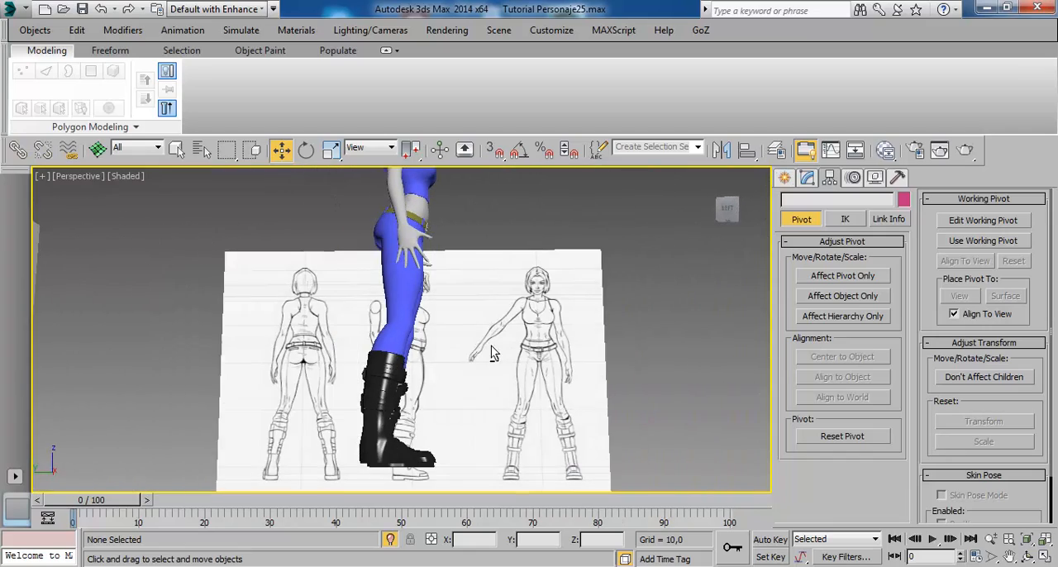
mouse_move(454, 400)
middle_mouse_down("alt")
mouse_move(332, 433)
mouse_move(394, 330)
mouse_move(361, 345)
mouse_move(411, 349)
mouse_move(529, 291)
middle_mouse_up("alt")
scroll(360, 358, "up", 2)
mouse_move(436, 324)
middle_mouse_down("alt")
mouse_move(529, 333)
mouse_move(548, 309)
mouse_move(531, 265)
middle_mouse_up("alt")
scroll(535, 263, "up", 3)
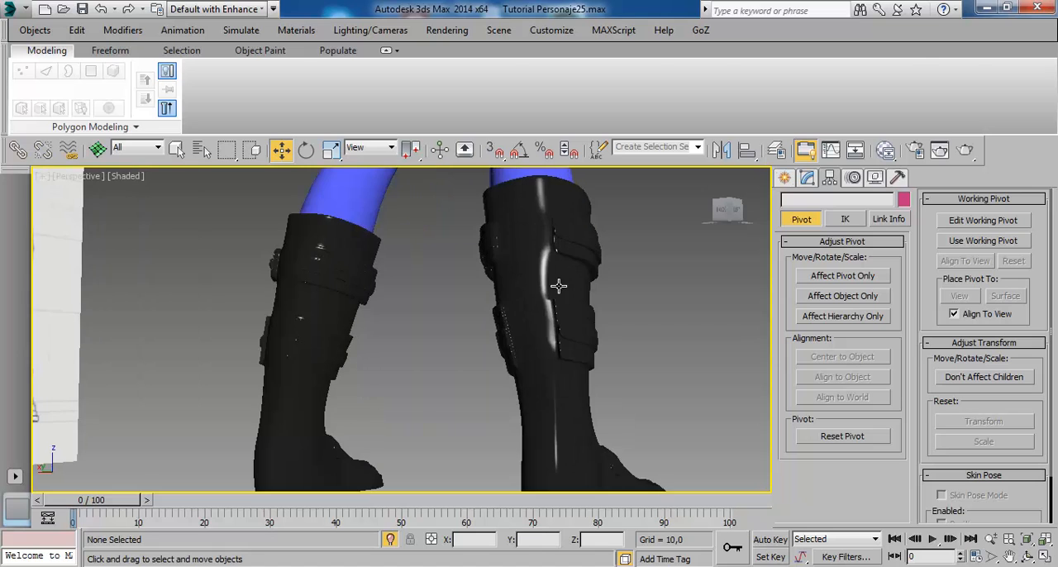
- Select the original boot, compare it with its mirrored copy from the back and front, and clear the selection
left_click(558, 265)
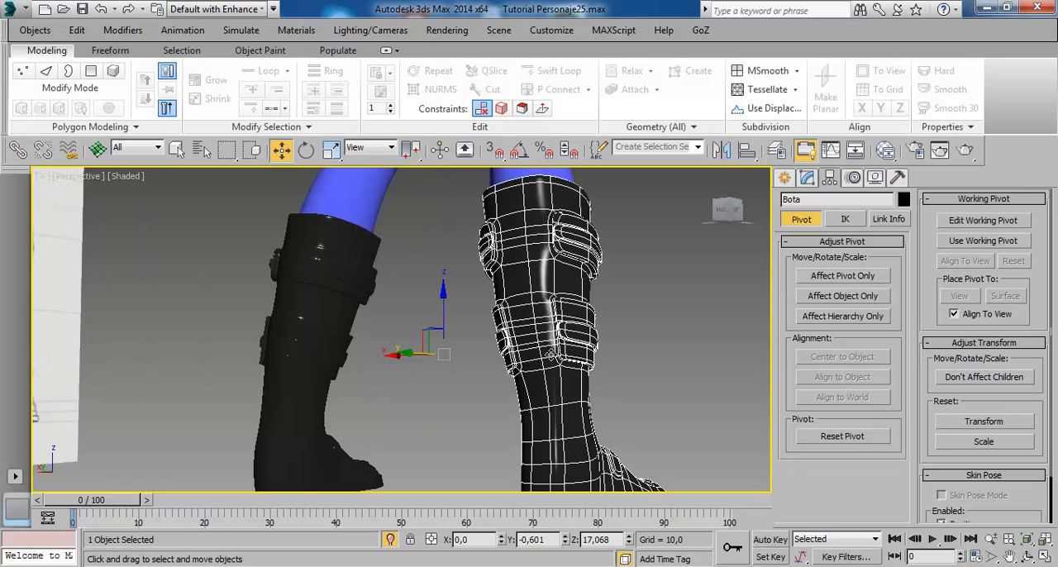
middle_click_drag(541, 248, 570, 249, "alt")
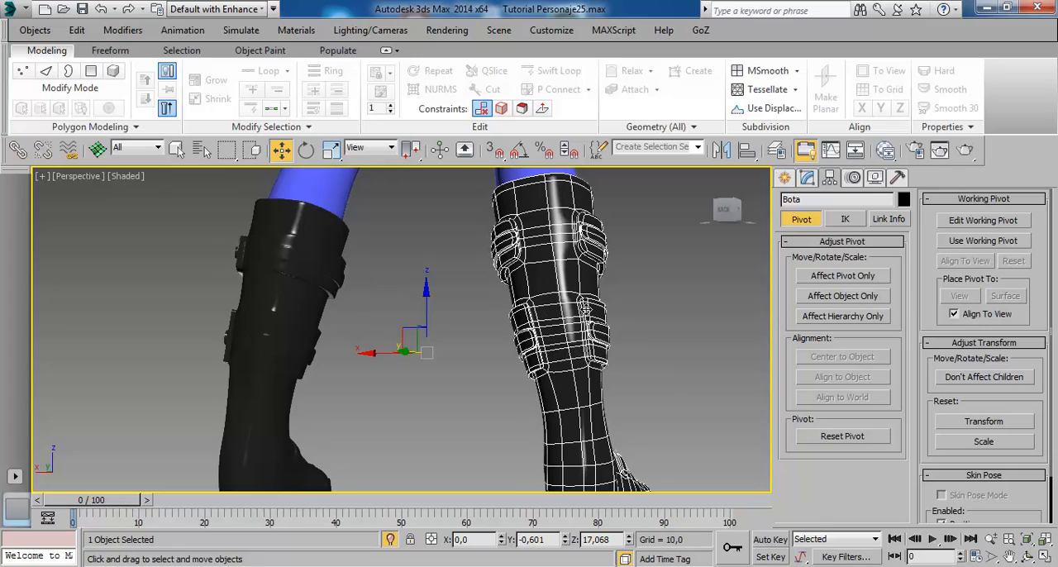
mouse_move(612, 403)
middle_mouse_down("alt")
mouse_move(682, 427)
mouse_move(430, 439)
mouse_move(549, 410)
mouse_move(490, 400)
middle_mouse_up("alt")
scroll(489, 400, "down", 3)
mouse_move(577, 404)
middle_mouse_down("alt")
mouse_move(526, 410)
mouse_move(476, 394)
mouse_move(452, 446)
mouse_move(492, 435)
middle_mouse_up("alt")
mouse_move(521, 398)
middle_mouse_down("alt")
mouse_move(528, 415)
mouse_move(509, 399)
mouse_move(550, 377)
mouse_move(525, 373)
mouse_move(517, 313)
mouse_move(556, 337)
mouse_move(525, 366)
middle_mouse_up("alt")
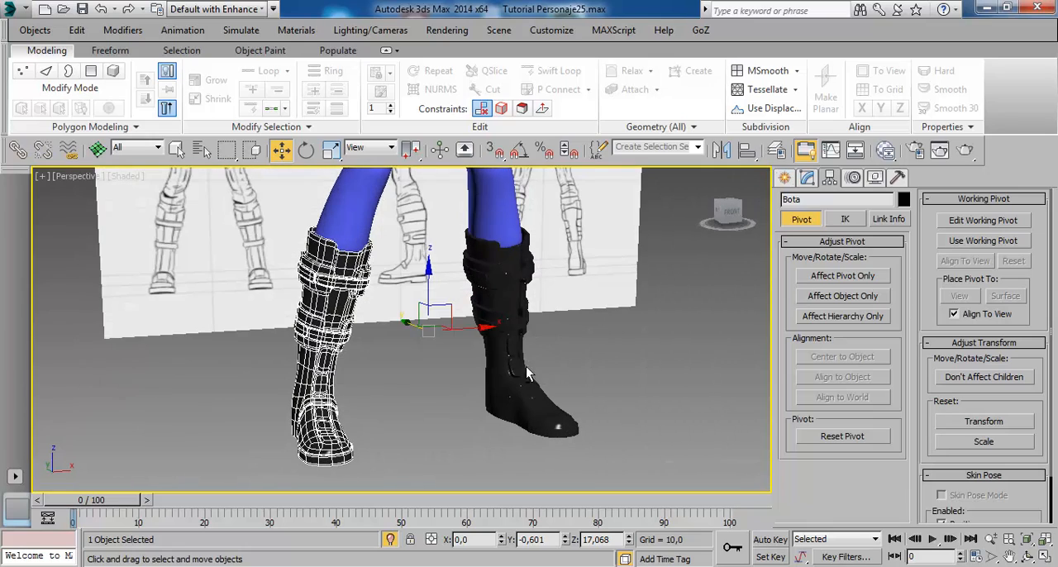
left_click(616, 397)
middle_click_drag(616, 398, 479, 413, "alt")
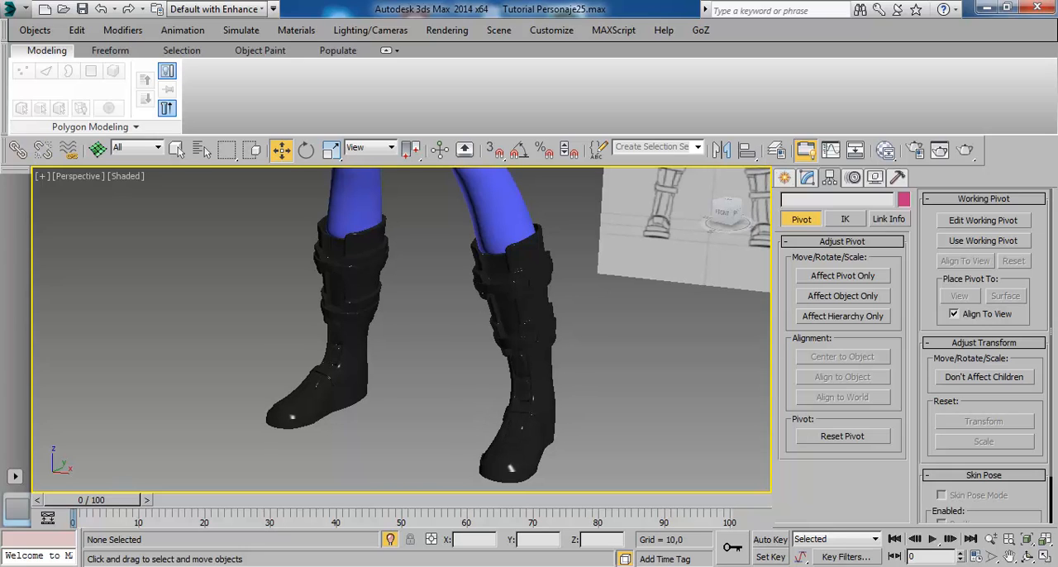